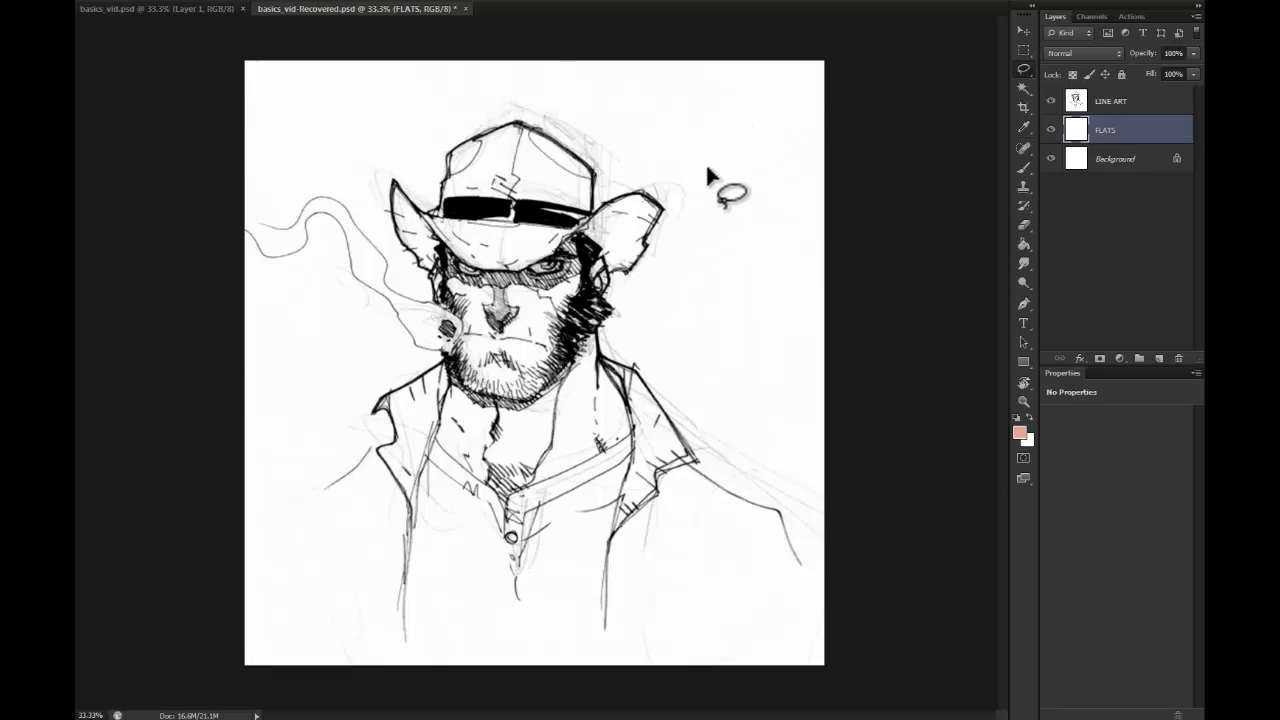
# Step: Check the document's pixel dimensions and resolution in the Image Size settings, leaving them as they are
pyautogui.click(175, 2)
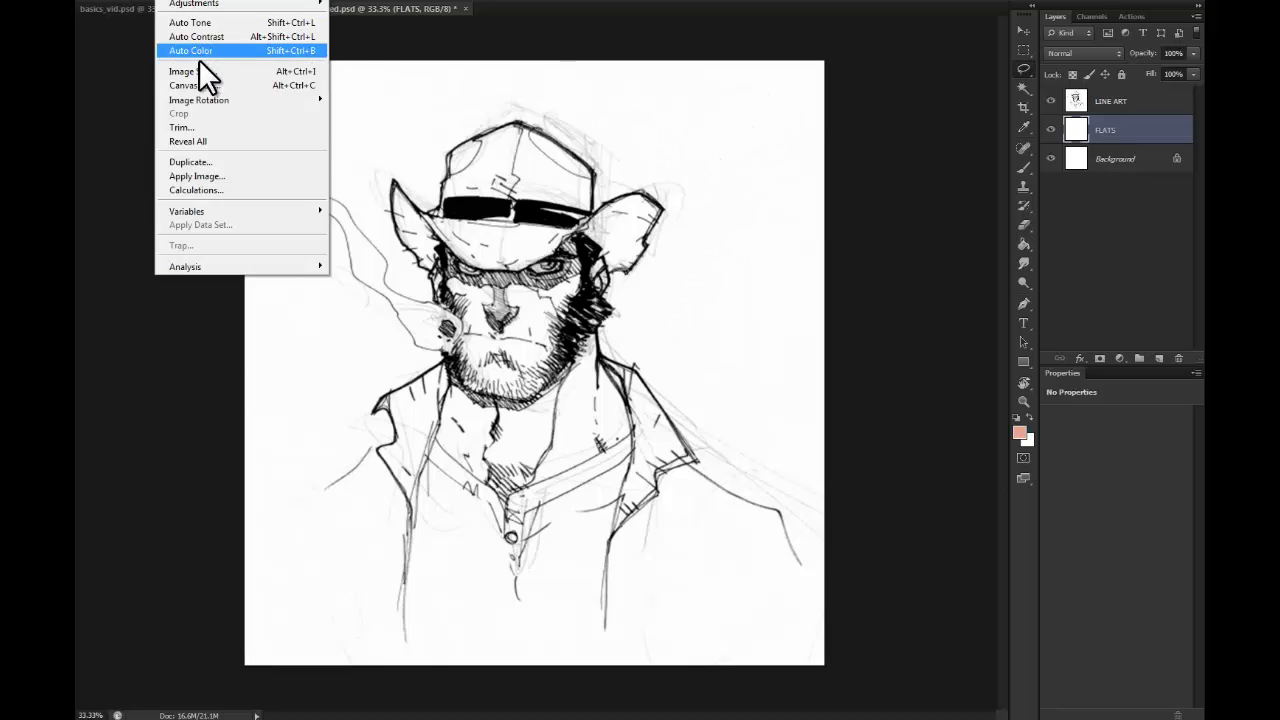
pyautogui.click(199, 70)
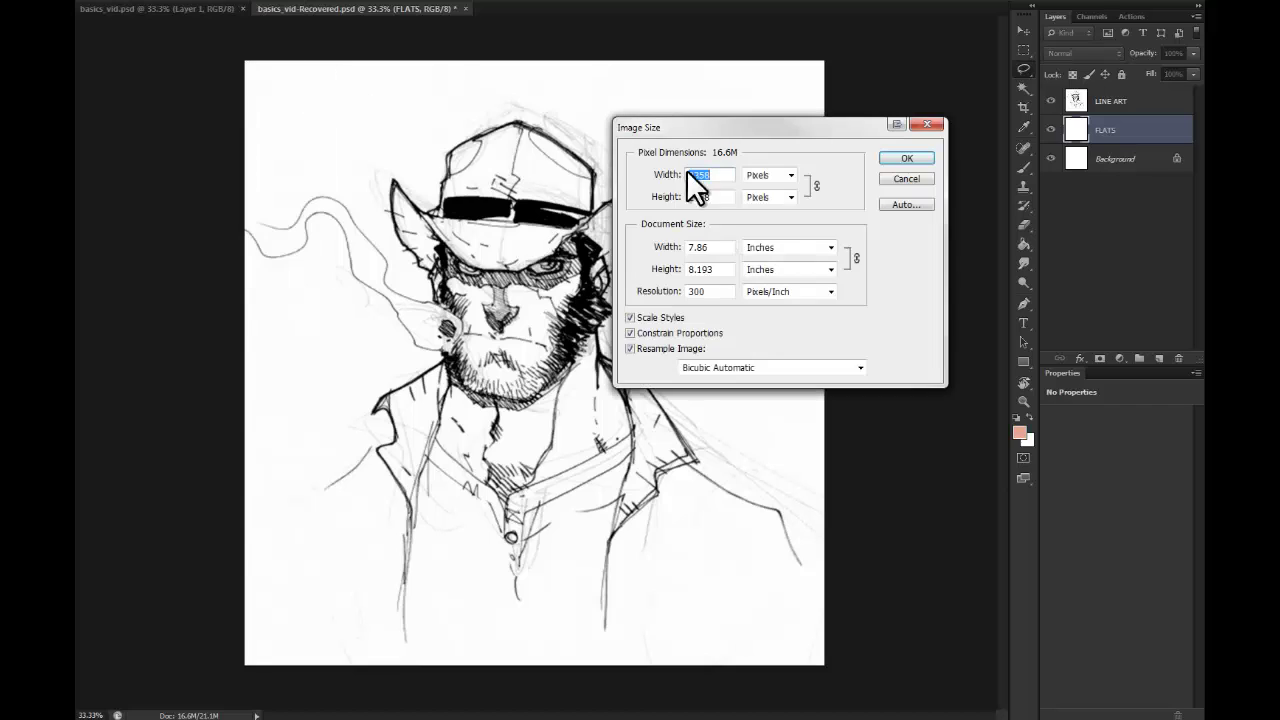
pyautogui.click(896, 178)
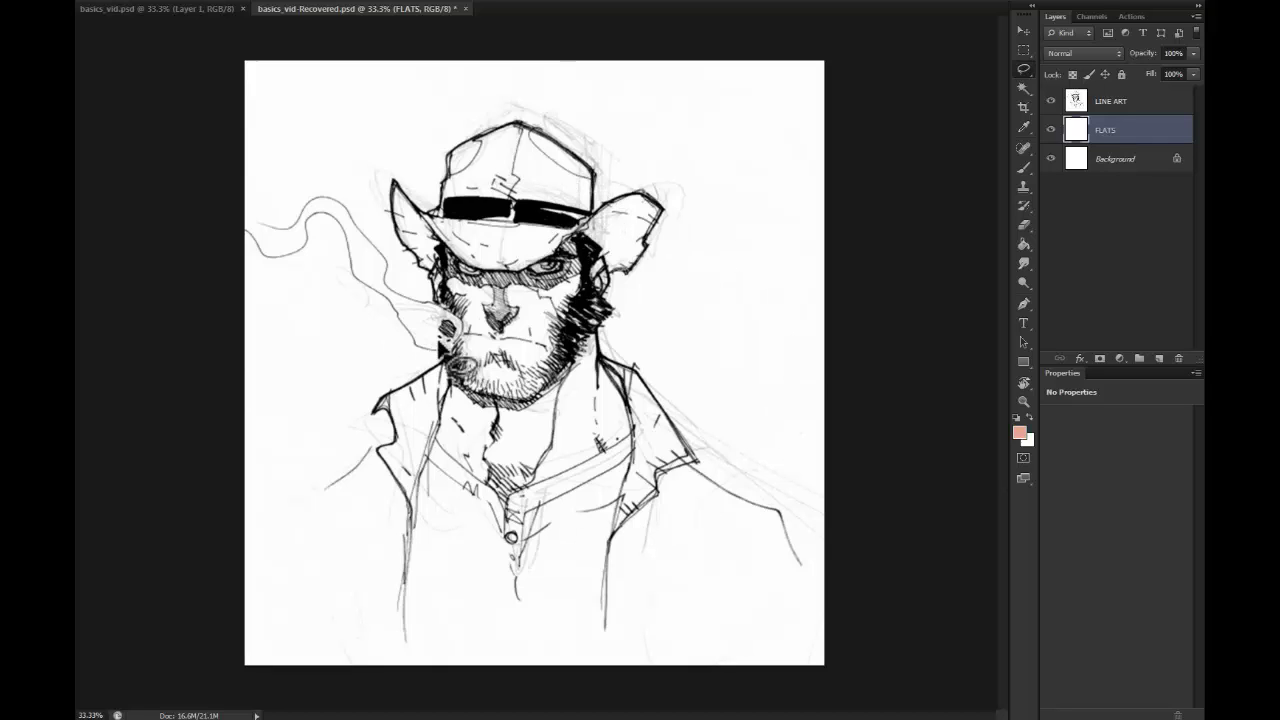
# Step: Check the blend mode of the LINE ART layer and make FLATS the active layer again
pyautogui.click(1112, 106)
pyautogui.doubleClick(1112, 104)
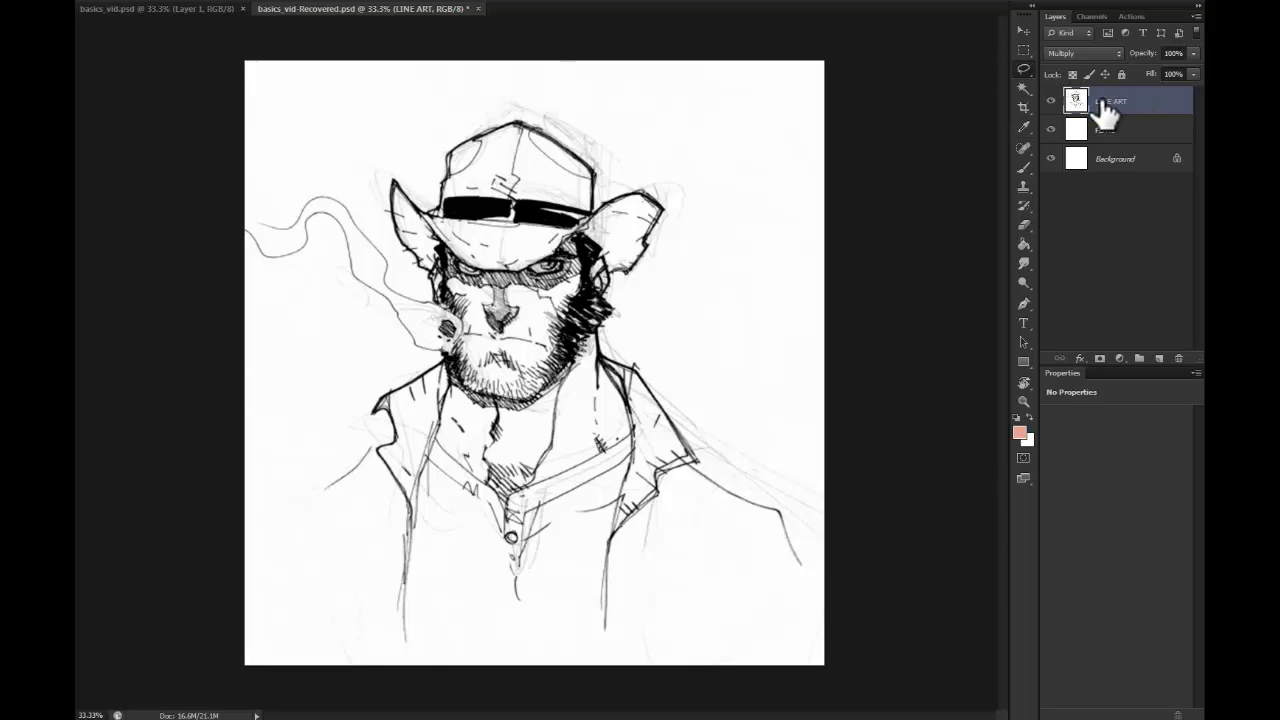
pyautogui.click(1092, 105)
pyautogui.click(1098, 52)
pyautogui.click(1092, 53)
pyautogui.click(1100, 132)
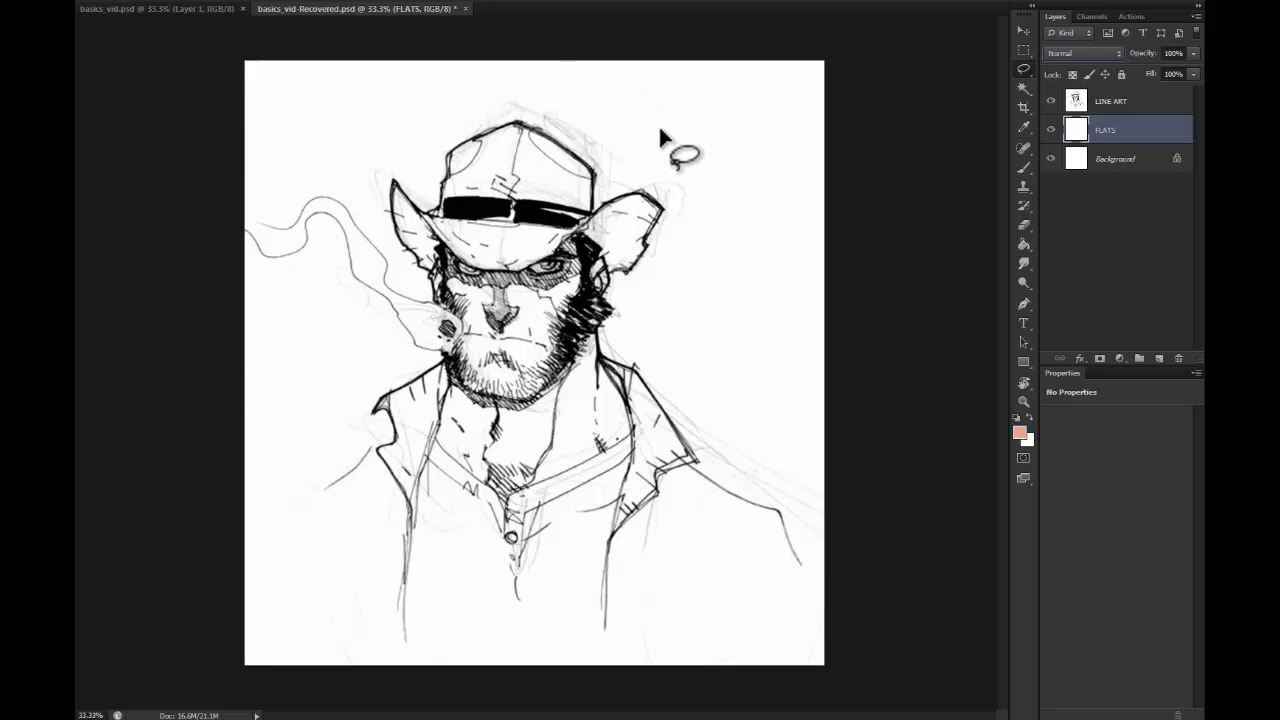
# Step: Try out freehand Lasso outlines in the blank area beside the hat
pyautogui.moveTo(680, 178); pyautogui.dragTo(686, 186)
pyautogui.moveTo(709, 121); pyautogui.dragTo(662, 233)
pyautogui.moveTo(722, 325)
pyautogui.mouseDown()
pyautogui.moveTo(710, 266)
pyautogui.moveTo(731, 183)
pyautogui.mouseUp()
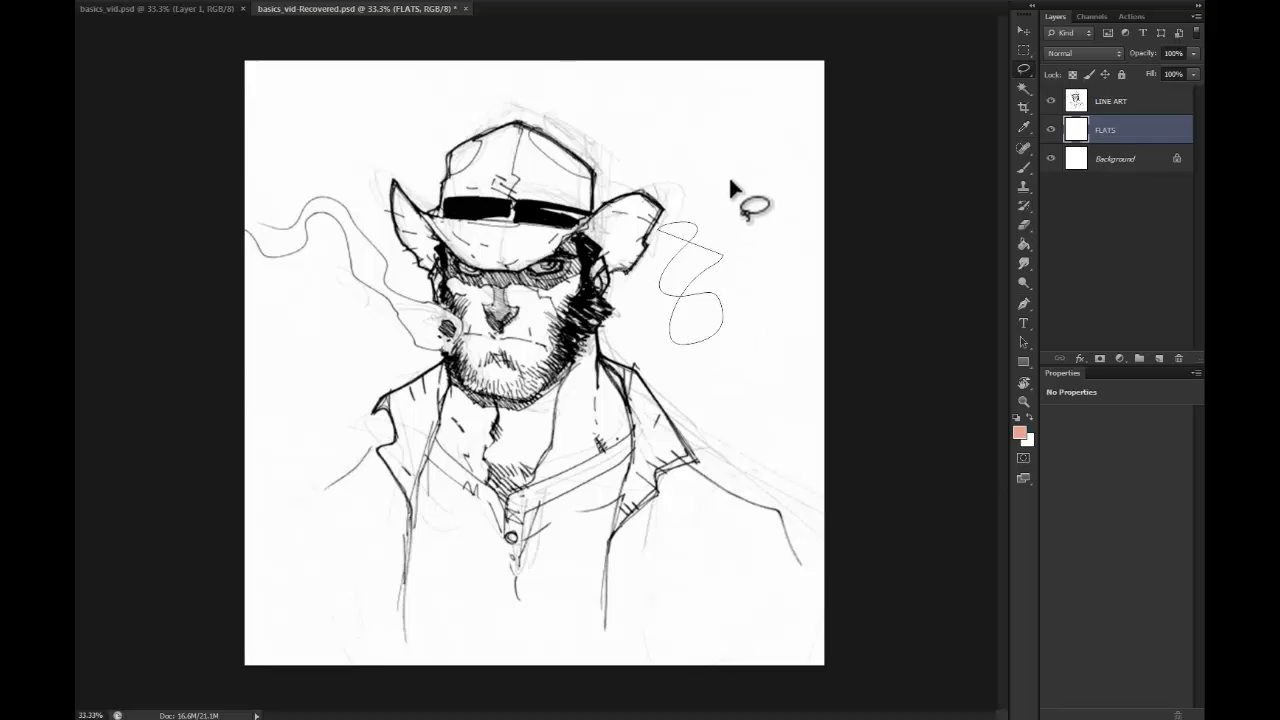
# Step: Try a straight-edged Polygonal Lasso outline beside the hat, discard it and return to the freehand Lasso
pyautogui.click(1023, 68)
pyautogui.click(1075, 83)
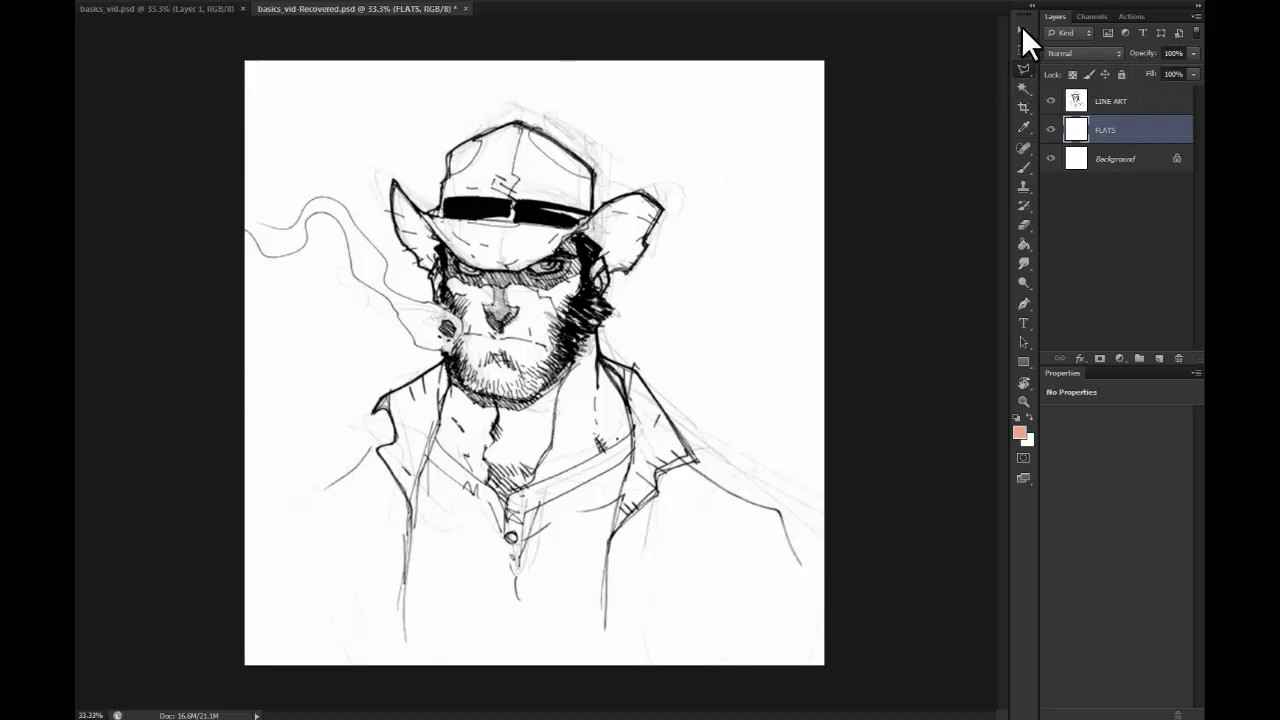
pyautogui.click(698, 133)
pyautogui.click(661, 175)
pyautogui.click(668, 215)
pyautogui.click(704, 283)
pyautogui.click(758, 138)
pyautogui.click(733, 108)
pyautogui.click(636, 141)
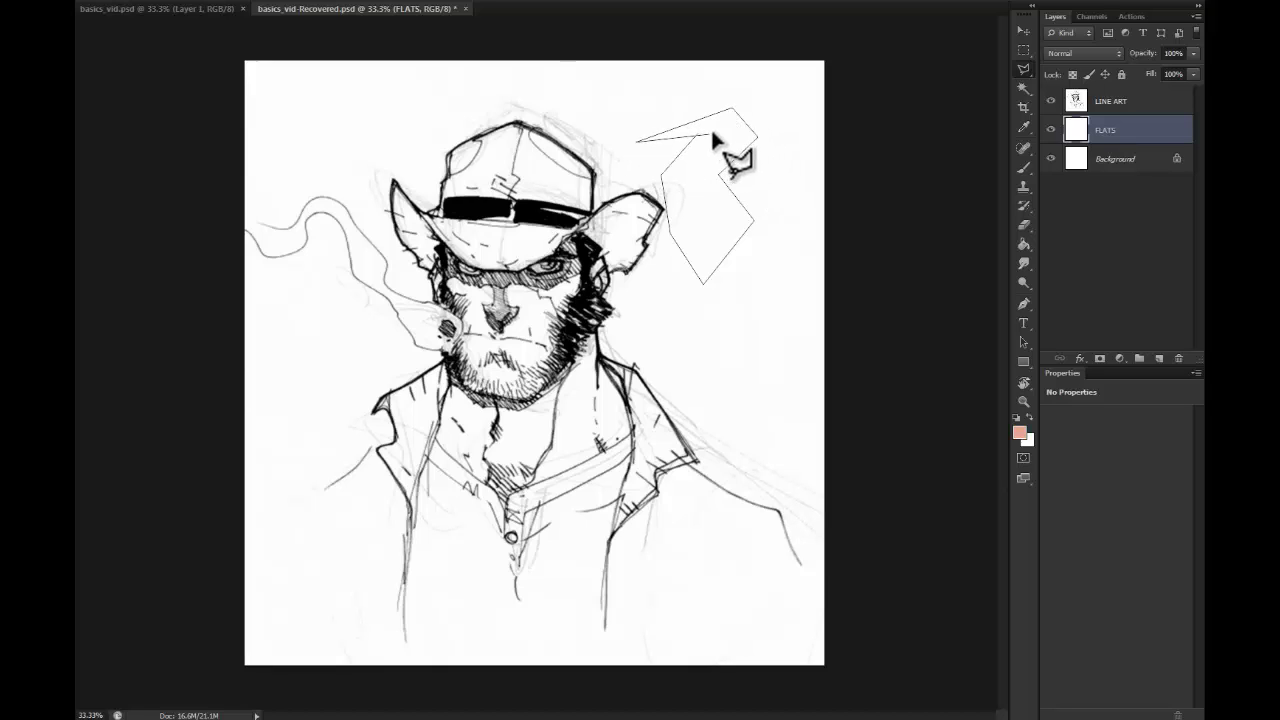
pyautogui.click(713, 132)
pyautogui.press('Escape')
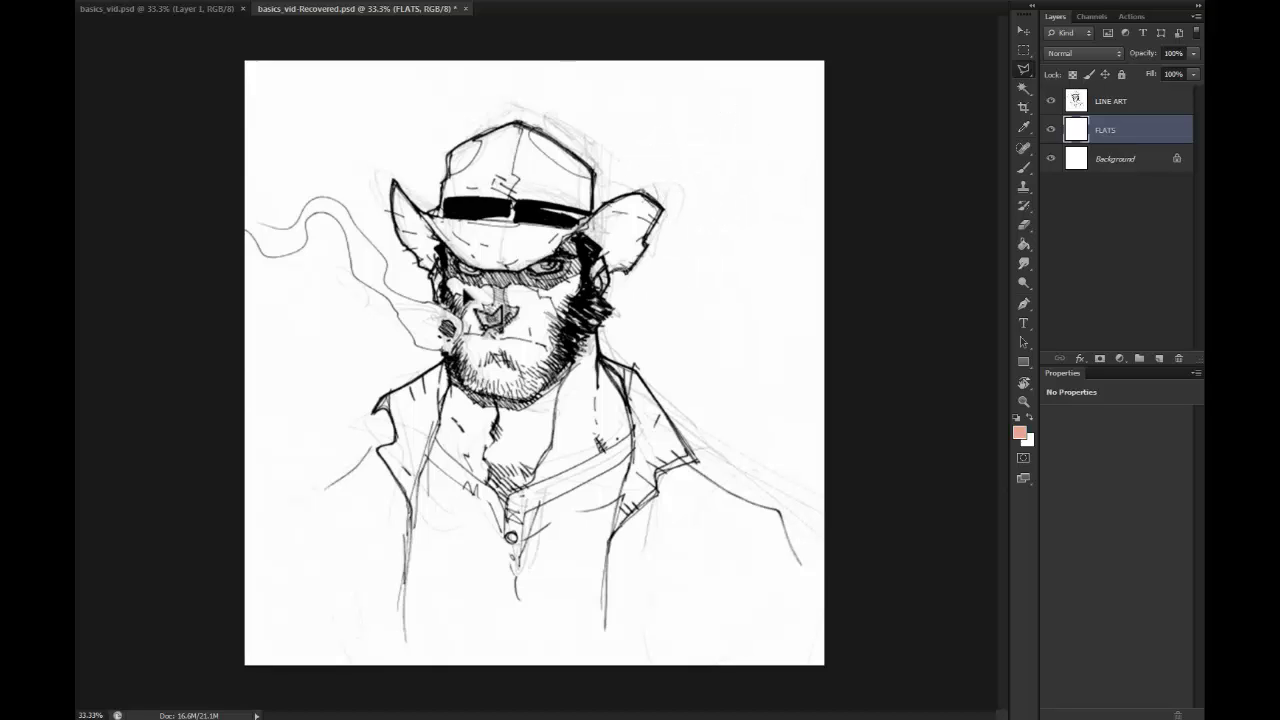
pyautogui.moveTo(1024, 69); pyautogui.dragTo(1105, 68)
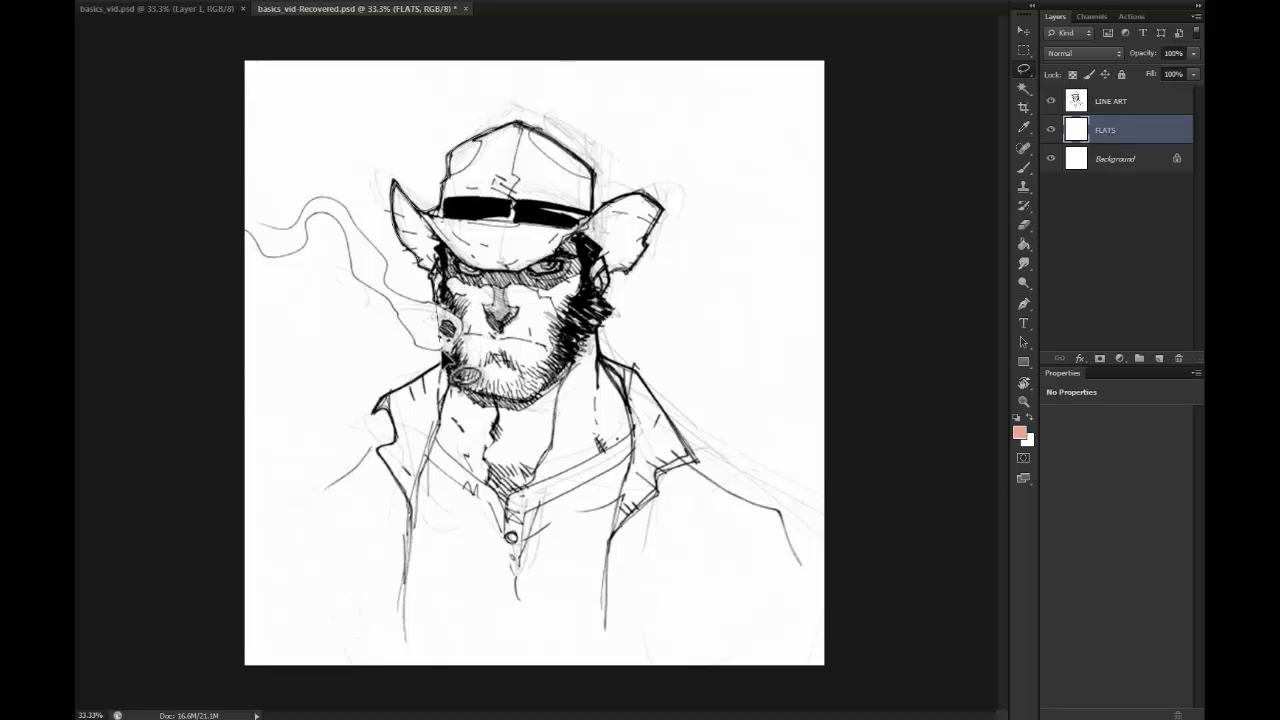
# Step: Try a first rough Lasso selection around part of the hat and face
pyautogui.moveTo(466, 385)
pyautogui.mouseDown()
pyautogui.moveTo(550, 393)
pyautogui.moveTo(580, 365)
pyautogui.moveTo(605, 265)
pyautogui.moveTo(513, 165)
pyautogui.moveTo(511, 120)
pyautogui.moveTo(530, 215)
pyautogui.mouseUp()
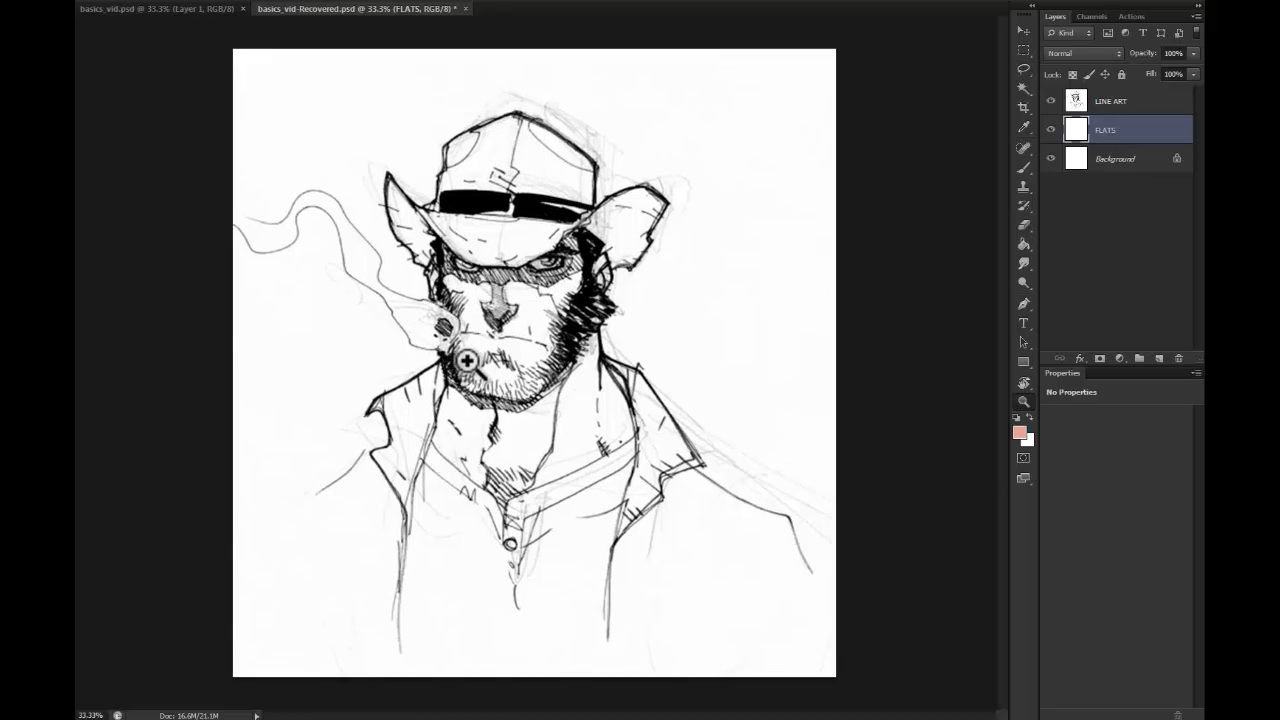
pyautogui.hotkey('ctrl', '+')
pyautogui.moveTo(479, 296)
pyautogui.mouseDown()
pyautogui.moveTo(560, 200)
pyautogui.moveTo(596, 274)
pyautogui.mouseUp()
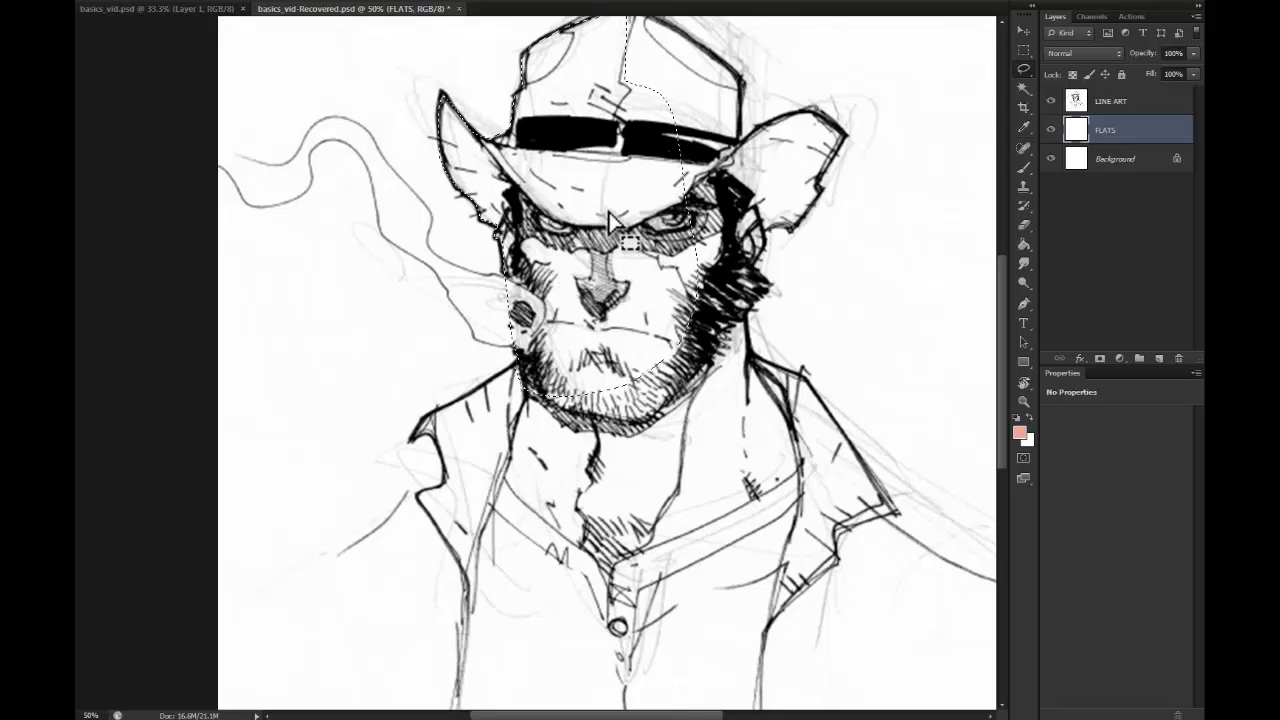
pyautogui.moveTo(690, 130); pyautogui.dragTo(642, 180)
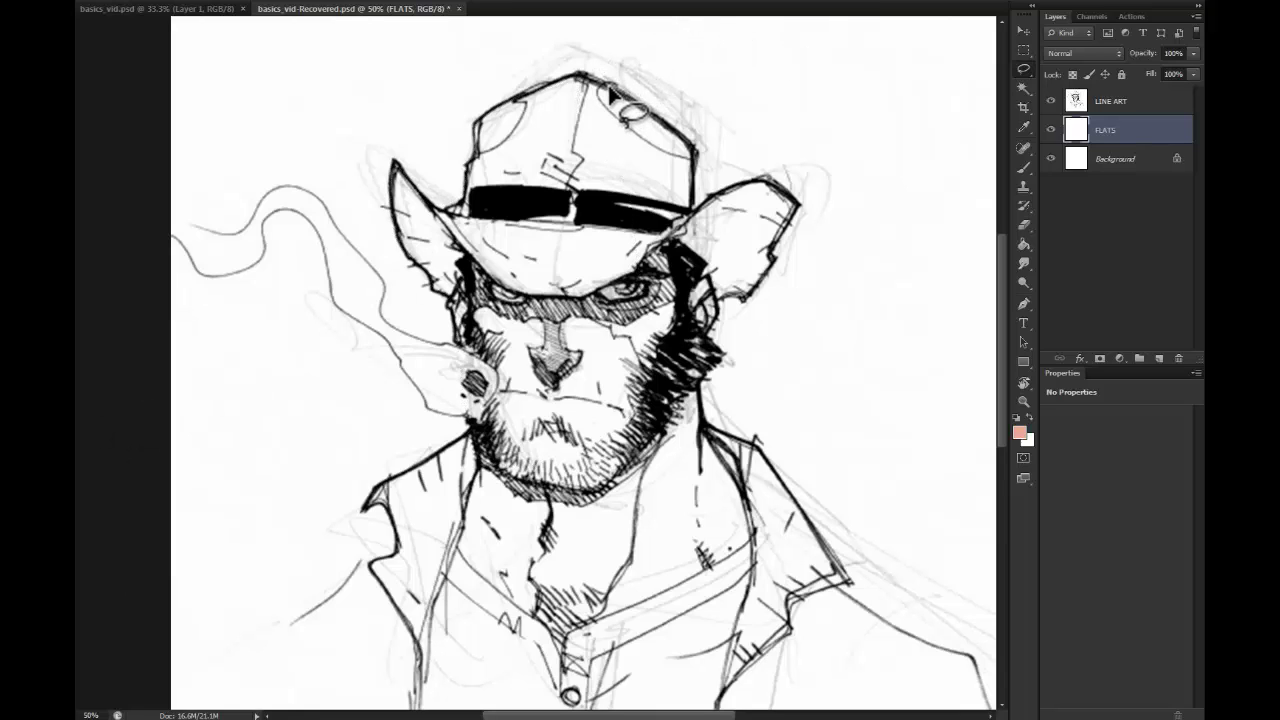
# Step: Trace a Lasso selection around the hat and head, adding the jacket collar, torso and smoke trail
pyautogui.moveTo(587, 78)
pyautogui.mouseDown()
pyautogui.moveTo(624, 113)
pyautogui.moveTo(571, 78)
pyautogui.moveTo(661, 126)
pyautogui.moveTo(703, 175)
pyautogui.moveTo(706, 246)
pyautogui.moveTo(771, 214)
pyautogui.moveTo(799, 222)
pyautogui.moveTo(814, 246)
pyautogui.moveTo(788, 291)
pyautogui.moveTo(771, 257)
pyautogui.moveTo(744, 298)
pyautogui.moveTo(718, 299)
pyautogui.moveTo(707, 340)
pyautogui.moveTo(724, 360)
pyautogui.moveTo(692, 395)
pyautogui.moveTo(615, 380)
pyautogui.moveTo(555, 222)
pyautogui.moveTo(593, 103)
pyautogui.moveTo(612, 128)
pyautogui.mouseUp()
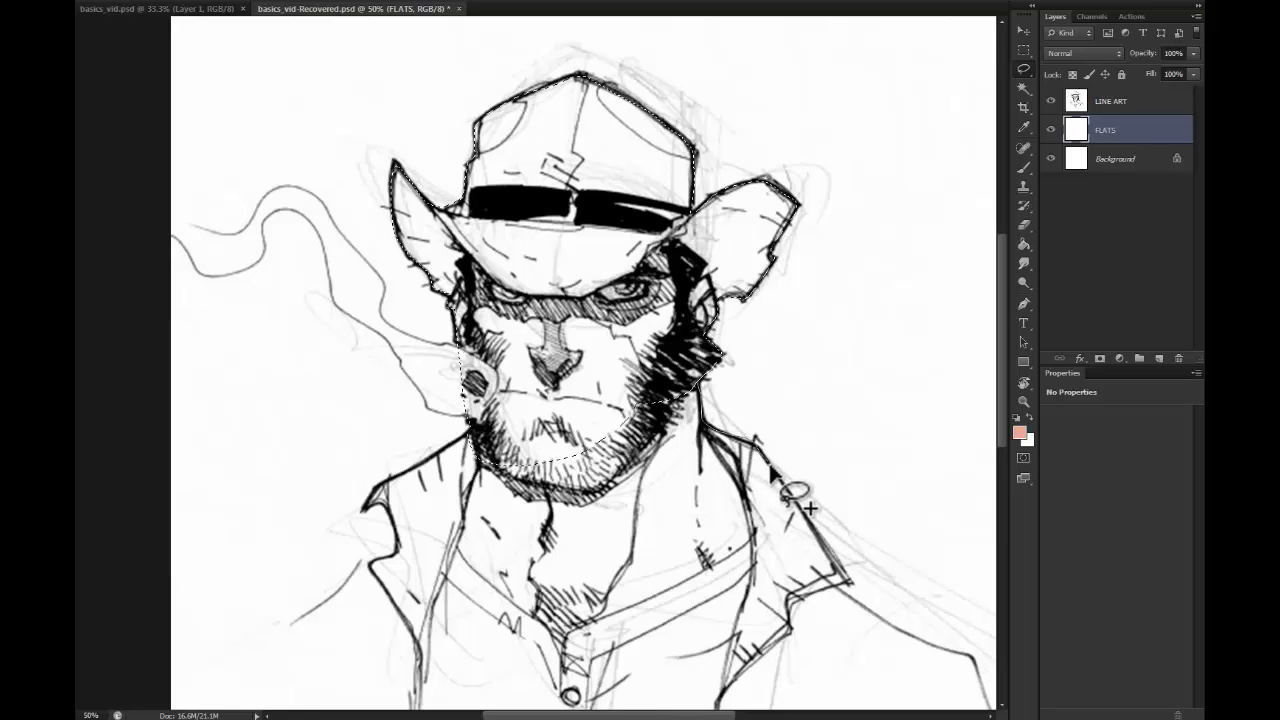
pyautogui.moveTo(791, 501)
pyautogui.mouseDown()
pyautogui.moveTo(826, 550)
pyautogui.moveTo(785, 625)
pyautogui.mouseUp()
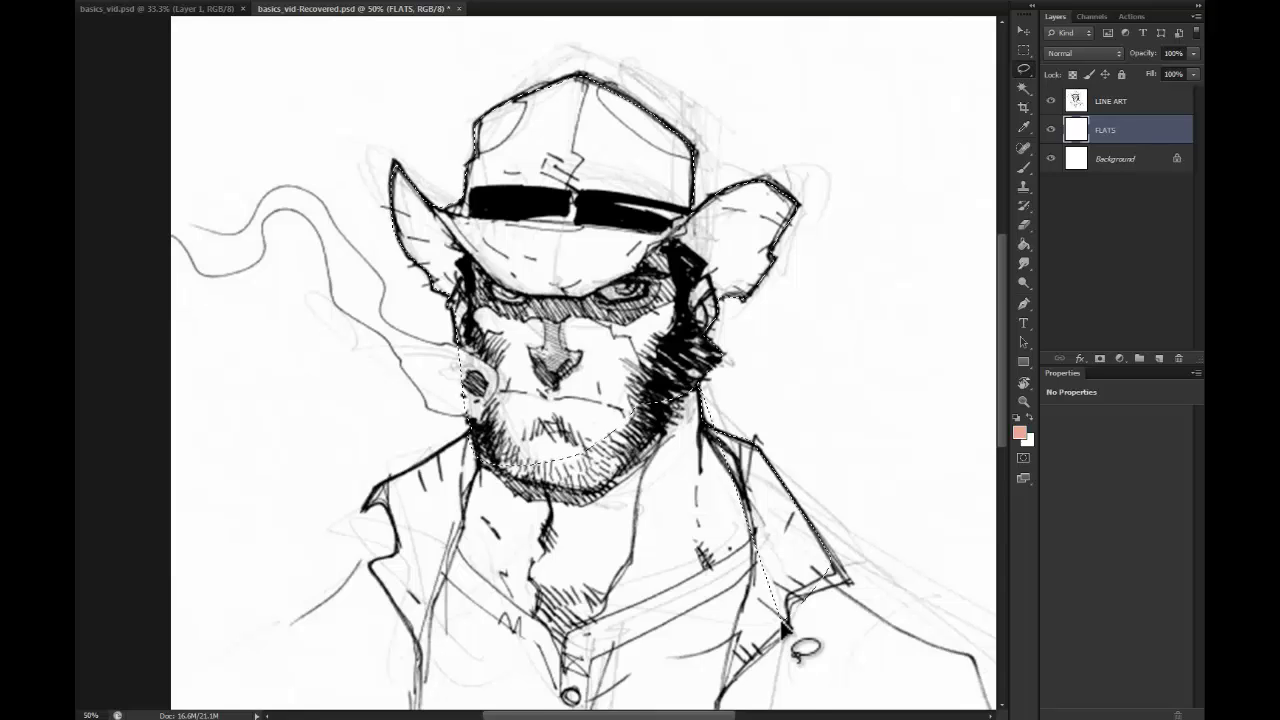
pyautogui.scroll(2, 327, 570)
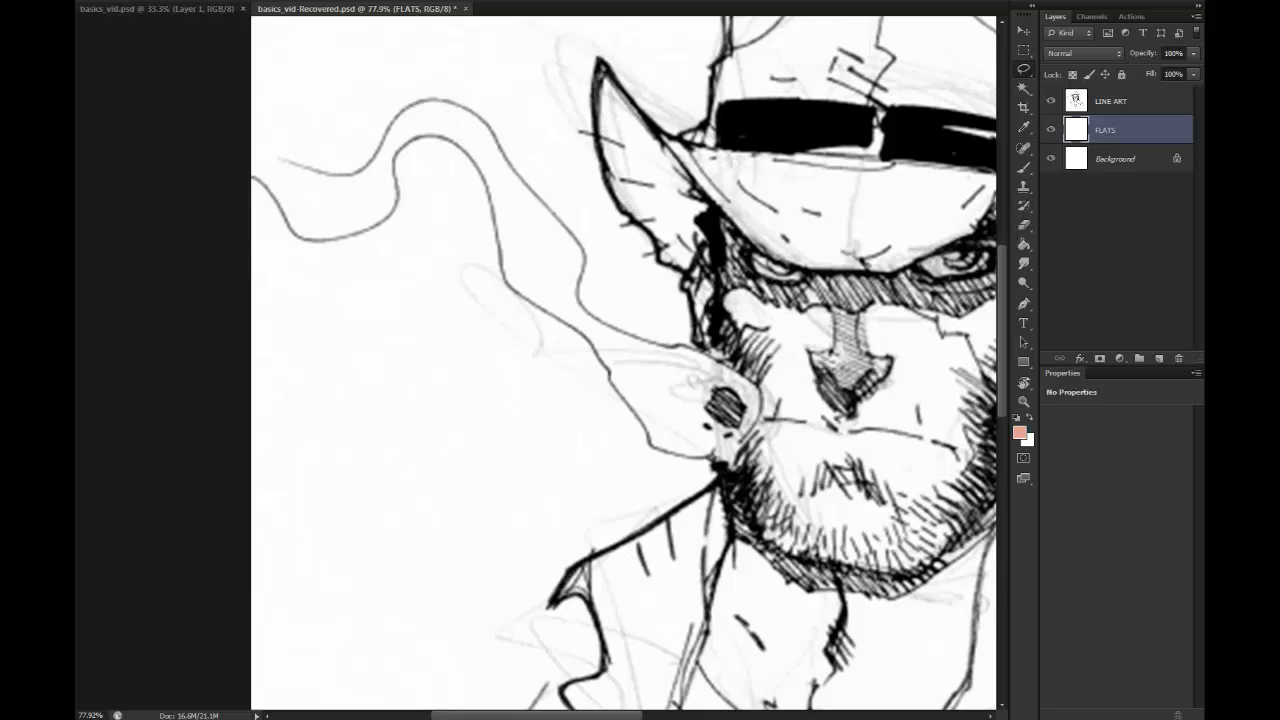
pyautogui.moveTo(670, 322)
pyautogui.mouseDown()
pyautogui.moveTo(700, 296)
pyautogui.moveTo(671, 329)
pyautogui.mouseUp()
pyautogui.moveTo(518, 274); pyautogui.dragTo(598, 348)
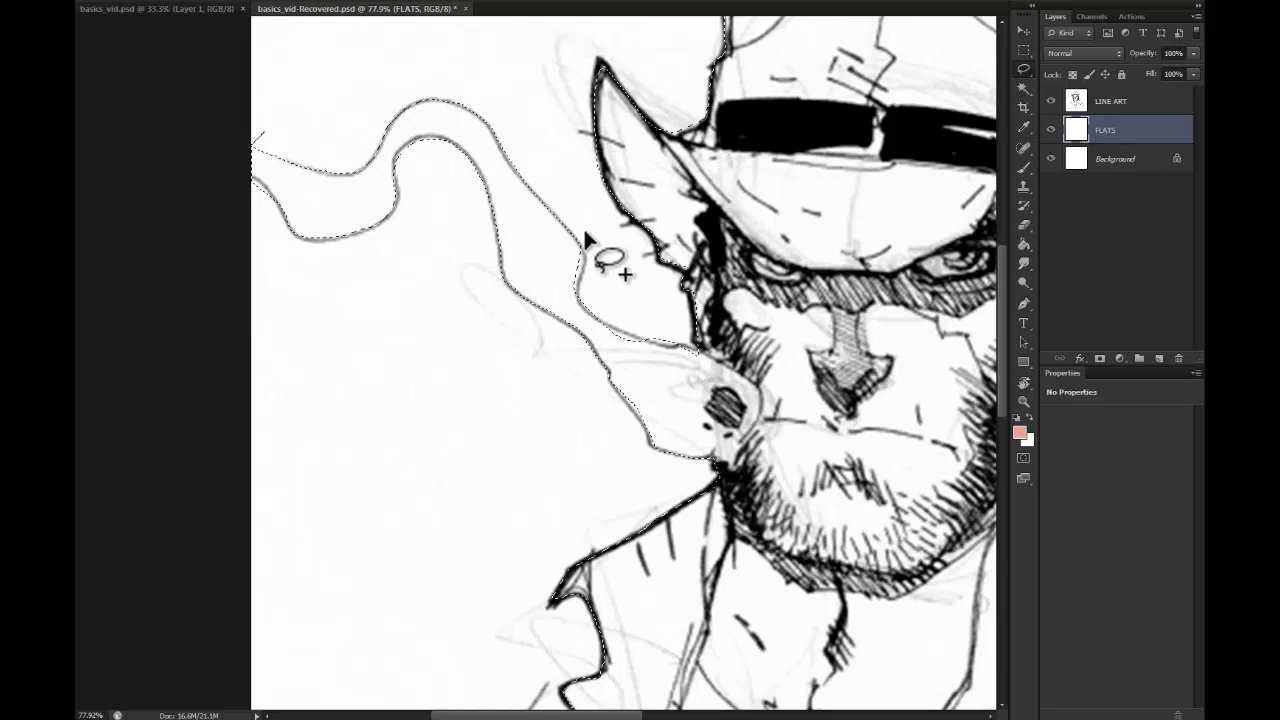
pyautogui.moveTo(550, 238)
pyautogui.mouseDown()
pyautogui.moveTo(620, 334)
pyautogui.moveTo(606, 337)
pyautogui.mouseUp()
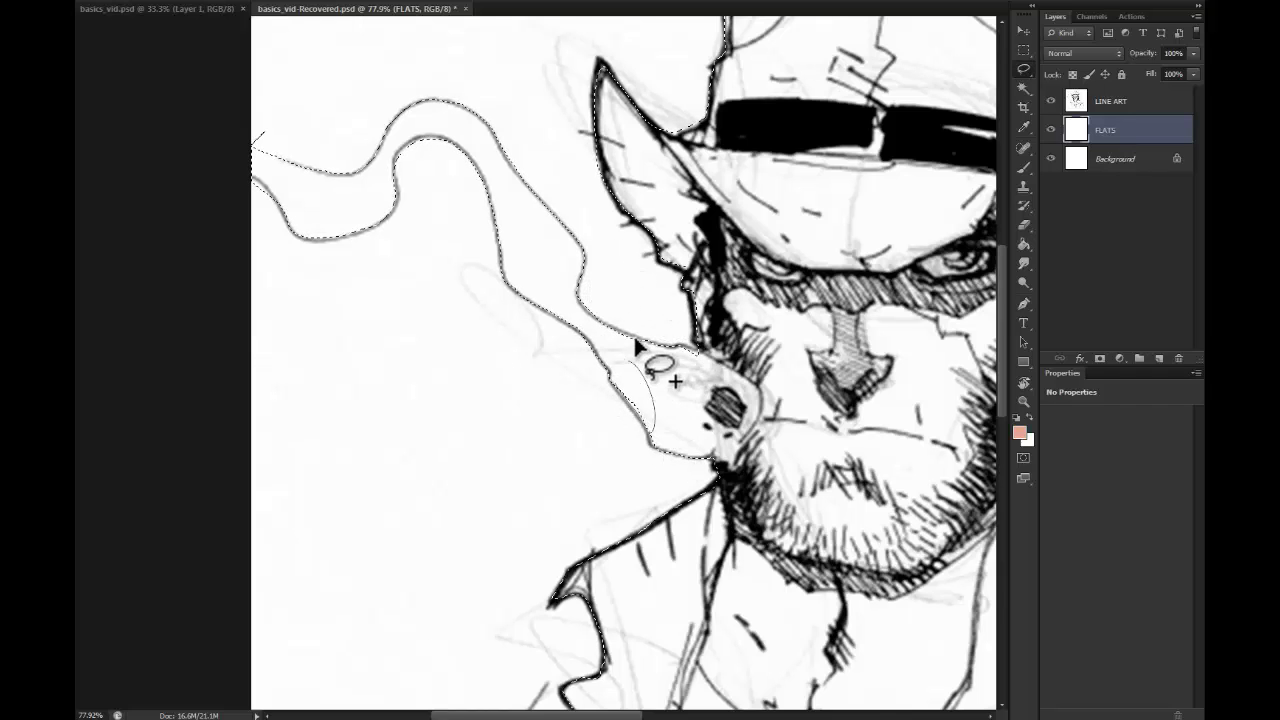
# Step: Fill the selected figure with dark blue on the FLATS layer and clear the selection
pyautogui.click(1023, 401)
pyautogui.keyDown('alt'); pyautogui.click(891, 373); pyautogui.keyUp('alt')
pyautogui.keyDown('alt'); pyautogui.click(885, 376); pyautogui.keyUp('alt')
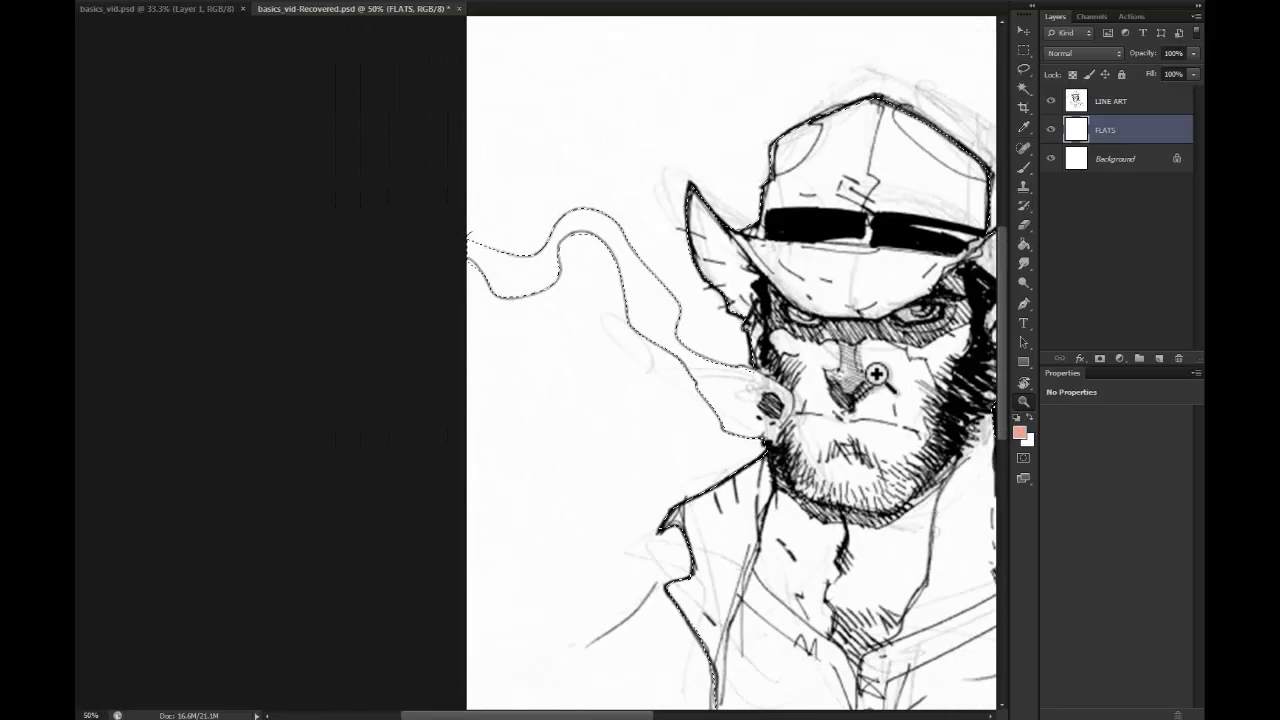
pyautogui.moveTo(882, 379); pyautogui.dragTo(632, 356)
pyautogui.keyDown('alt'); pyautogui.click(632, 357); pyautogui.keyUp('alt')
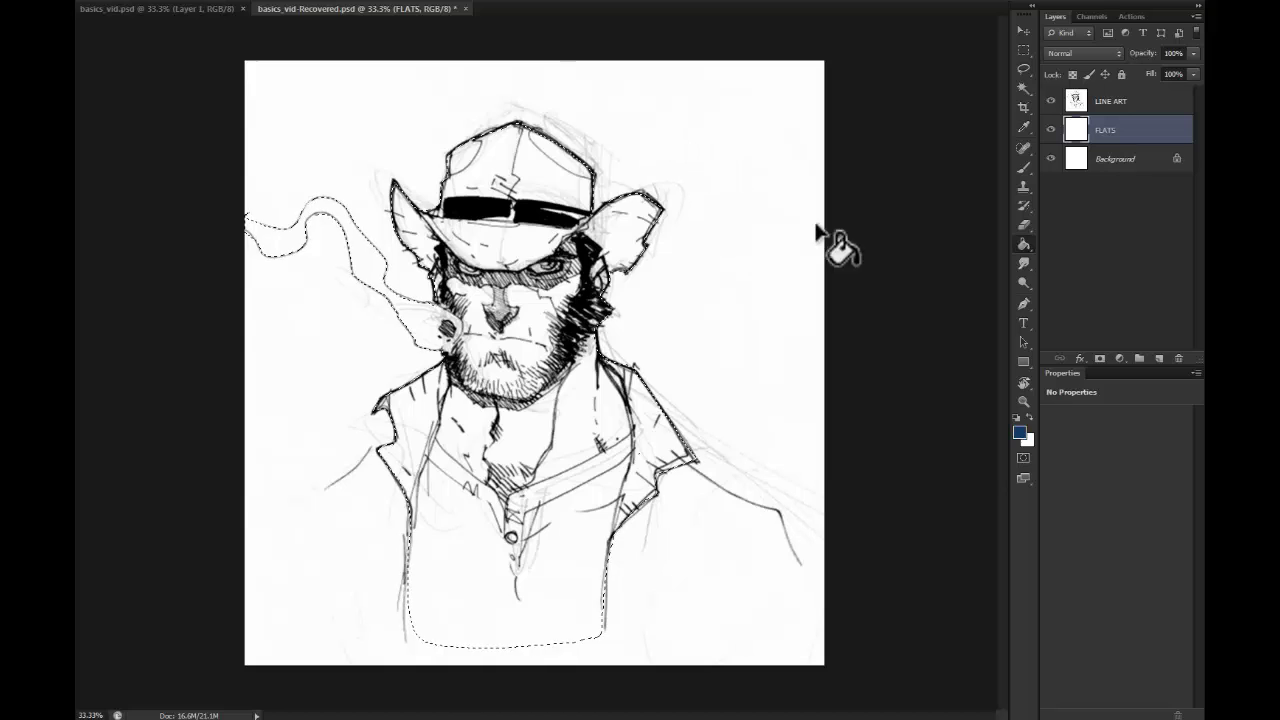
pyautogui.click(543, 245)
pyautogui.hotkey('ctrl', 'd')
pyautogui.press('l')
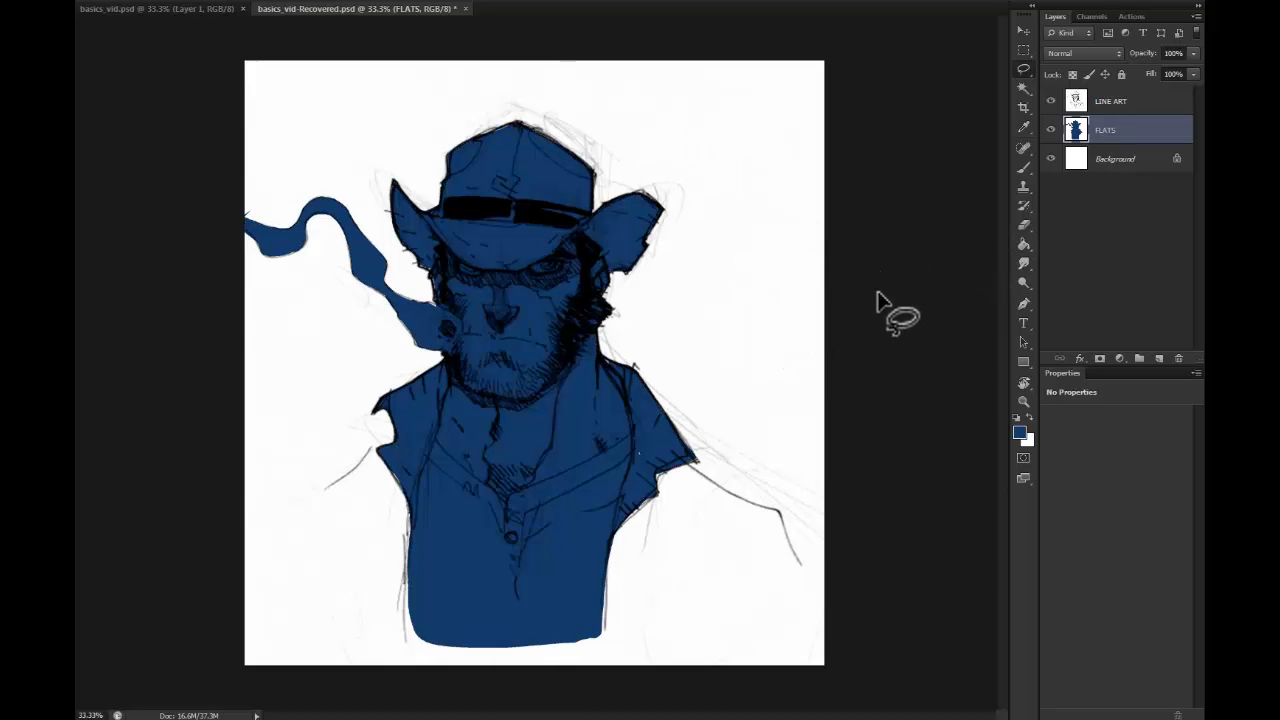
# Step: Lasso the missed gaps near the ear, smoke, neck and collar, fill them with dark blue and deselect
pyautogui.press('z')
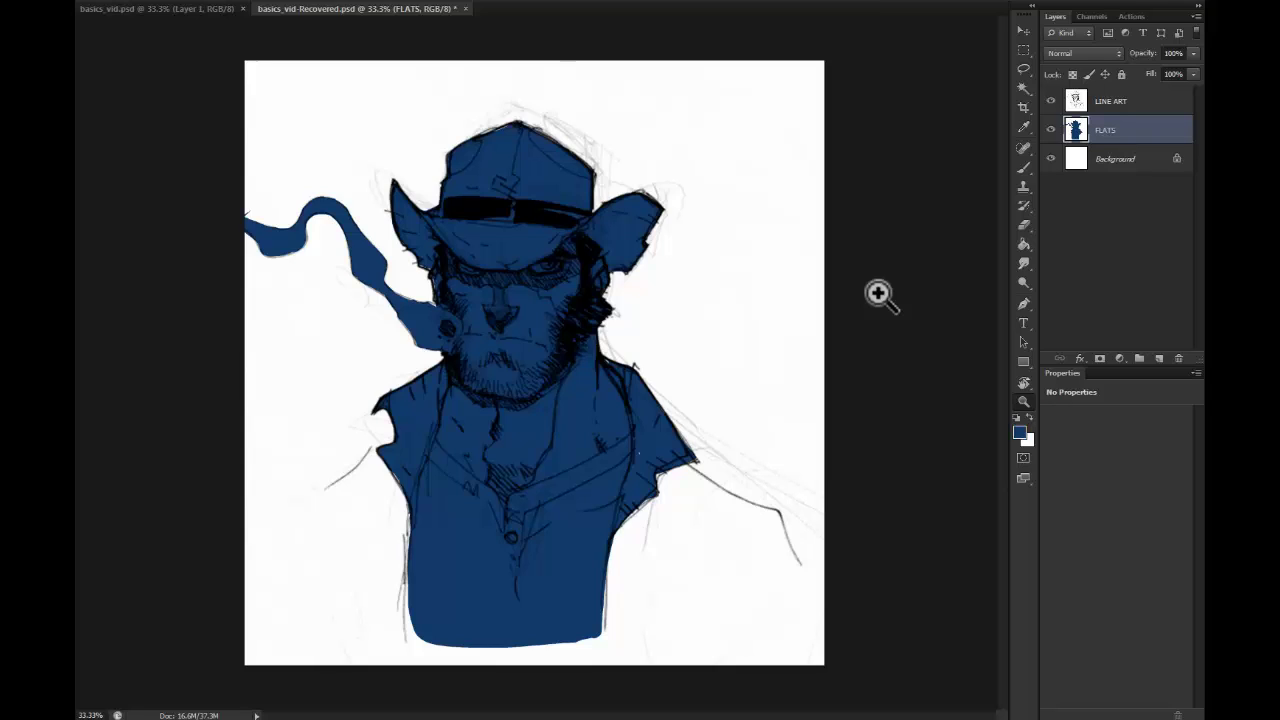
pyautogui.hotkey('ctrl', '+')
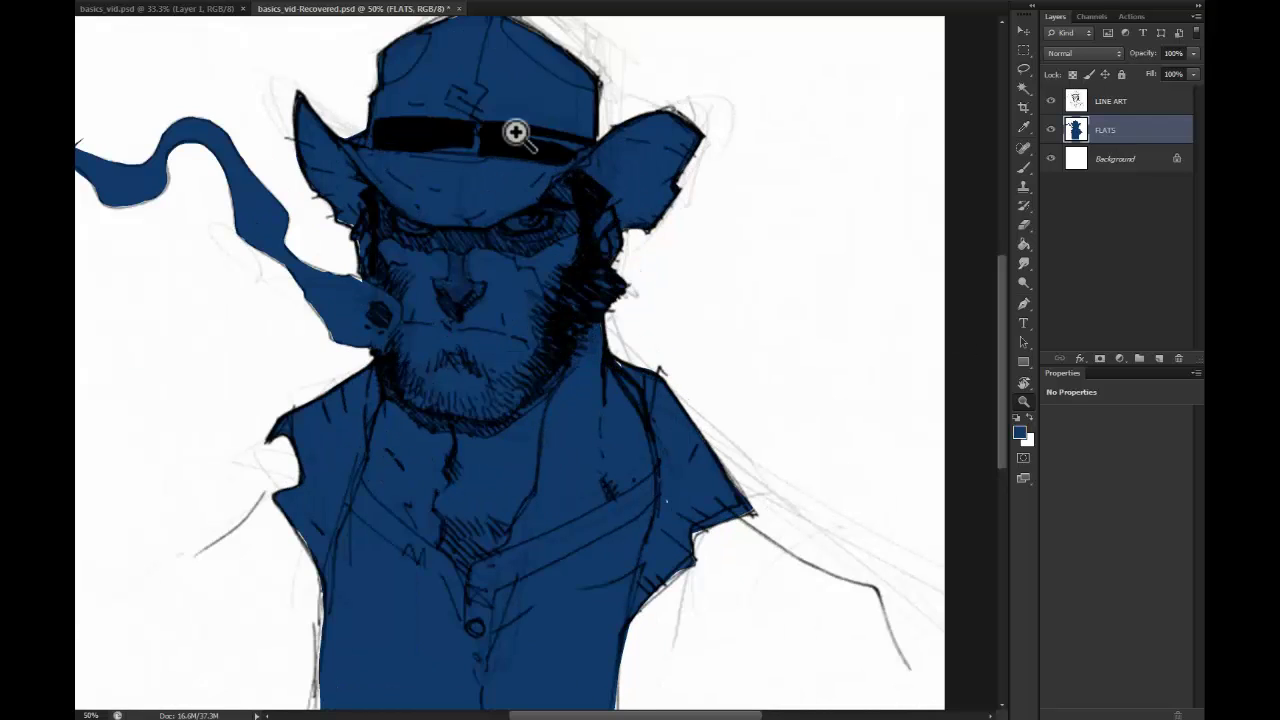
pyautogui.moveTo(549, 200); pyautogui.dragTo(561, 252)
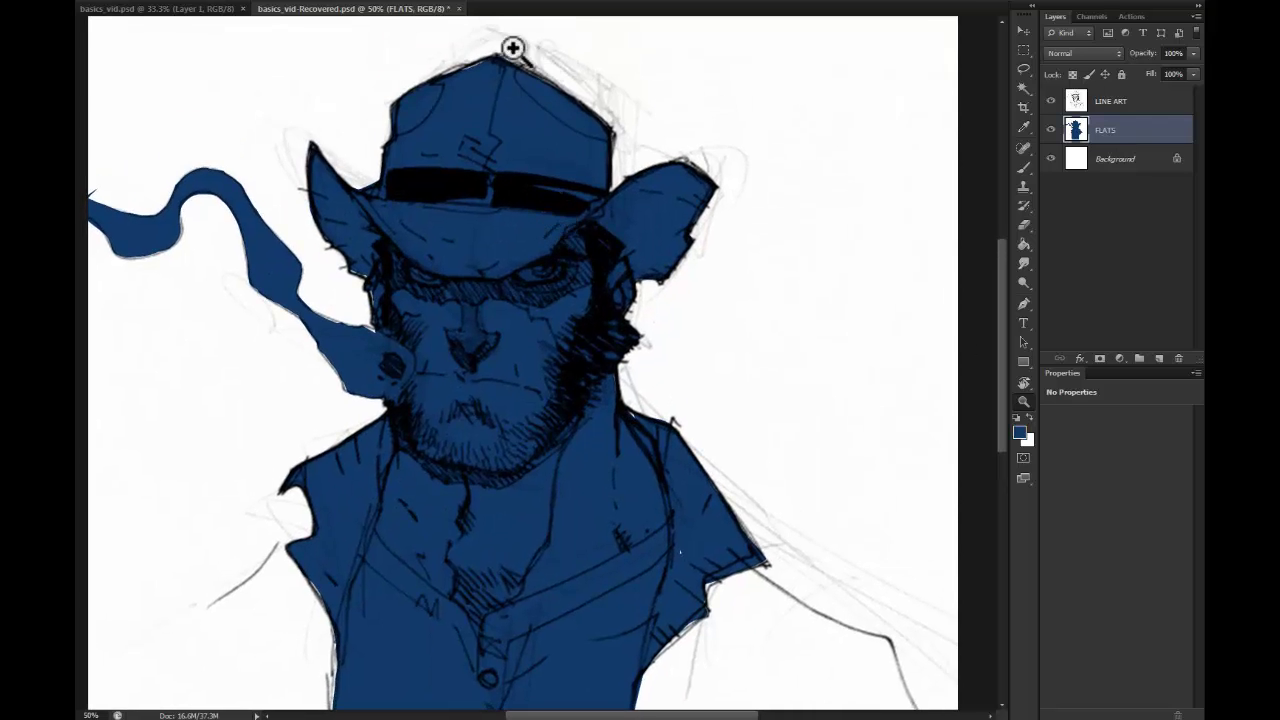
pyautogui.press('l')
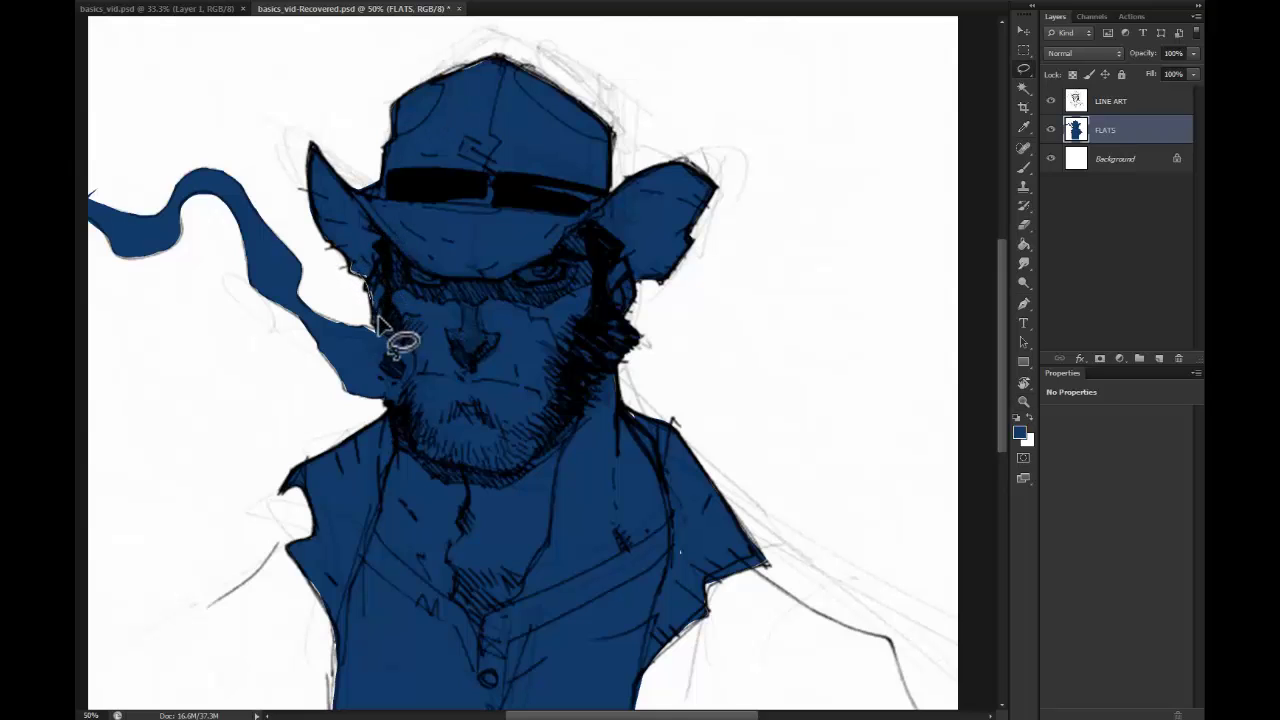
pyautogui.moveTo(378, 321)
pyautogui.mouseDown()
pyautogui.moveTo(343, 366)
pyautogui.moveTo(385, 332)
pyautogui.mouseUp()
pyautogui.moveTo(529, 309); pyautogui.dragTo(509, 199)
pyautogui.moveTo(603, 297); pyautogui.dragTo(601, 300)
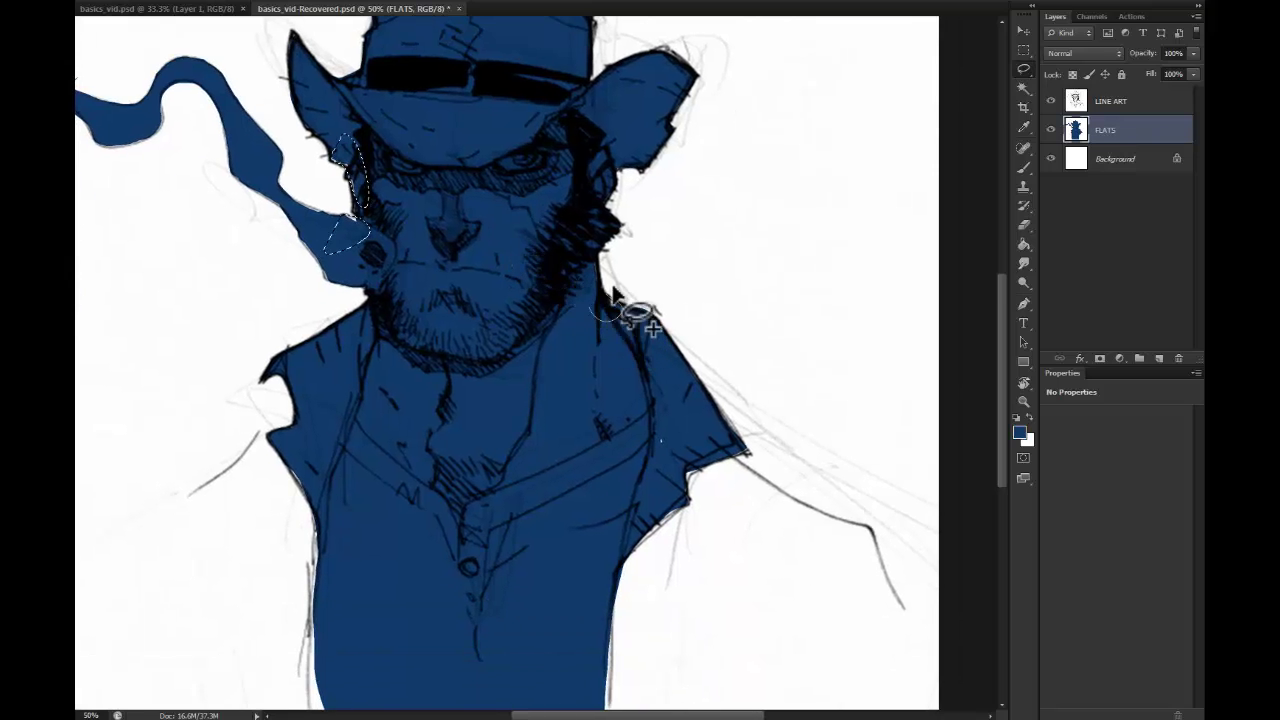
pyautogui.moveTo(657, 457); pyautogui.dragTo(655, 455)
pyautogui.press('g')
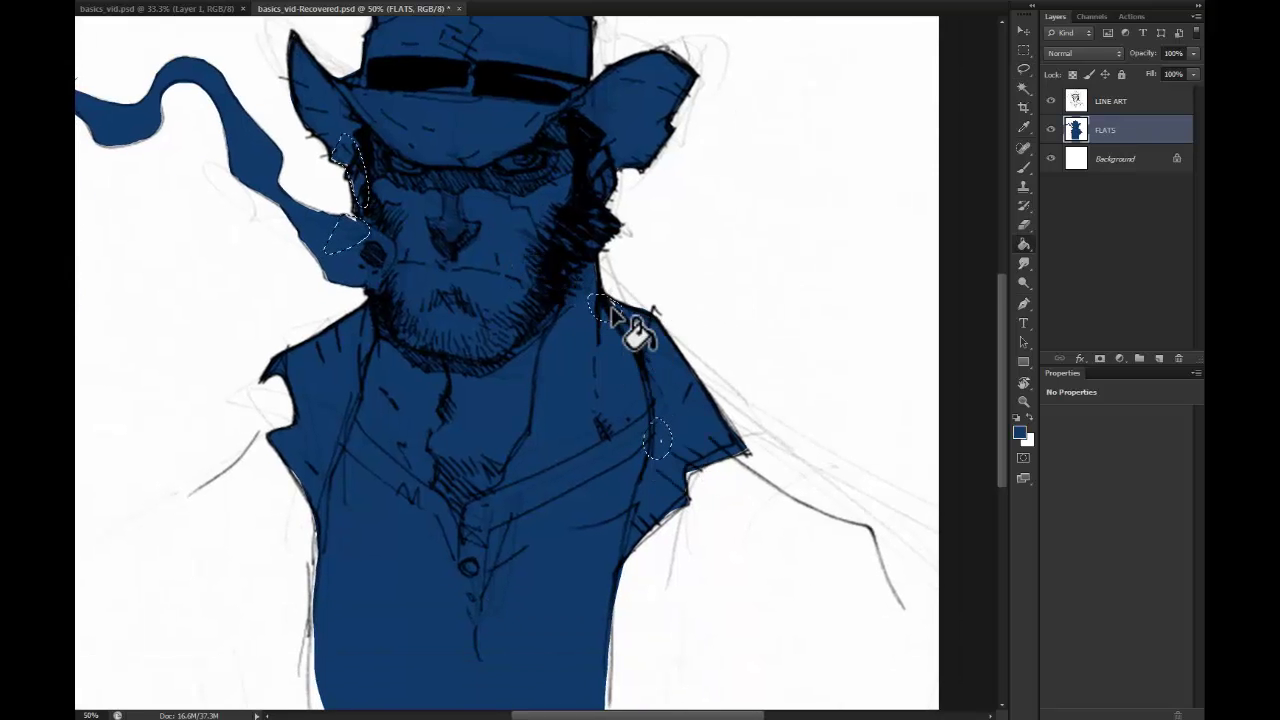
pyautogui.press('l')
pyautogui.hotkey('alt', 'BackSpace')
pyautogui.hotkey('ctrl', 'd')
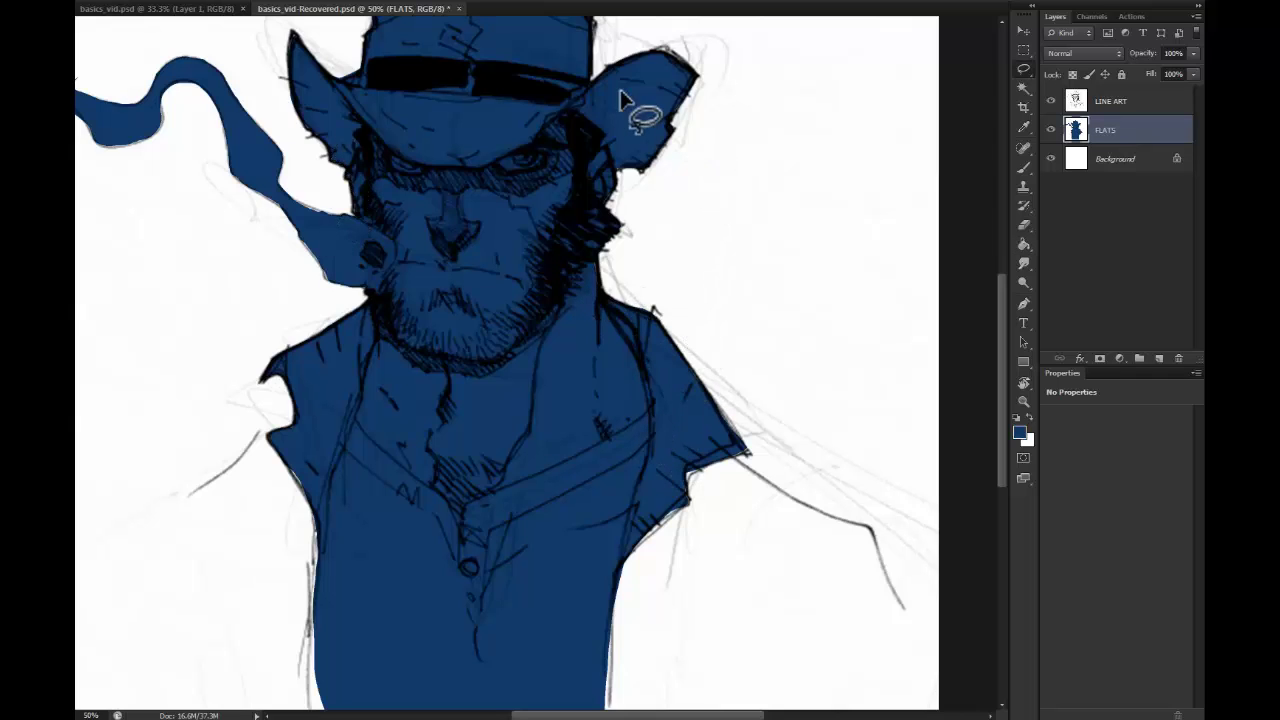
# Step: Convert the locked Background into a regular layer and fill it with dark gray
pyautogui.moveTo(604, 258); pyautogui.dragTo(656, 318)
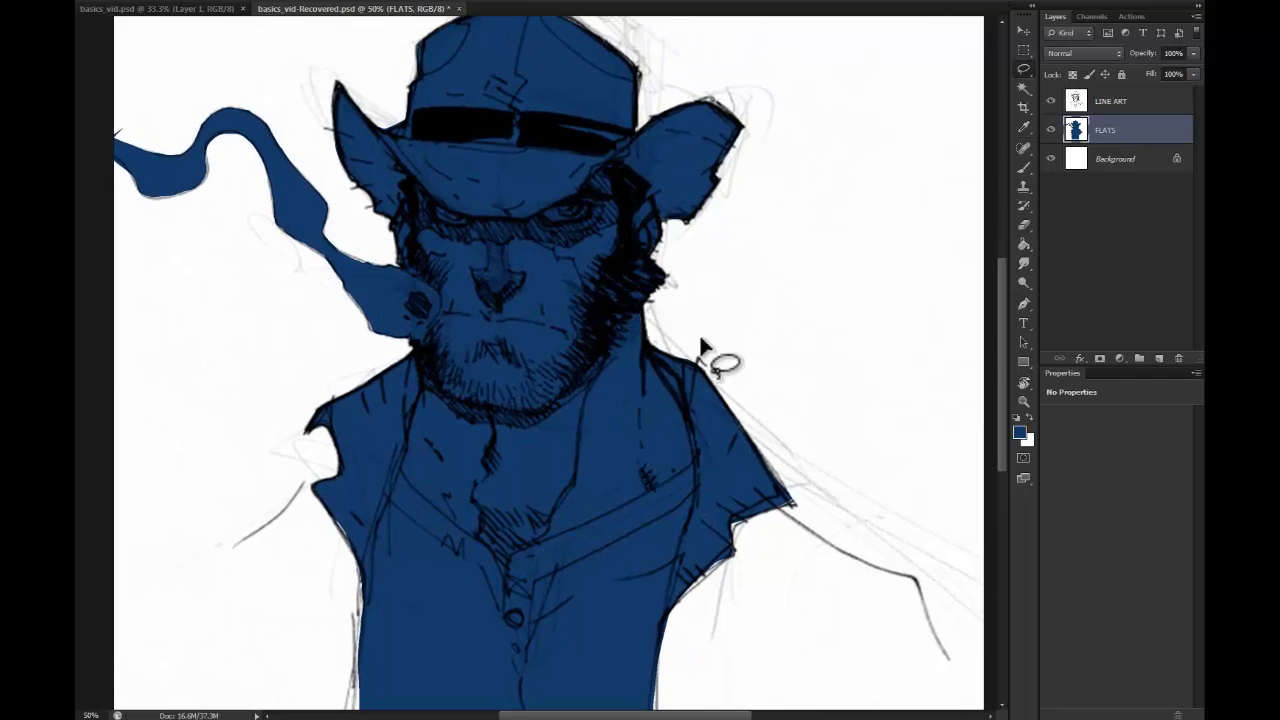
pyautogui.click(1023, 401)
pyautogui.keyDown('alt'); pyautogui.click(874, 425); pyautogui.keyUp('alt')
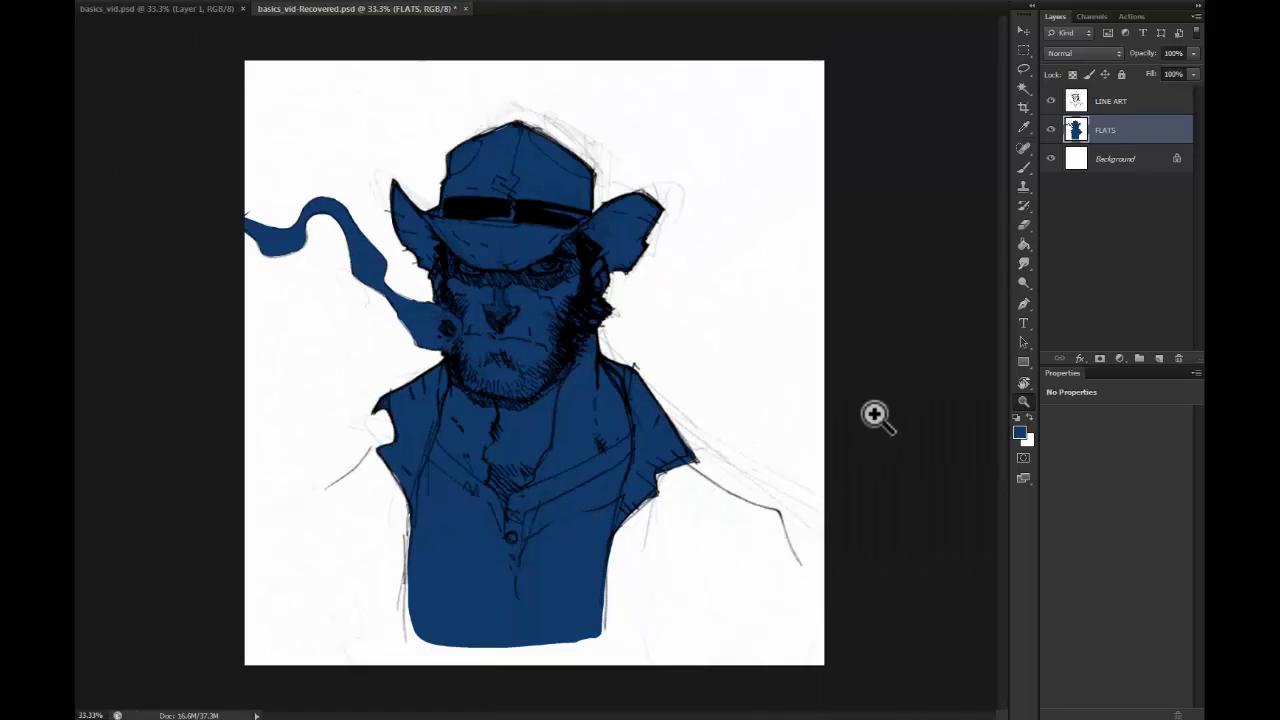
pyautogui.doubleClick(1123, 160)
pyautogui.press('Return')
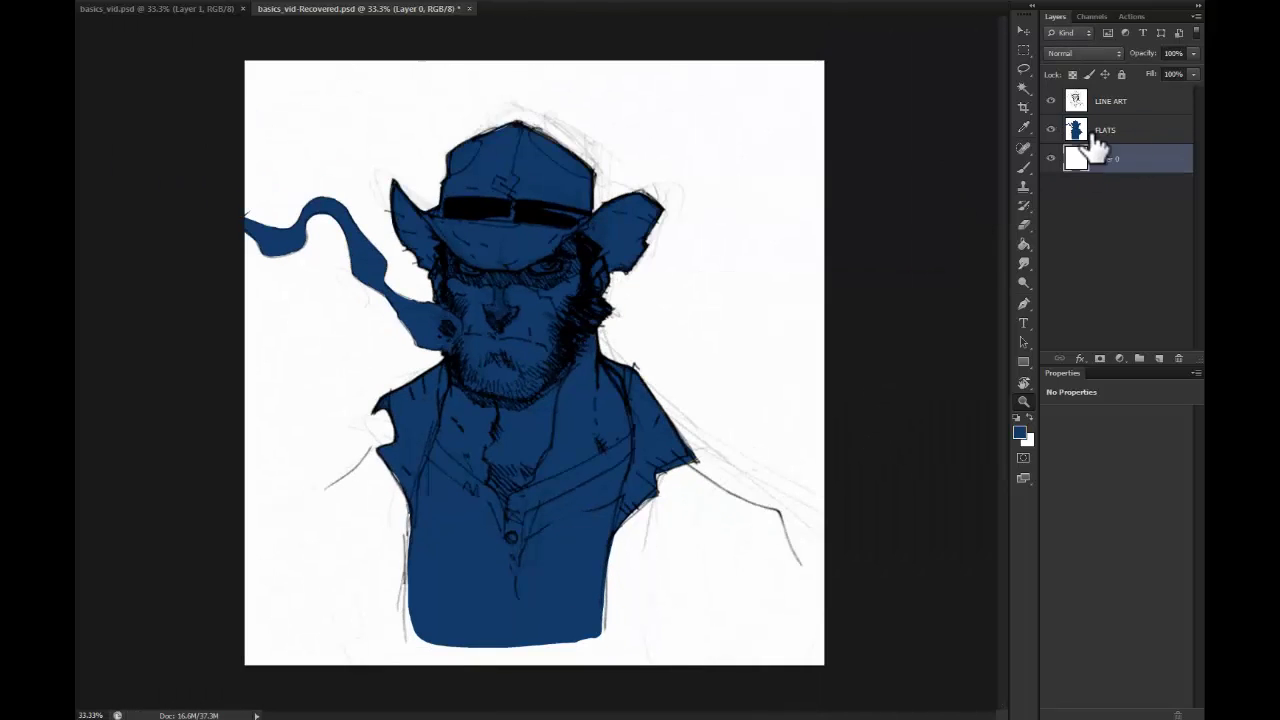
pyautogui.press('b')
pyautogui.press('g')
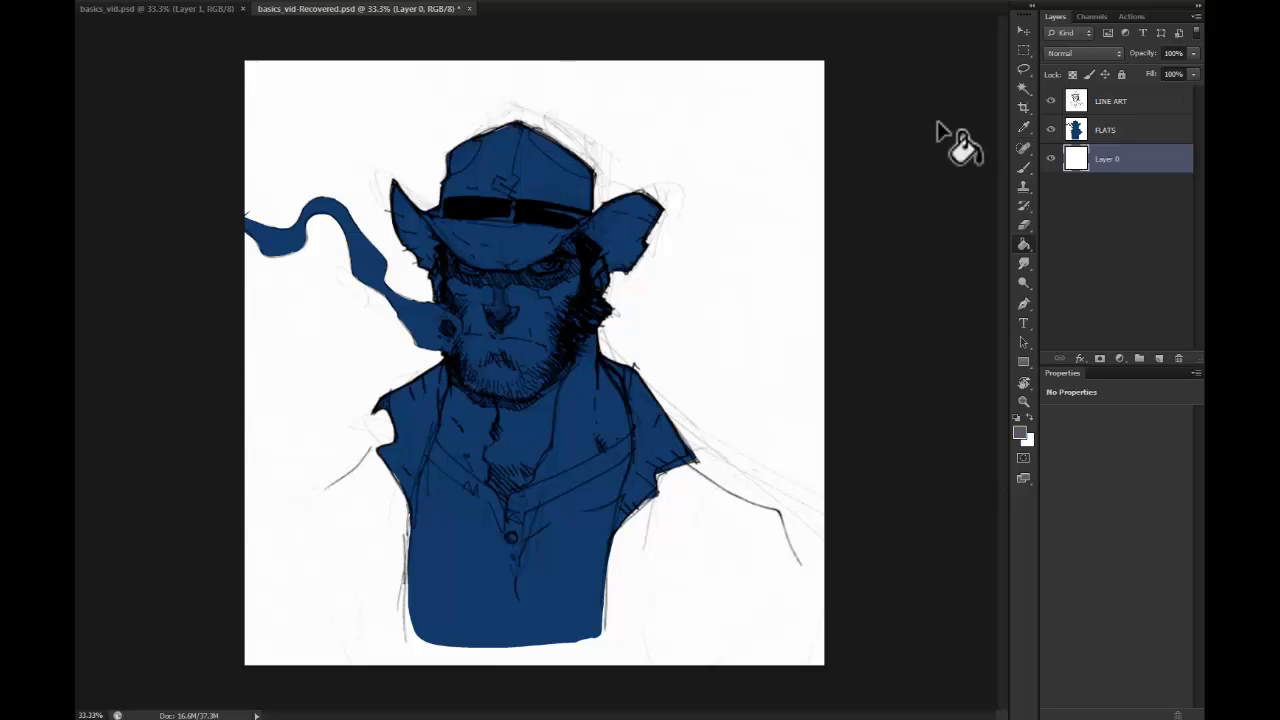
pyautogui.click(777, 166)
pyautogui.press('l')
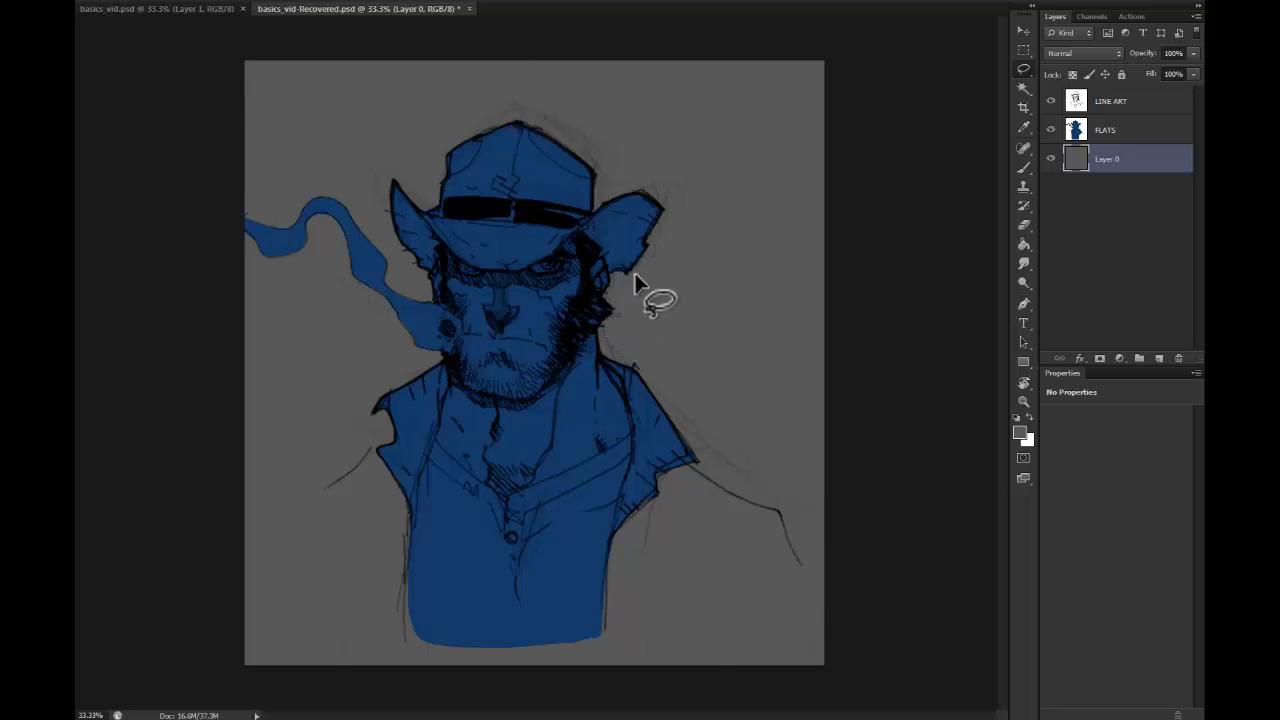
# Step: Trace a Polygonal Lasso selection around the cowboy hat, following the brim's lower edge above the eyes
pyautogui.press('z')
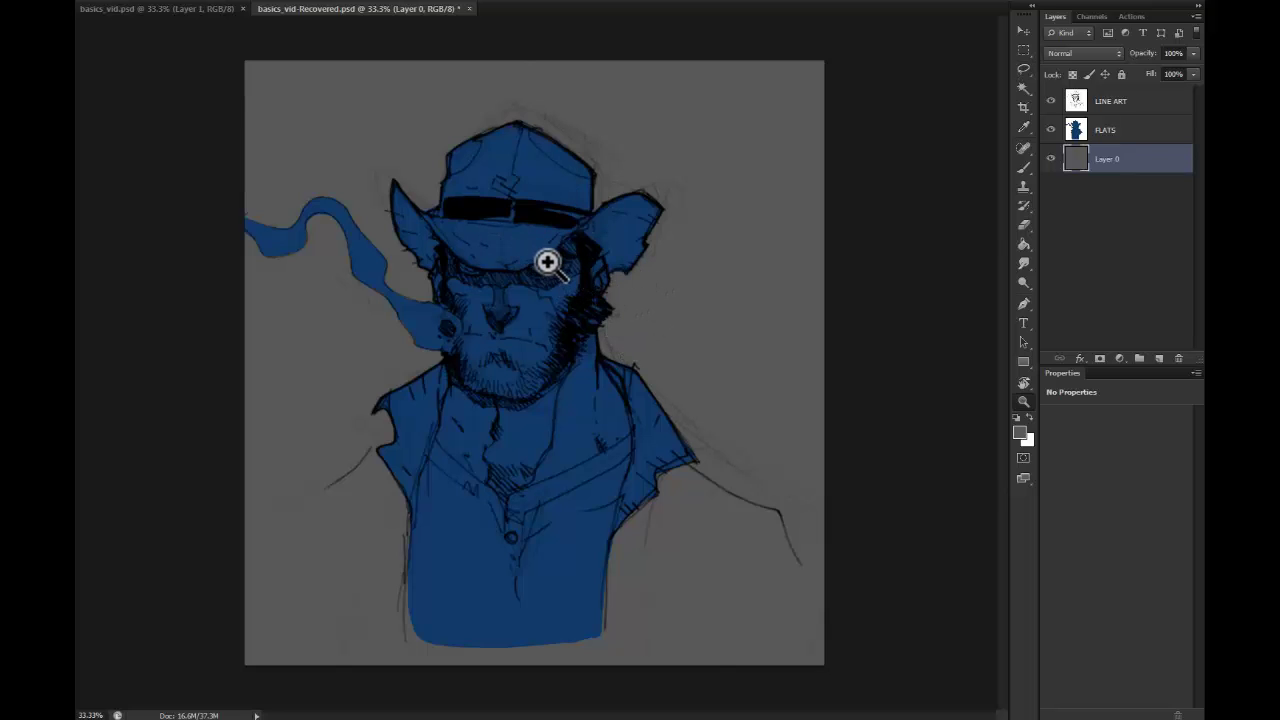
pyautogui.click(548, 261)
pyautogui.moveTo(573, 238); pyautogui.dragTo(629, 200)
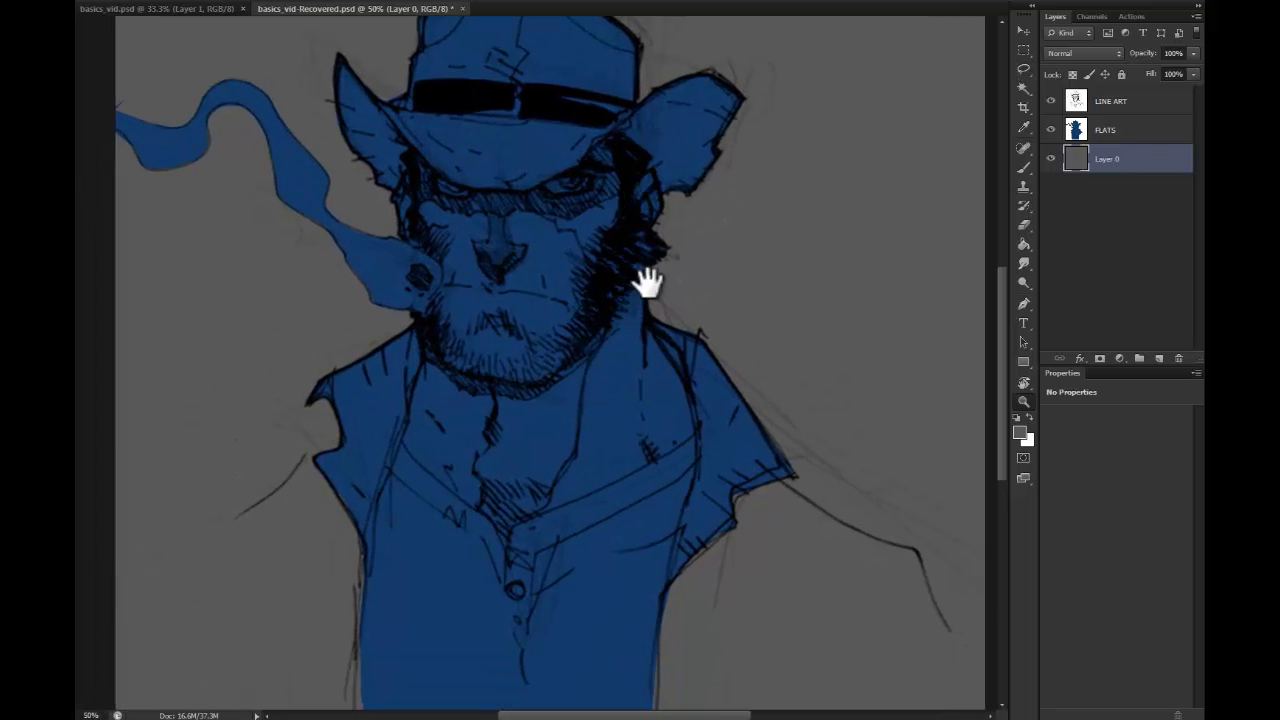
pyautogui.moveTo(646, 280); pyautogui.dragTo(690, 309)
pyautogui.keyDown('alt'); pyautogui.click(694, 331); pyautogui.keyUp('alt')
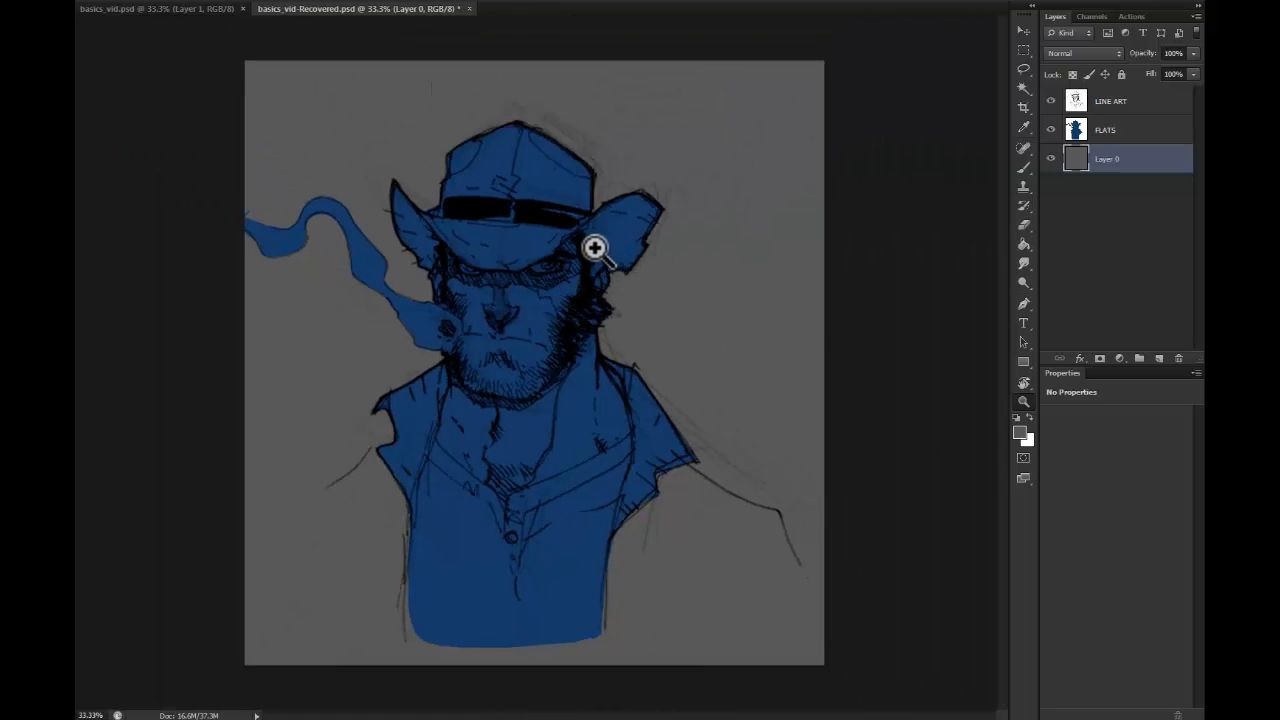
pyautogui.click(574, 295)
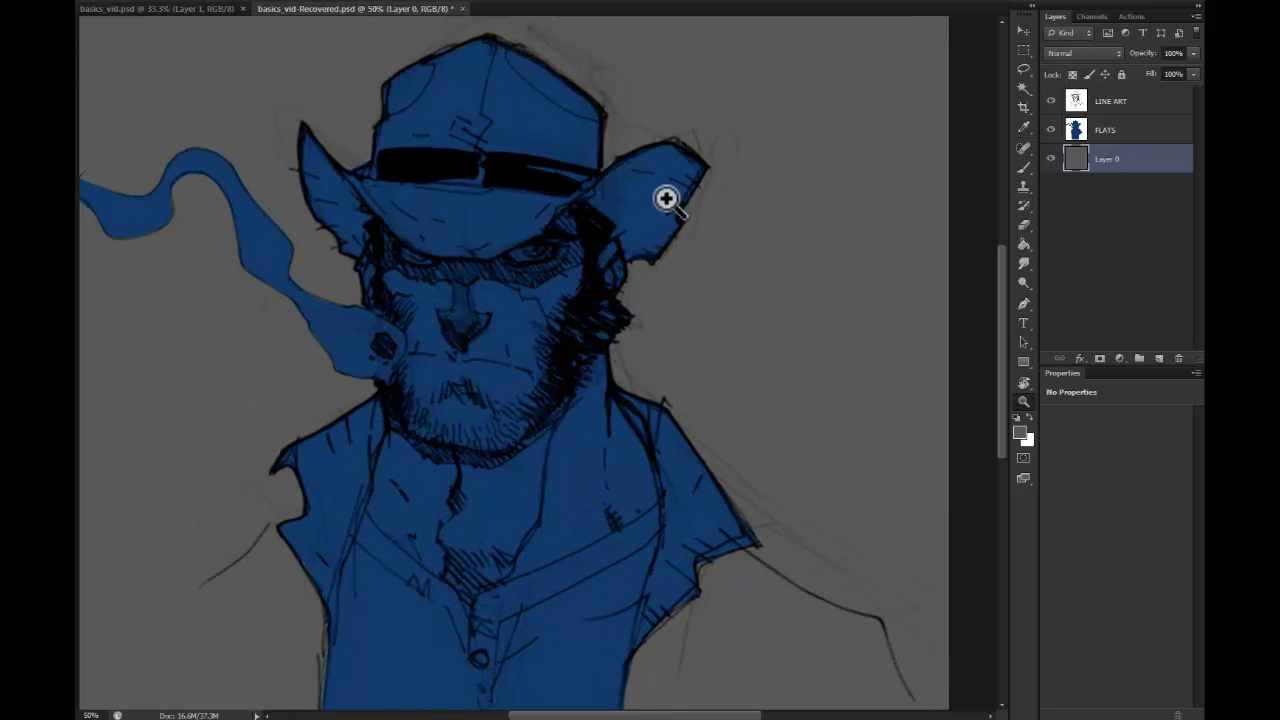
pyautogui.press('l')
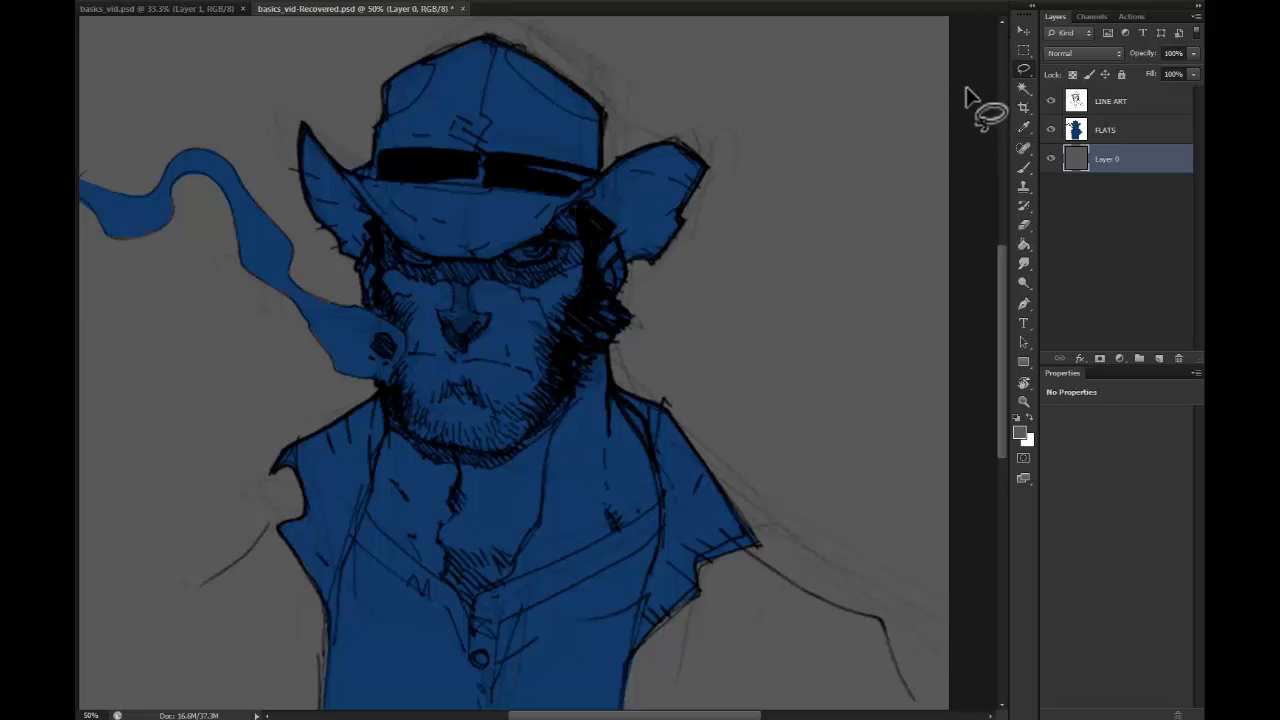
pyautogui.click(1024, 67)
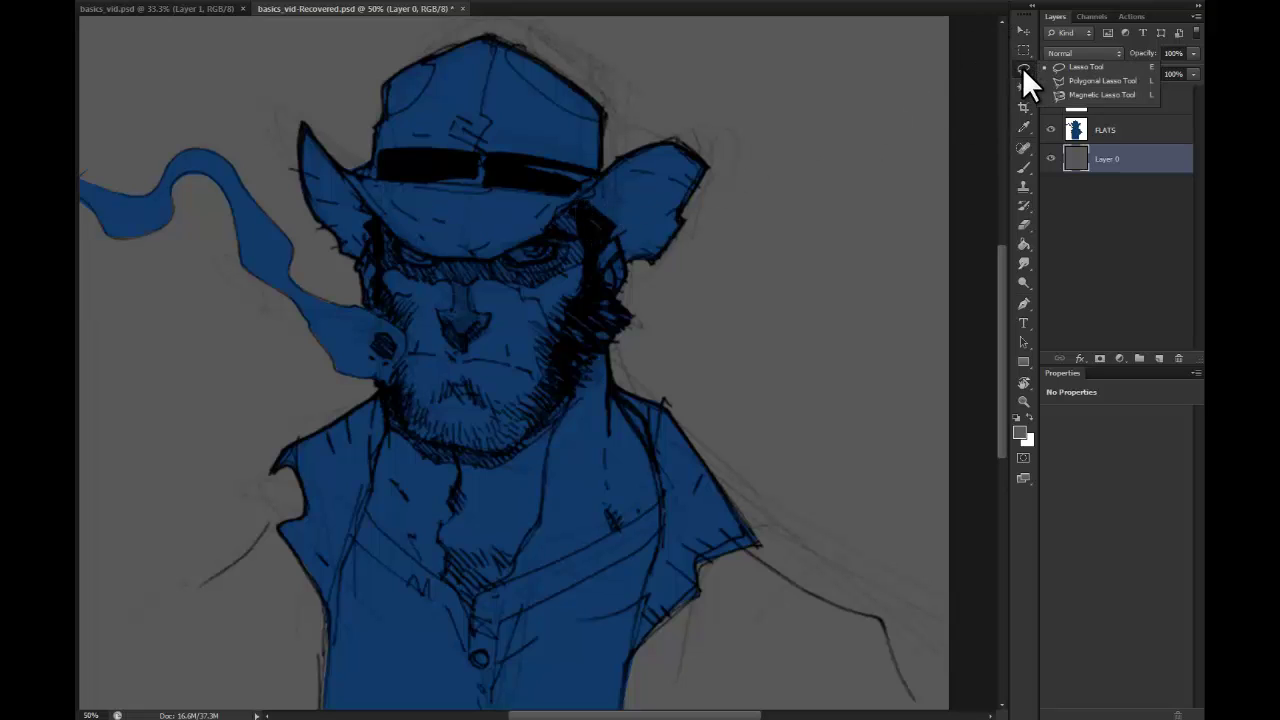
pyautogui.click(1060, 93)
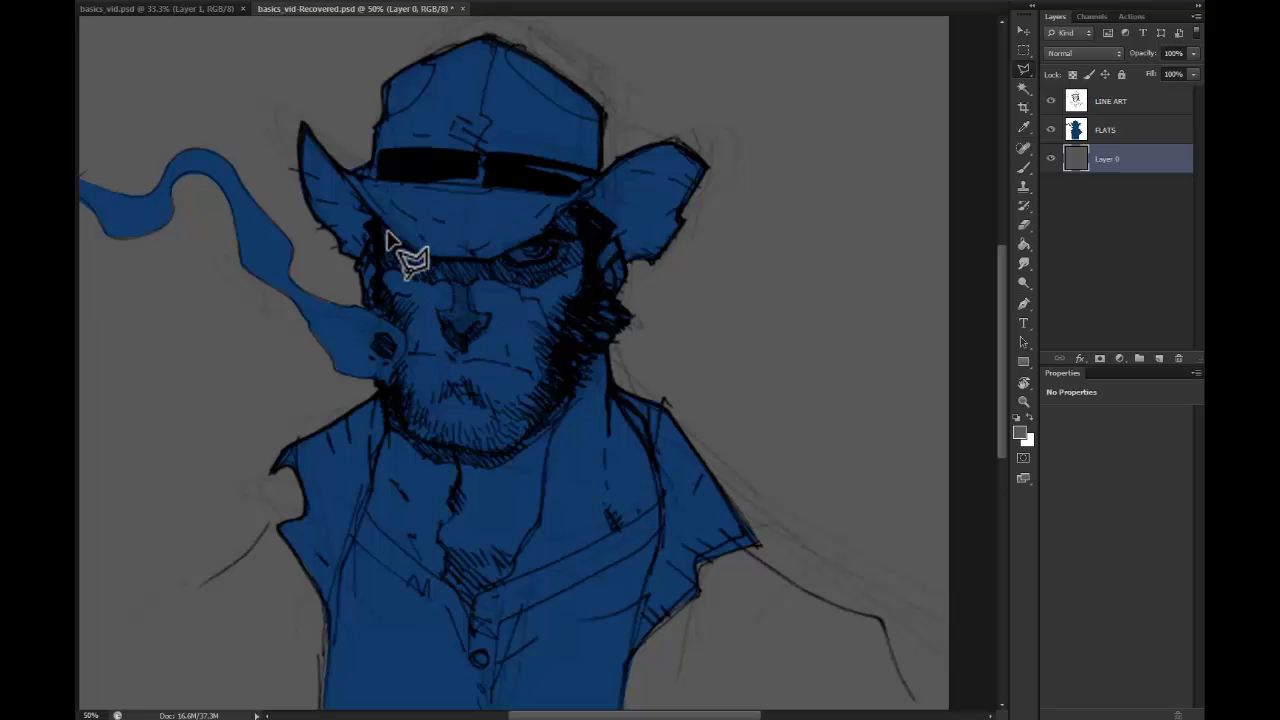
pyautogui.click(350, 268)
pyautogui.click(370, 221)
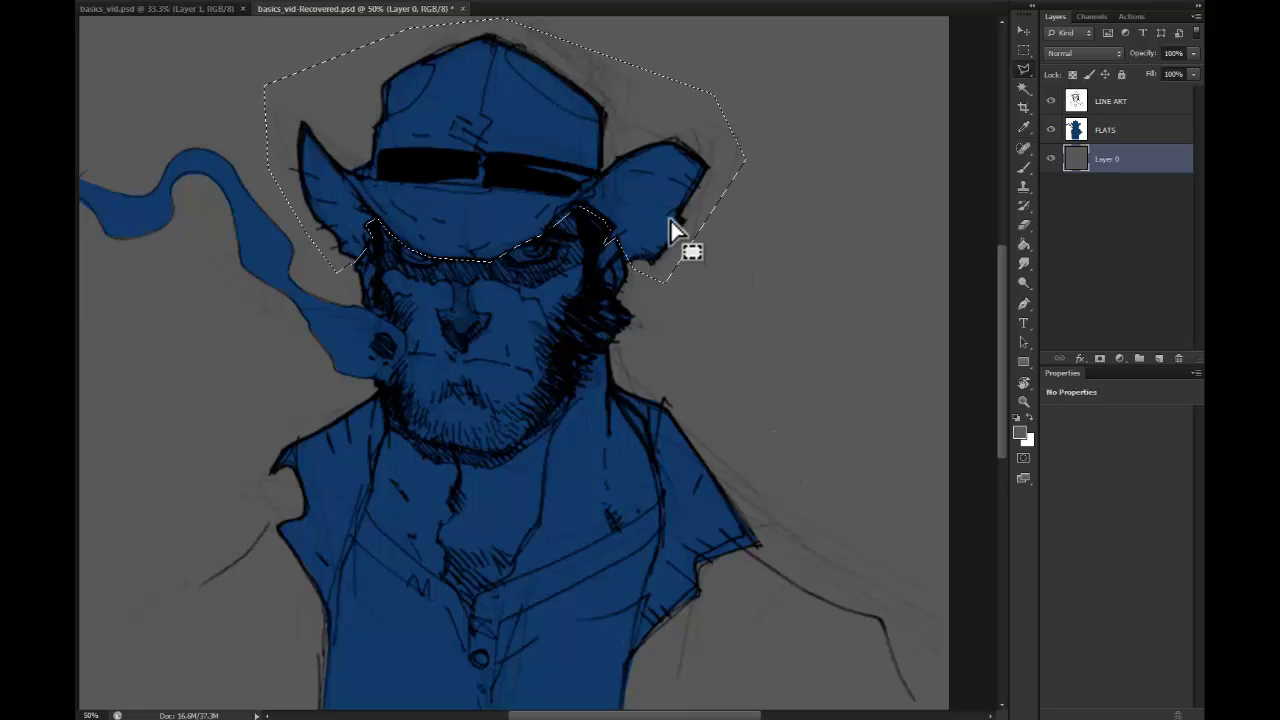
# Step: Fill the selected hat with brown on the FLATS layer and clear the selection
pyautogui.press('g')
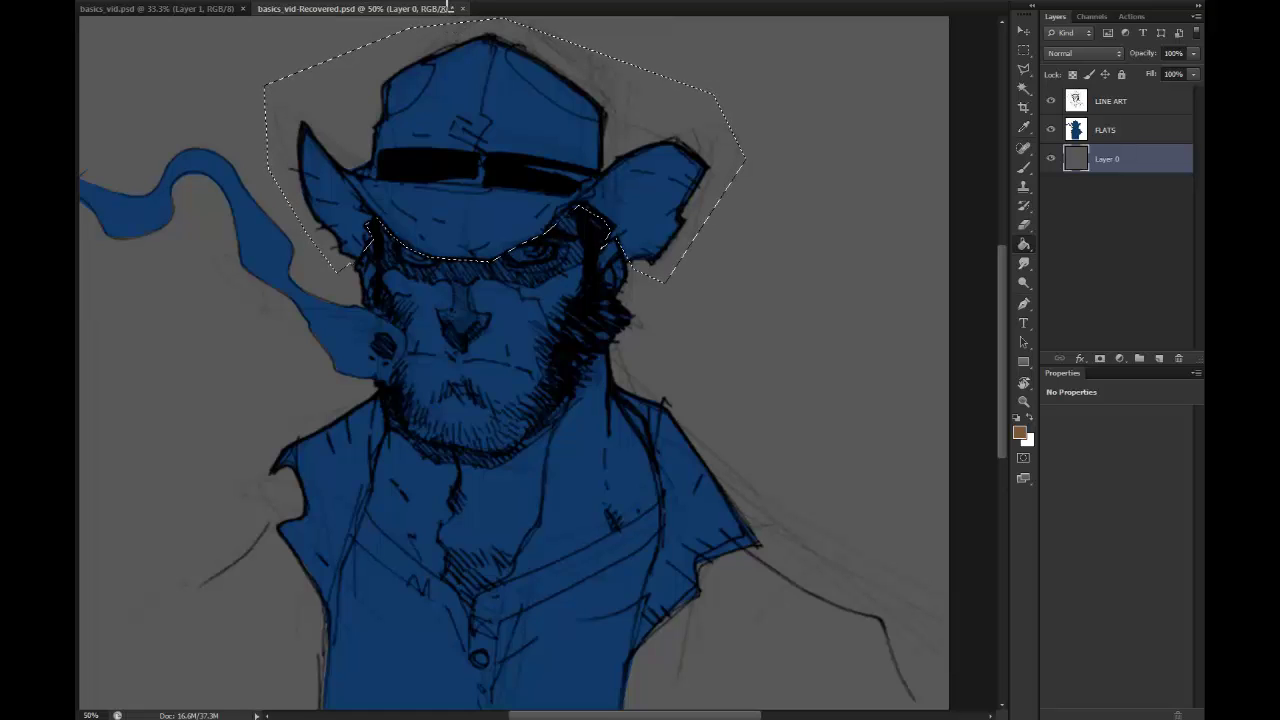
pyautogui.click(526, 116)
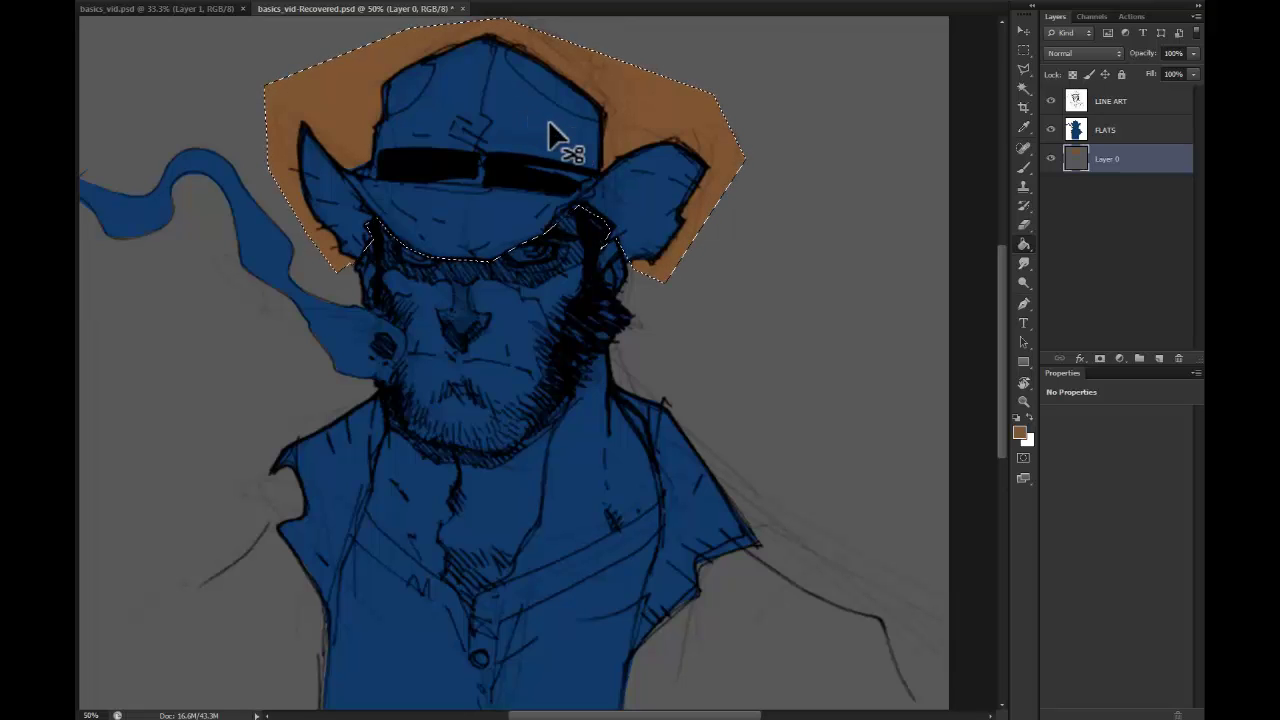
pyautogui.hotkey('ctrl', 'z')
pyautogui.click(1130, 135)
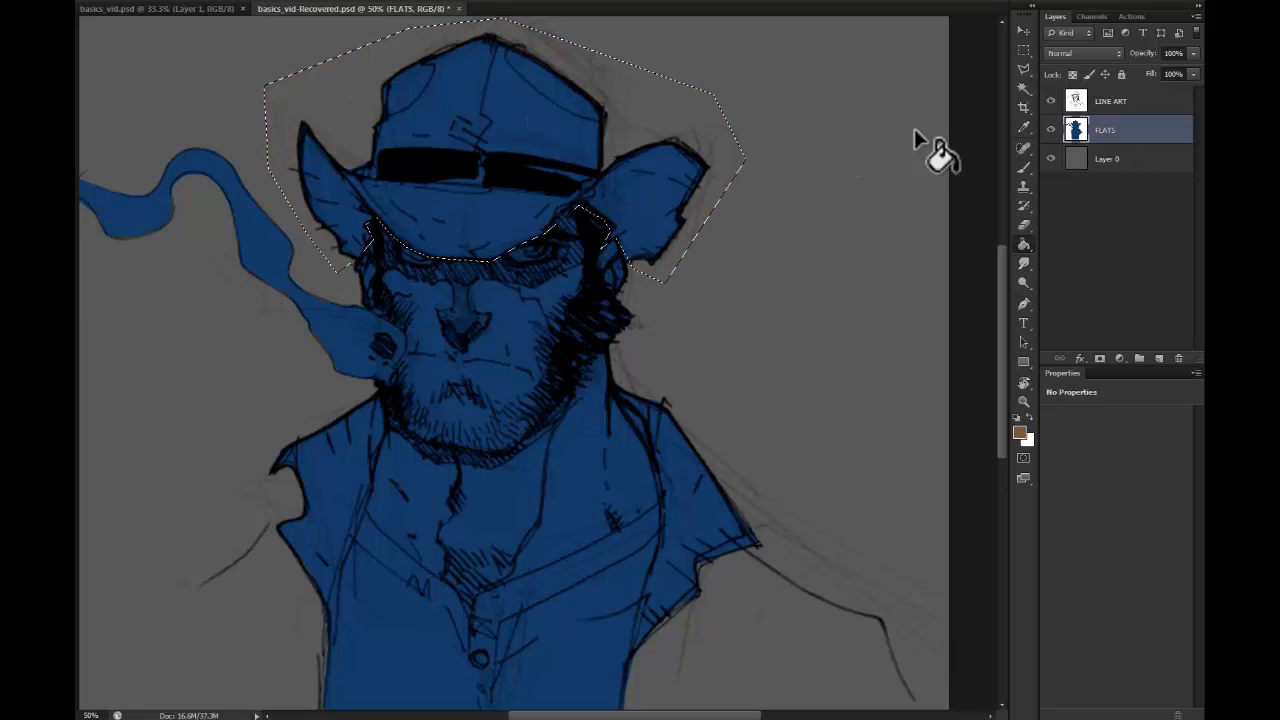
pyautogui.click(519, 116)
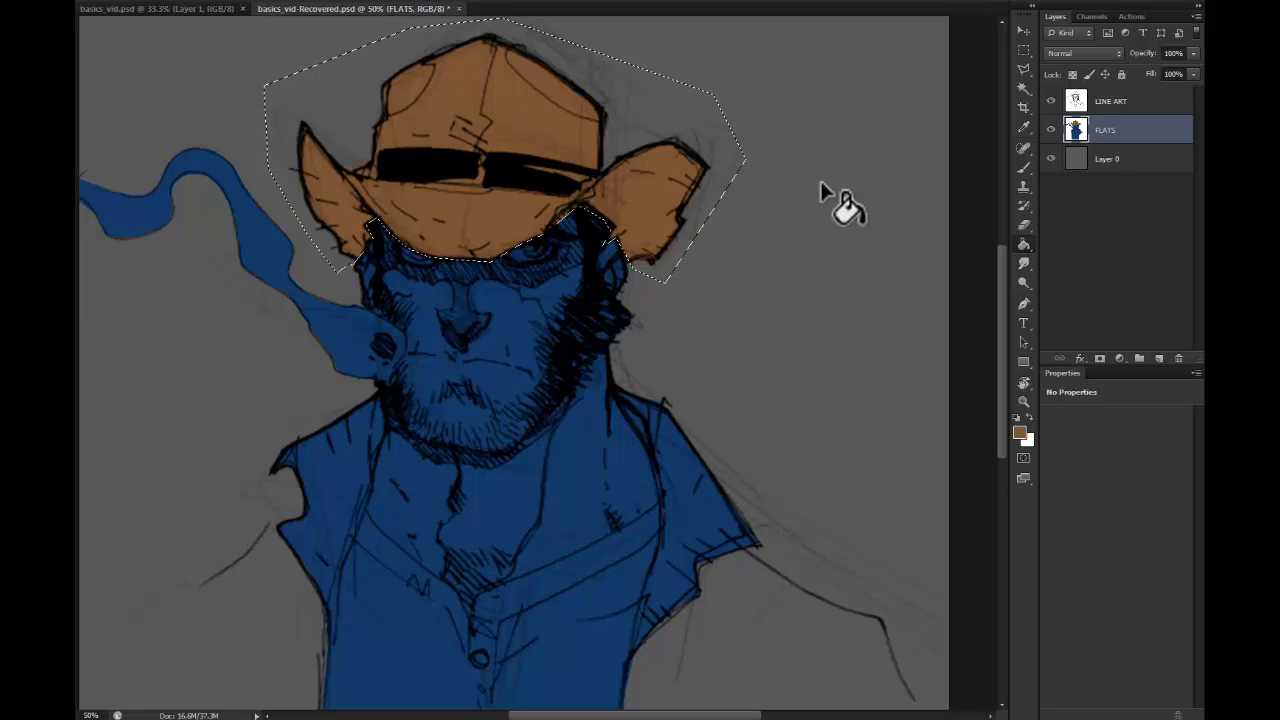
pyautogui.press('l')
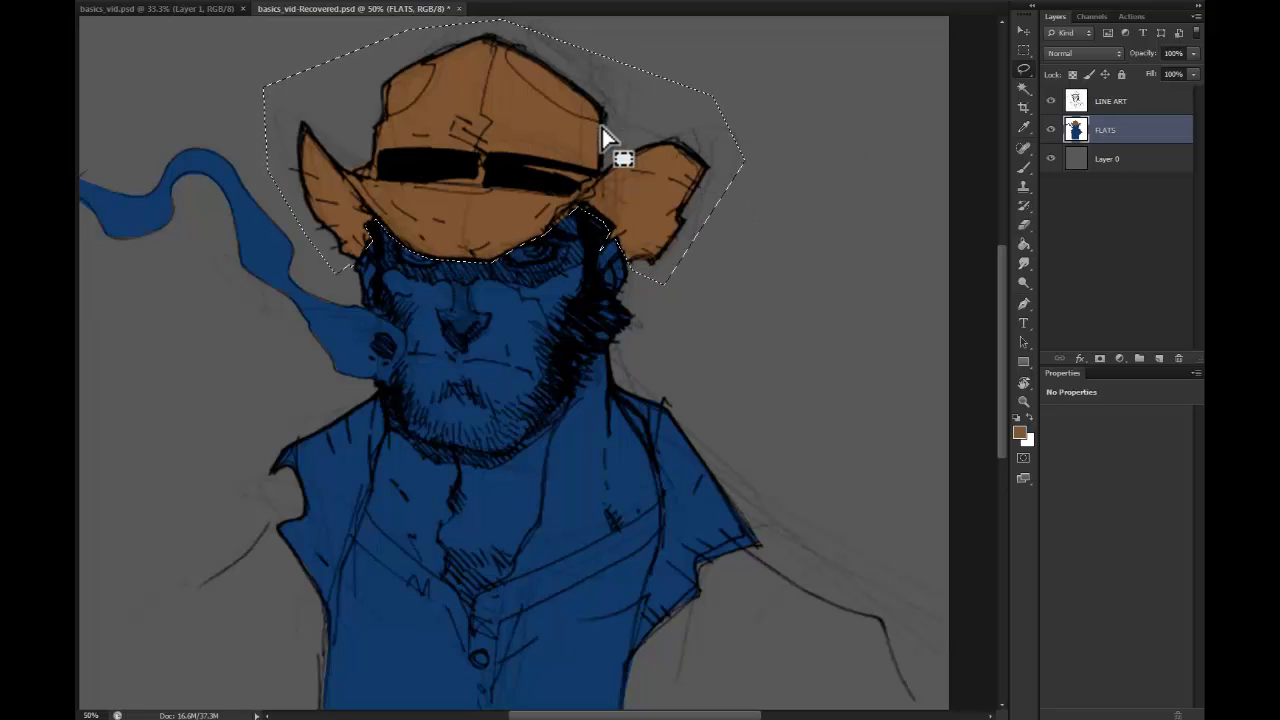
pyautogui.hotkey('ctrl', 'd')
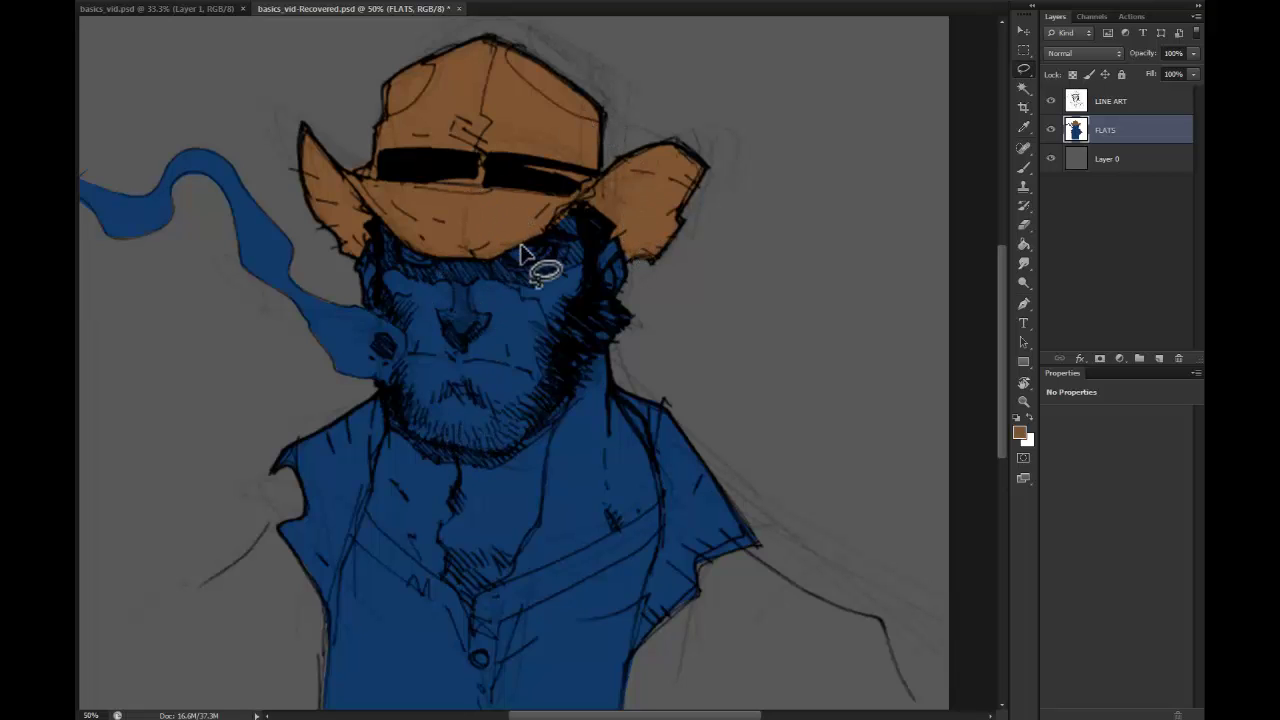
# Step: Try tracing a Lasso selection around the neck and chest along the shirt's neckline
pyautogui.scroll(-3, 527, 220)
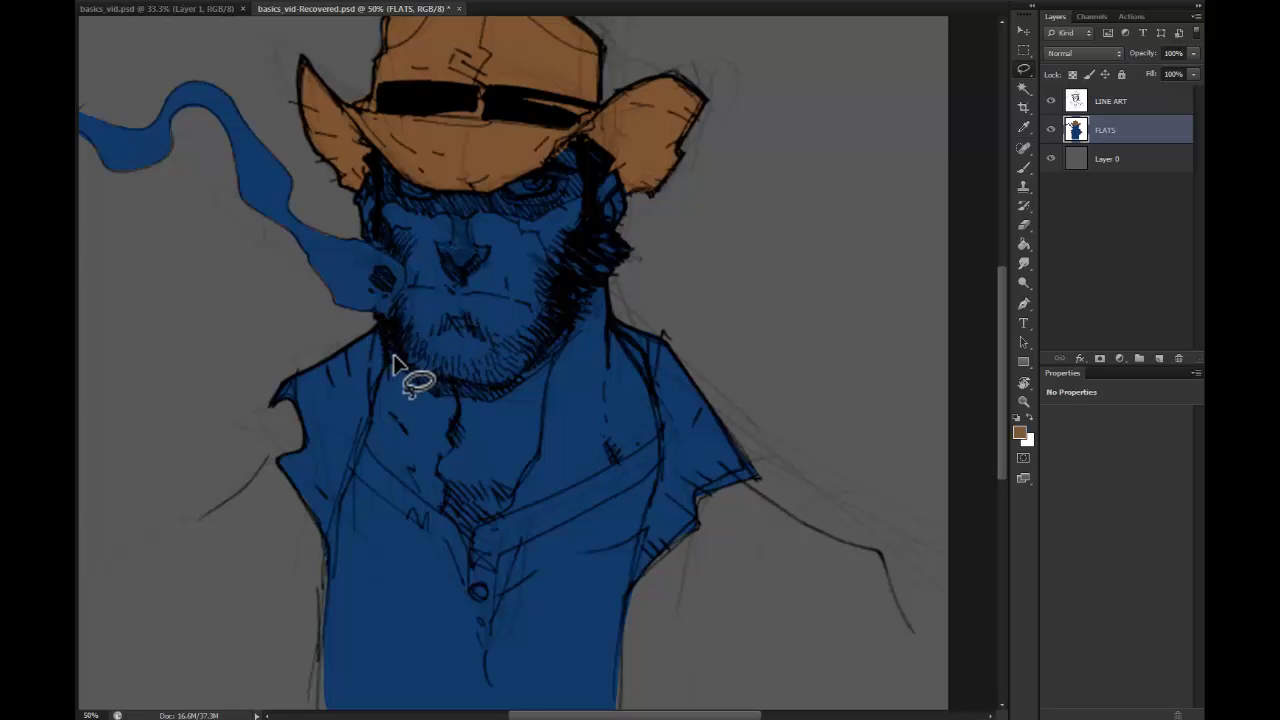
pyautogui.moveTo(377, 375)
pyautogui.mouseDown()
pyautogui.moveTo(325, 537)
pyautogui.moveTo(273, 457)
pyautogui.moveTo(296, 426)
pyautogui.moveTo(275, 402)
pyautogui.moveTo(373, 323)
pyautogui.moveTo(364, 440)
pyautogui.moveTo(465, 553)
pyautogui.moveTo(633, 452)
pyautogui.moveTo(655, 422)
pyautogui.moveTo(601, 275)
pyautogui.moveTo(566, 276)
pyautogui.mouseUp()
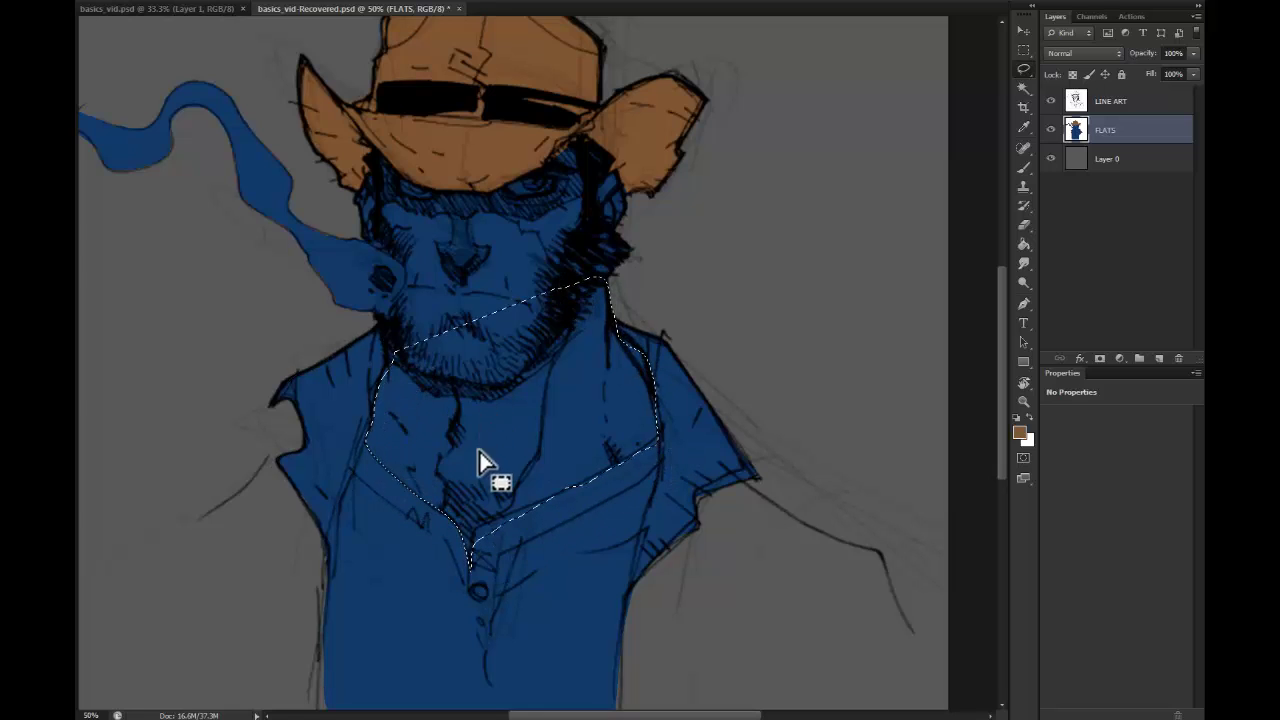
pyautogui.moveTo(386, 348)
pyautogui.mouseDown()
pyautogui.moveTo(371, 418)
pyautogui.moveTo(380, 457)
pyautogui.moveTo(400, 452)
pyautogui.moveTo(414, 320)
pyautogui.mouseUp()
# Step: Lasso loosely around the face, neck and upper chest and fill the area with an orange-red skin tone
pyautogui.moveTo(378, 143)
pyautogui.mouseDown()
pyautogui.moveTo(333, 196)
pyautogui.moveTo(340, 268)
pyautogui.mouseUp()
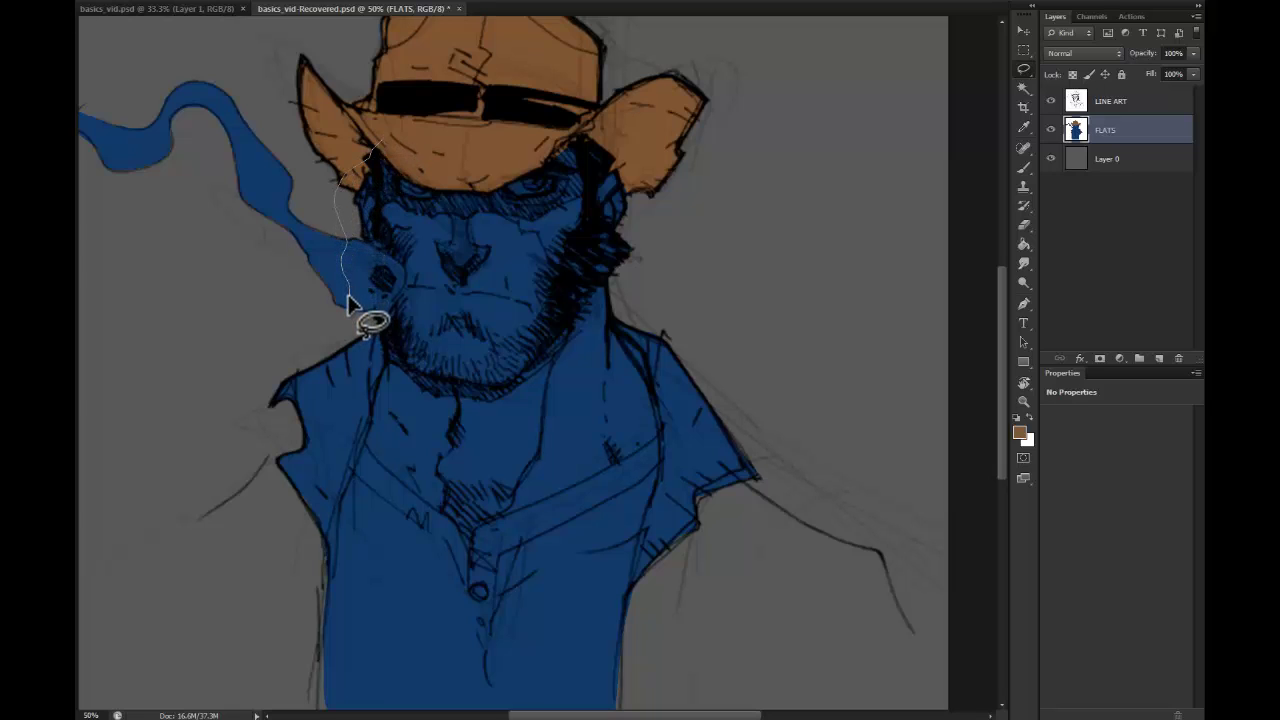
pyautogui.moveTo(348, 308)
pyautogui.mouseDown()
pyautogui.moveTo(351, 441)
pyautogui.moveTo(377, 492)
pyautogui.mouseUp()
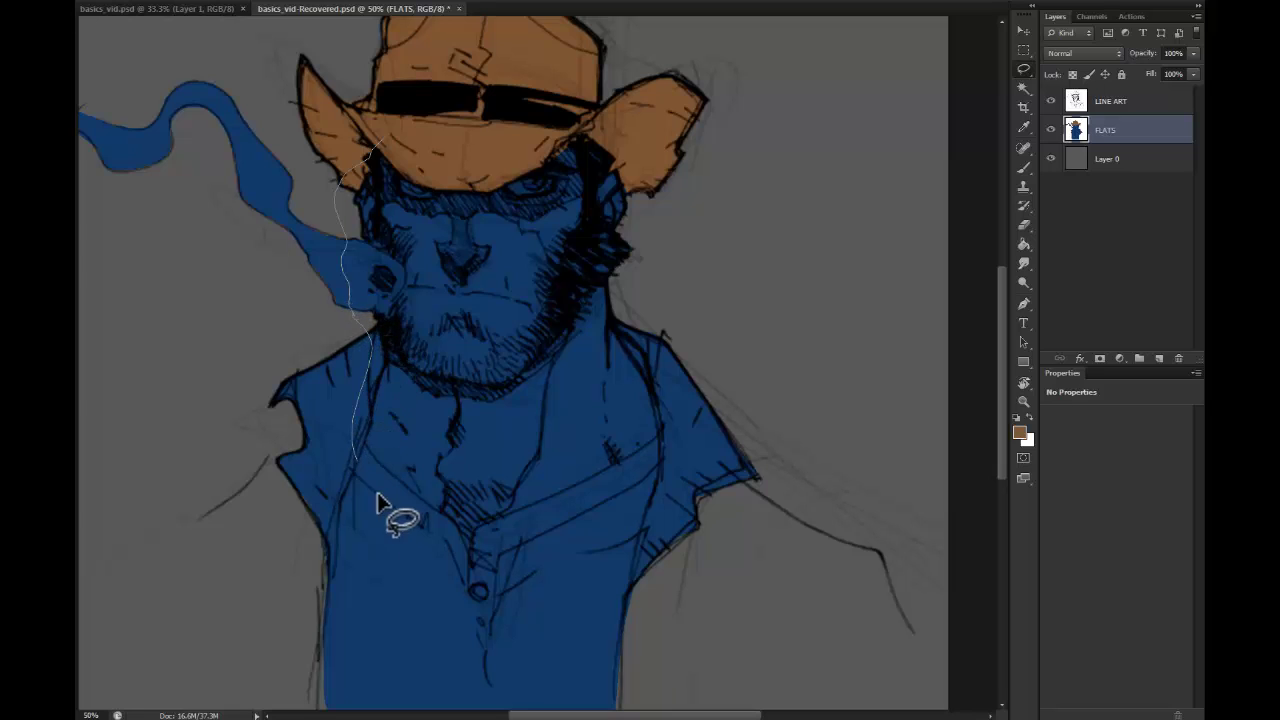
pyautogui.moveTo(469, 625)
pyautogui.mouseDown()
pyautogui.moveTo(548, 606)
pyautogui.moveTo(607, 525)
pyautogui.mouseUp()
pyautogui.moveTo(686, 428)
pyautogui.mouseDown()
pyautogui.moveTo(625, 333)
pyautogui.moveTo(638, 285)
pyautogui.mouseUp()
pyautogui.moveTo(524, 132); pyautogui.dragTo(386, 136)
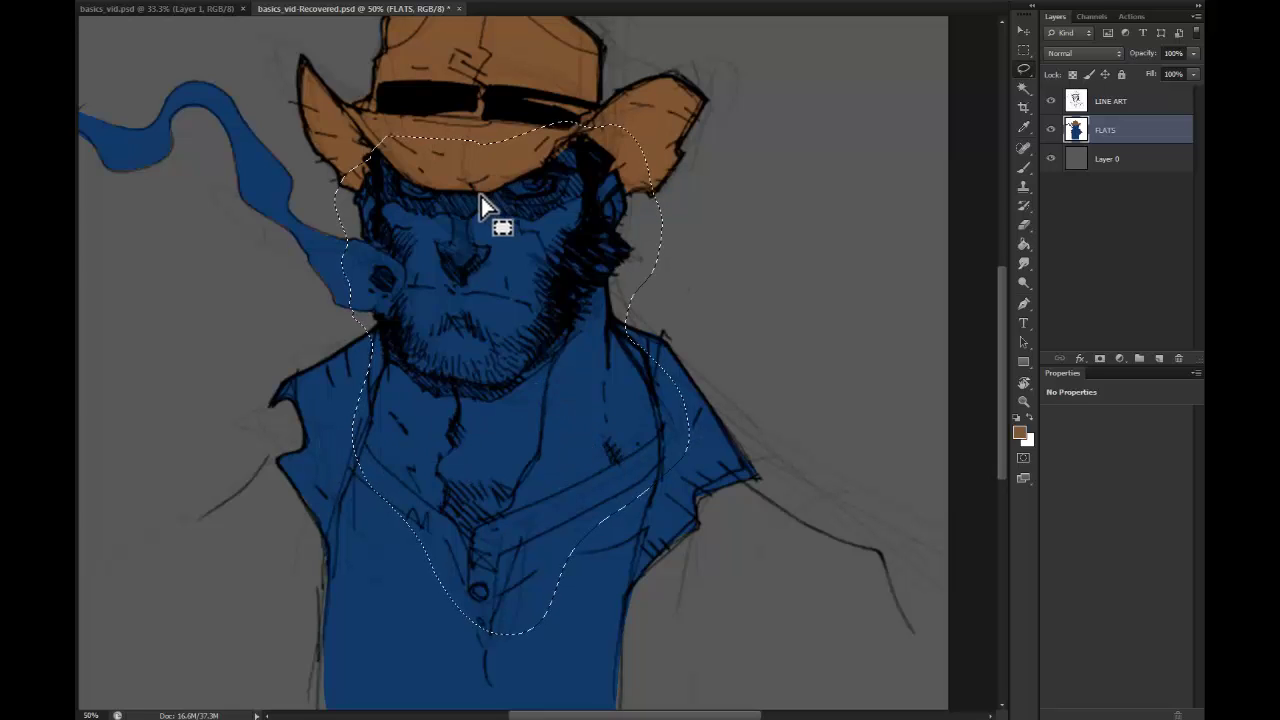
pyautogui.press('g')
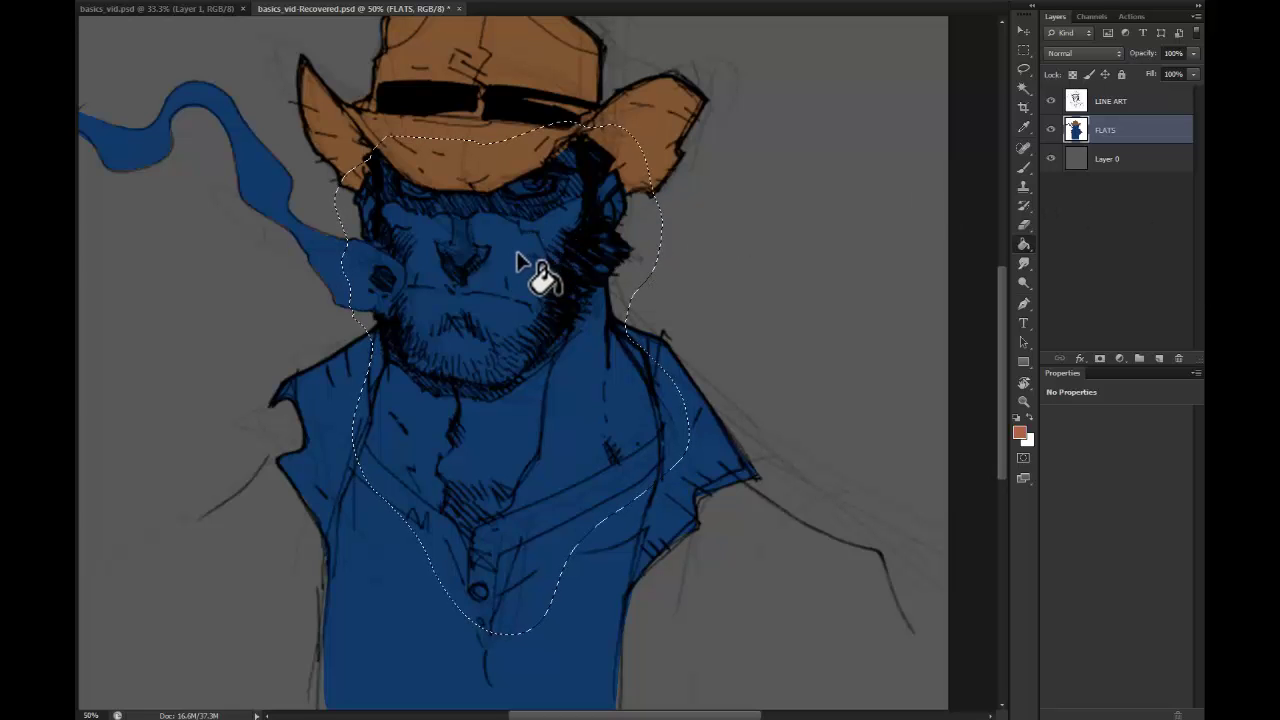
pyautogui.click(501, 300)
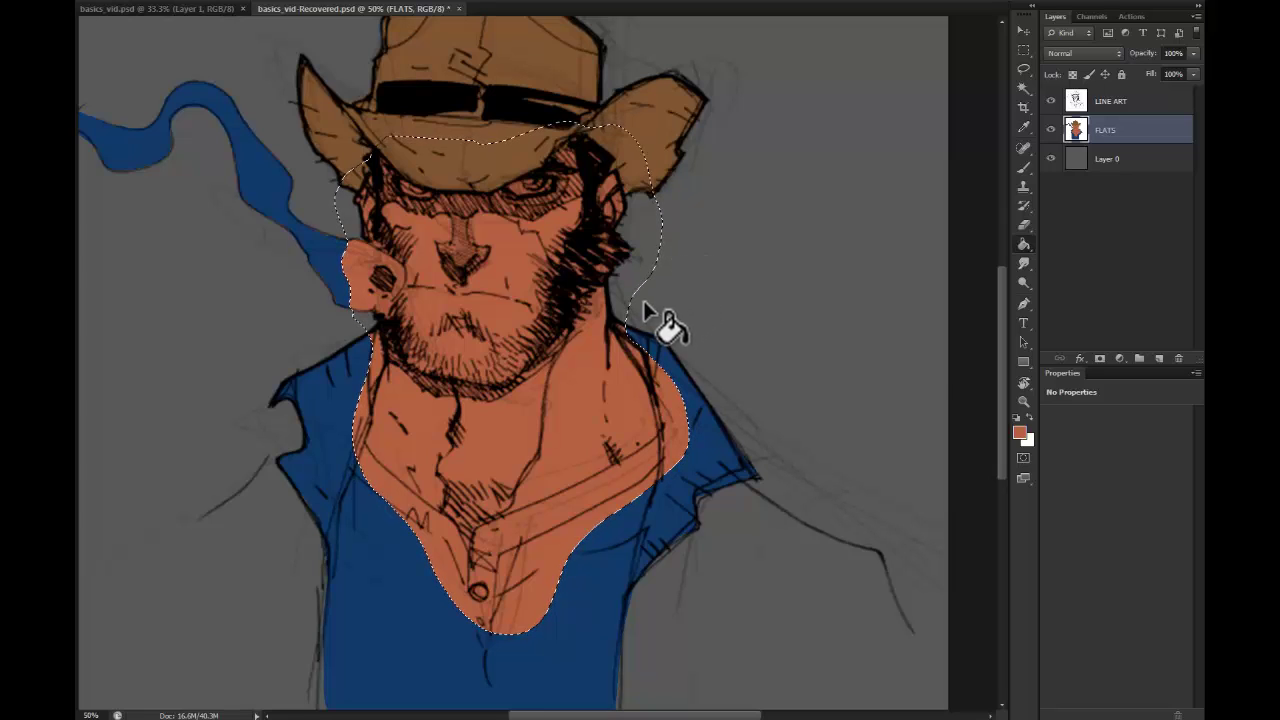
# Step: Try a Hue/Saturation adjustment with saturation -27 and lightness -14 on the skin area
pyautogui.hotkey('ctrl', 'u')
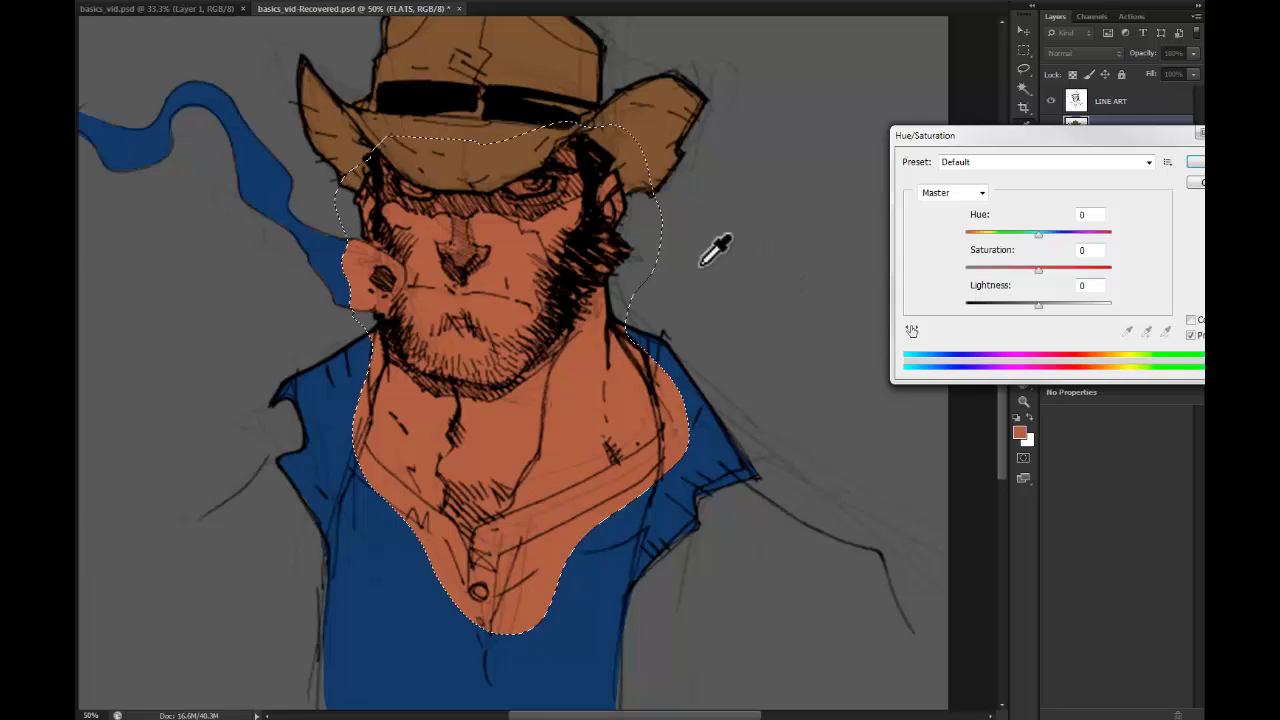
pyautogui.moveTo(1039, 269); pyautogui.dragTo(1029, 303)
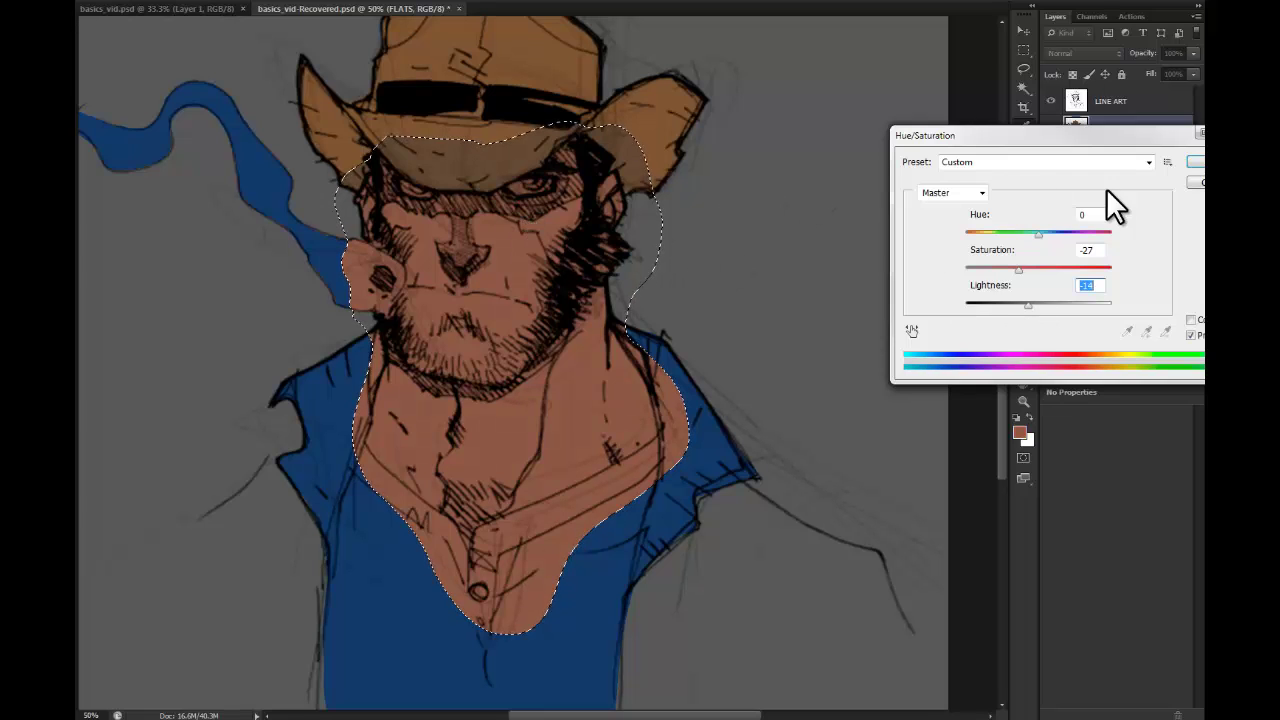
pyautogui.click(1195, 161)
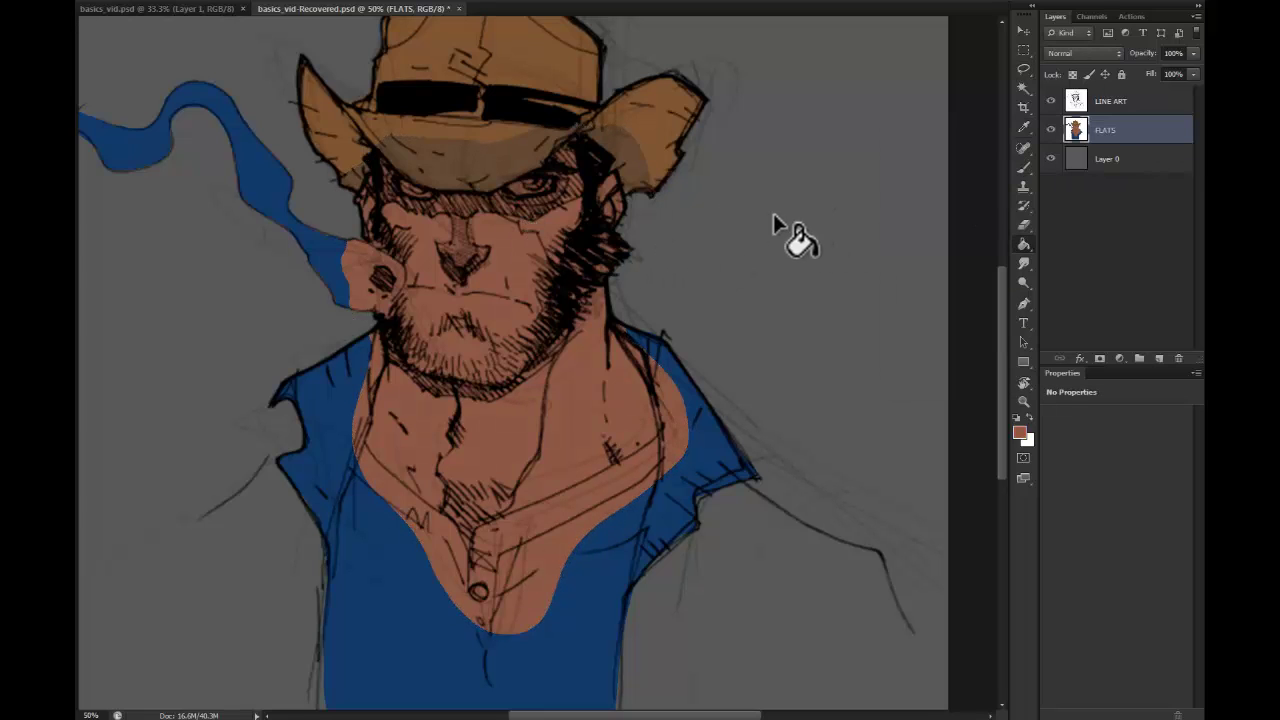
pyautogui.hotkey('ctrl', 'z')
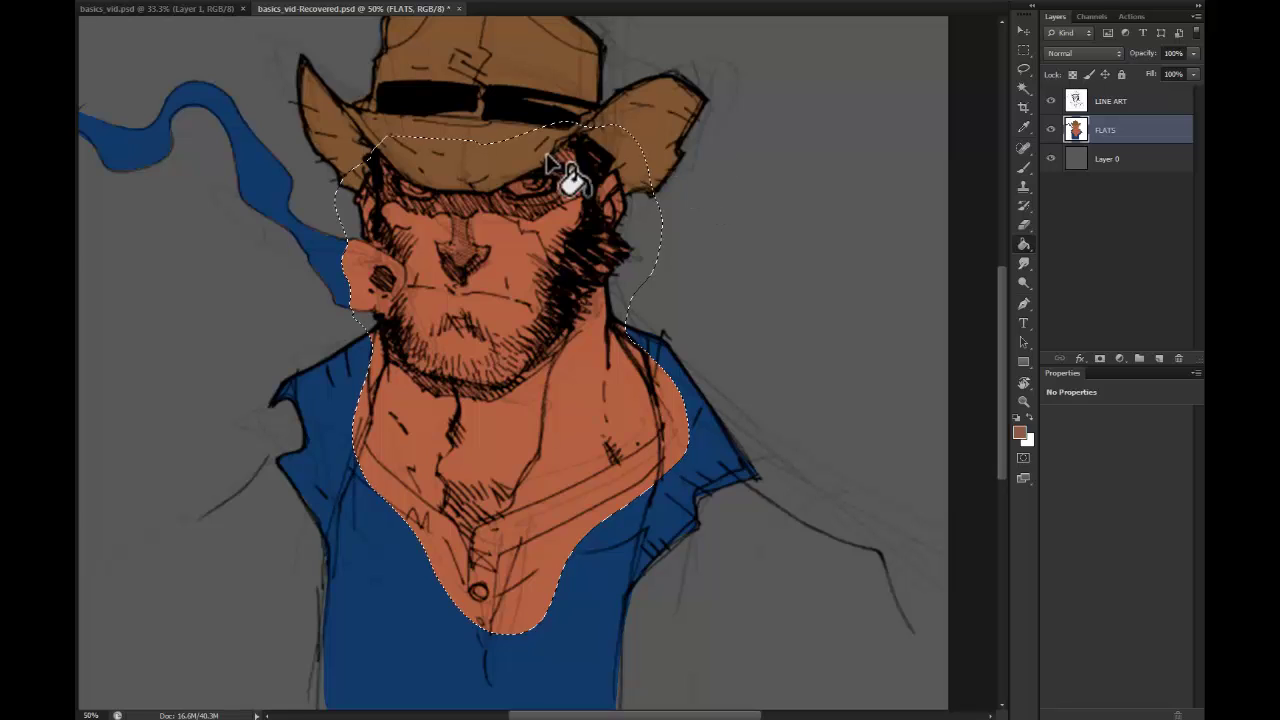
# Step: Replace the skin selection with Lasso selections around both sides of the jacket, following the inner collar edges
pyautogui.hotkey('ctrl', 'd')
pyautogui.press('l')
pyautogui.moveTo(378, 322)
pyautogui.mouseDown()
pyautogui.moveTo(365, 447)
pyautogui.moveTo(382, 555)
pyautogui.moveTo(328, 646)
pyautogui.moveTo(234, 460)
pyautogui.moveTo(284, 336)
pyautogui.moveTo(378, 308)
pyautogui.mouseUp()
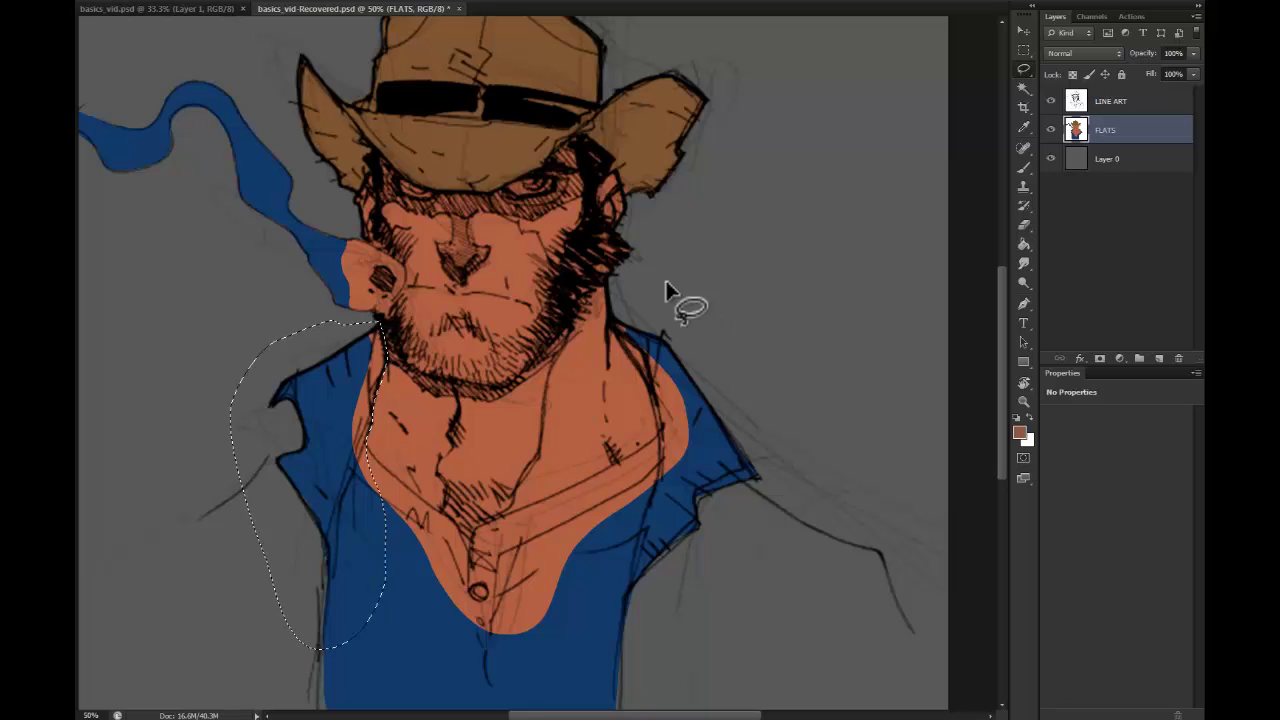
pyautogui.moveTo(621, 340)
pyautogui.mouseDown()
pyautogui.moveTo(656, 481)
pyautogui.moveTo(604, 600)
pyautogui.moveTo(696, 644)
pyautogui.moveTo(816, 396)
pyautogui.moveTo(652, 292)
pyautogui.mouseUp()
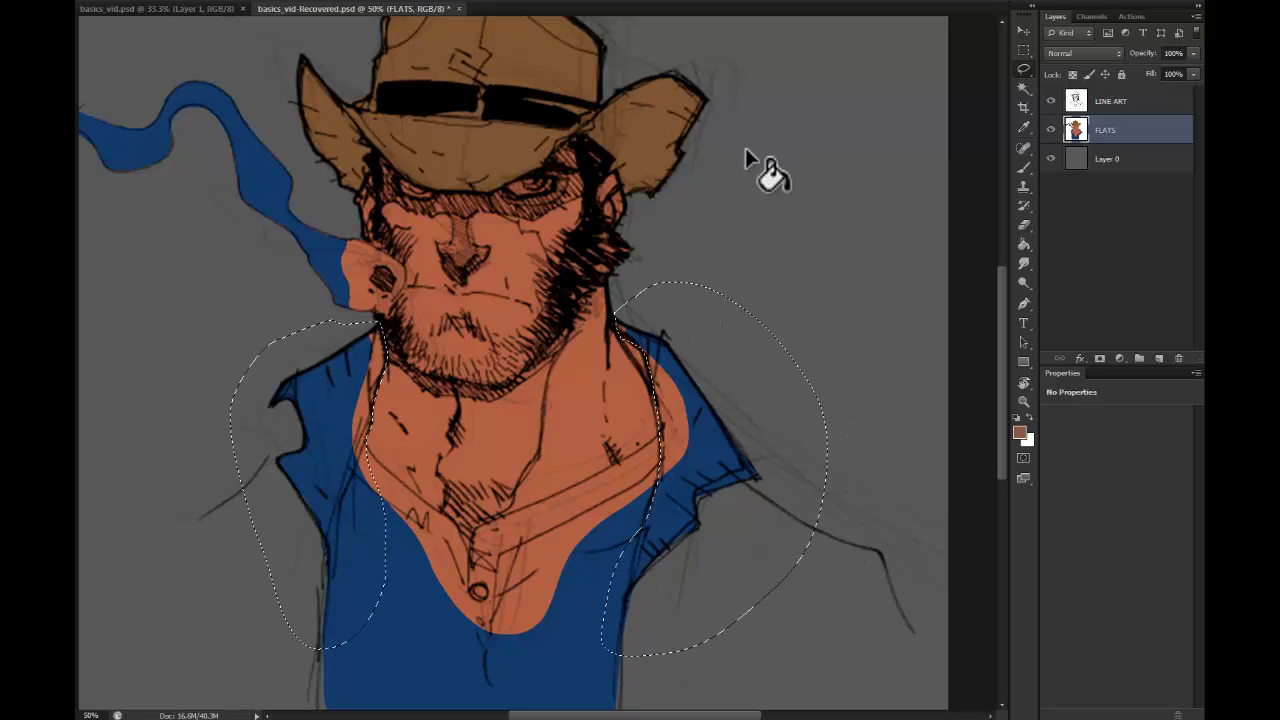
# Step: Fill both selected jacket sides with dark grayish brown and clear the selection
pyautogui.press('g')
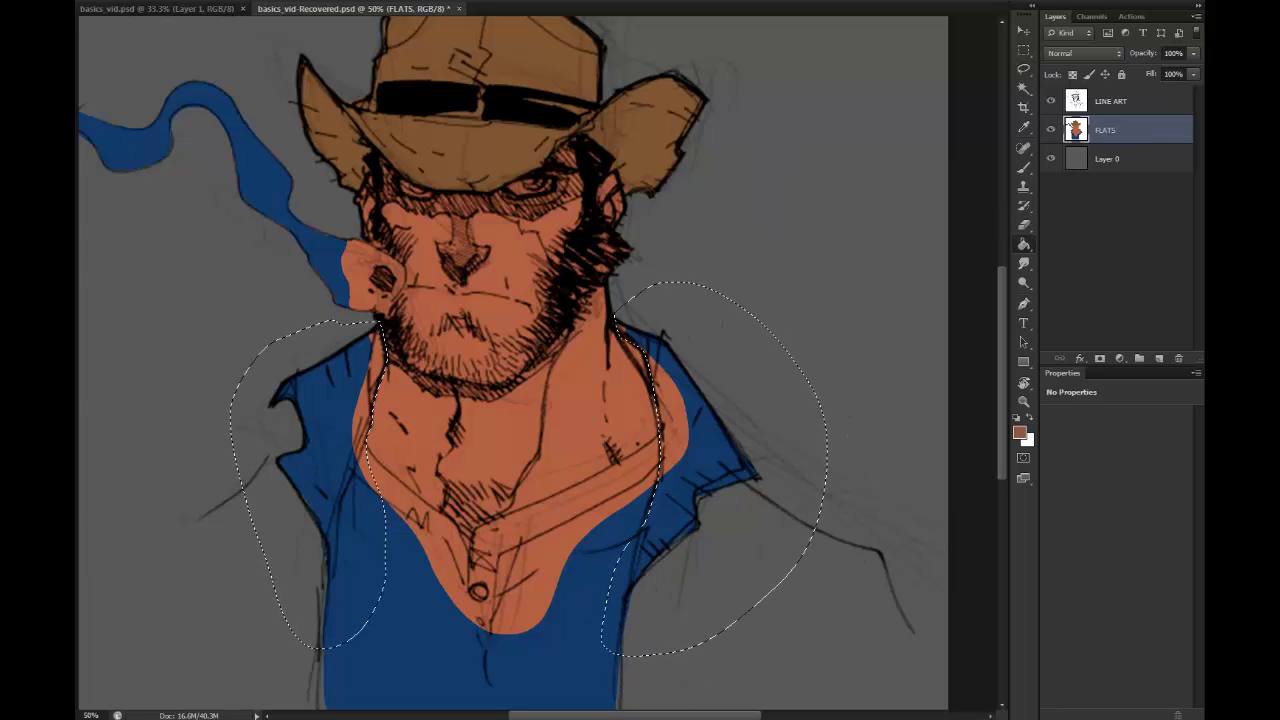
pyautogui.click(662, 360)
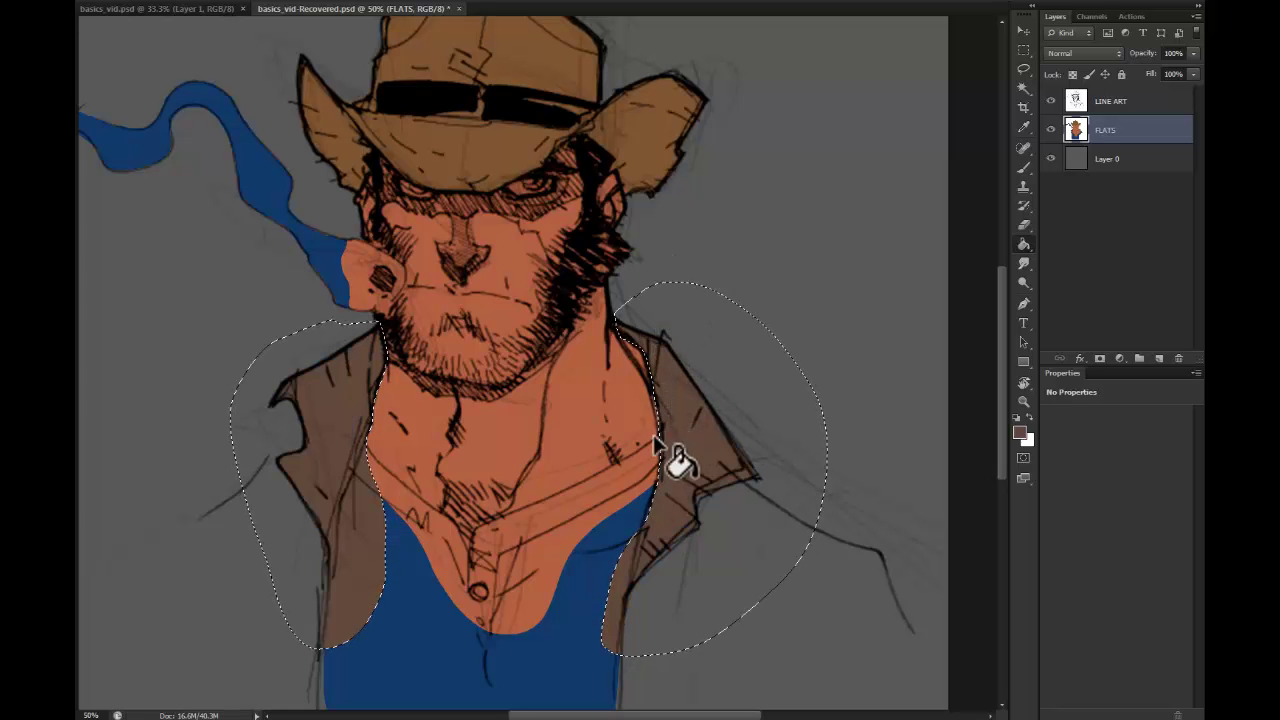
pyautogui.press('l')
pyautogui.click(726, 260)
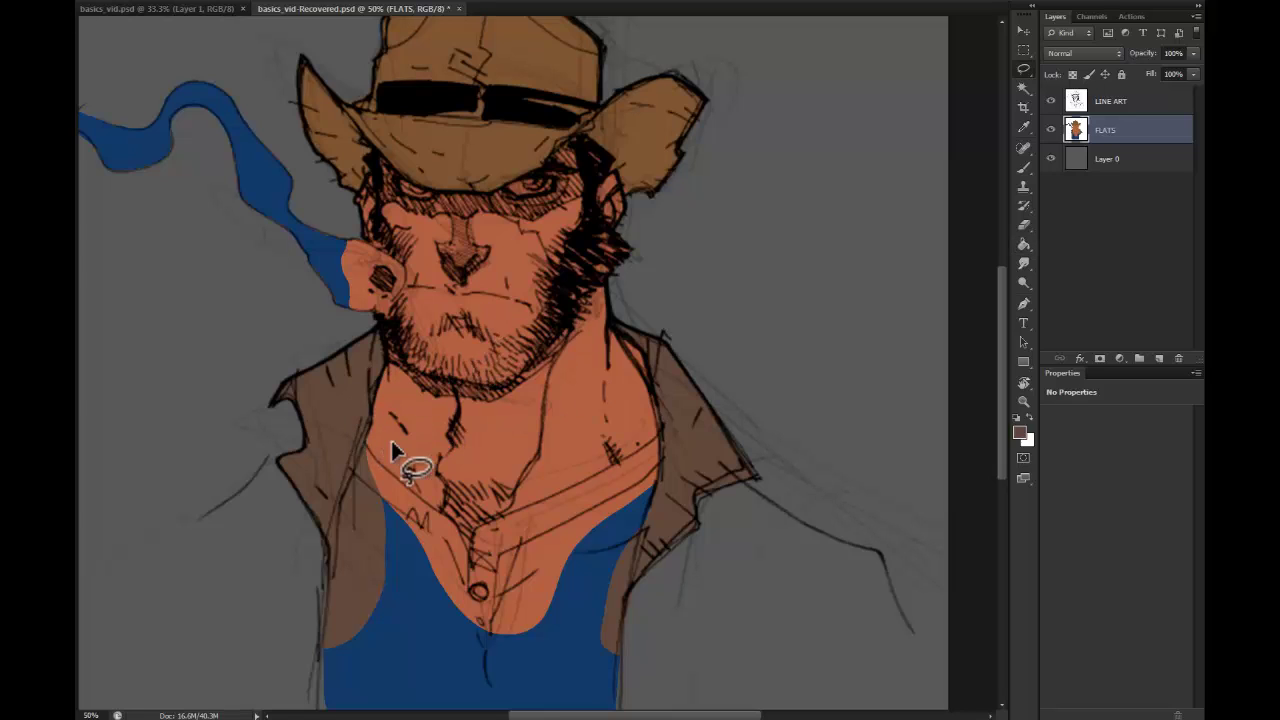
# Step: Lasso the shirt from its neckline down between the jacket edges, fill it with light blue and deselect
pyautogui.moveTo(373, 455)
pyautogui.mouseDown()
pyautogui.moveTo(457, 527)
pyautogui.moveTo(469, 562)
pyautogui.moveTo(441, 617)
pyautogui.moveTo(346, 619)
pyautogui.moveTo(319, 602)
pyautogui.moveTo(321, 540)
pyautogui.moveTo(366, 447)
pyautogui.mouseUp()
pyautogui.moveTo(603, 466)
pyautogui.mouseDown()
pyautogui.moveTo(657, 441)
pyautogui.moveTo(662, 452)
pyautogui.moveTo(608, 657)
pyautogui.moveTo(480, 566)
pyautogui.moveTo(508, 531)
pyautogui.mouseUp()
pyautogui.press('g')
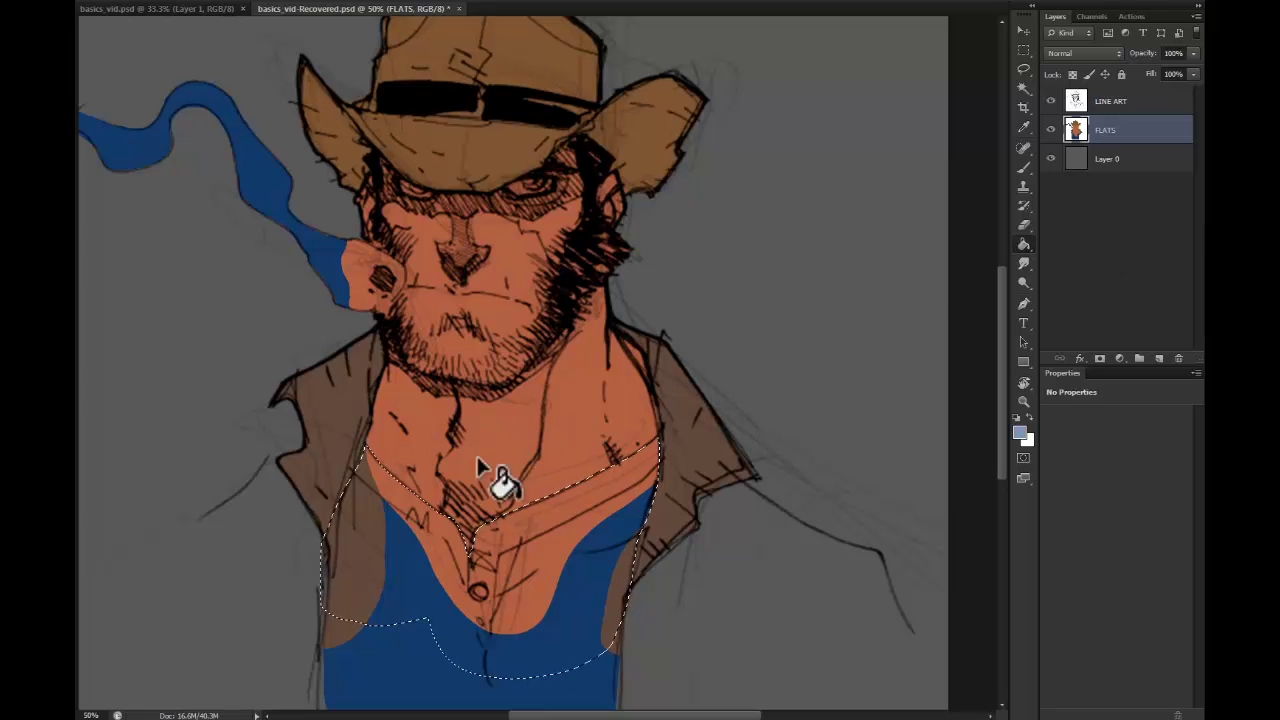
pyautogui.click(450, 545)
pyautogui.click(397, 557)
pyautogui.click(380, 549)
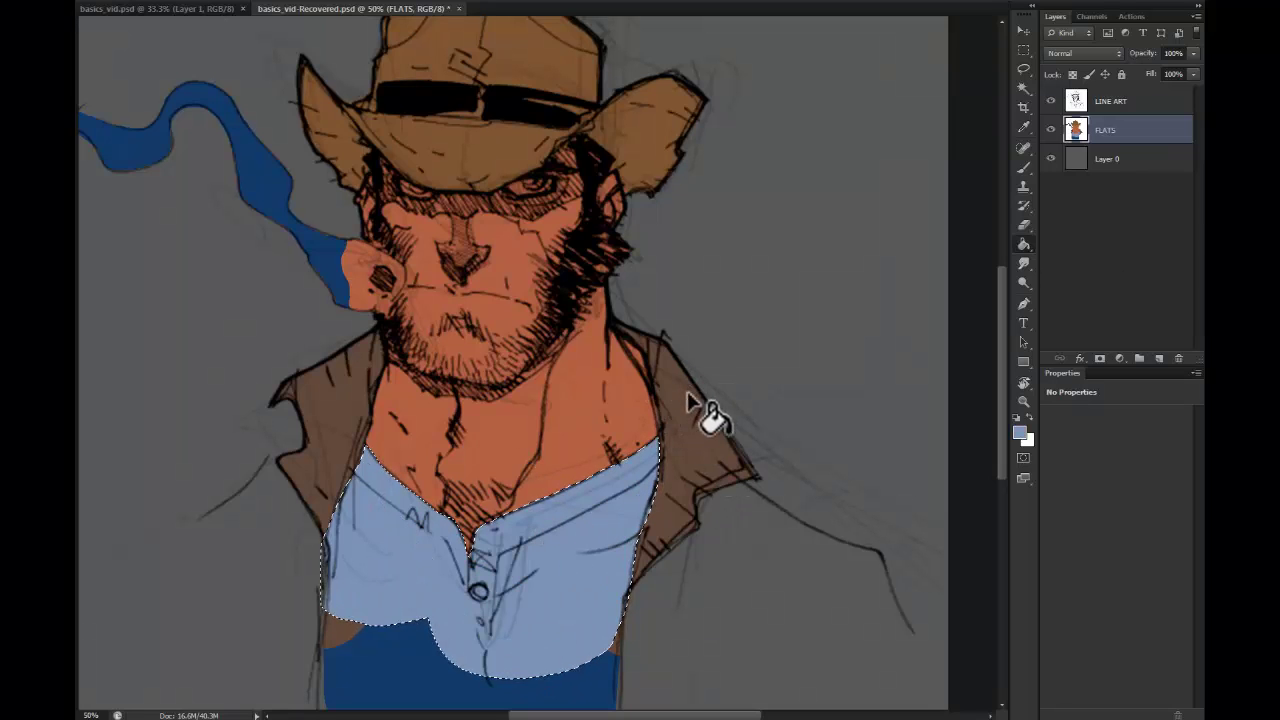
pyautogui.press('l')
pyautogui.click(731, 357)
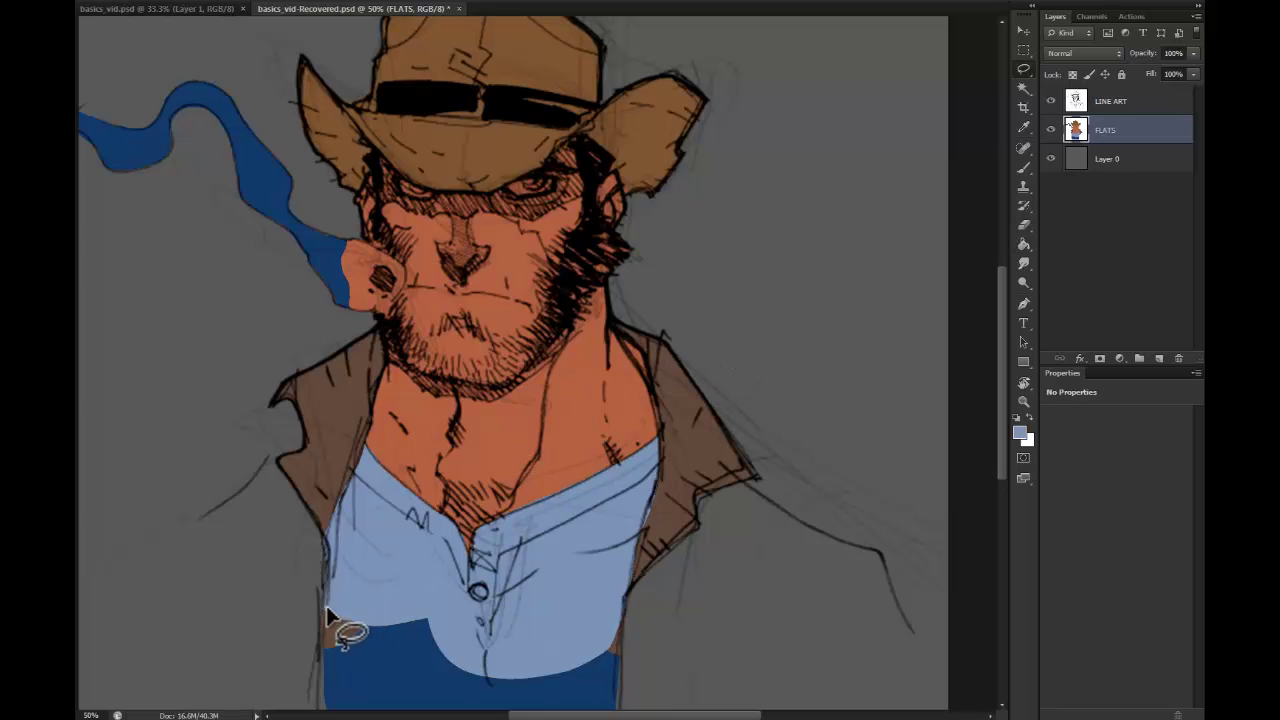
# Step: Lasso the remaining lower part of the shirt, fill it with the same light blue and deselect
pyautogui.moveTo(326, 656)
pyautogui.mouseDown()
pyautogui.moveTo(585, 712)
pyautogui.moveTo(617, 613)
pyautogui.moveTo(545, 562)
pyautogui.moveTo(332, 588)
pyautogui.mouseUp()
pyautogui.press('g')
pyautogui.click(372, 648)
pyautogui.press('l')
pyautogui.click(728, 440)
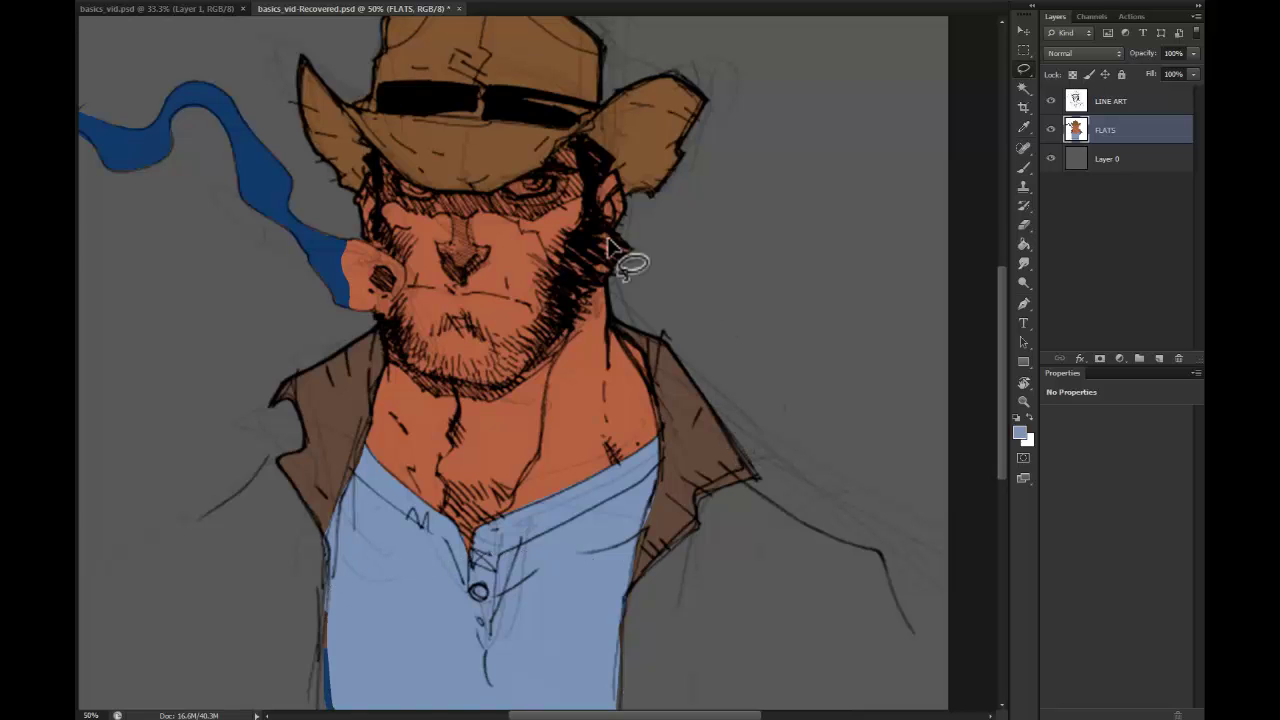
pyautogui.moveTo(557, 410)
pyautogui.mouseDown()
pyautogui.moveTo(560, 474)
pyautogui.moveTo(634, 349)
pyautogui.mouseUp()
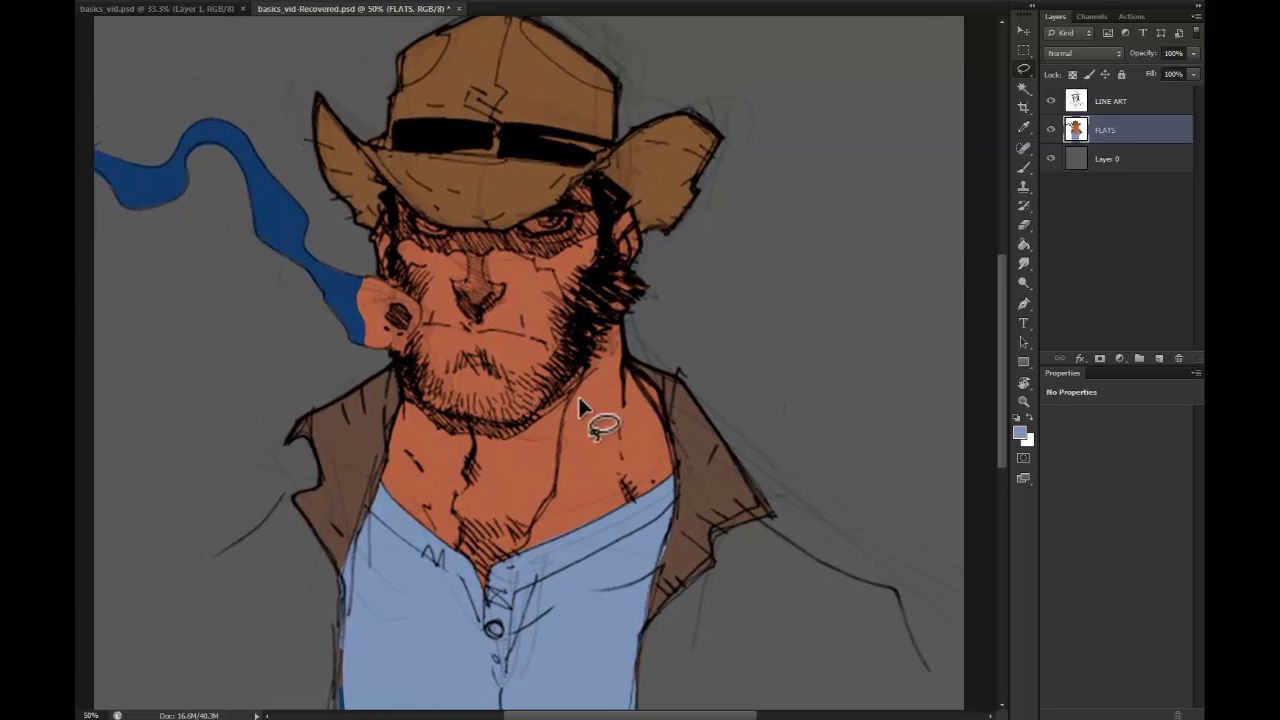
# Step: Lasso the smoke trail and cigar together, subtracting the small round opening at the cigar's end from the selection
pyautogui.scroll(1, 371, 257)
pyautogui.moveTo(529, 277); pyautogui.dragTo(594, 180)
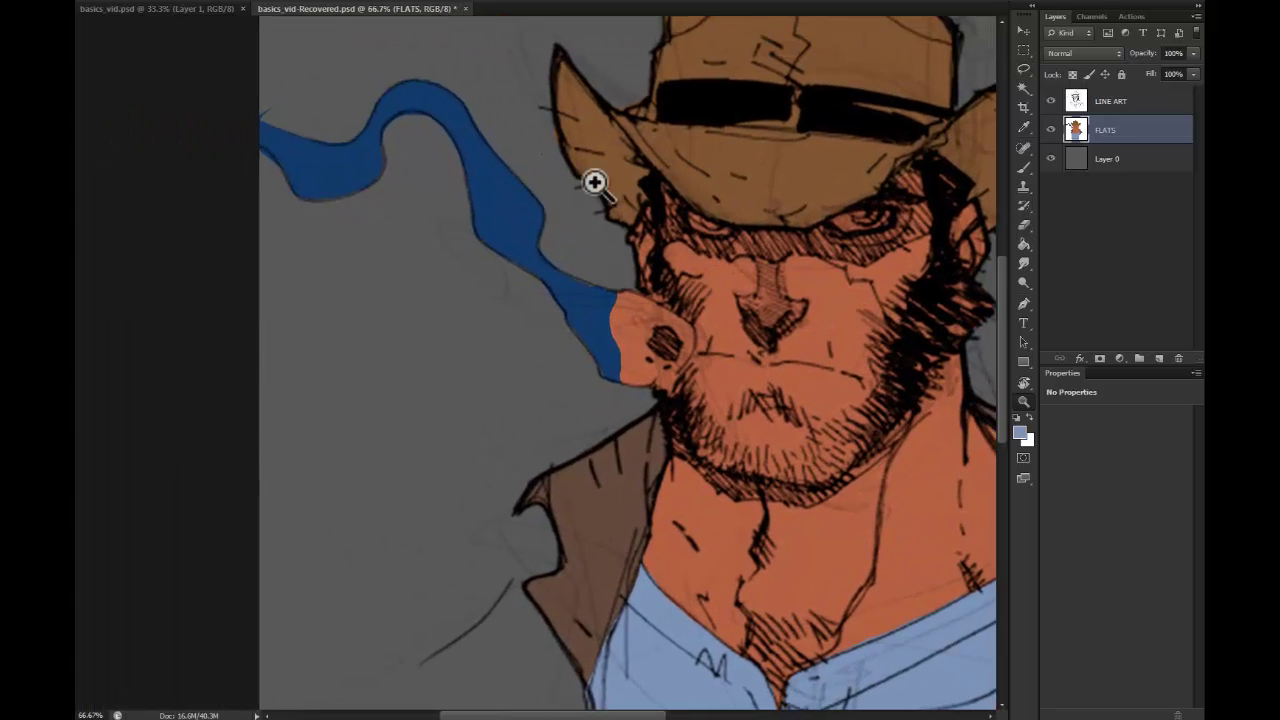
pyautogui.moveTo(295, 97)
pyautogui.mouseDown()
pyautogui.moveTo(347, 57)
pyautogui.moveTo(424, 46)
pyautogui.moveTo(507, 105)
pyautogui.mouseUp()
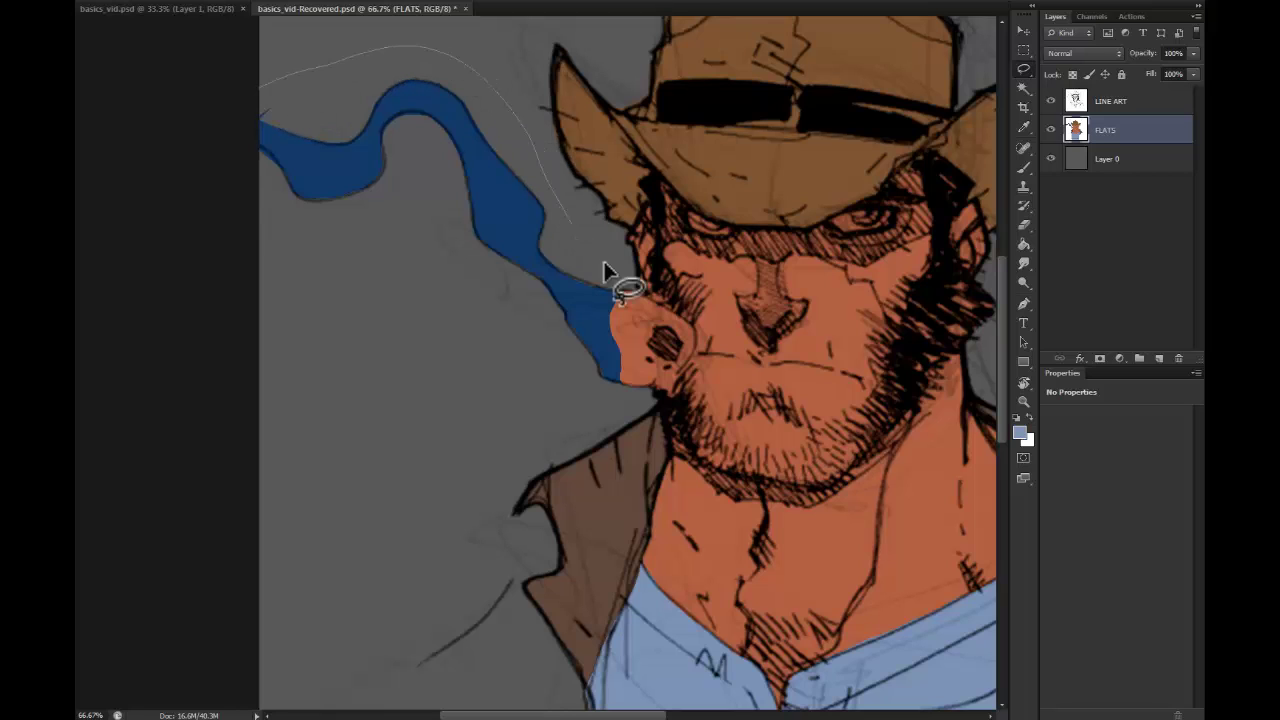
pyautogui.moveTo(604, 266)
pyautogui.mouseDown()
pyautogui.moveTo(694, 330)
pyautogui.moveTo(680, 372)
pyautogui.moveTo(626, 386)
pyautogui.mouseUp()
pyautogui.click(662, 341)
pyautogui.hotkey('ctrl', 'shift', 'd')
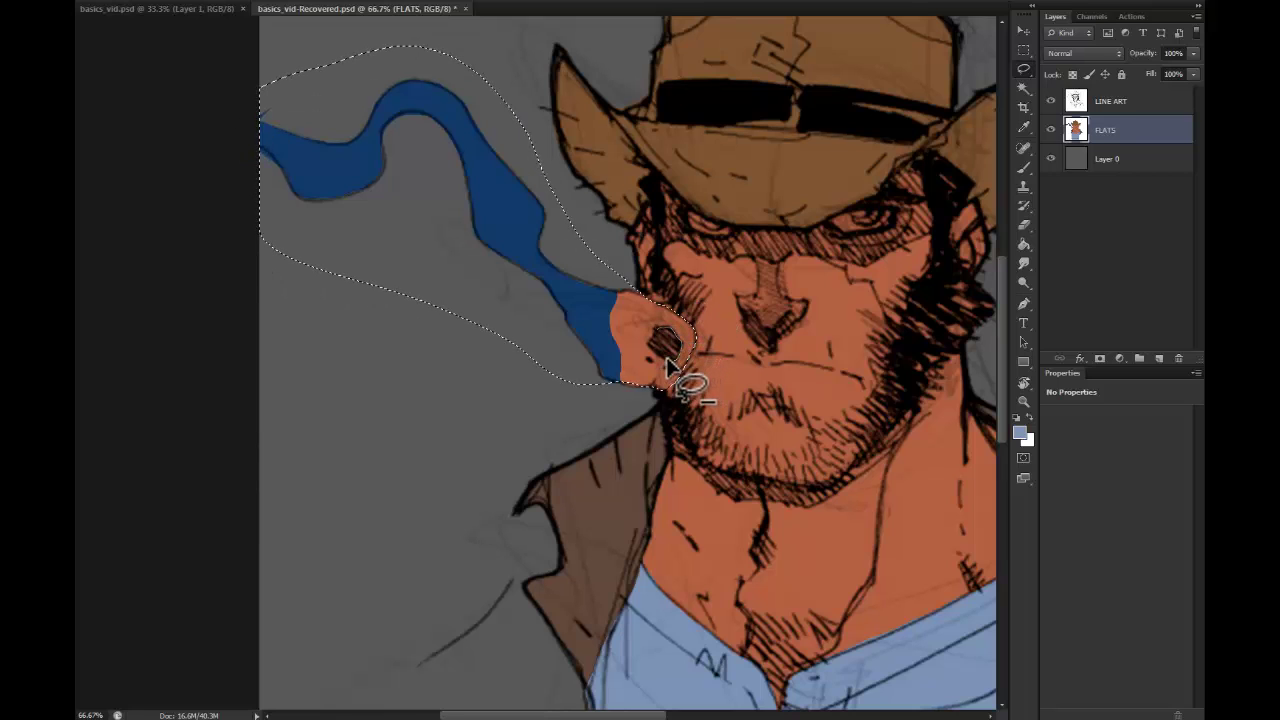
pyautogui.moveTo(660, 320); pyautogui.dragTo(662, 322)
# Step: Fill the smoke trail and the cigar with the 75% Gray swatch and clear the selection
pyautogui.press('g')
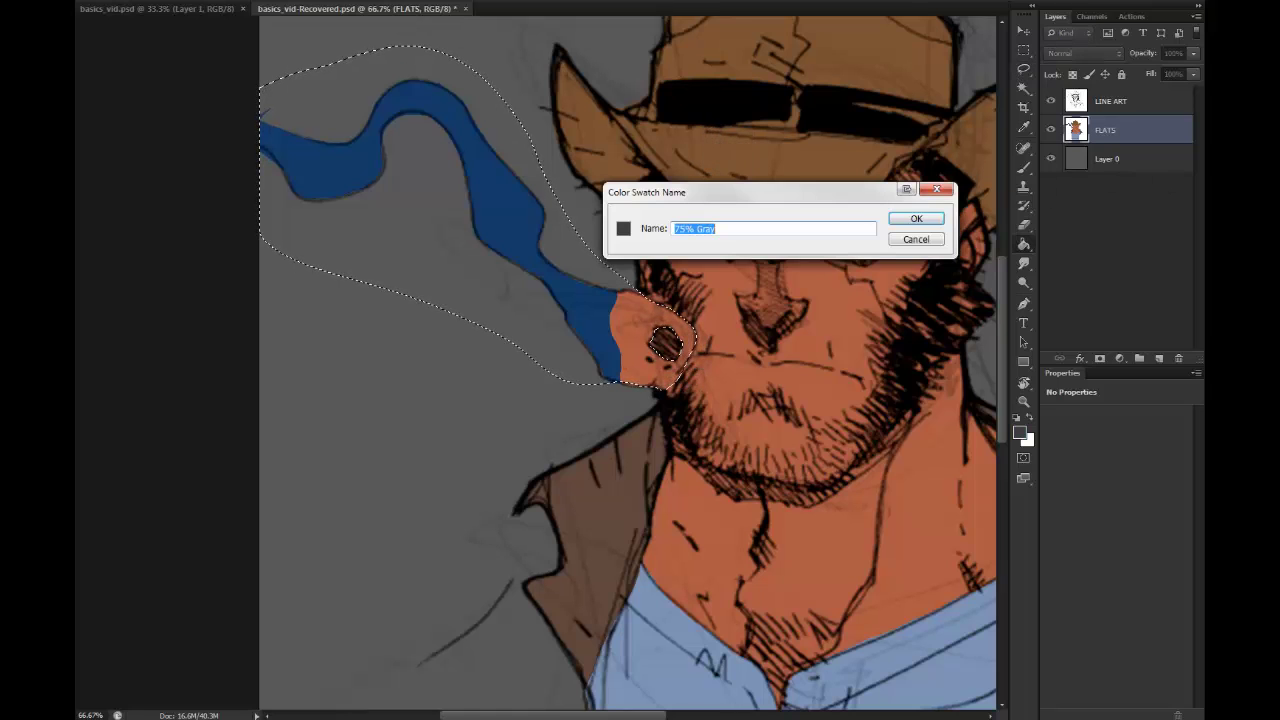
pyautogui.click(919, 218)
pyautogui.click(510, 235)
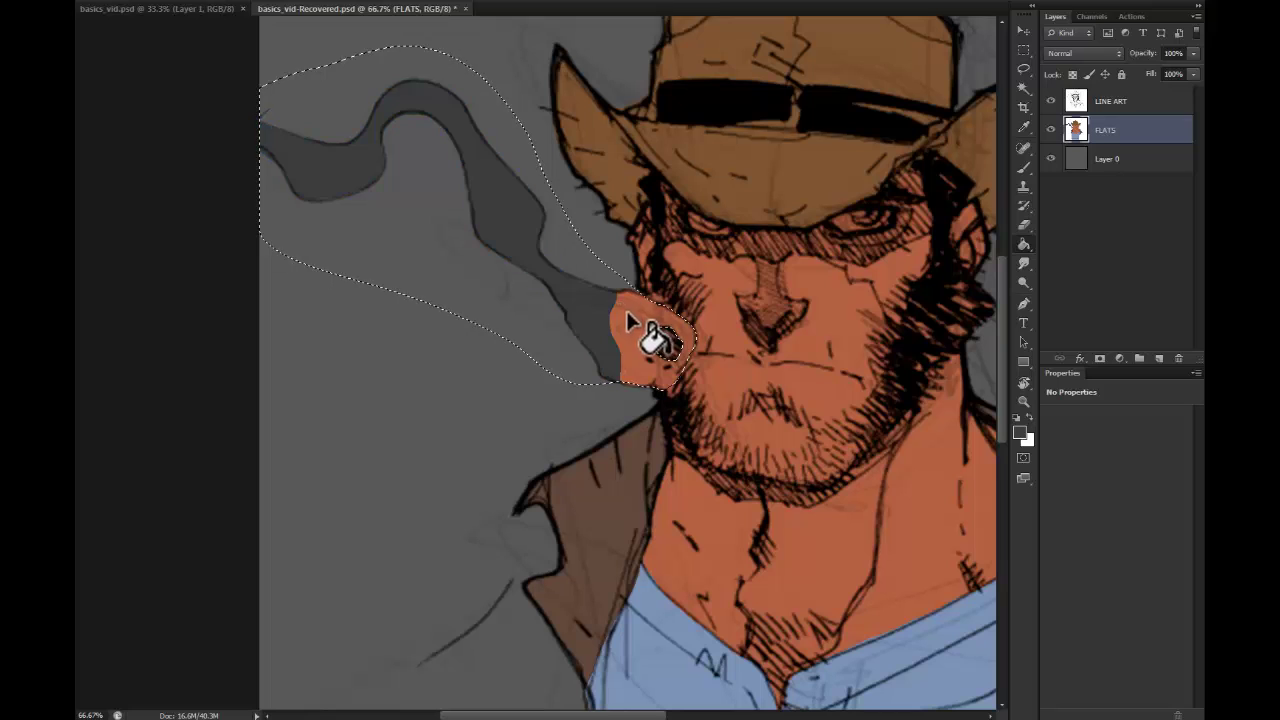
pyautogui.click(640, 330)
pyautogui.hotkey('ctrl', 'd')
# Step: Lasso both of the cowboy's eyes beneath the hat brim as one combined selection
pyautogui.moveTo(766, 229); pyautogui.dragTo(572, 252)
pyautogui.press('l')
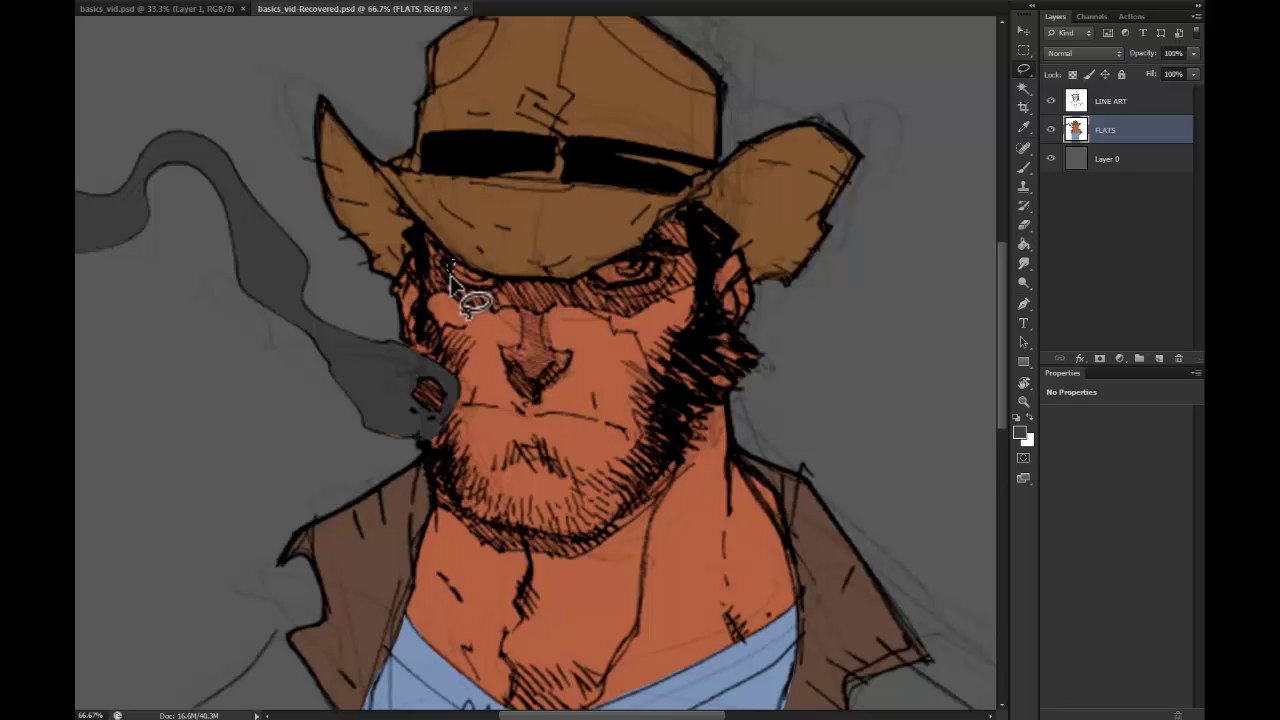
pyautogui.hotkey('ctrl', '-')
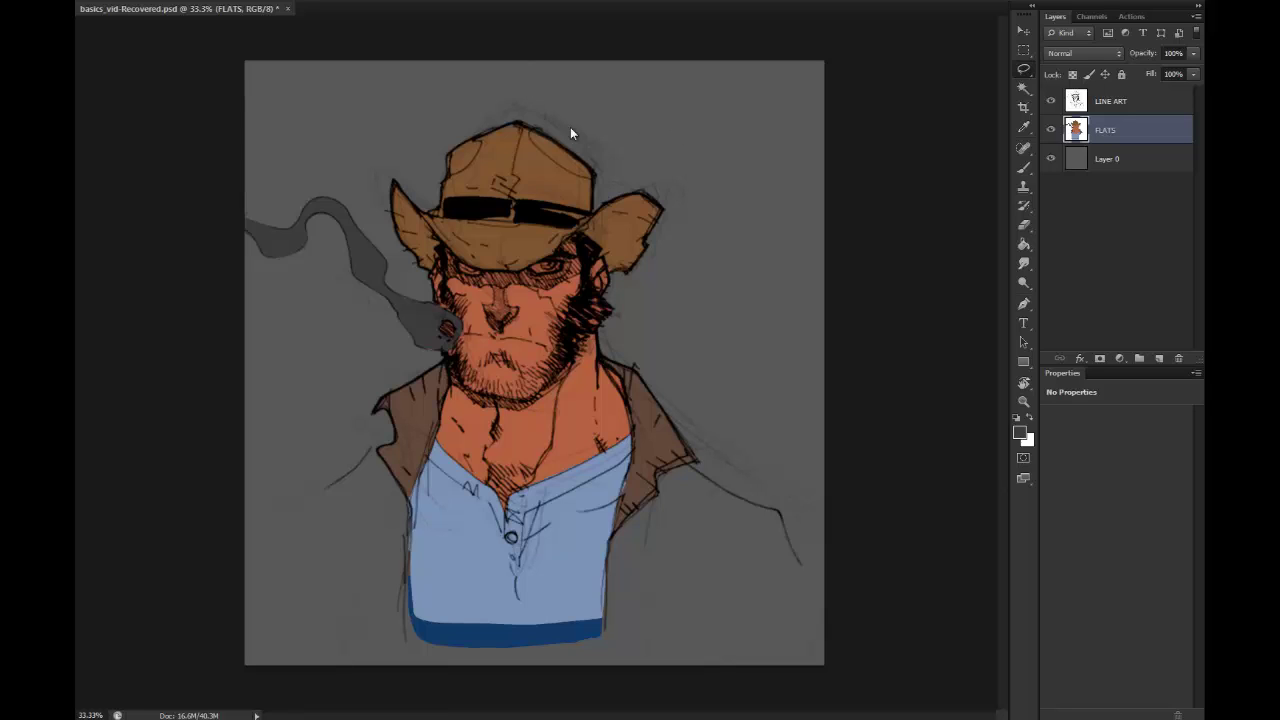
pyautogui.click(1024, 401)
pyautogui.click(471, 222)
pyautogui.scroll(-1, 571, 300)
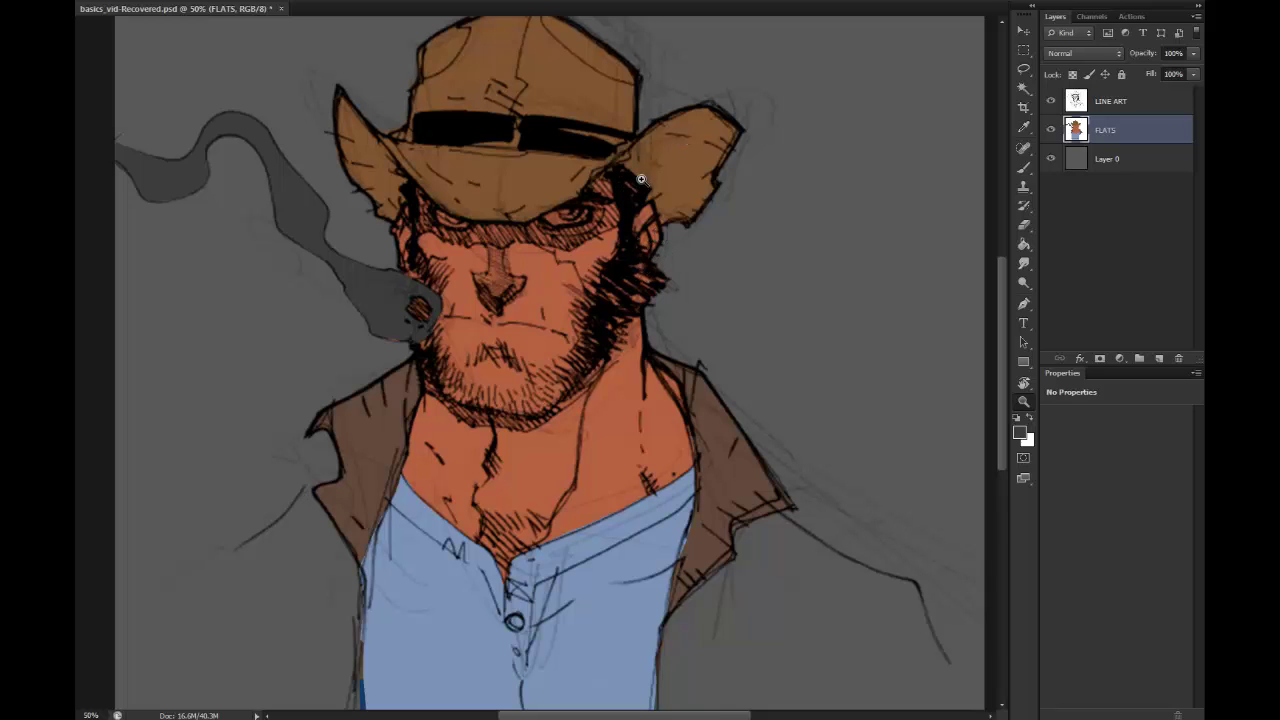
pyautogui.click(522, 250)
pyautogui.press('l')
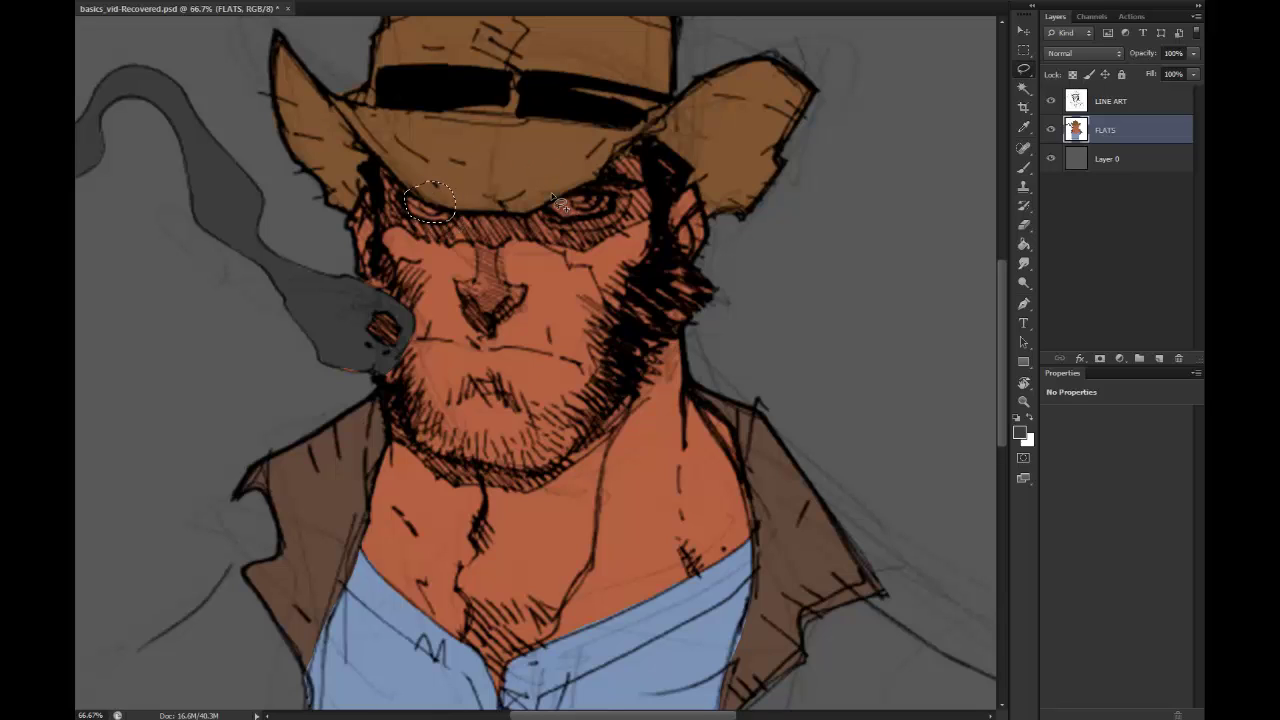
pyautogui.moveTo(540, 198)
pyautogui.mouseDown()
pyautogui.moveTo(571, 225)
pyautogui.moveTo(617, 201)
pyautogui.moveTo(545, 197)
pyautogui.mouseUp()
# Step: Fill both selected eyes with light gray and deselect
pyautogui.press('g')
pyautogui.keyDown('alt'); pyautogui.click(974, 154); pyautogui.keyUp('alt')
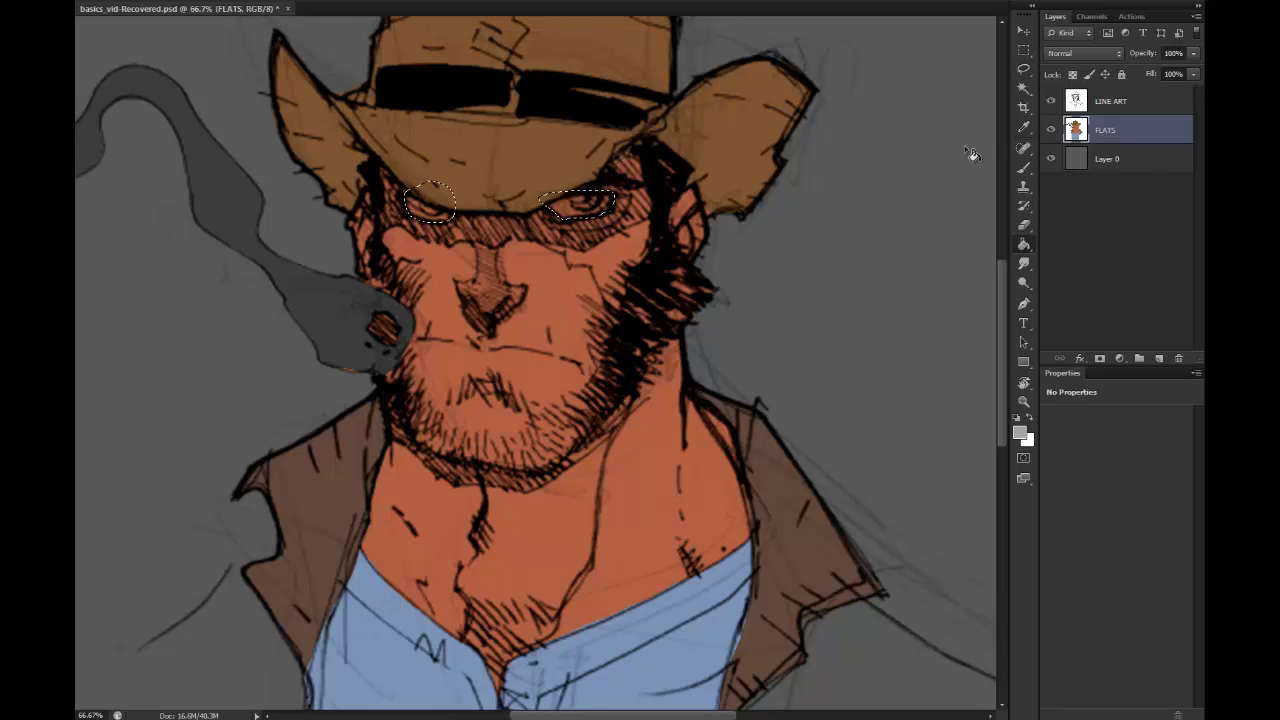
pyautogui.click(420, 220)
pyautogui.hotkey('ctrl', 'd')
# Step: Lasso the irises inside both eyes, fill them with dark brown and deselect
pyautogui.press('l')
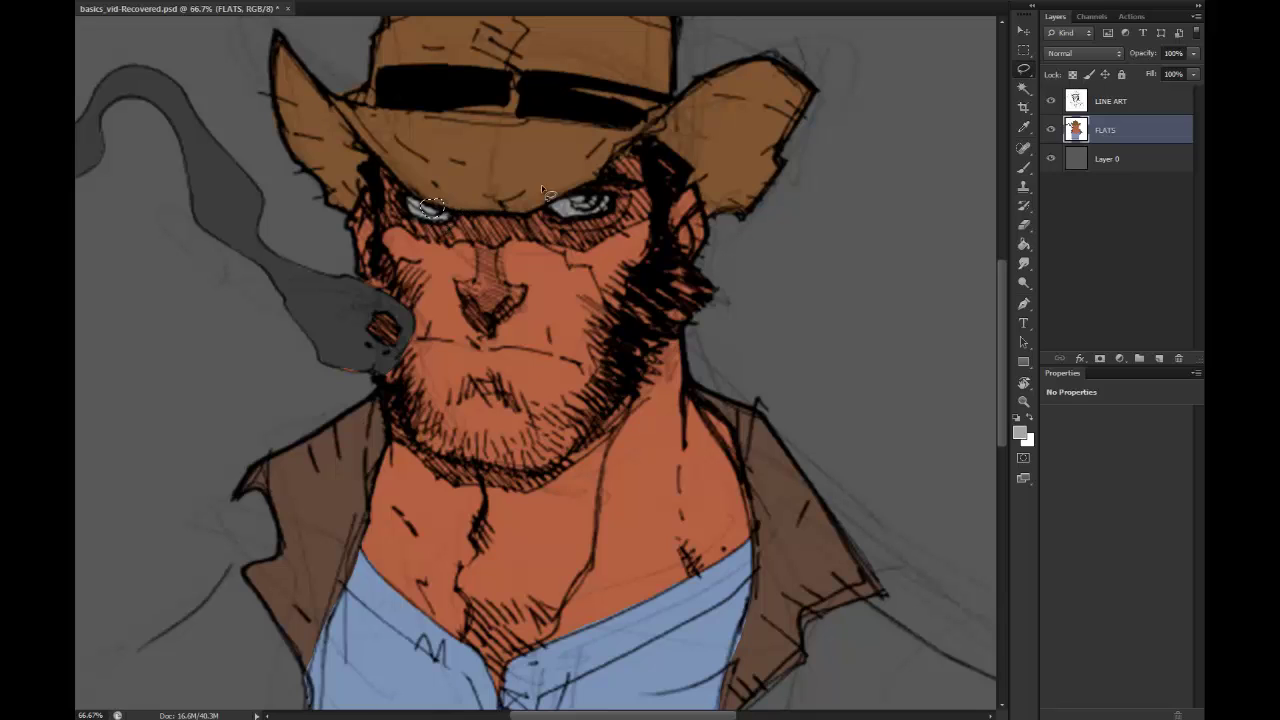
pyautogui.moveTo(576, 200)
pyautogui.mouseDown()
pyautogui.moveTo(604, 226)
pyautogui.moveTo(612, 200)
pyautogui.moveTo(574, 194)
pyautogui.mouseUp()
pyautogui.press('g')
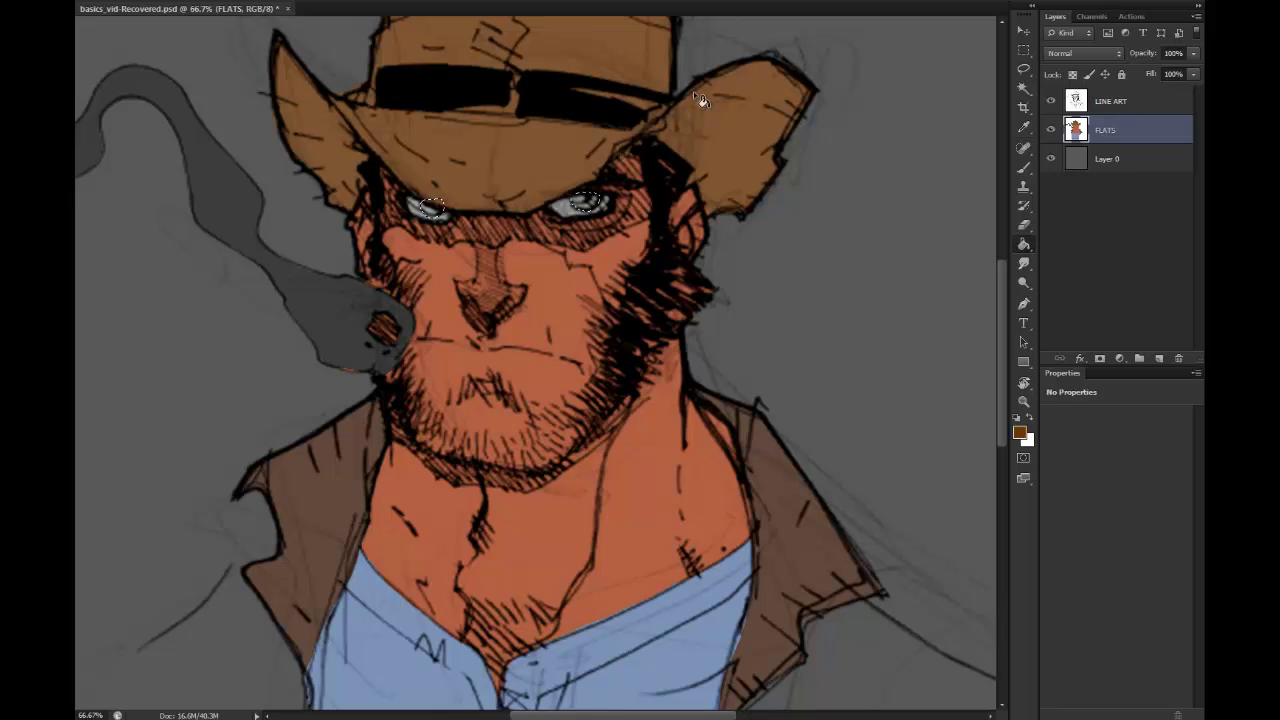
pyautogui.click(588, 205)
pyautogui.hotkey('ctrl', 'd')
# Step: Lasso the missed sliver at the cigar's lower edge, fill it with the cigar's dark gray while LINE ART is hidden, and deselect
pyautogui.press('l')
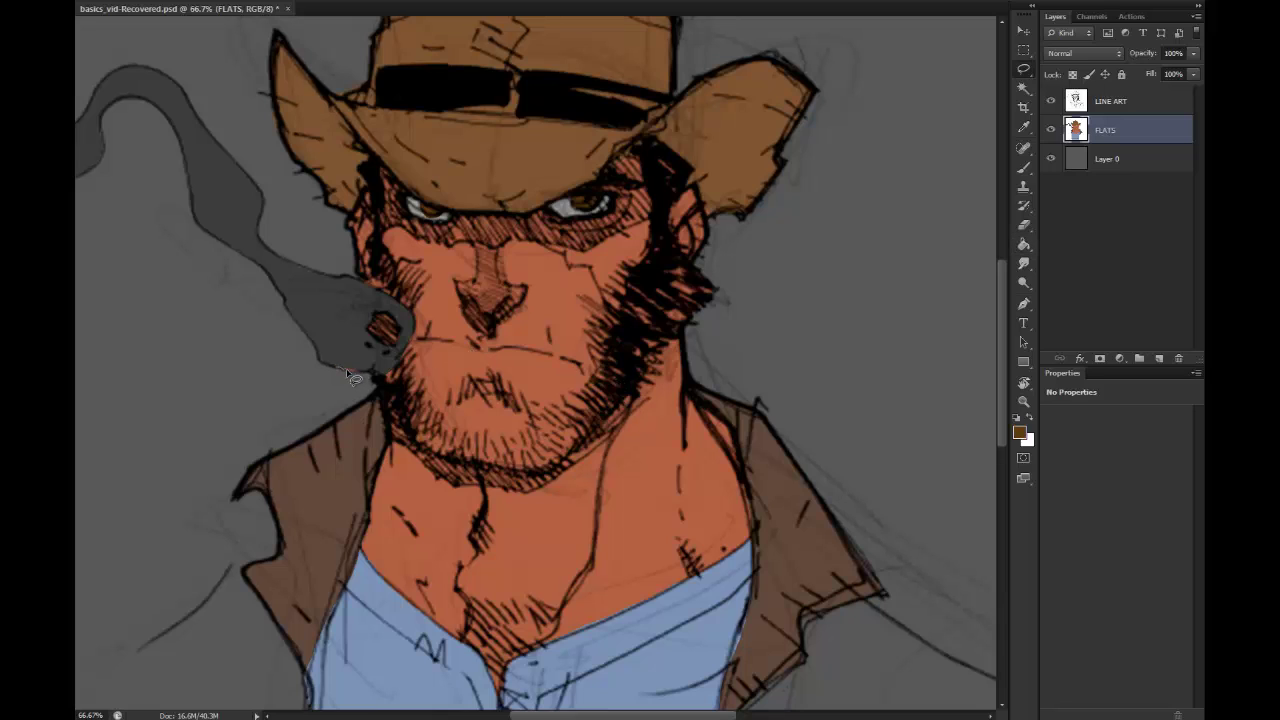
pyautogui.moveTo(369, 381); pyautogui.dragTo(366, 369)
pyautogui.press('g')
pyautogui.click(1051, 100)
pyautogui.keyDown('alt'); pyautogui.click(324, 318); pyautogui.keyUp('alt')
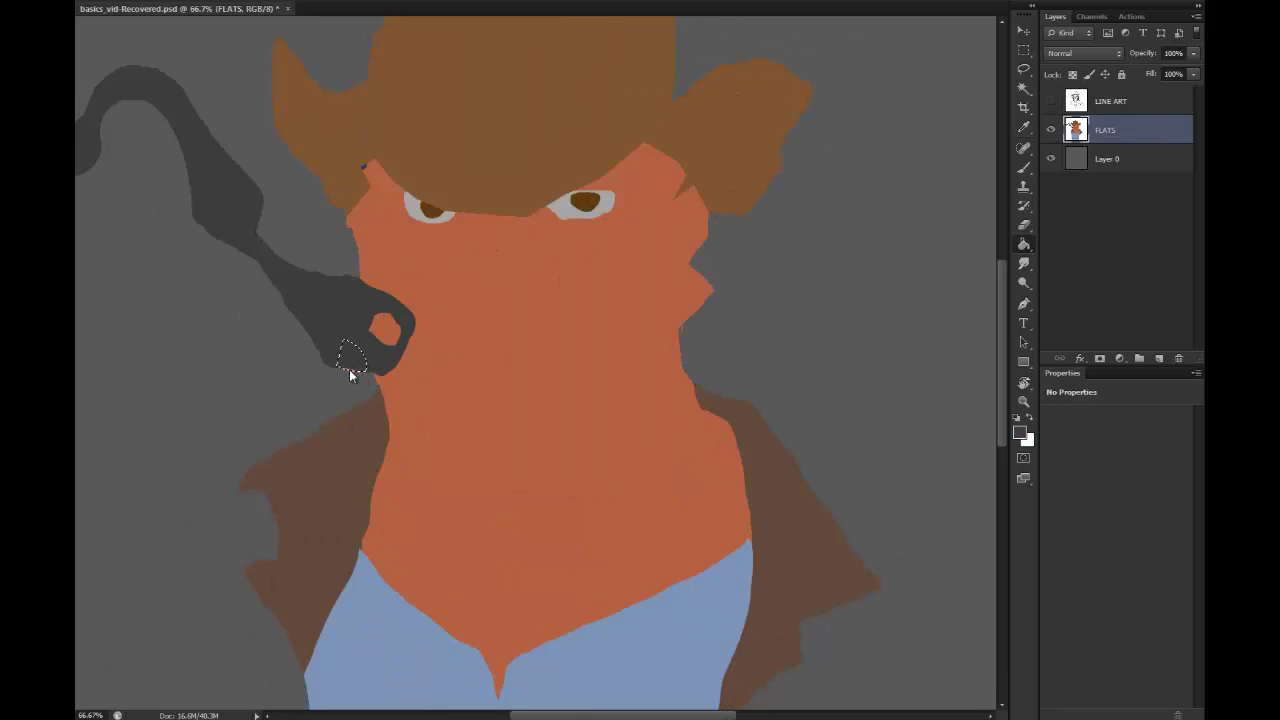
pyautogui.click(350, 370)
pyautogui.press('l')
pyautogui.hotkey('ctrl', 'd')
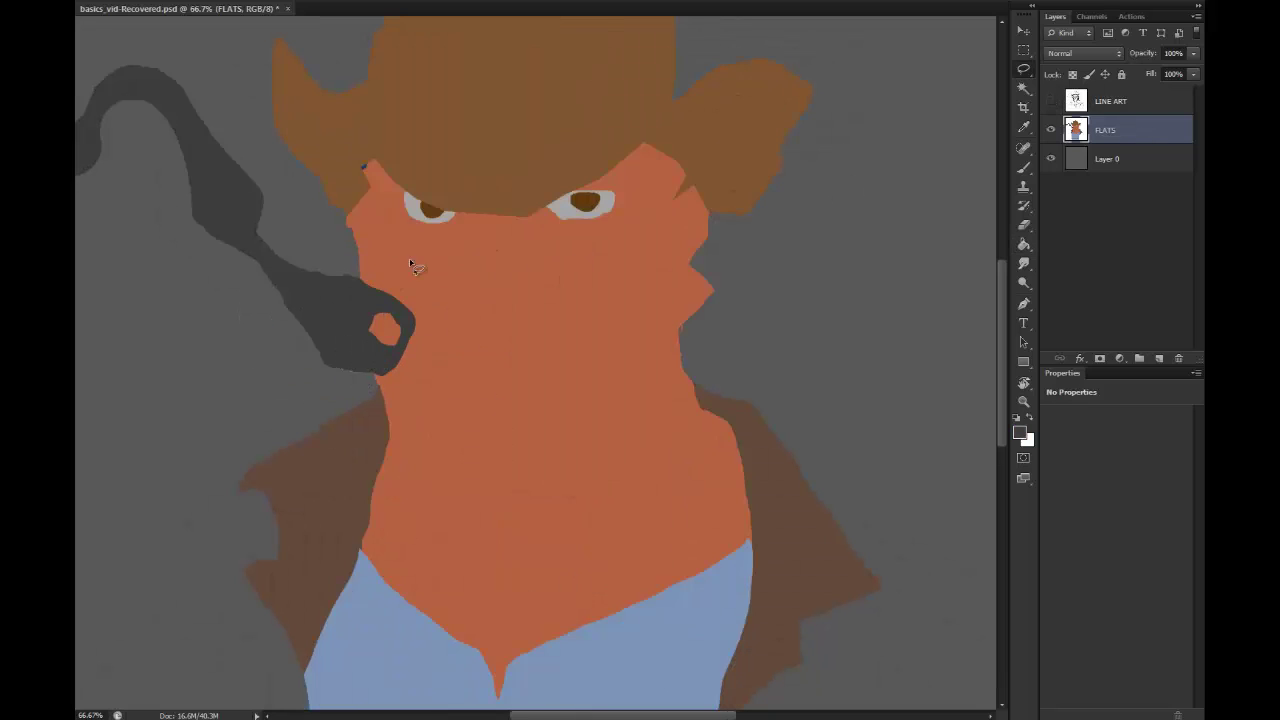
pyautogui.click(1051, 101)
# Step: Examine the flat colours on their own with the LINE ART layer hidden, and show the layer again
pyautogui.click(1023, 401)
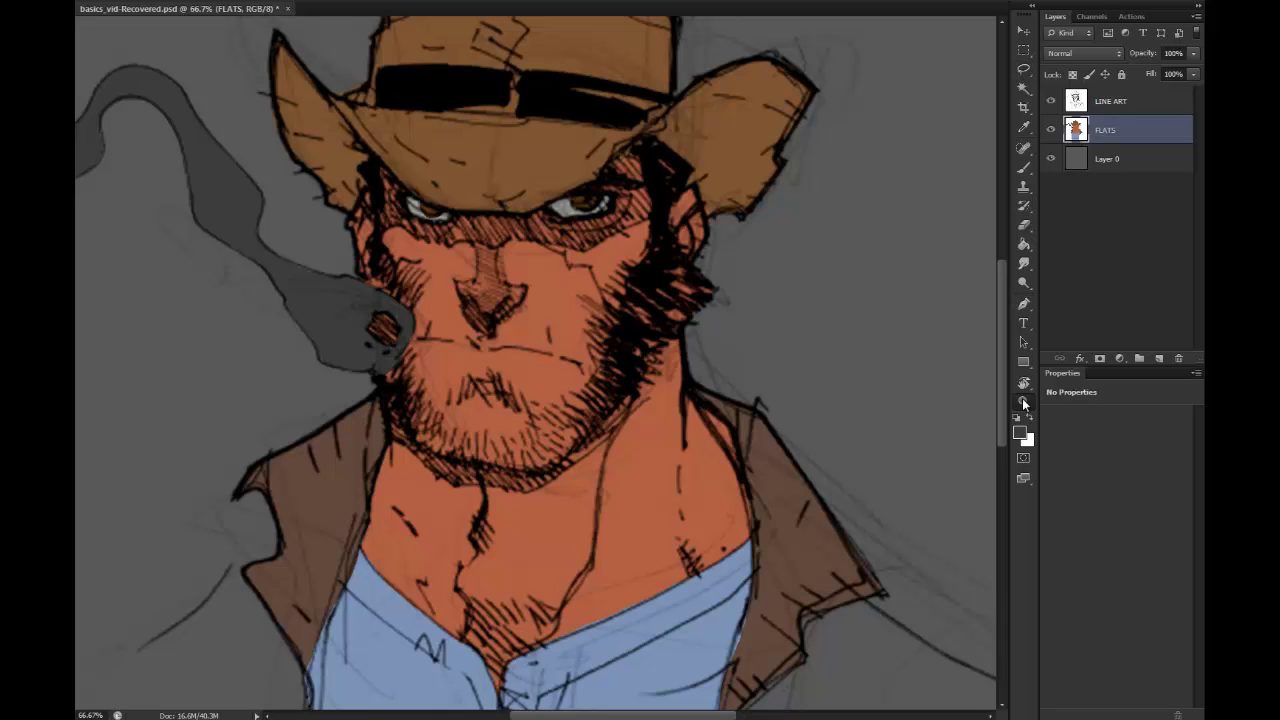
pyautogui.keyDown('alt'); pyautogui.click(738, 424); pyautogui.keyUp('alt')
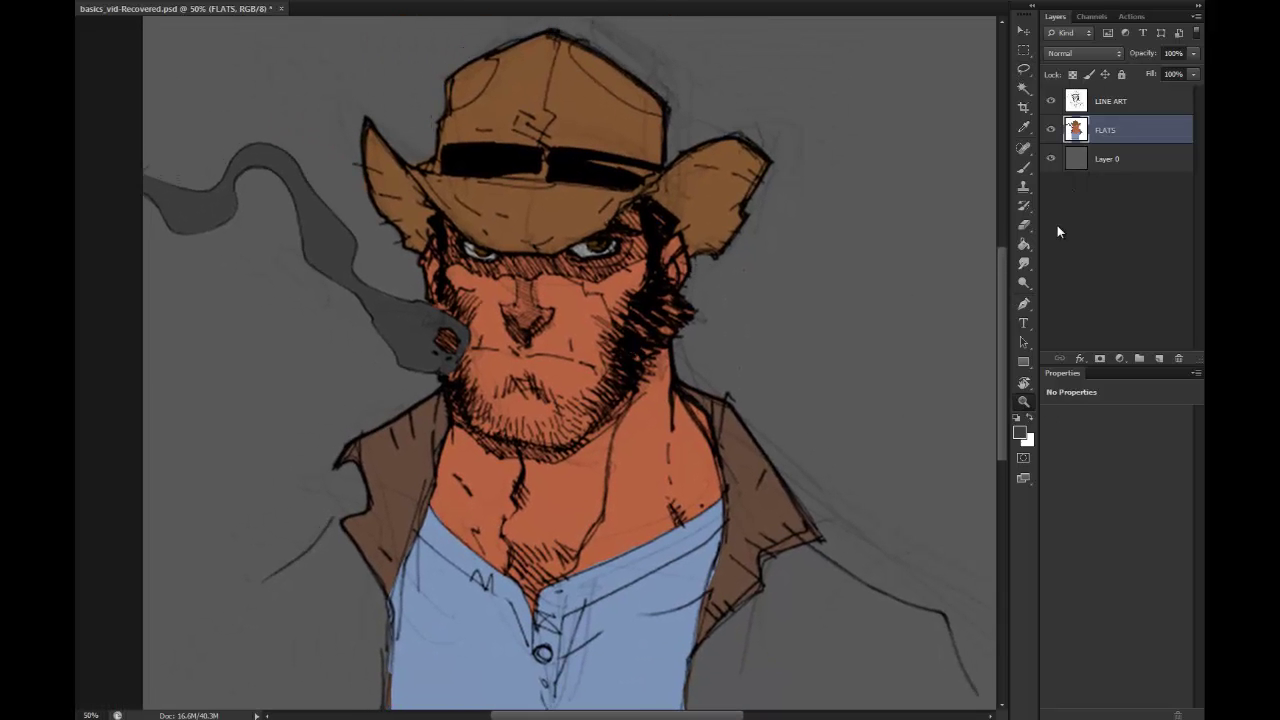
pyautogui.click(1051, 101)
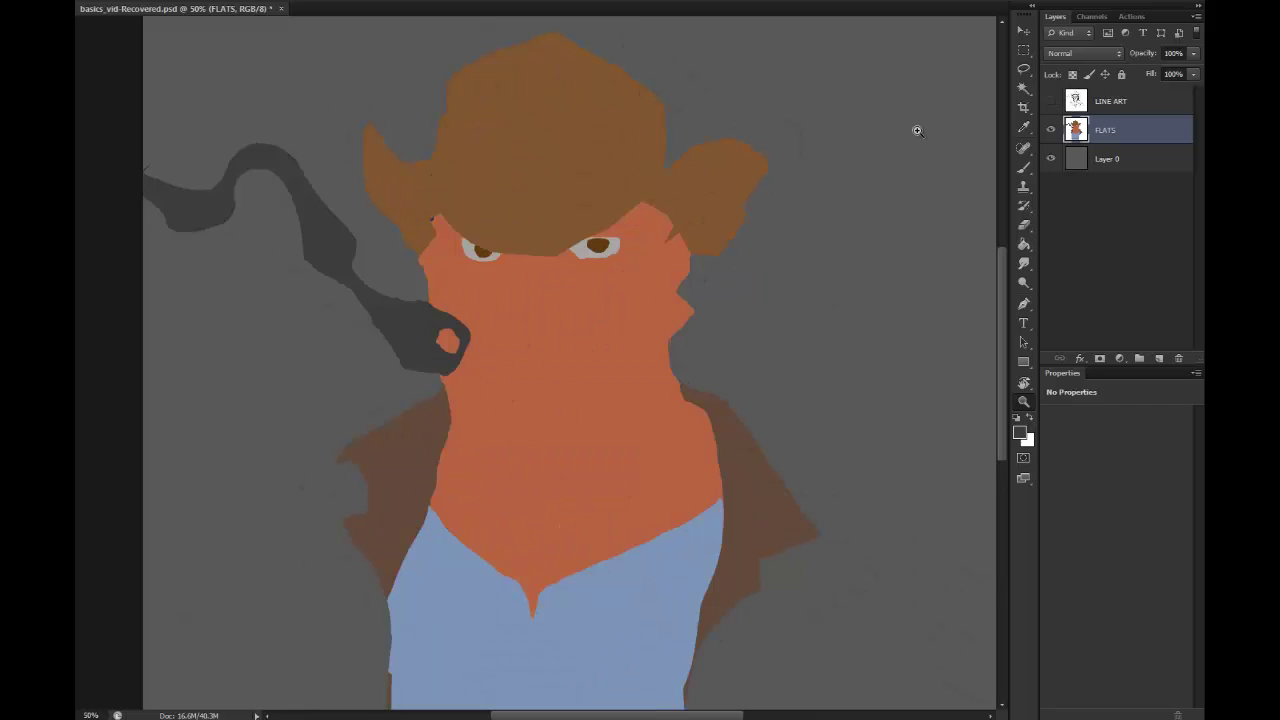
pyautogui.click(1051, 101)
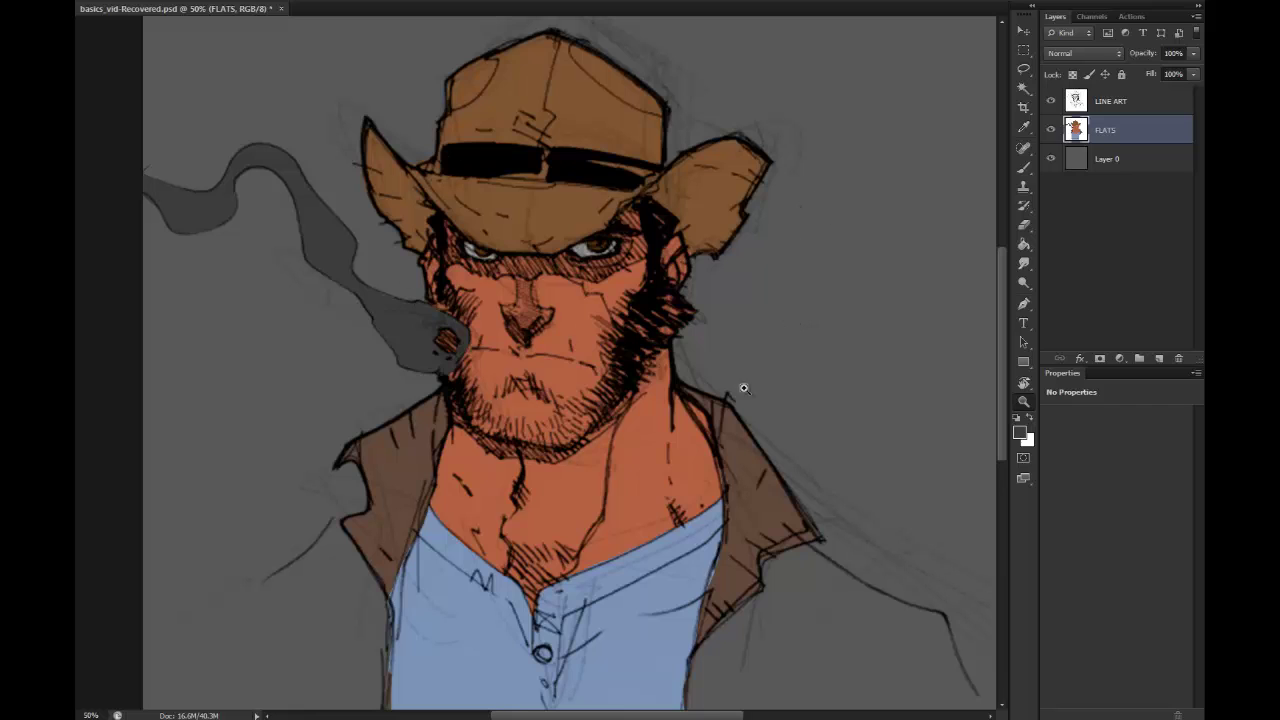
# Step: Try recolouring the hat dark red using a Magic Wand selection of its flat colour, and undo the fill
pyautogui.click(1024, 88)
pyautogui.click(578, 71)
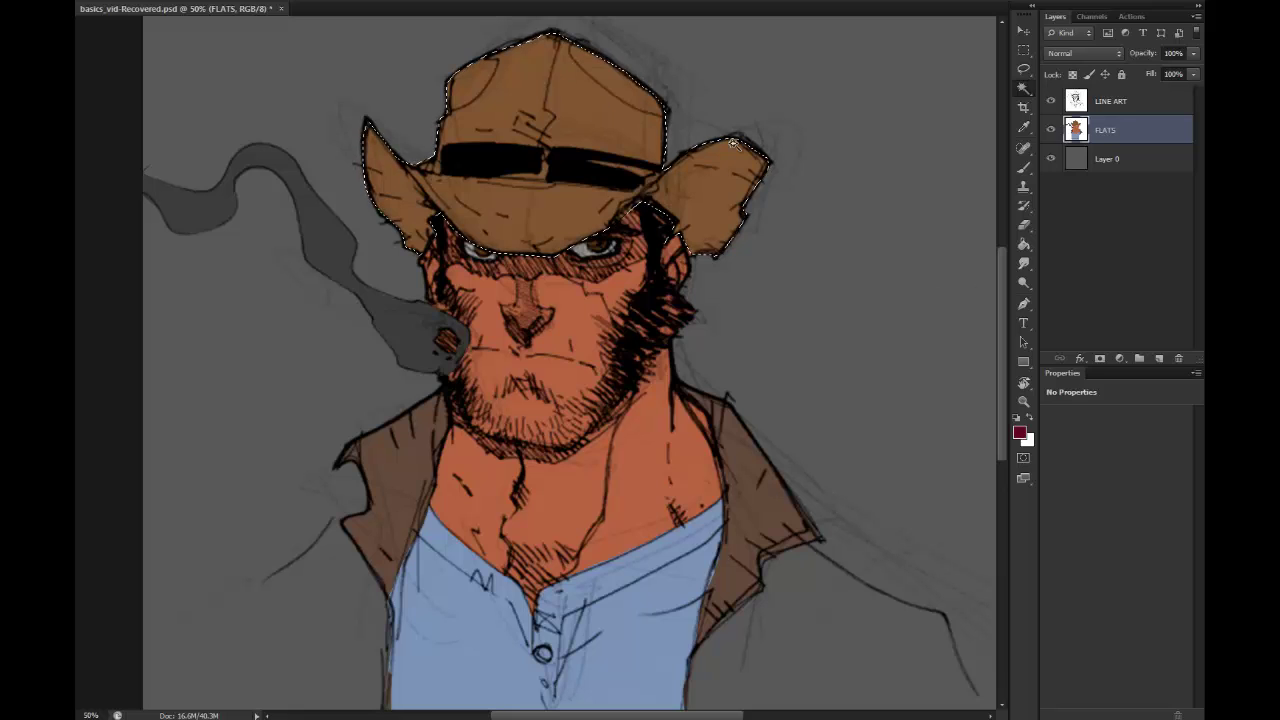
pyautogui.press('g')
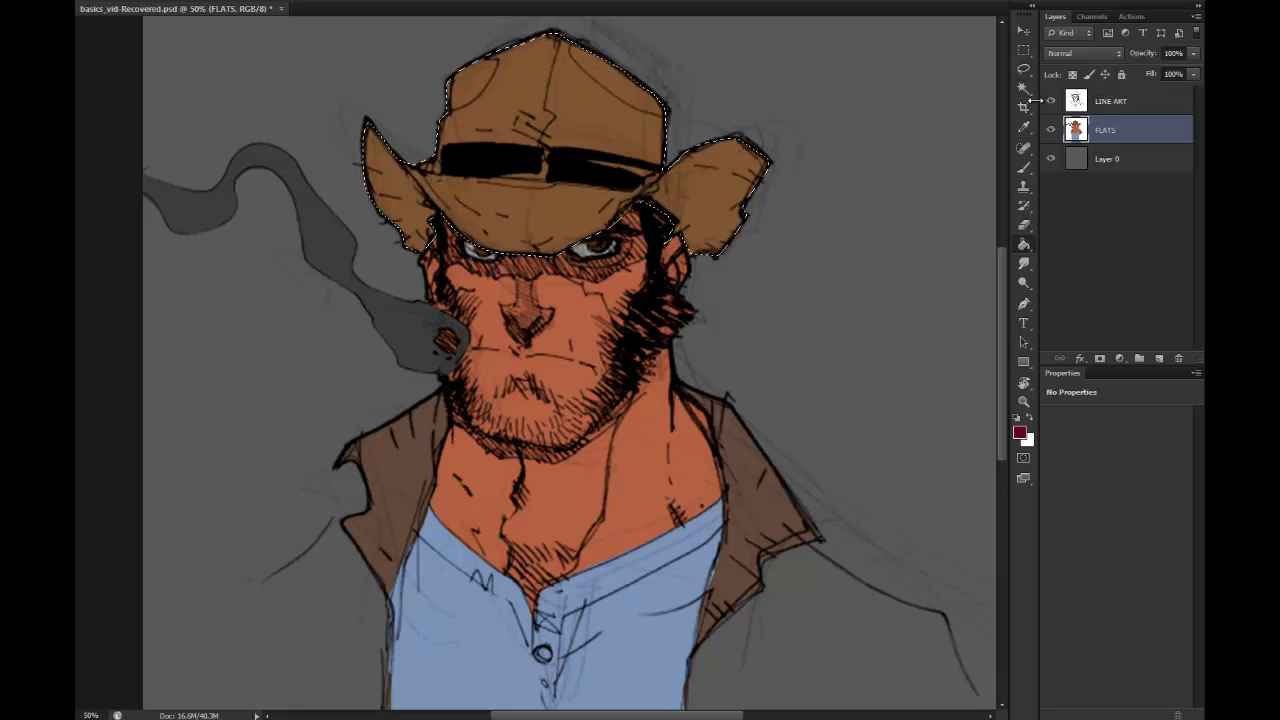
pyautogui.click(608, 95)
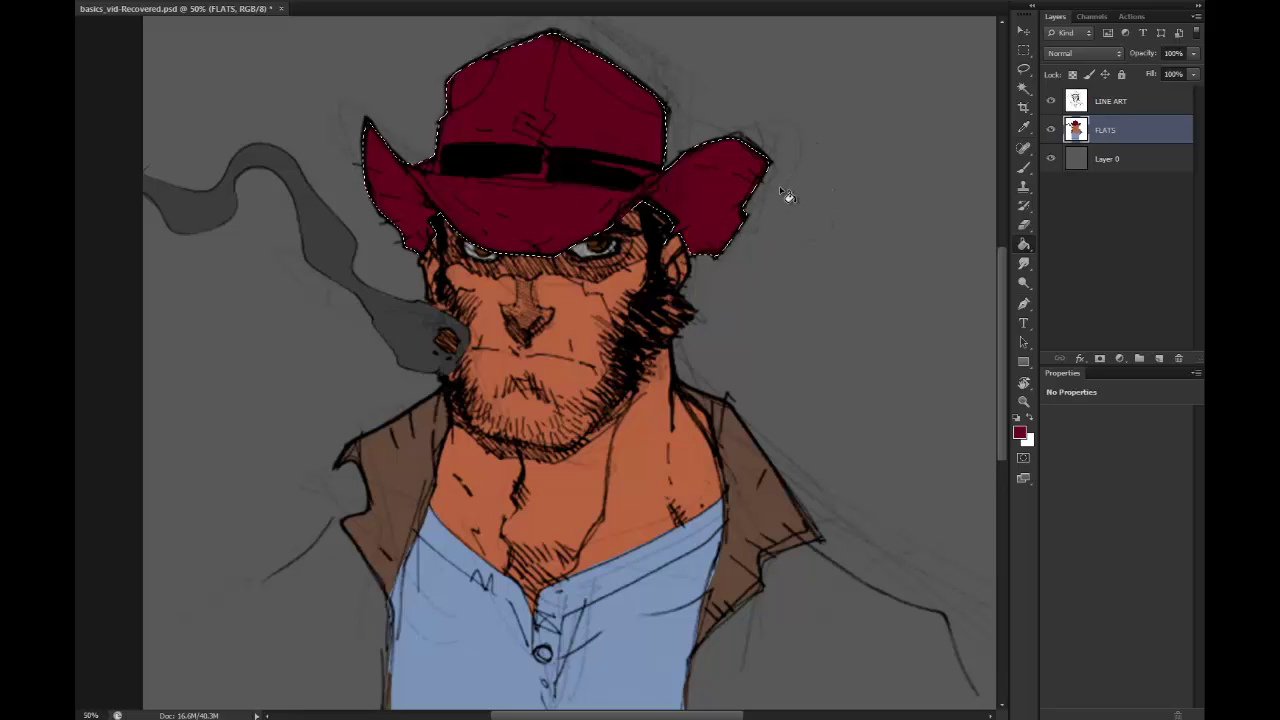
pyautogui.hotkey('ctrl', 'z')
pyautogui.press('l')
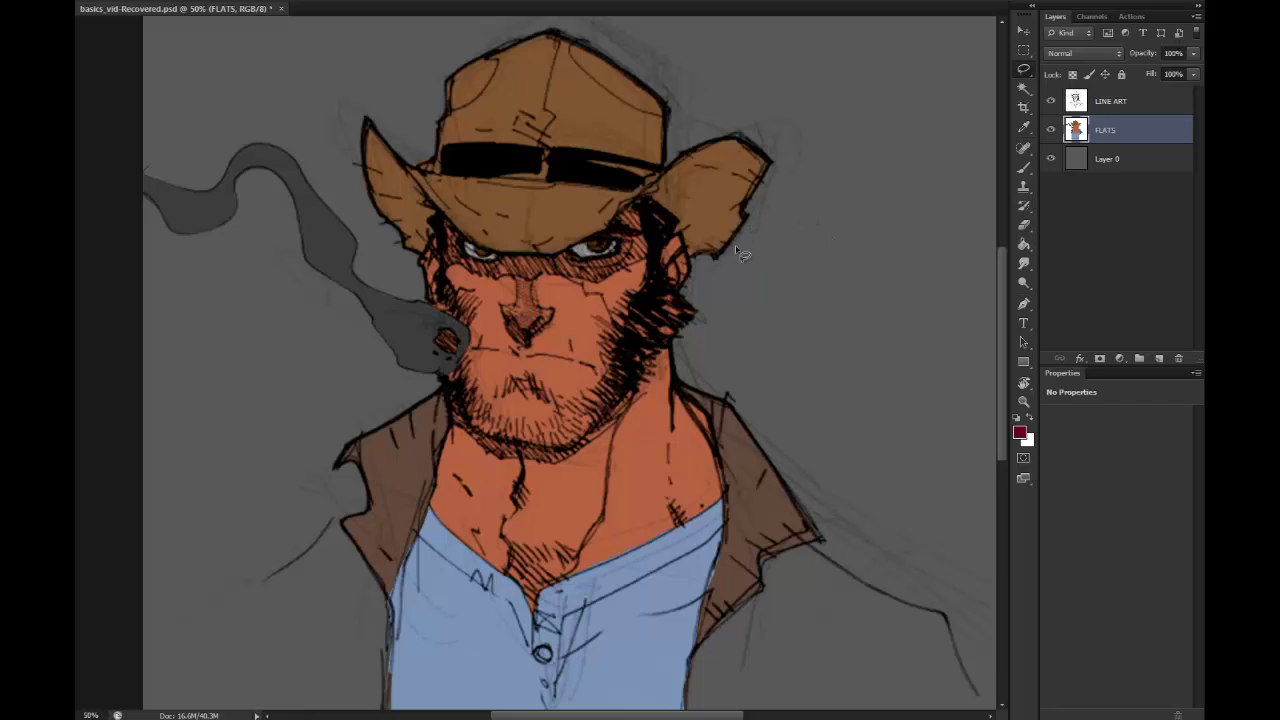
# Step: Try red brush strokes across the upper part of the hat and undo them
pyautogui.press('w')
pyautogui.click(1024, 167)
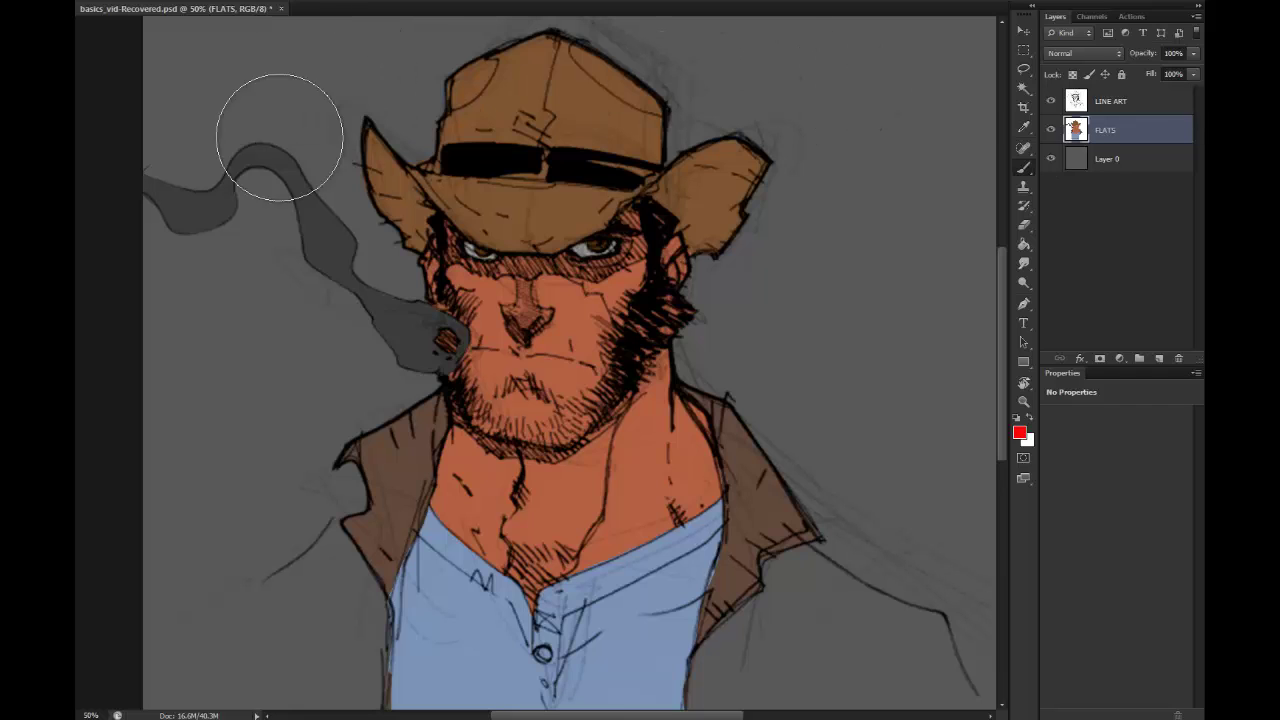
pyautogui.rightClick(100, 10)
pyautogui.click(152, 252)
pyautogui.keyDown('alt'); pyautogui.click(921, 450); pyautogui.keyUp('alt')
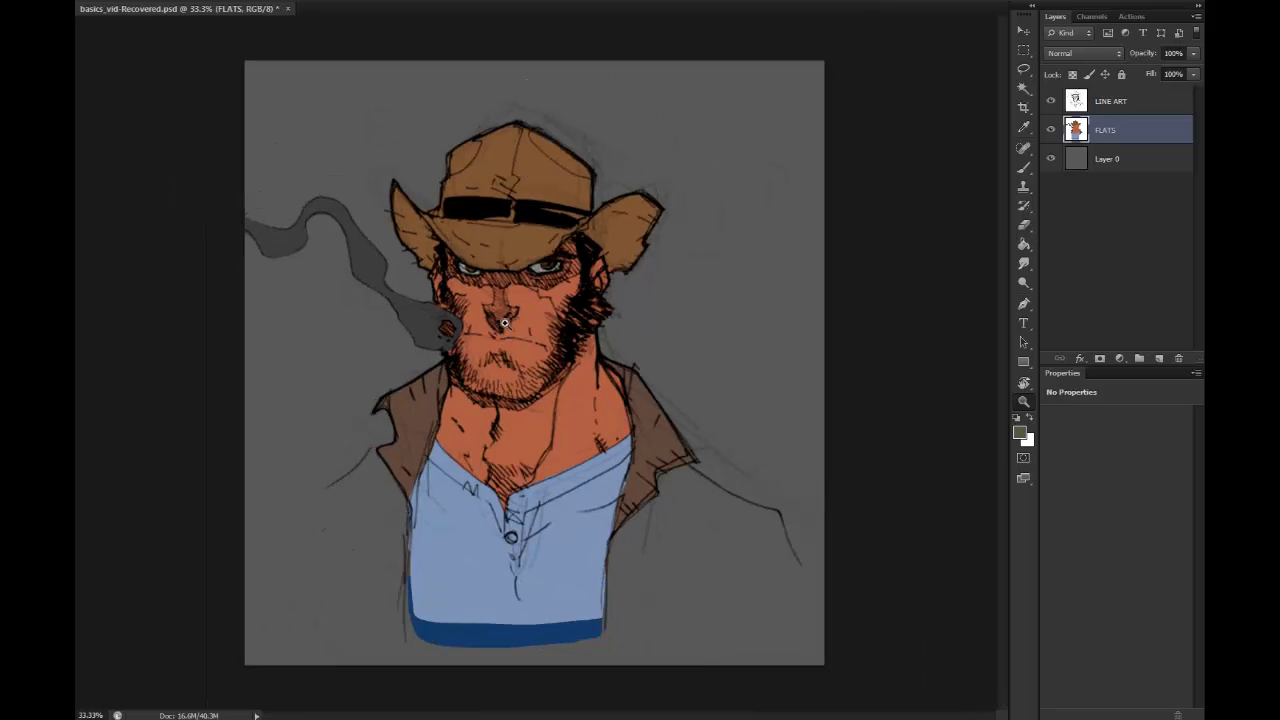
pyautogui.press('g')
pyautogui.press('b')
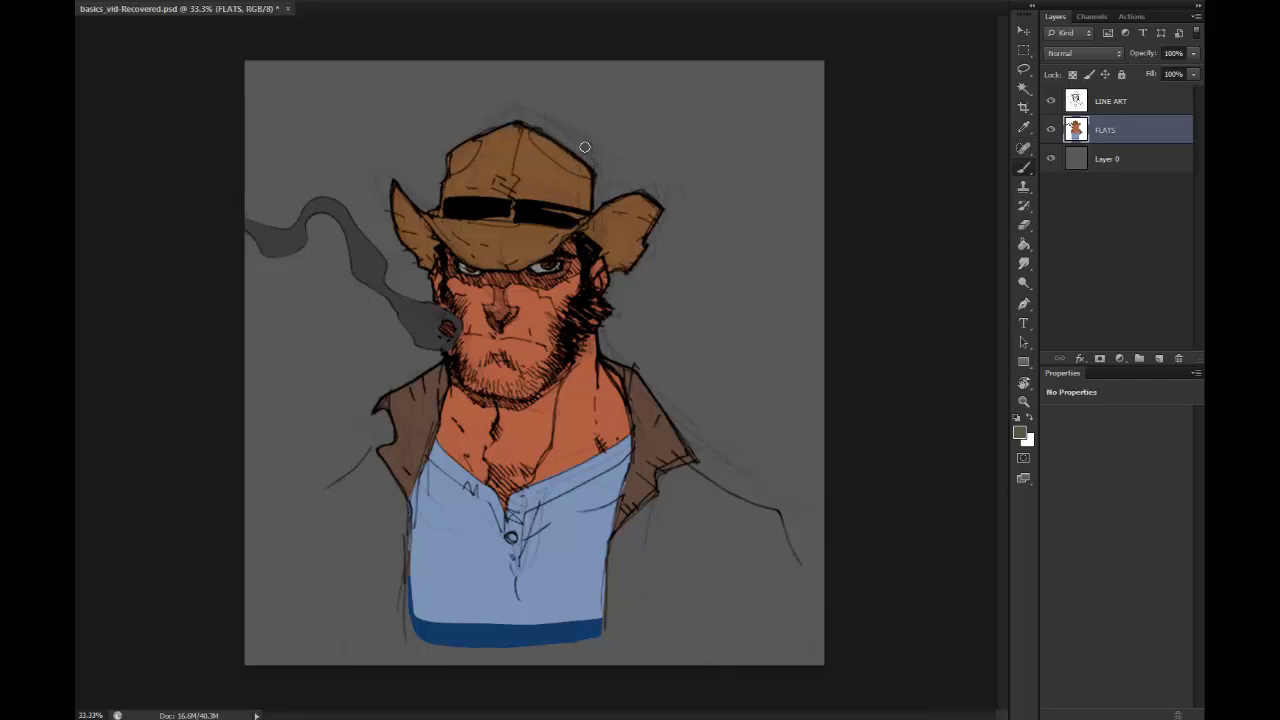
pyautogui.moveTo(606, 91); pyautogui.dragTo(576, 141)
pyautogui.hotkey('ctrl', 'z')
pyautogui.moveTo(549, 197); pyautogui.dragTo(604, 93)
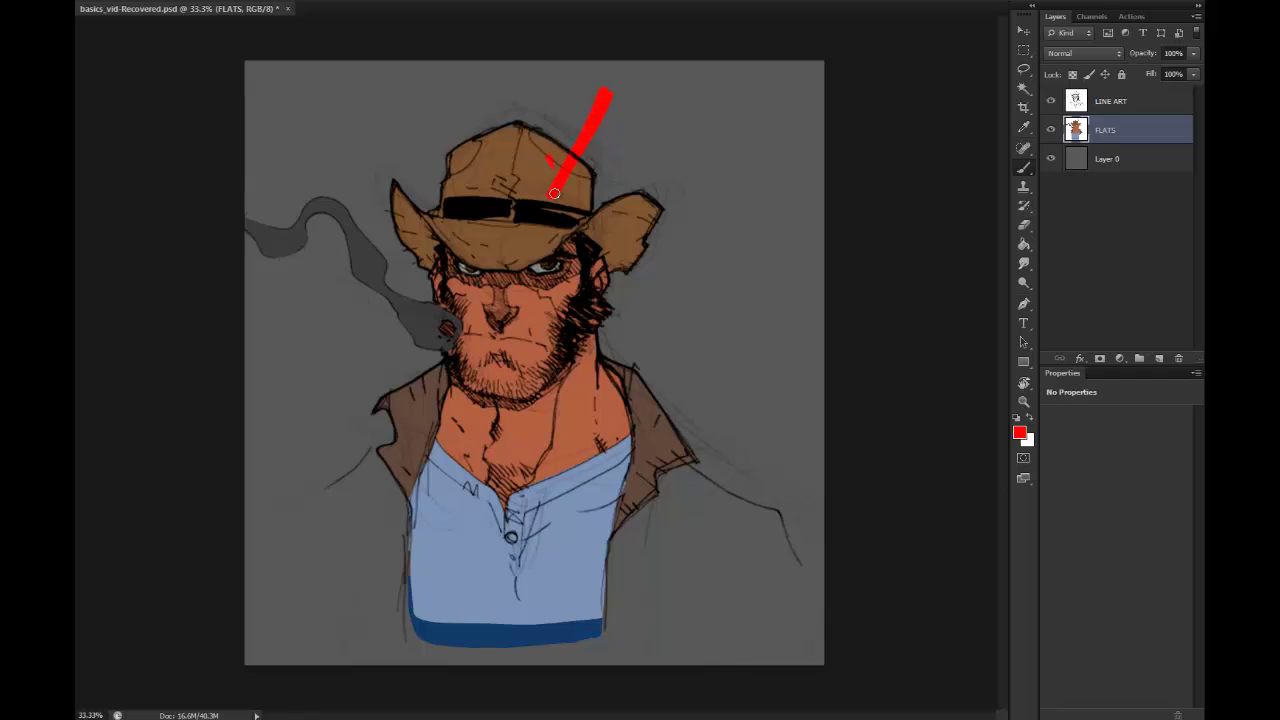
pyautogui.moveTo(554, 193); pyautogui.dragTo(598, 153)
pyautogui.hotkey('ctrl', 'alt', 'z')
pyautogui.hotkey('ctrl', 'alt', 'z')
# Step: Brush a red arrow pointing down at the hat's crown, redraw it once, and undo the marks
pyautogui.moveTo(549, 62); pyautogui.dragTo(544, 165)
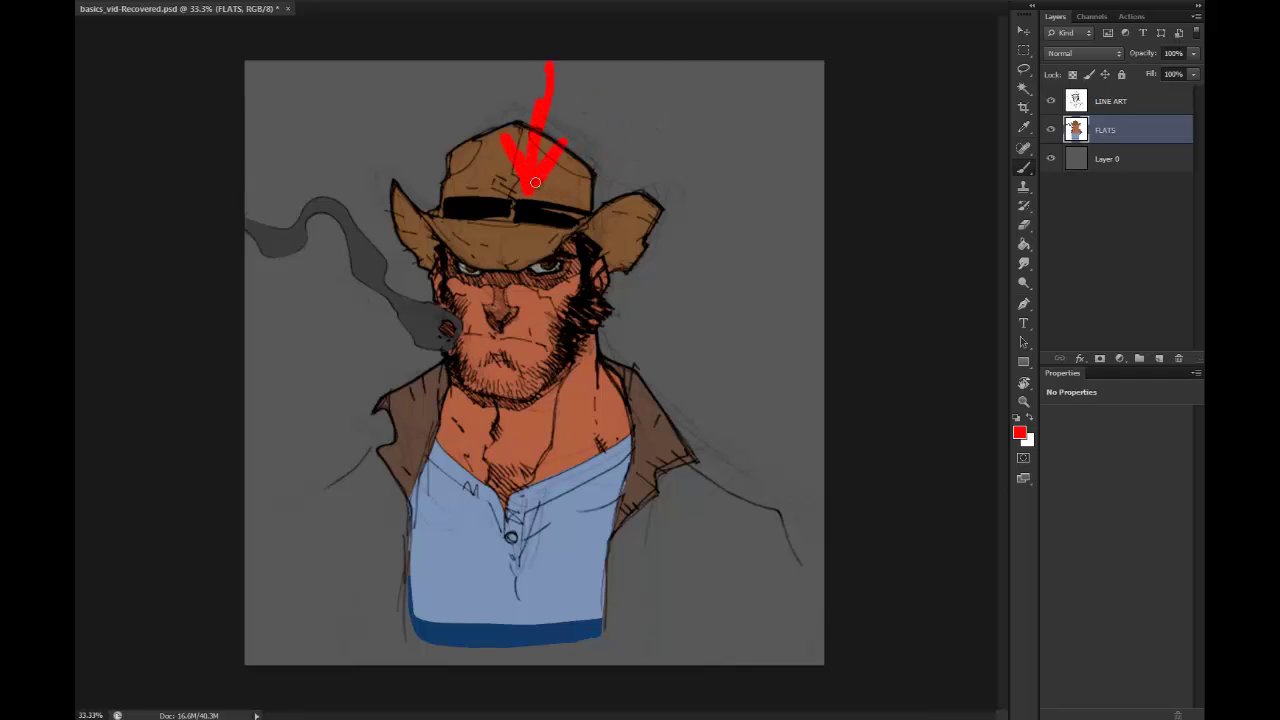
pyautogui.hotkey('ctrl', 'alt', 'z')
pyautogui.moveTo(533, 64); pyautogui.dragTo(519, 188)
pyautogui.moveTo(497, 145)
pyautogui.mouseDown()
pyautogui.moveTo(546, 156)
pyautogui.moveTo(535, 198)
pyautogui.mouseUp()
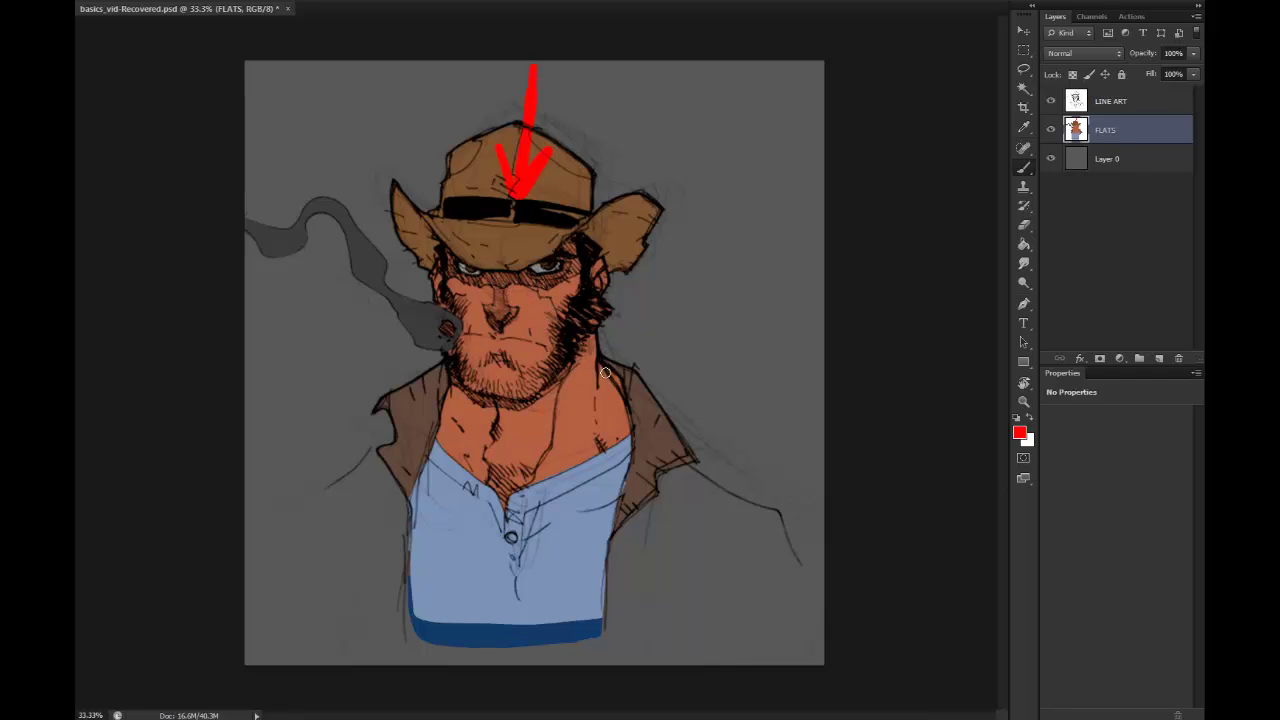
pyautogui.press('l')
pyautogui.hotkey('ctrl', 'z')
pyautogui.hotkey('ctrl', 'alt', 'z')
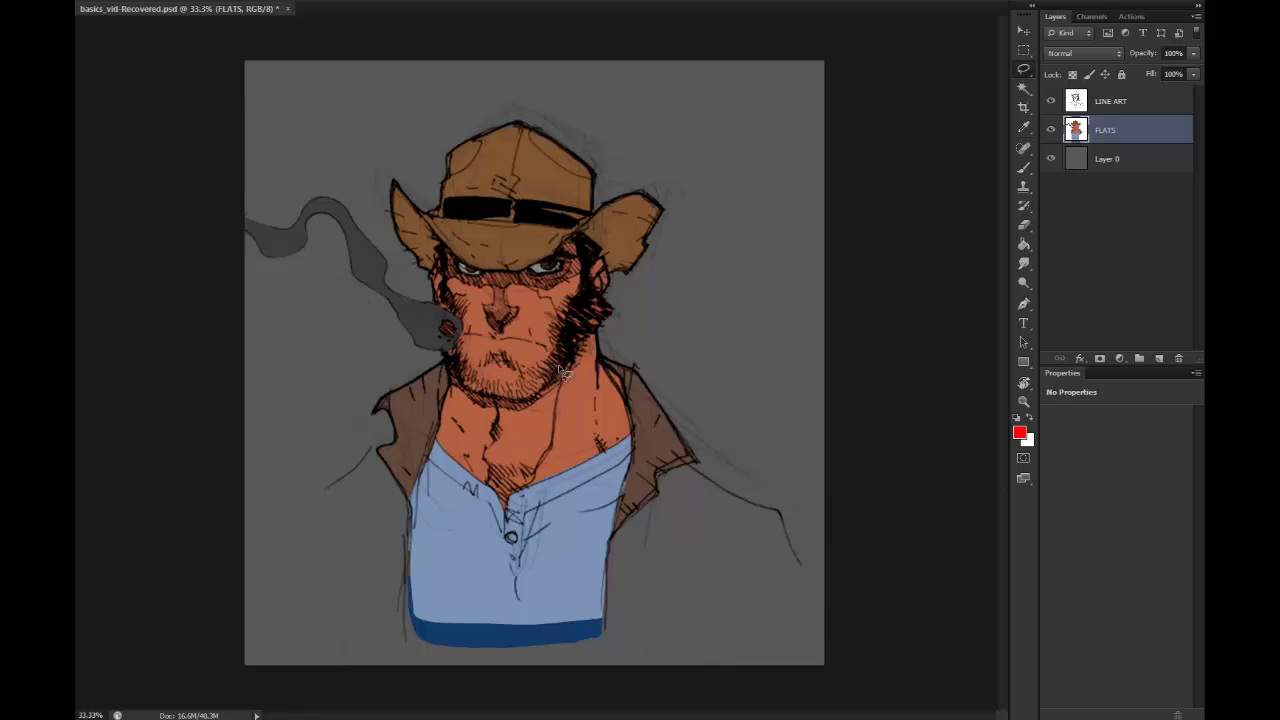
# Step: Mark the shadow areas under the jaw and nose in red with an arrow toward the hat brim, and undo the marks
pyautogui.press('b')
pyautogui.moveTo(578, 358)
pyautogui.mouseDown()
pyautogui.moveTo(522, 407)
pyautogui.moveTo(483, 406)
pyautogui.moveTo(449, 365)
pyautogui.mouseUp()
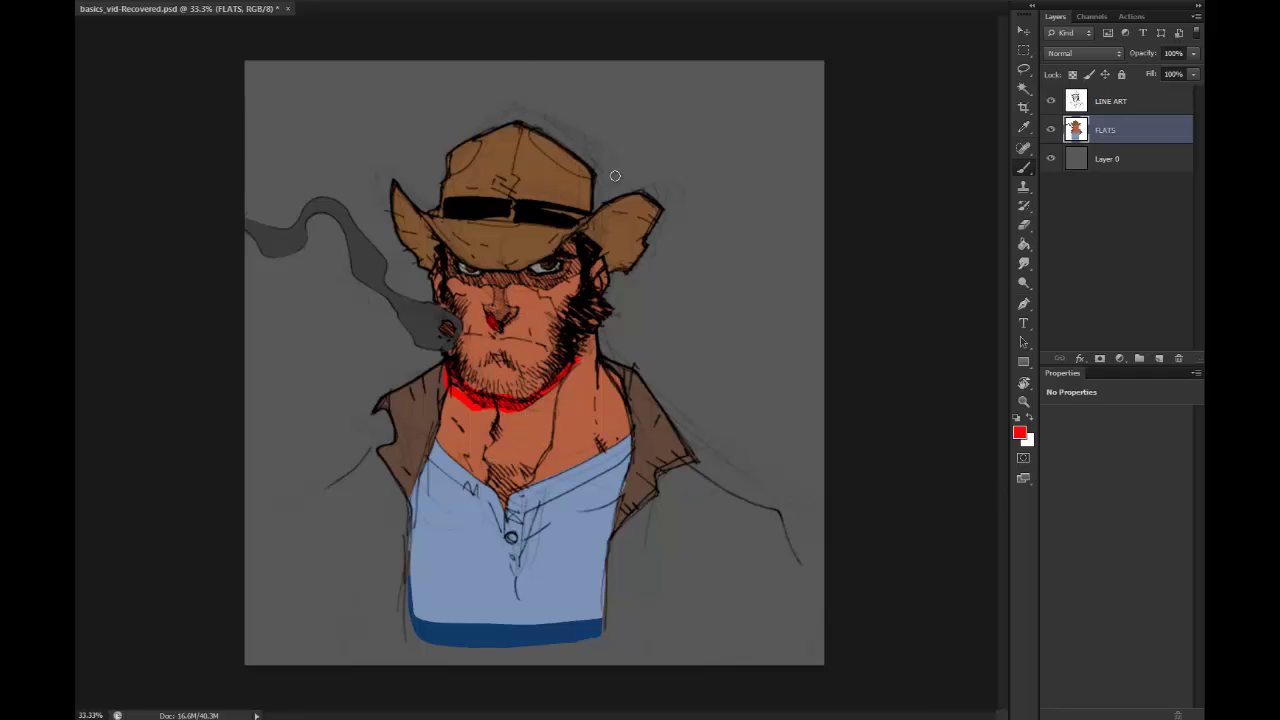
pyautogui.moveTo(705, 83); pyautogui.dragTo(640, 165)
pyautogui.moveTo(630, 119)
pyautogui.mouseDown()
pyautogui.moveTo(626, 150)
pyautogui.moveTo(688, 150)
pyautogui.mouseUp()
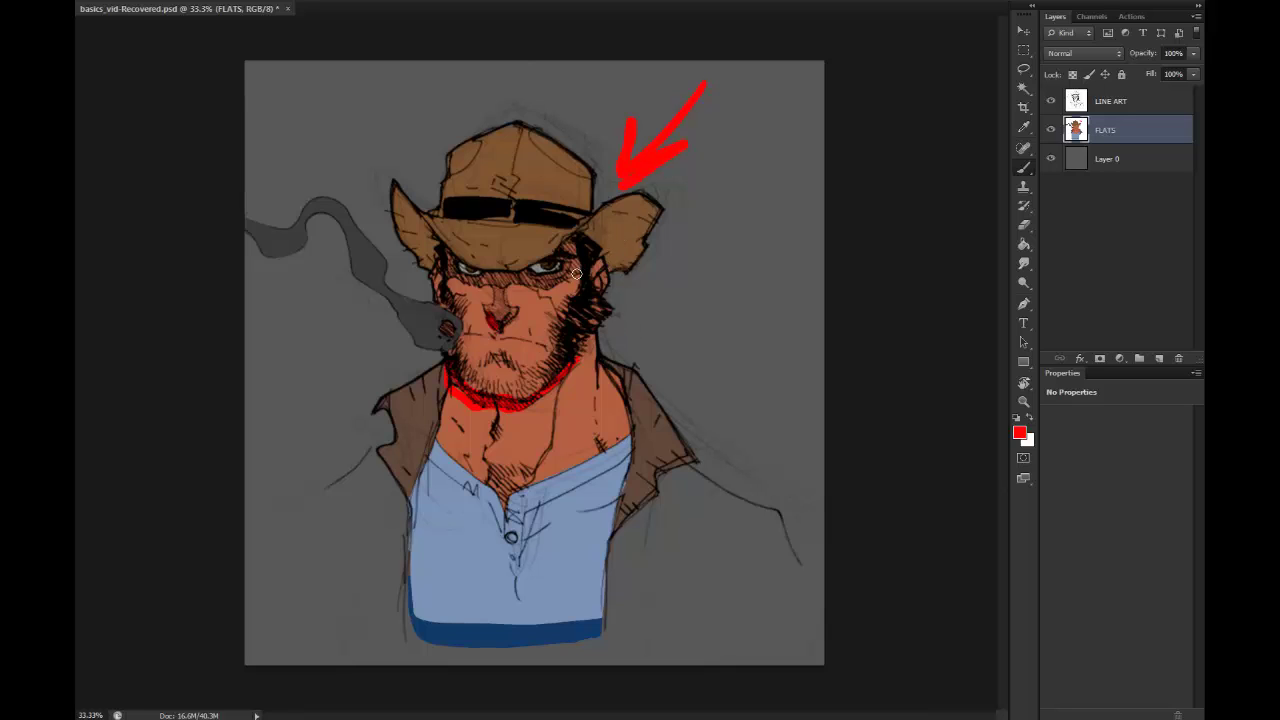
pyautogui.hotkey('ctrl', 'alt', 'z')
pyautogui.hotkey('ctrl', 'alt', 'z')
pyautogui.hotkey('ctrl', 'alt', 'z')
pyautogui.hotkey('ctrl', 'alt', 'z')
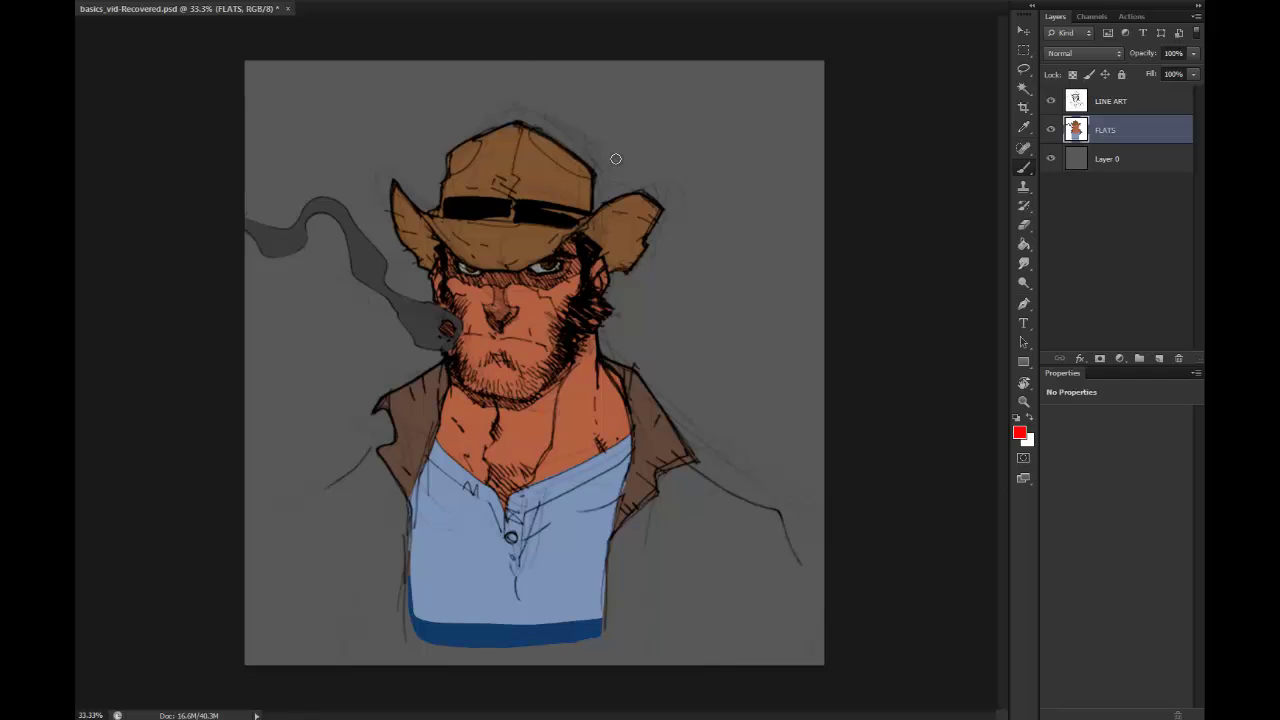
# Step: Duplicate the FLATS layer and name the copy COLORS
pyautogui.click(1023, 88)
pyautogui.rightClick(1116, 134)
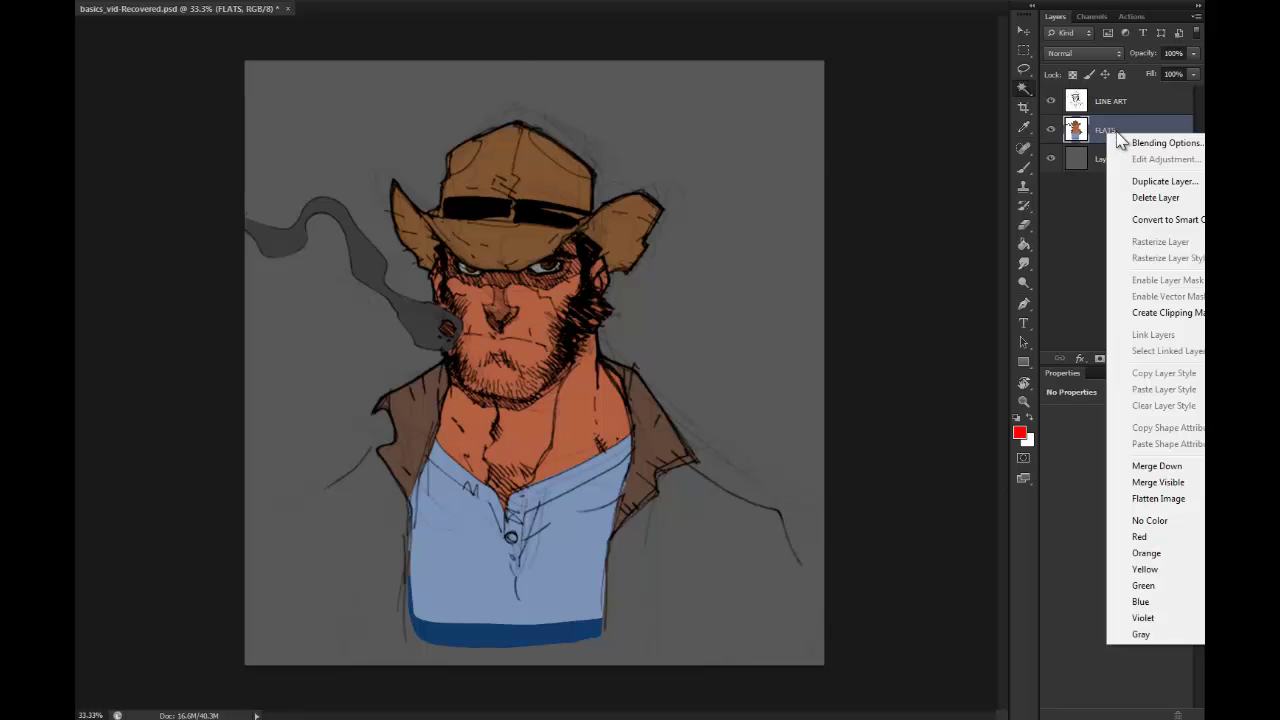
pyautogui.click(1160, 181)
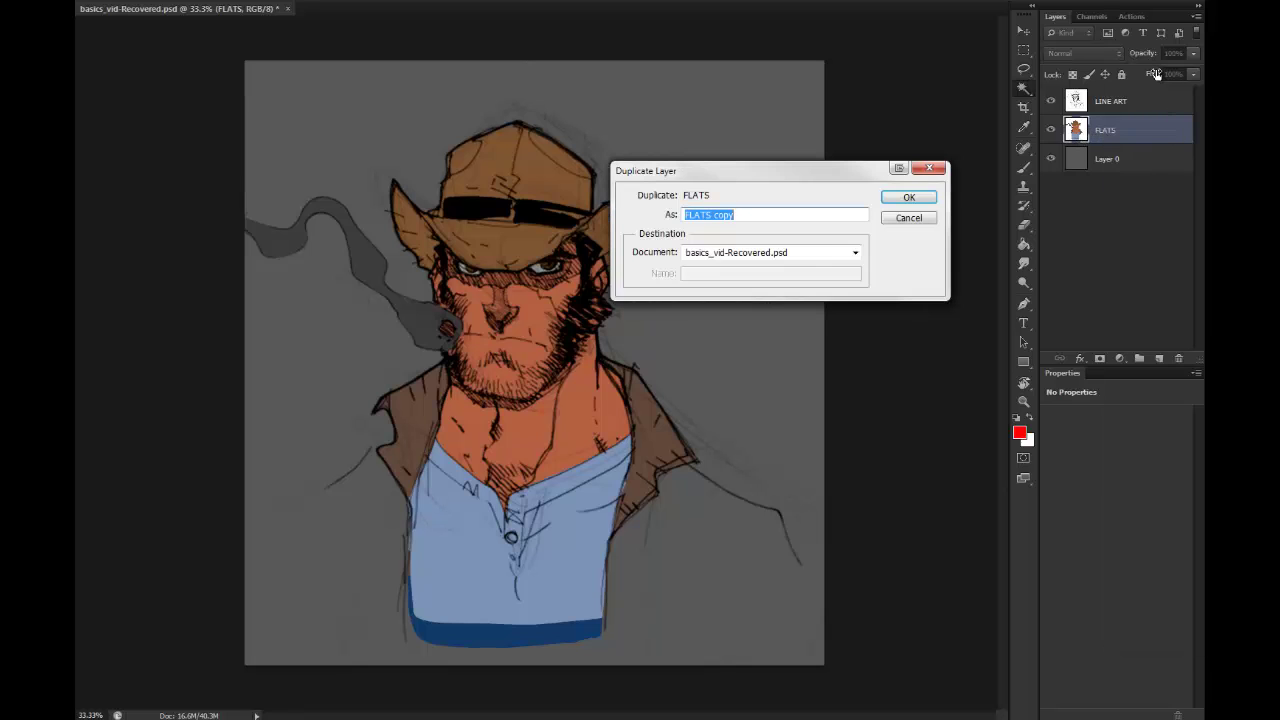
pyautogui.write('sh')
pyautogui.press('BackSpace')
pyautogui.press('BackSpace')
pyautogui.press('capslock')
pyautogui.write('COLORS')
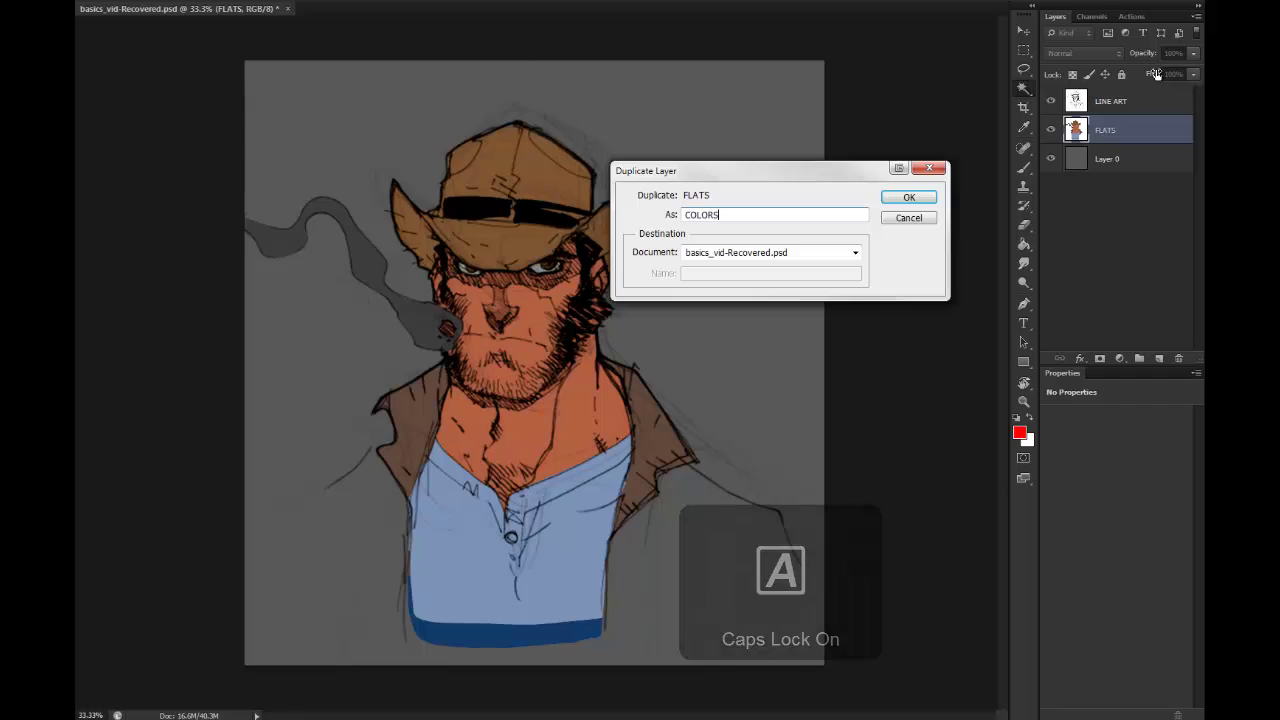
pyautogui.press('Return')
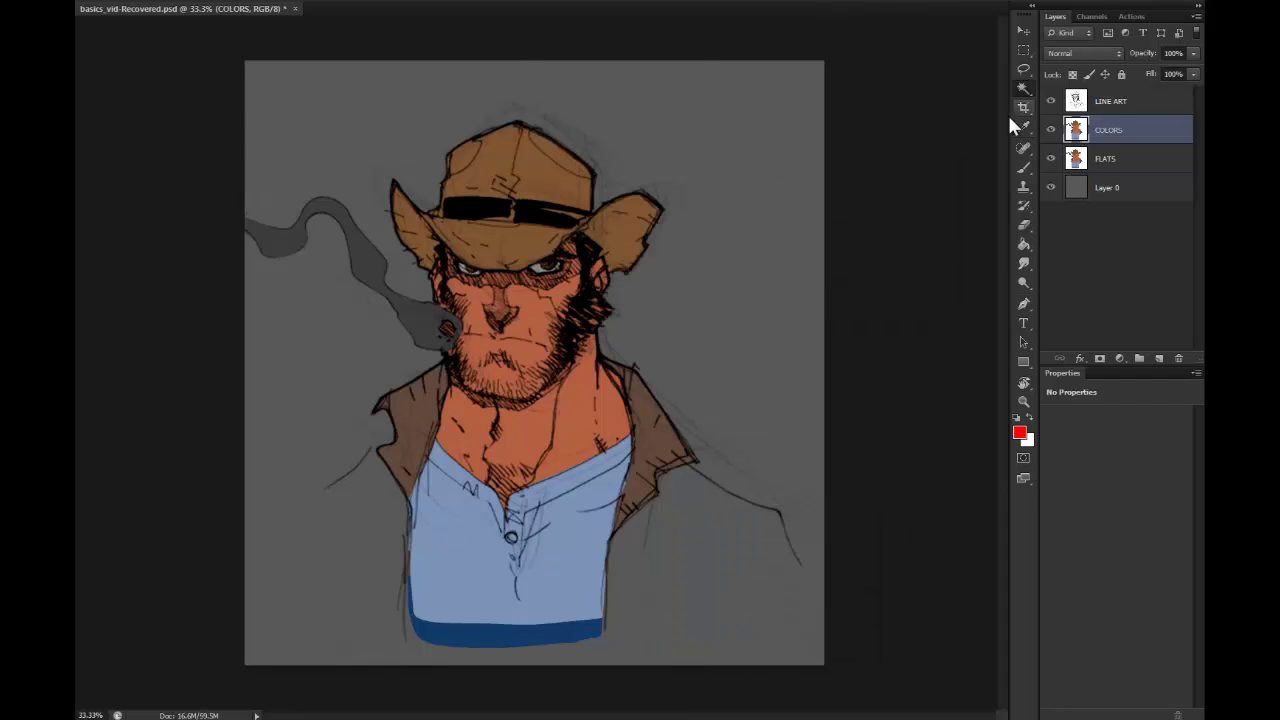
# Step: Try a Magic Wand selection of the face and neck skin on the FLATS layer, deselect it, and reactivate COLORS
pyautogui.click(1023, 170)
pyautogui.click(1023, 88)
pyautogui.hotkey('alt', '[')
pyautogui.click(540, 373)
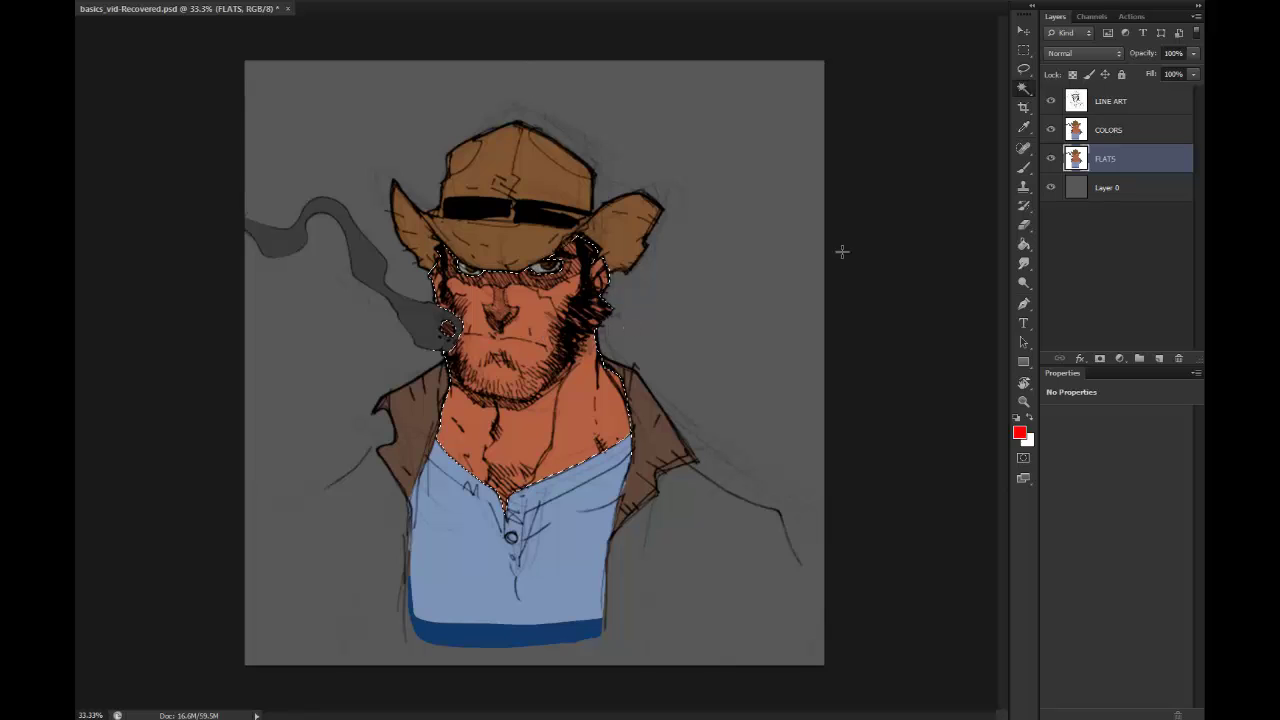
pyautogui.hotkey('ctrl', 'd')
pyautogui.click(1109, 135)
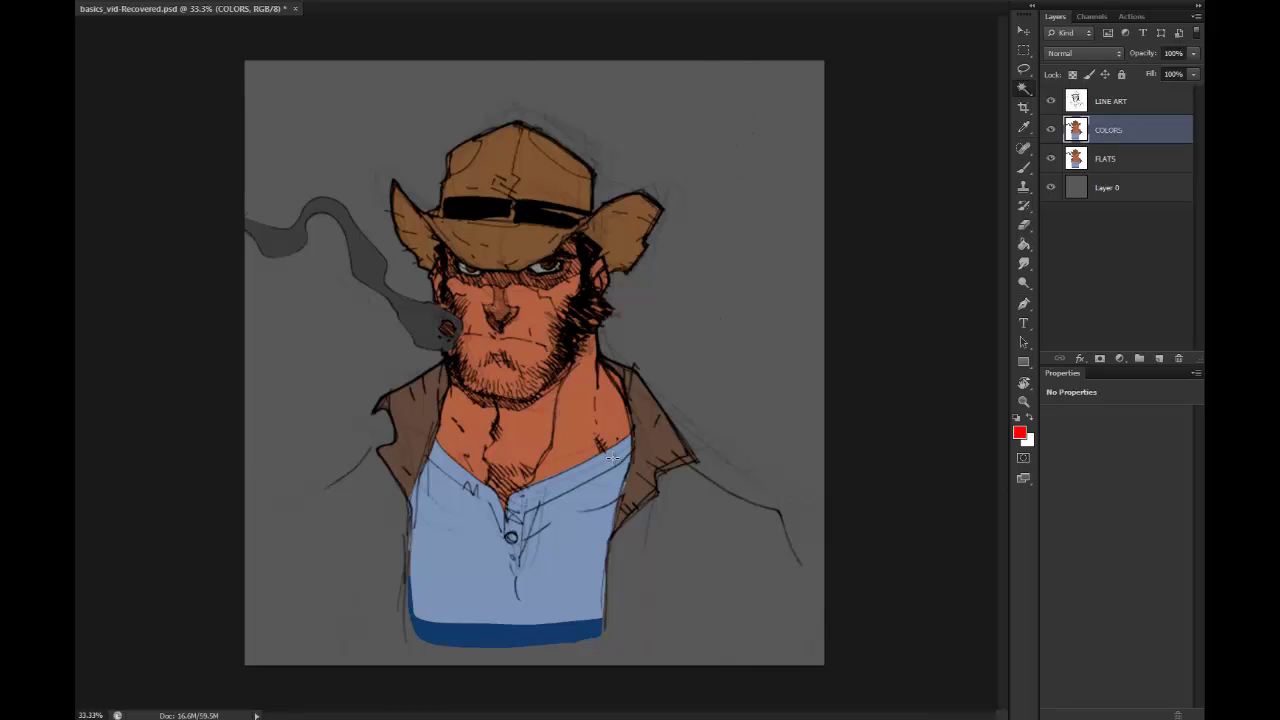
# Step: Fill the dark blue strip along the shirt's lower edge with the shirt's light blue on COLORS, and deselect
pyautogui.click(490, 636)
pyautogui.press('g')
pyautogui.keyDown('alt'); pyautogui.click(510, 540); pyautogui.keyUp('alt')
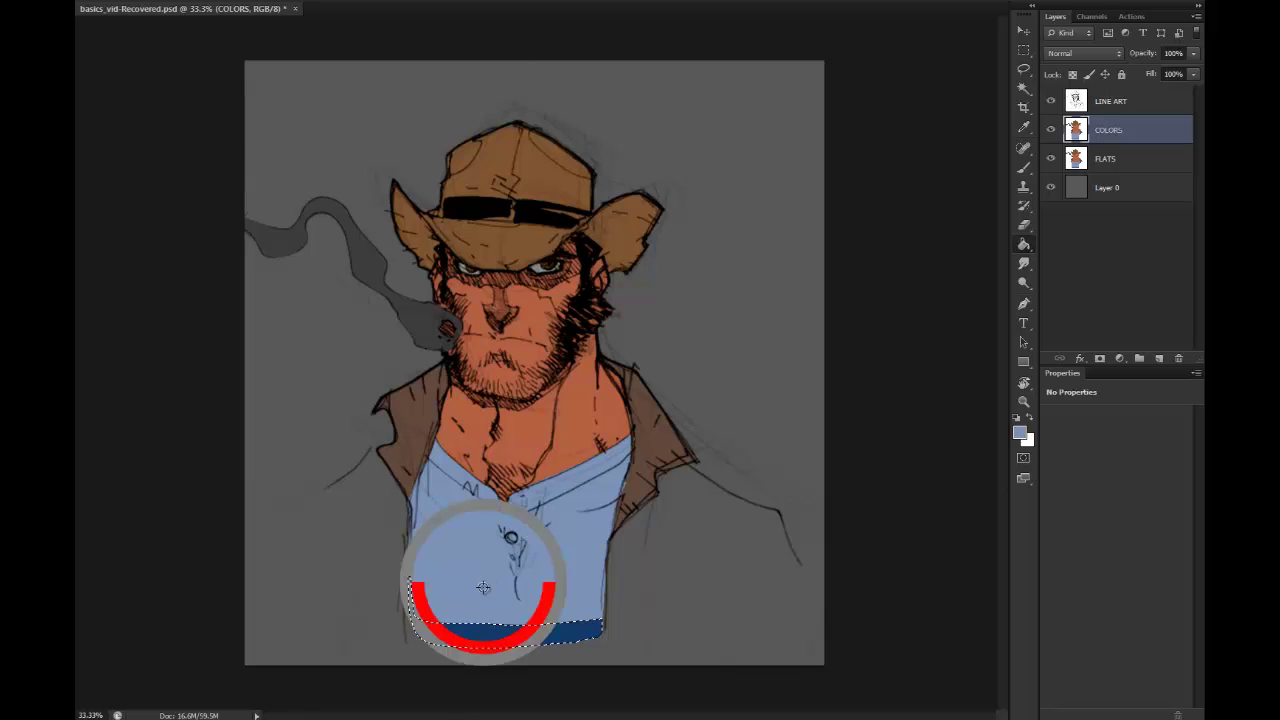
pyautogui.click(500, 632)
pyautogui.press('l')
pyautogui.hotkey('ctrl', 'd')
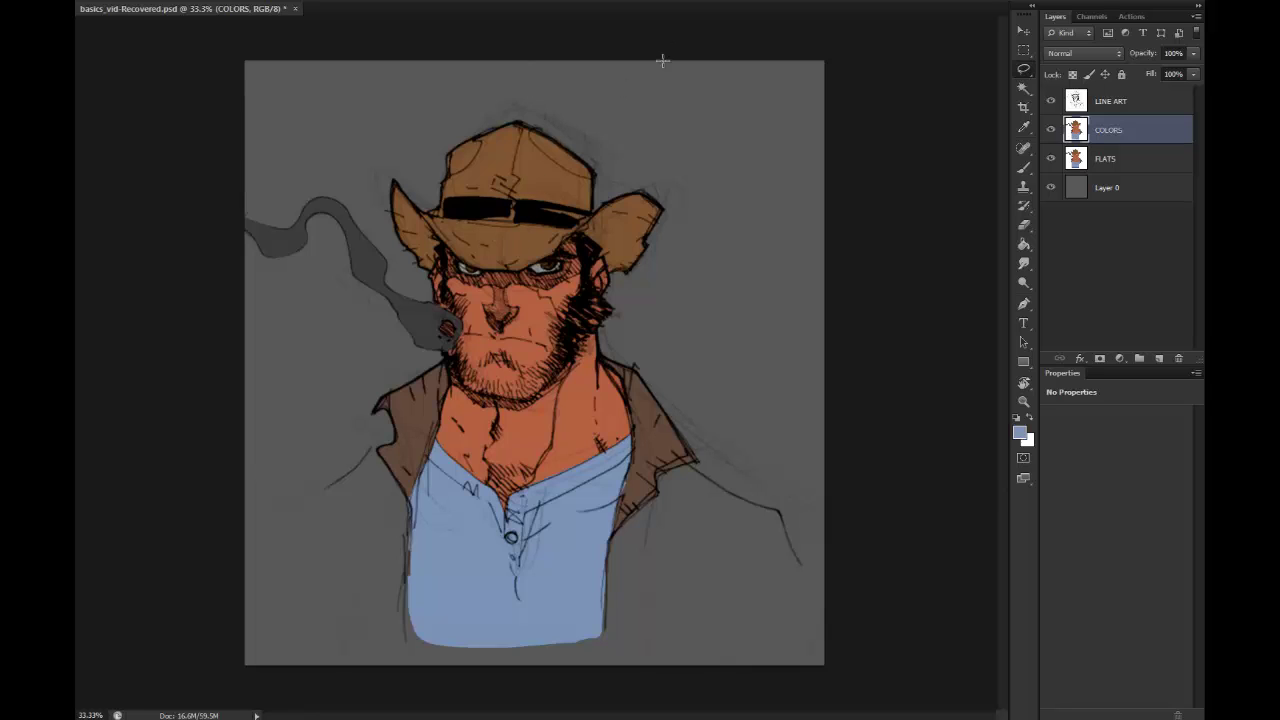
# Step: Select the hat's flat colour on COLORS with the Magic Wand and copy it onto its own layer
pyautogui.press('z')
pyautogui.press('l')
pyautogui.click(521, 173)
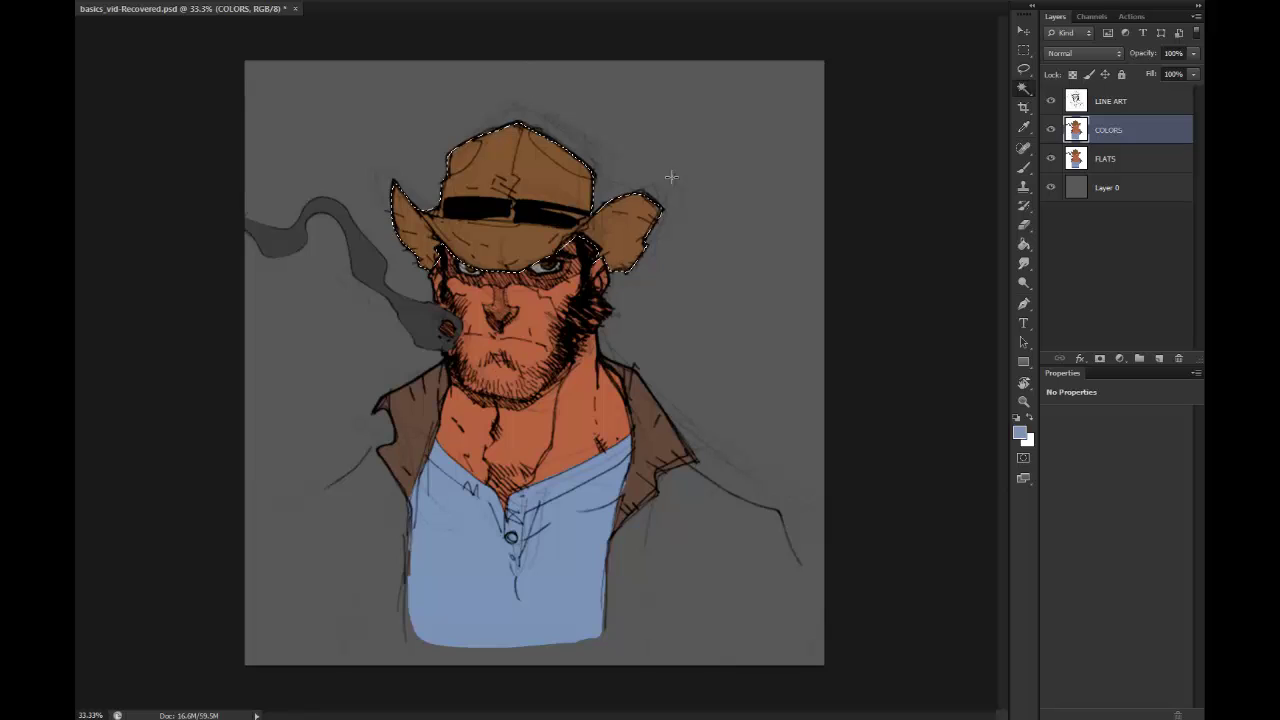
pyautogui.hotkey('ctrl', 'j')
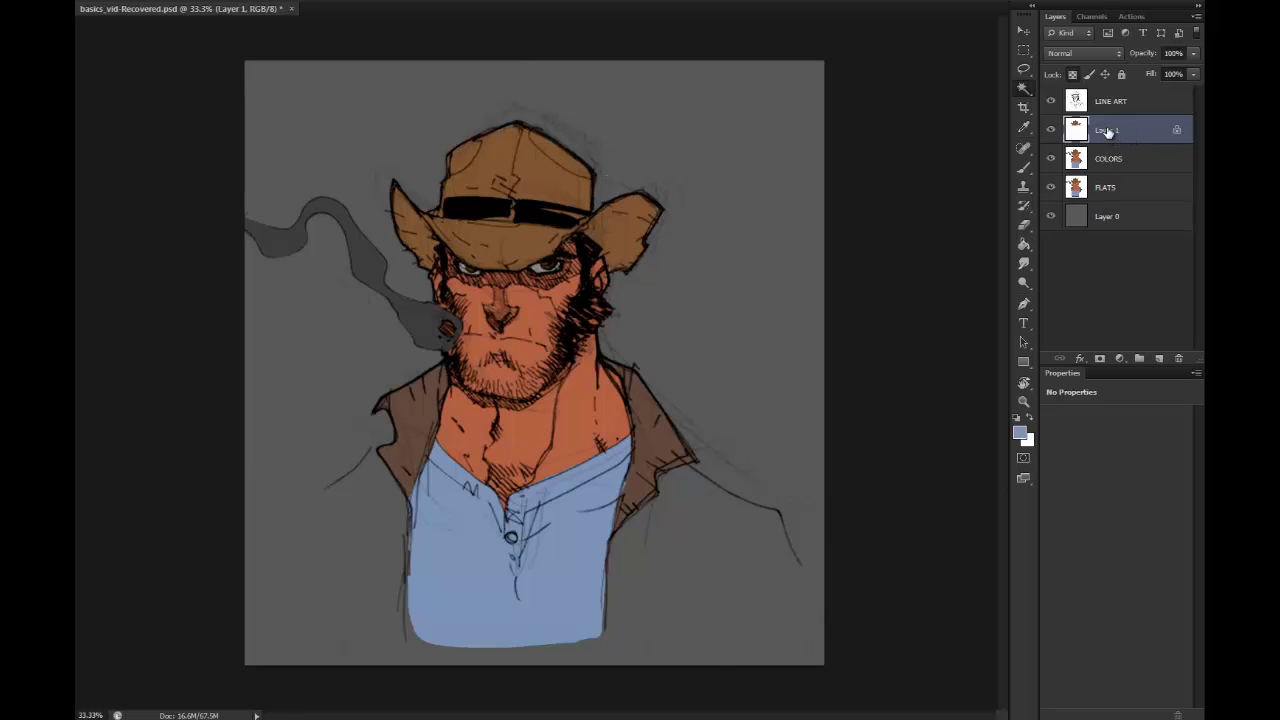
# Step: Isolate the hat layer by hiding LINE ART, COLORS and FLATS, restore their visibility, and delete the hat layer
pyautogui.moveTo(1050, 158); pyautogui.dragTo(1050, 187)
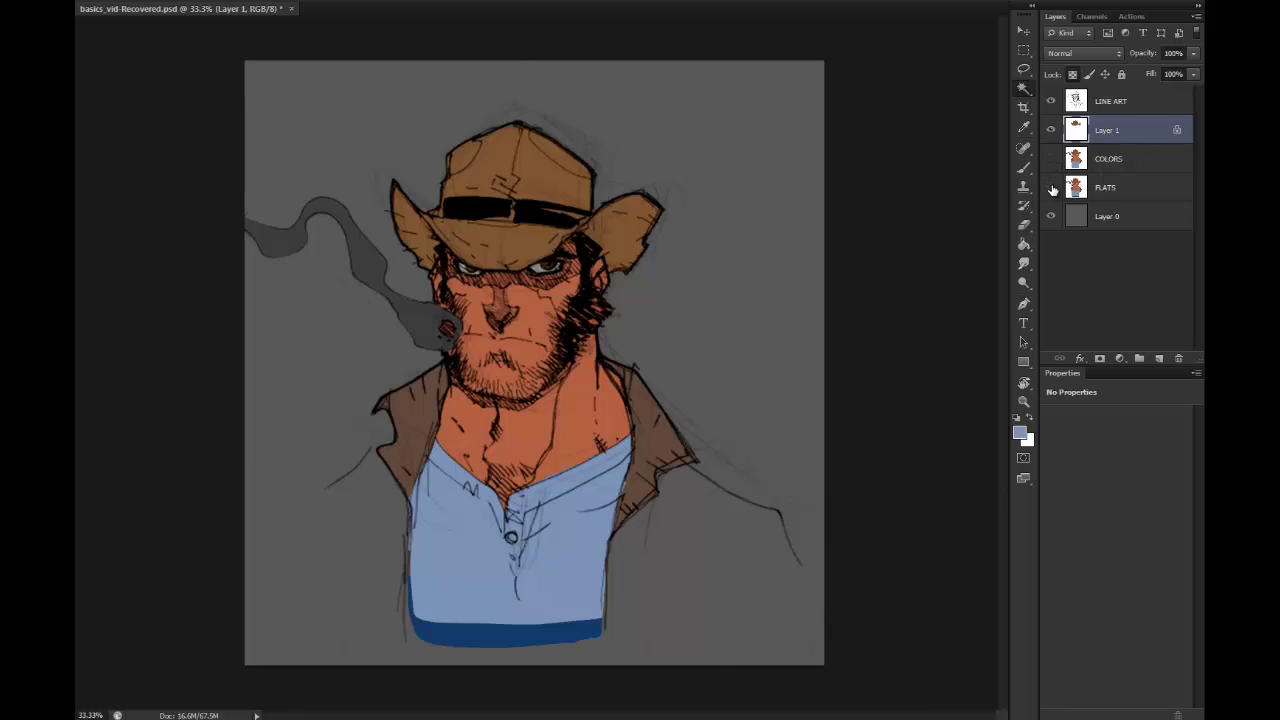
pyautogui.click(1057, 101)
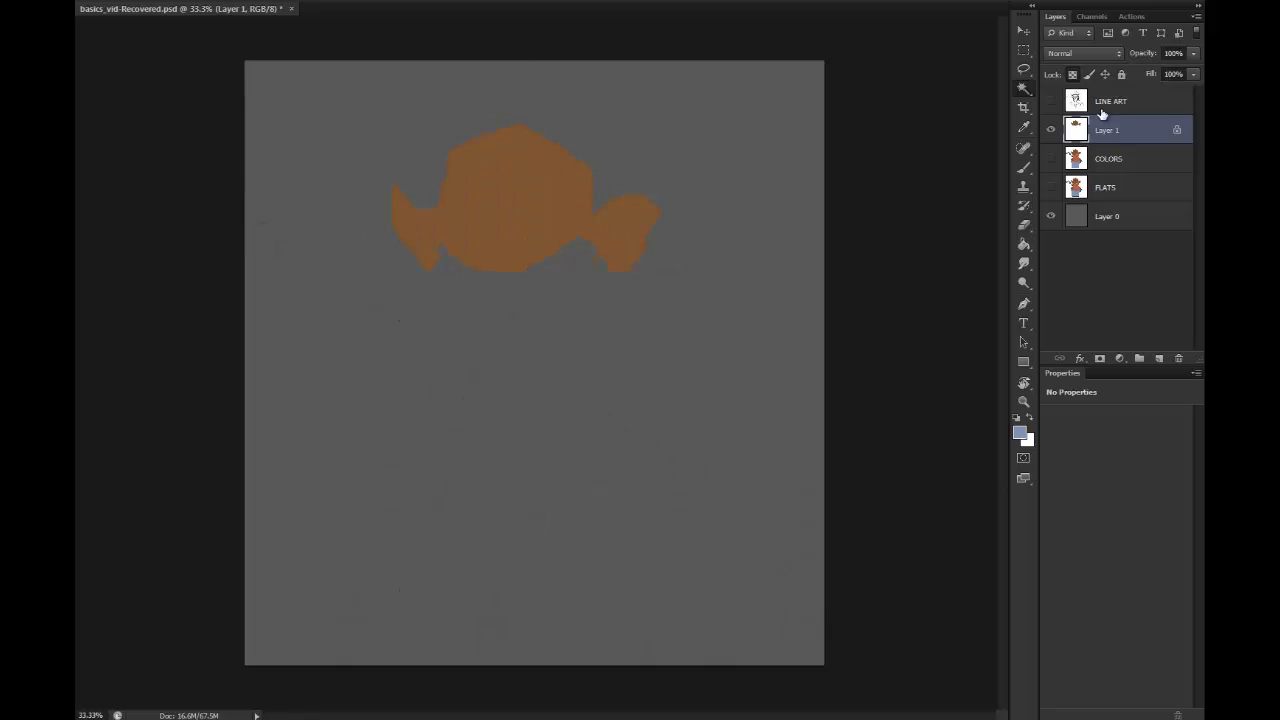
pyautogui.click(1051, 101)
pyautogui.moveTo(1053, 168); pyautogui.dragTo(1053, 218)
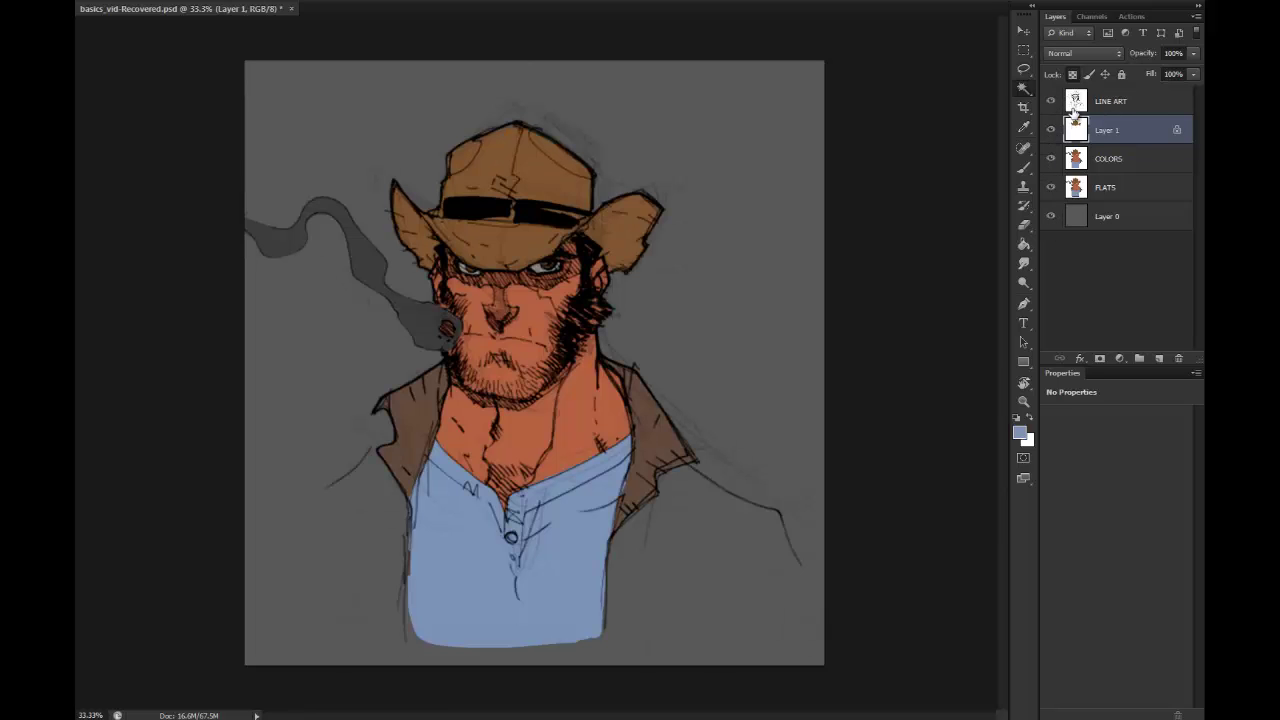
pyautogui.press('c')
pyautogui.press('Delete')
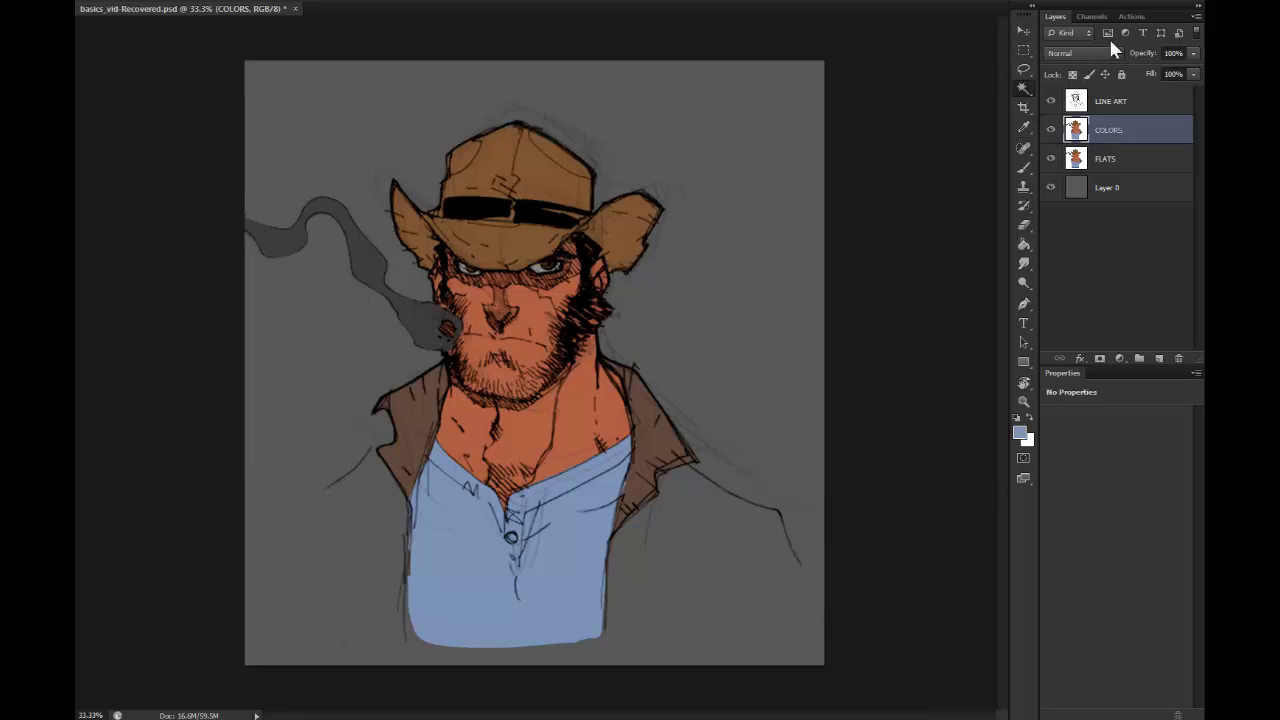
# Step: Examine the recorded steps of the KMR Color layer action
pyautogui.click(1133, 16)
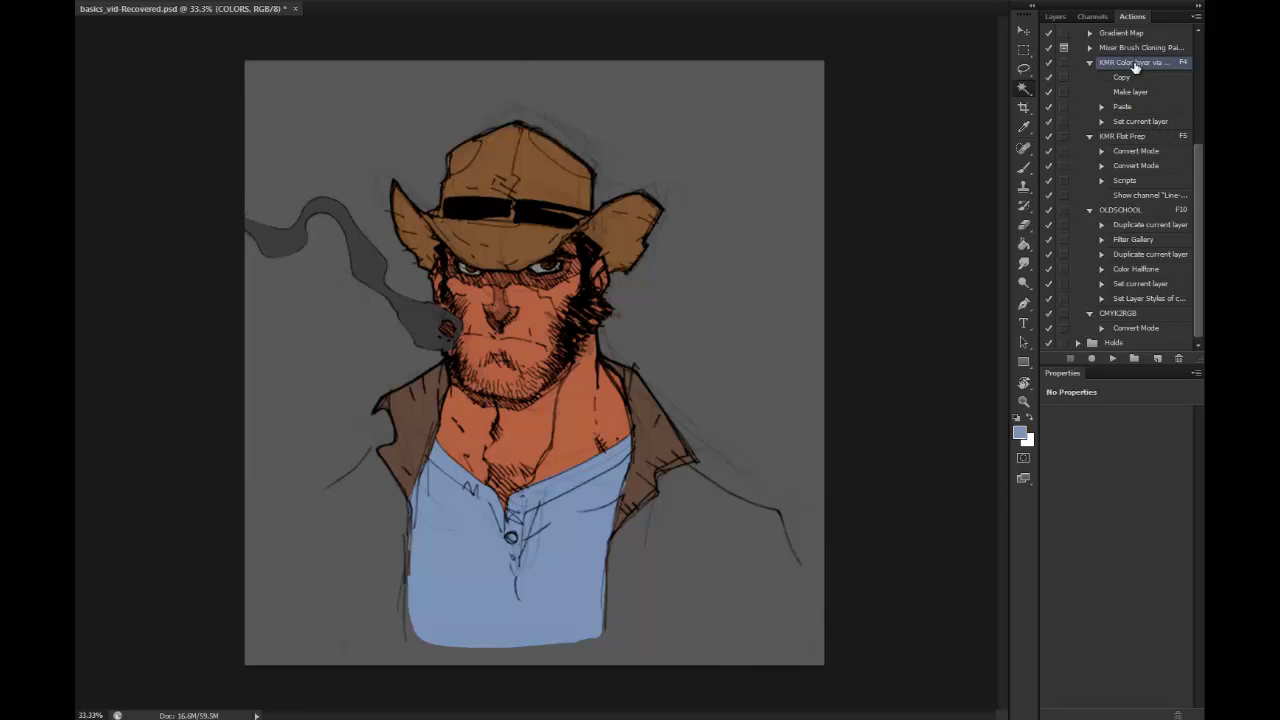
pyautogui.click(1056, 17)
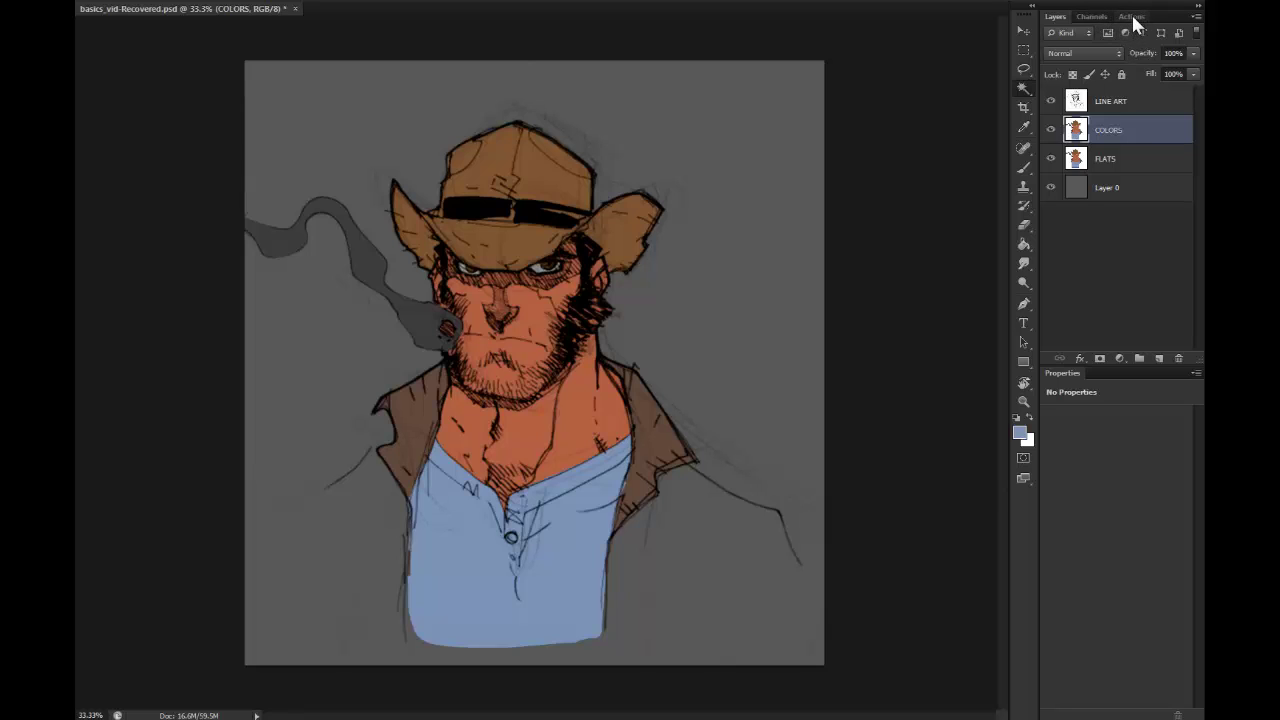
pyautogui.click(1132, 16)
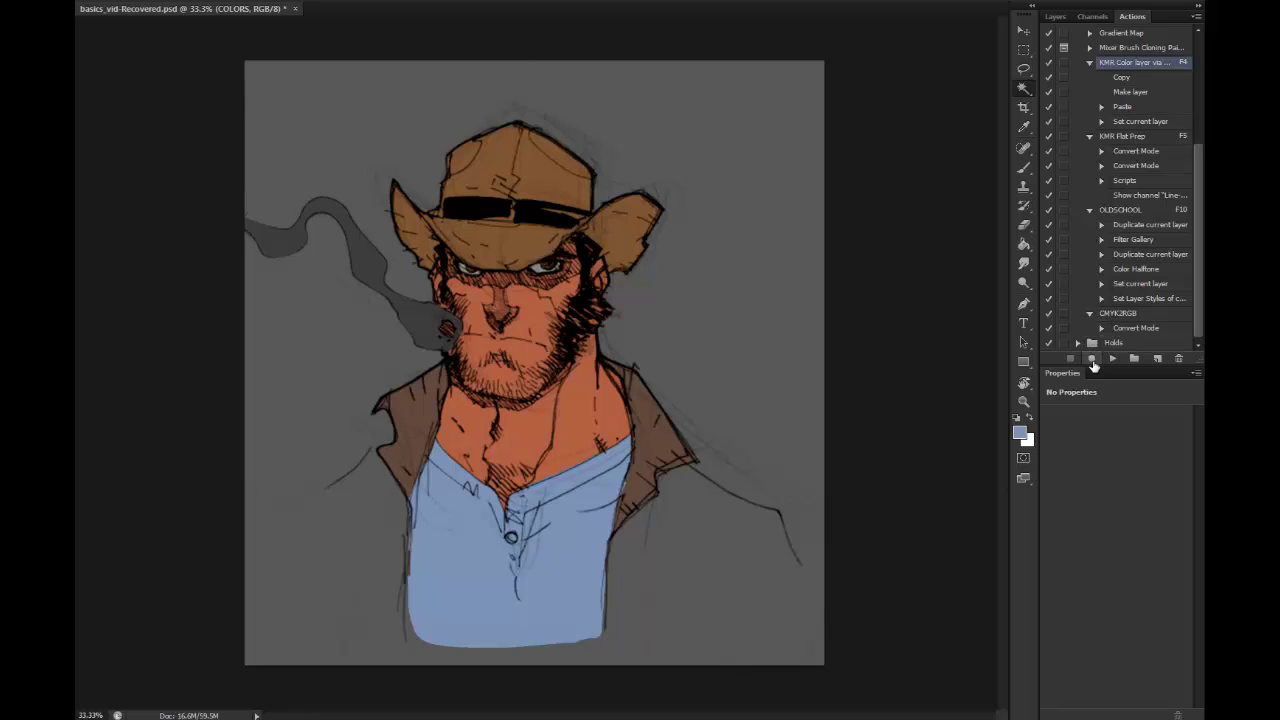
# Step: Copy the hat's flat colour from COLORS onto a new transparency-locked layer beneath LINE ART
pyautogui.click(1056, 17)
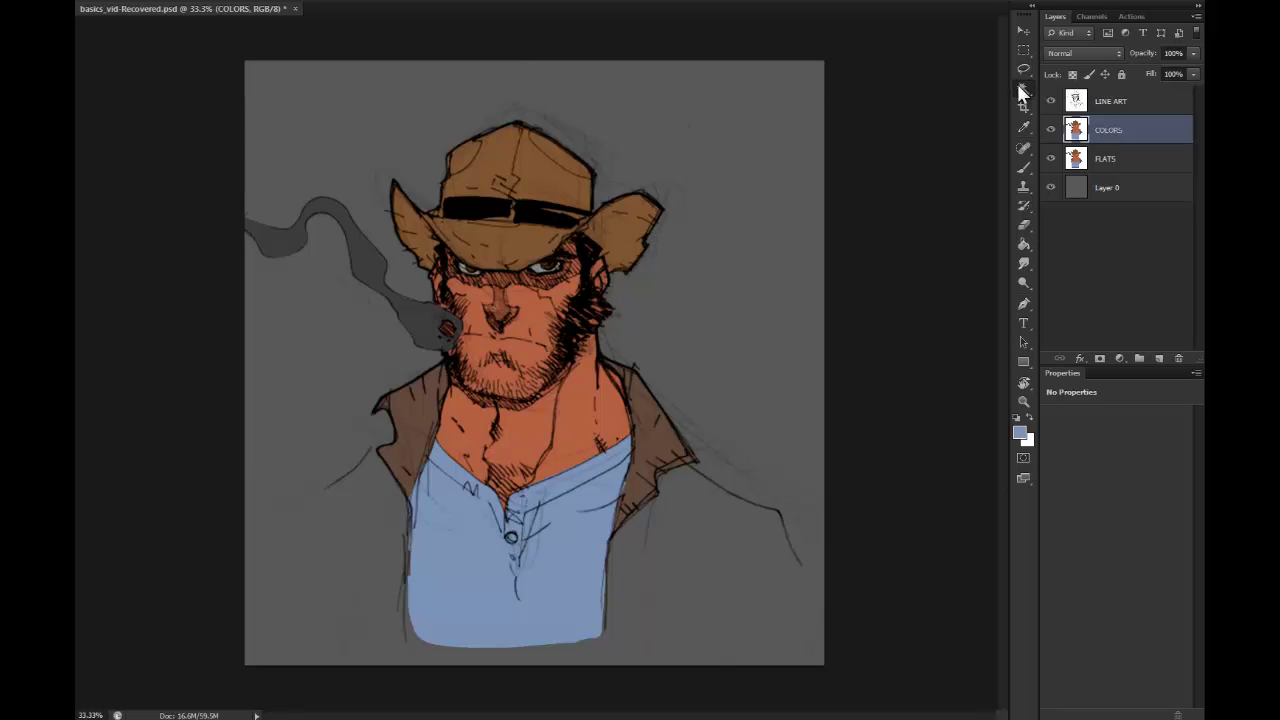
pyautogui.click(585, 238)
pyautogui.hotkey('ctrl', 'j')
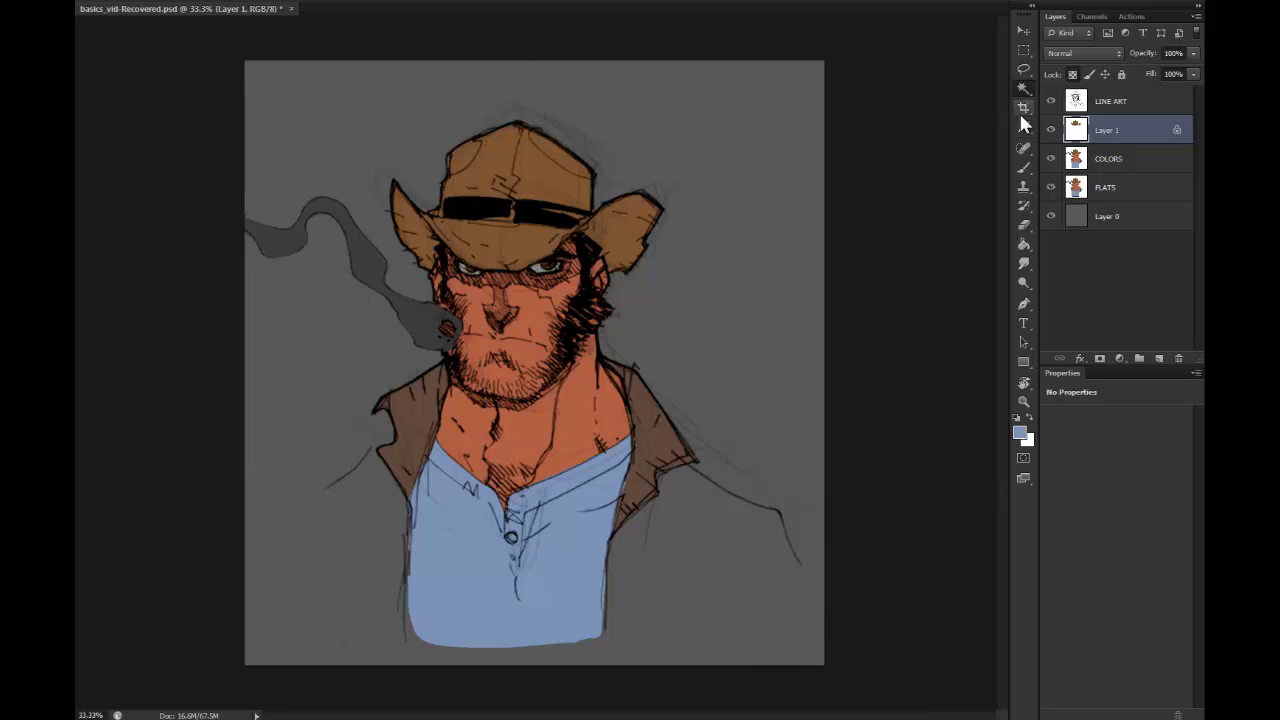
# Step: Try bright blue diagonal brush strokes across the hat on its locked layer, and undo them
pyautogui.click(1022, 168)
pyautogui.moveTo(575, 158); pyautogui.dragTo(472, 265)
pyautogui.moveTo(548, 138); pyautogui.dragTo(468, 232)
pyautogui.moveTo(520, 126)
pyautogui.mouseDown()
pyautogui.moveTo(420, 255)
pyautogui.moveTo(405, 225)
pyautogui.mouseUp()
pyautogui.moveTo(472, 160); pyautogui.dragTo(392, 212)
pyautogui.moveTo(590, 172); pyautogui.dragTo(458, 254)
pyautogui.moveTo(645, 196)
pyautogui.mouseDown()
pyautogui.moveTo(525, 270)
pyautogui.moveTo(610, 270)
pyautogui.mouseUp()
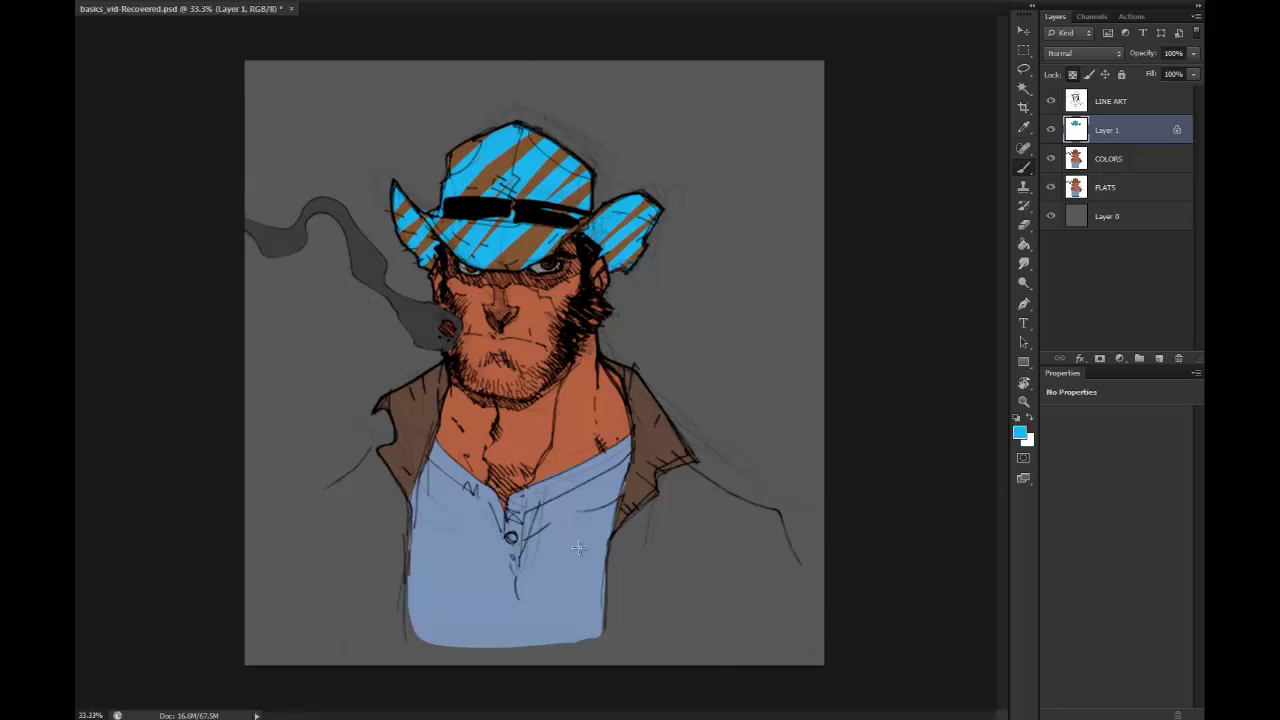
pyautogui.hotkey('ctrl', 'z')
pyautogui.moveTo(360, 127)
pyautogui.mouseDown()
pyautogui.moveTo(413, 162)
pyautogui.moveTo(445, 140)
pyautogui.moveTo(513, 198)
pyautogui.moveTo(548, 196)
pyautogui.moveTo(617, 258)
pyautogui.moveTo(639, 256)
pyautogui.moveTo(691, 286)
pyautogui.mouseUp()
pyautogui.hotkey('ctrl', 'z')
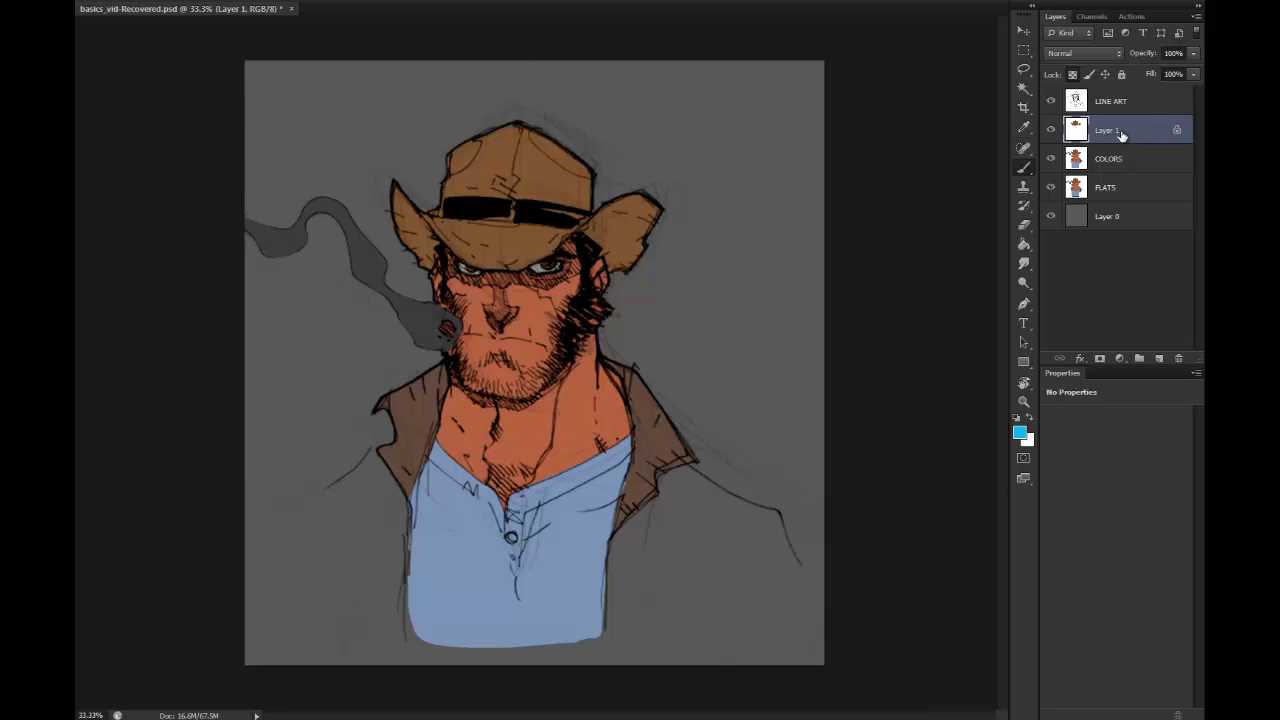
pyautogui.click(1138, 15)
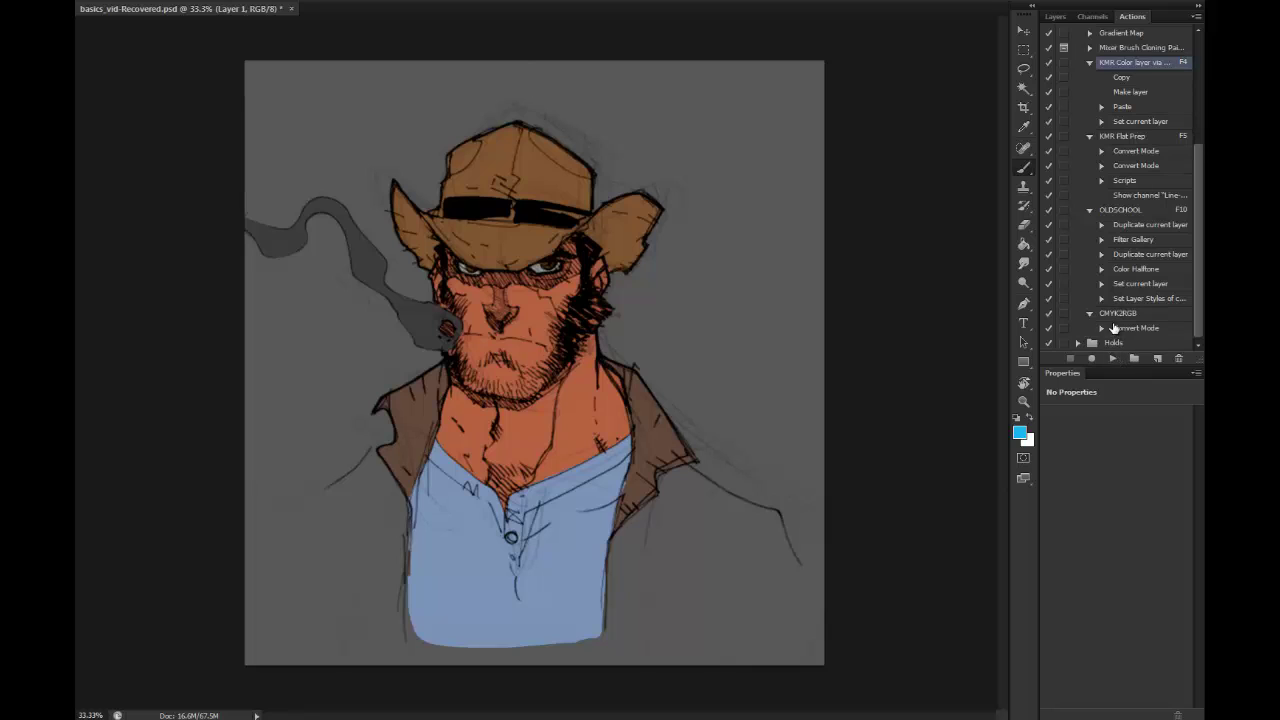
pyautogui.click(1056, 17)
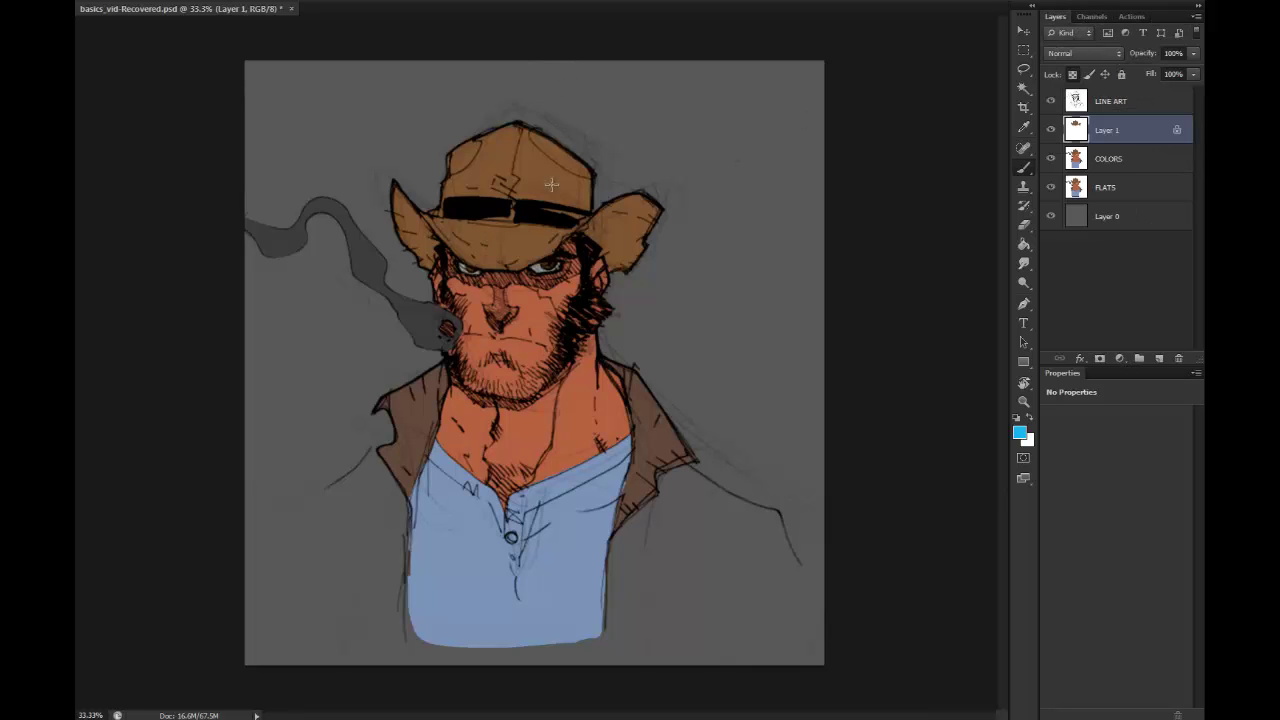
# Step: Lasso the lit areas of the hat's crown and front brim, leaving the crown's shaded side and dent out of the selection
pyautogui.click(1025, 68)
pyautogui.press('z')
pyautogui.click(545, 176)
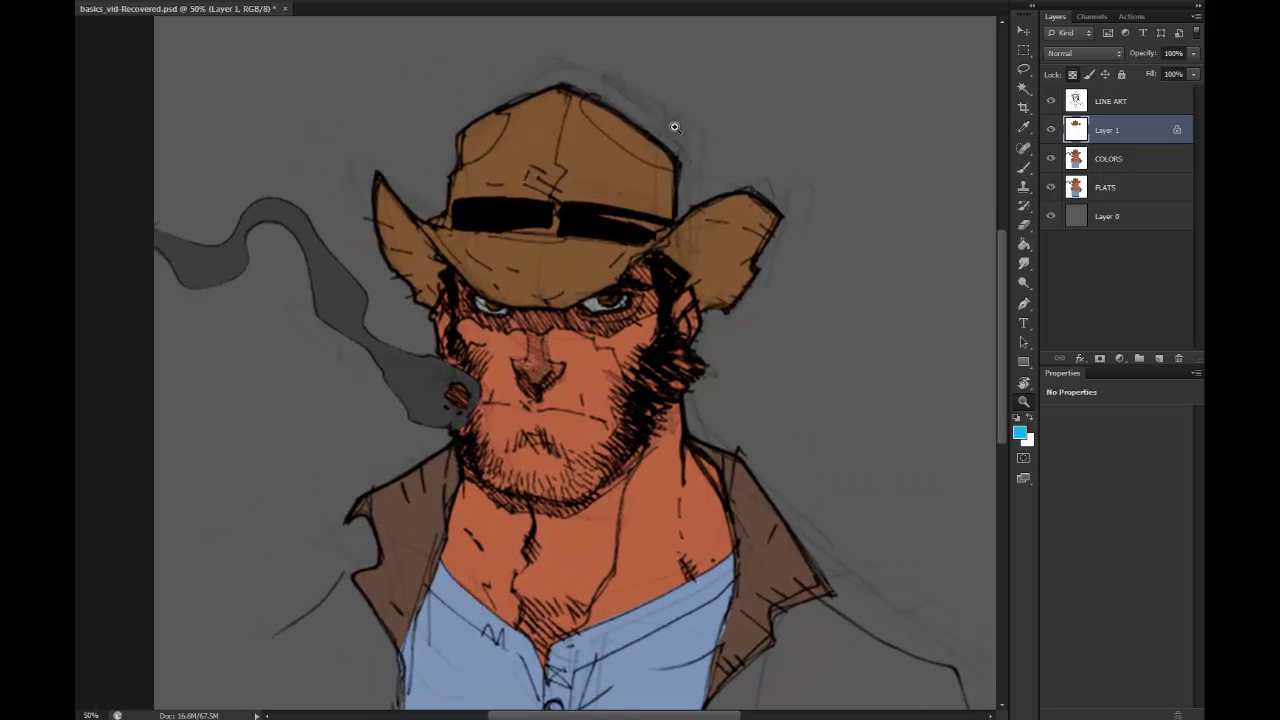
pyautogui.press('l')
pyautogui.moveTo(566, 70)
pyautogui.mouseDown()
pyautogui.moveTo(510, 130)
pyautogui.moveTo(504, 188)
pyautogui.moveTo(552, 196)
pyautogui.moveTo(626, 237)
pyautogui.moveTo(676, 236)
pyautogui.moveTo(657, 114)
pyautogui.moveTo(688, 53)
pyautogui.mouseUp()
pyautogui.moveTo(571, 60); pyautogui.dragTo(459, 128)
pyautogui.moveTo(511, 221)
pyautogui.mouseDown()
pyautogui.moveTo(447, 228)
pyautogui.moveTo(414, 215)
pyautogui.moveTo(512, 340)
pyautogui.moveTo(621, 289)
pyautogui.moveTo(684, 218)
pyautogui.moveTo(720, 129)
pyautogui.moveTo(565, 52)
pyautogui.mouseUp()
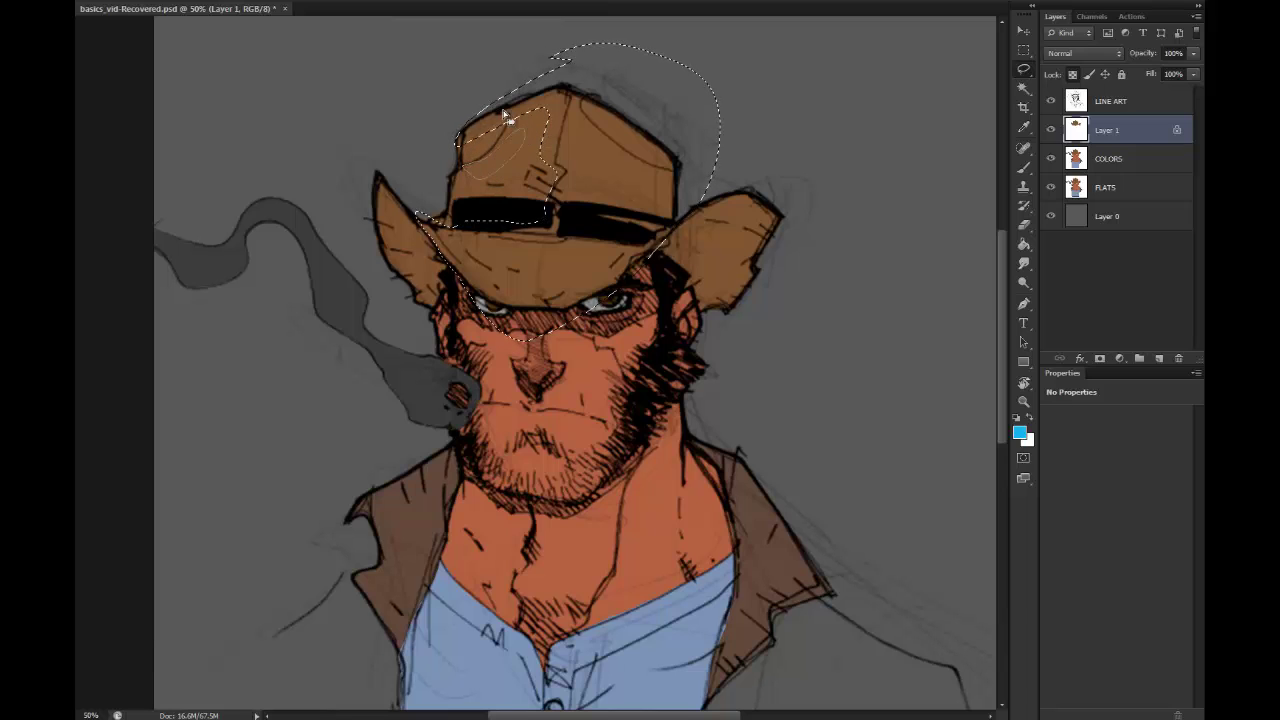
# Step: Load the HI-FI CUT GRAD BRUSH preset for painting inside the hat selection
pyautogui.press('z')
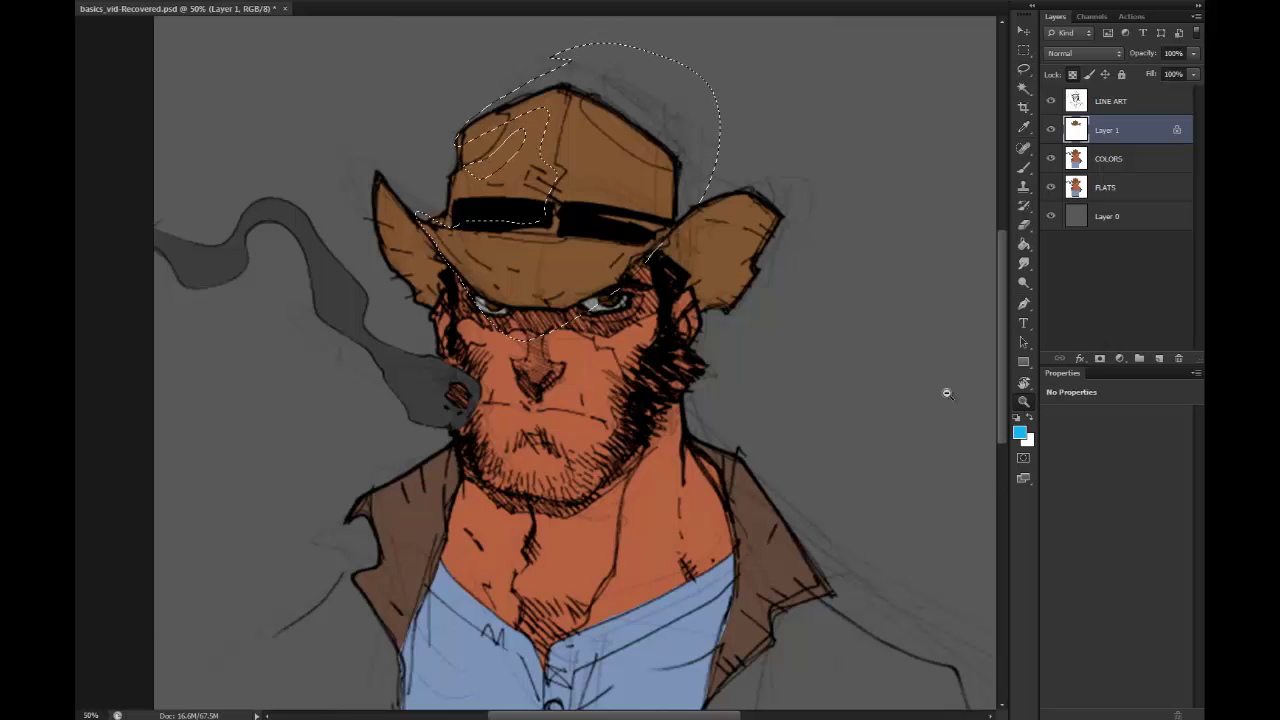
pyautogui.keyDown('alt'); pyautogui.click(907, 413); pyautogui.keyUp('alt')
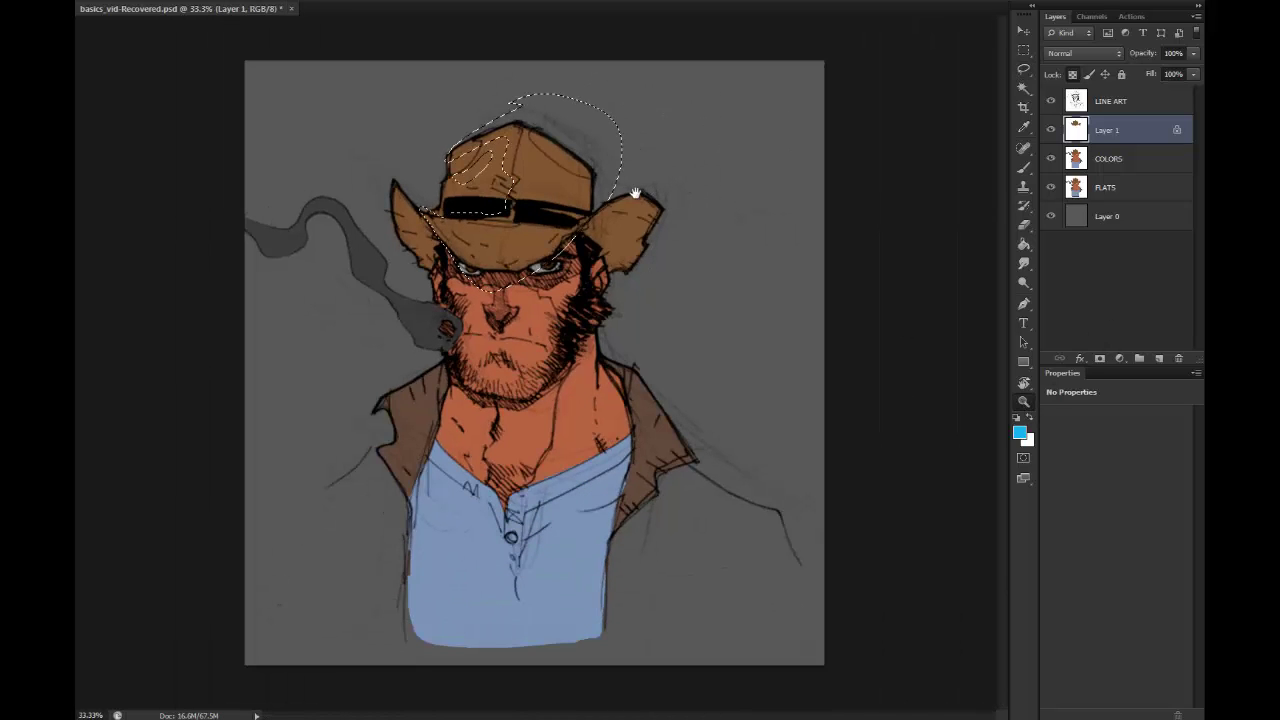
pyautogui.press('b')
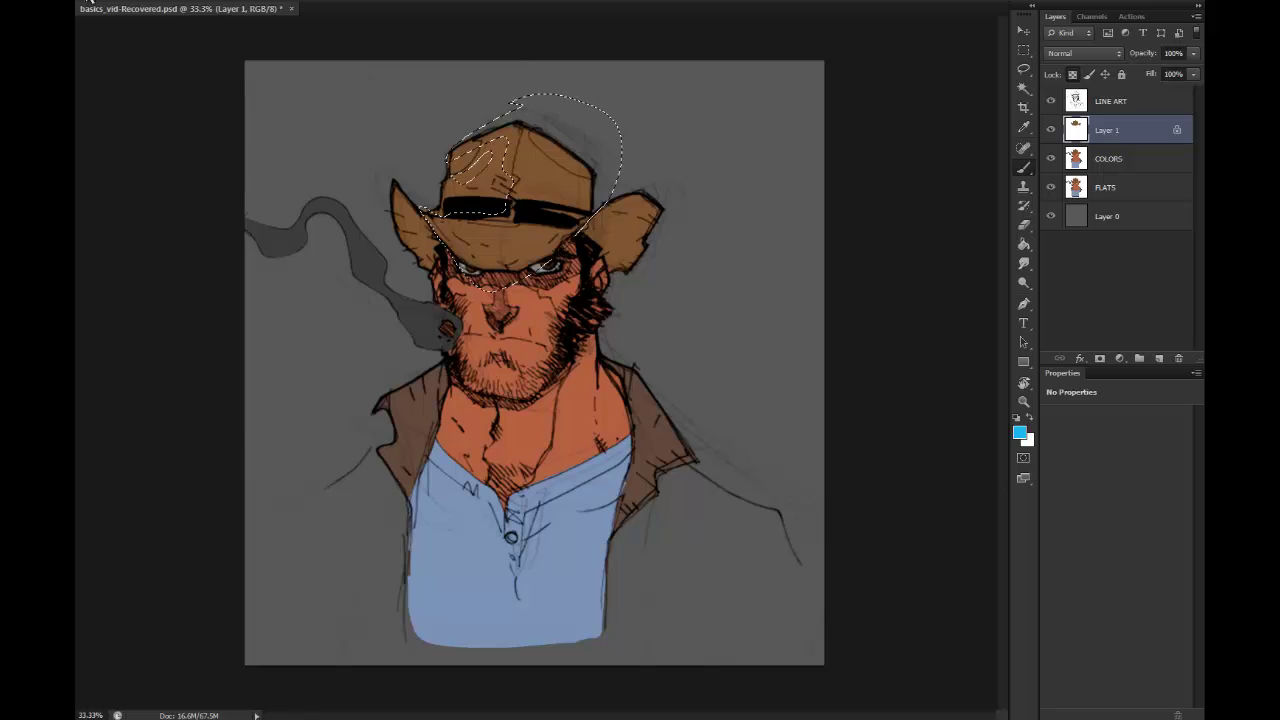
pyautogui.click(88, 3)
pyautogui.click(160, 249)
pyautogui.click(157, 213)
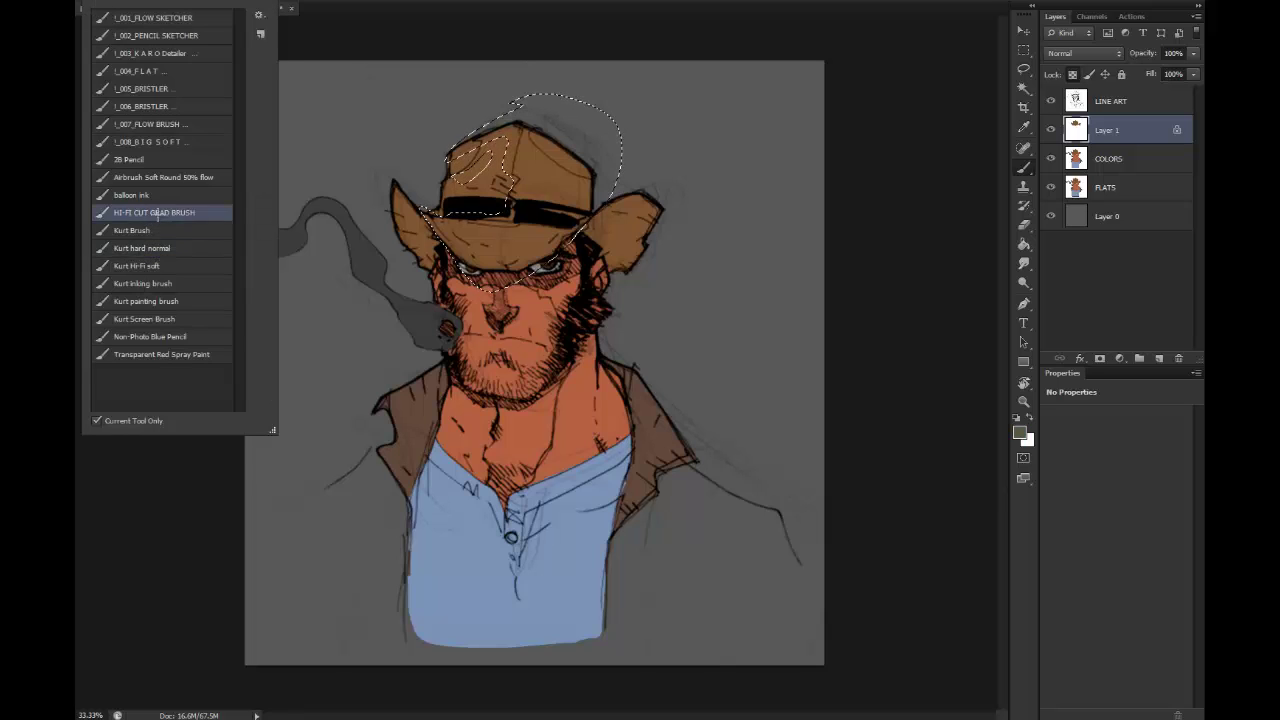
pyautogui.click(157, 213)
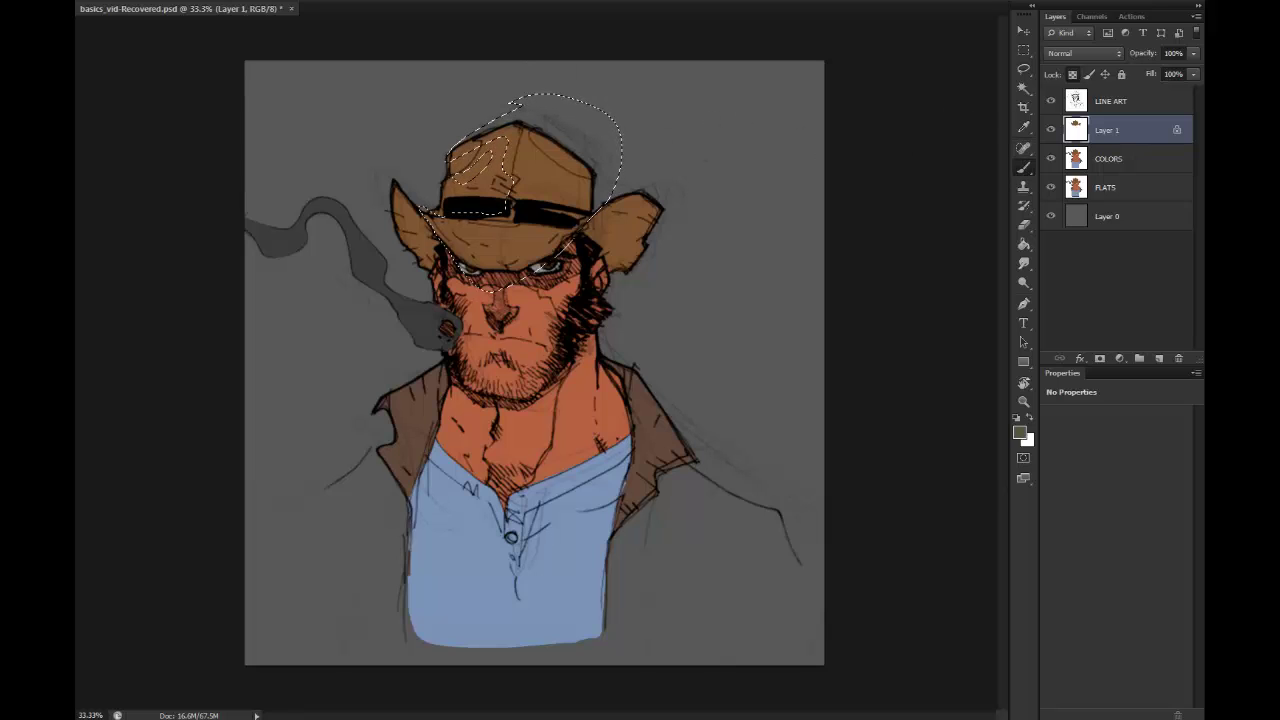
# Step: Set a light orange foreground colour and enlarge the brush to about 1065 px in diameter over the hat
pyautogui.keyDown('alt'); pyautogui.click(564, 250); pyautogui.keyUp('alt')
pyautogui.moveTo(528, 128)
pyautogui.mouseDown()
pyautogui.moveTo(574, 149)
pyautogui.moveTo(516, 98)
pyautogui.moveTo(494, 158)
pyautogui.moveTo(494, 124)
pyautogui.moveTo(468, 128)
pyautogui.moveTo(475, 146)
pyautogui.moveTo(525, 133)
pyautogui.moveTo(538, 158)
pyautogui.moveTo(524, 160)
pyautogui.moveTo(552, 168)
pyautogui.moveTo(695, 162)
pyautogui.moveTo(520, 166)
pyautogui.moveTo(685, 160)
pyautogui.moveTo(586, 171)
pyautogui.moveTo(599, 172)
pyautogui.moveTo(594, 156)
pyautogui.moveTo(556, 172)
pyautogui.moveTo(664, 159)
pyautogui.moveTo(596, 178)
pyautogui.moveTo(598, 62)
pyautogui.moveTo(569, 383)
pyautogui.mouseUp()
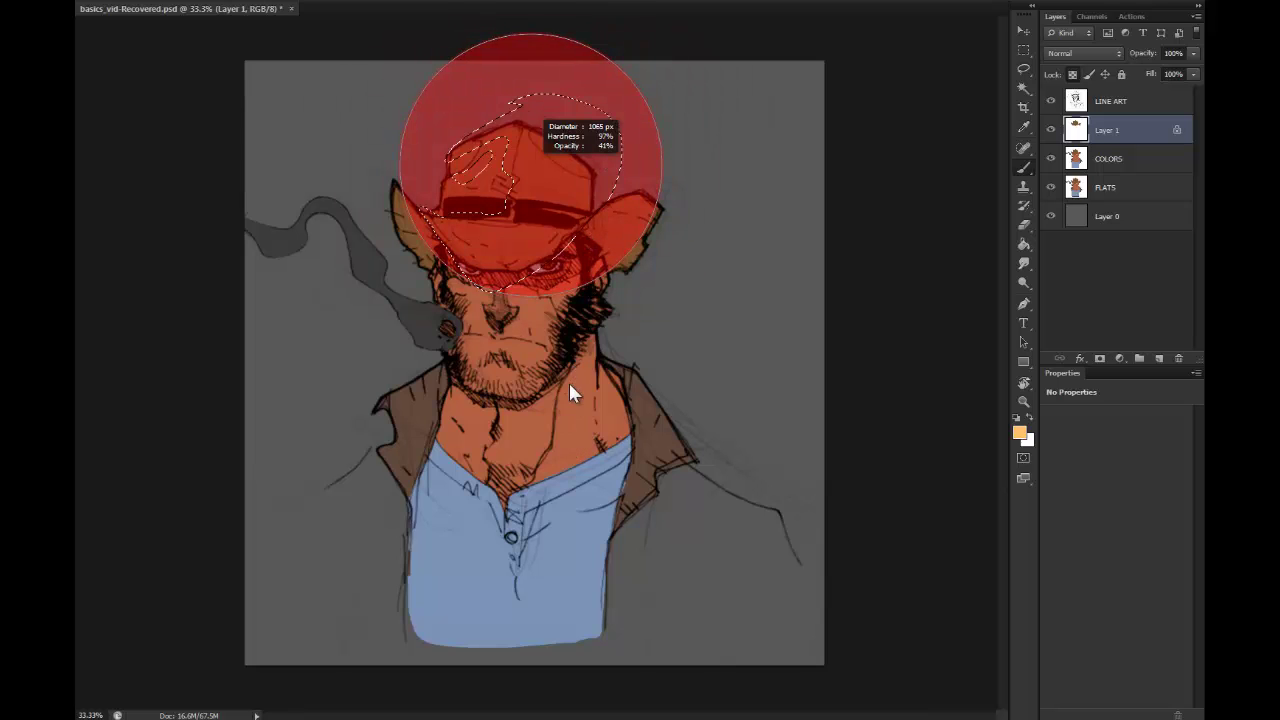
pyautogui.moveTo(578, 220)
pyautogui.mouseDown()
pyautogui.moveTo(573, 50)
pyautogui.moveTo(590, 55)
pyautogui.moveTo(581, 114)
pyautogui.mouseUp()
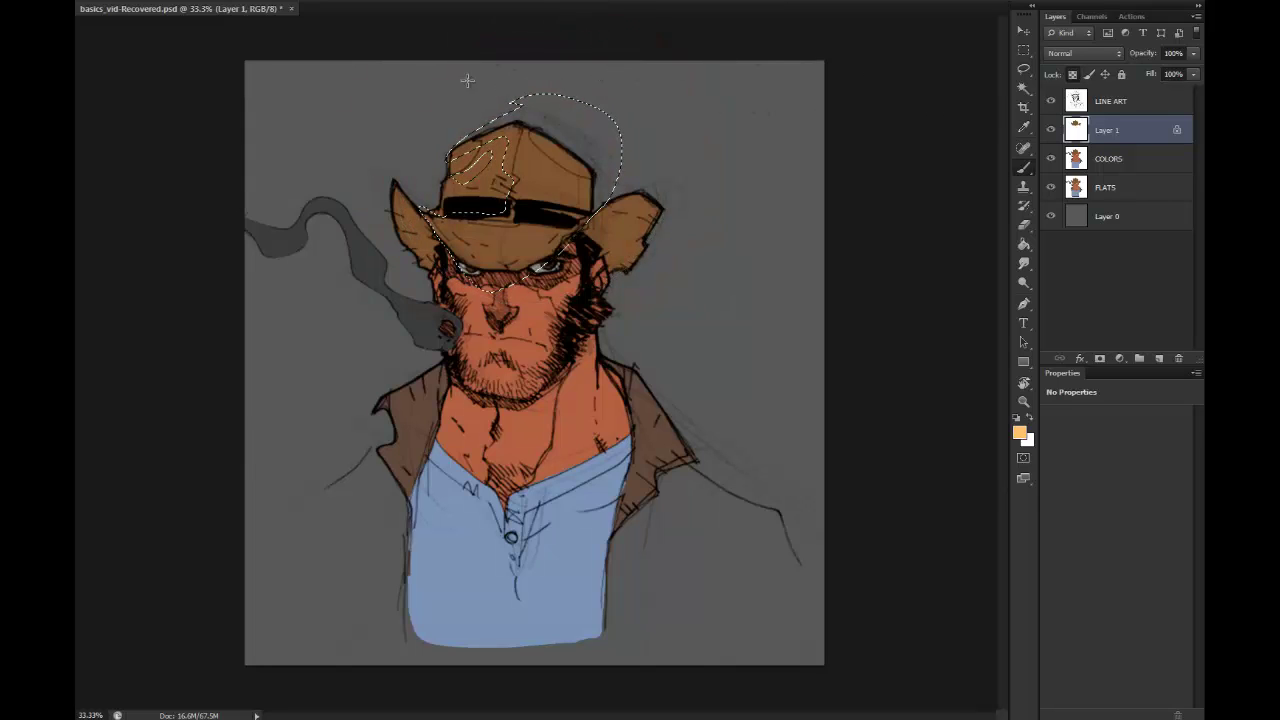
# Step: Try a light orange brush stroke across the selected crown and brim of the hat, and undo it
pyautogui.moveTo(466, 80); pyautogui.dragTo(608, 203)
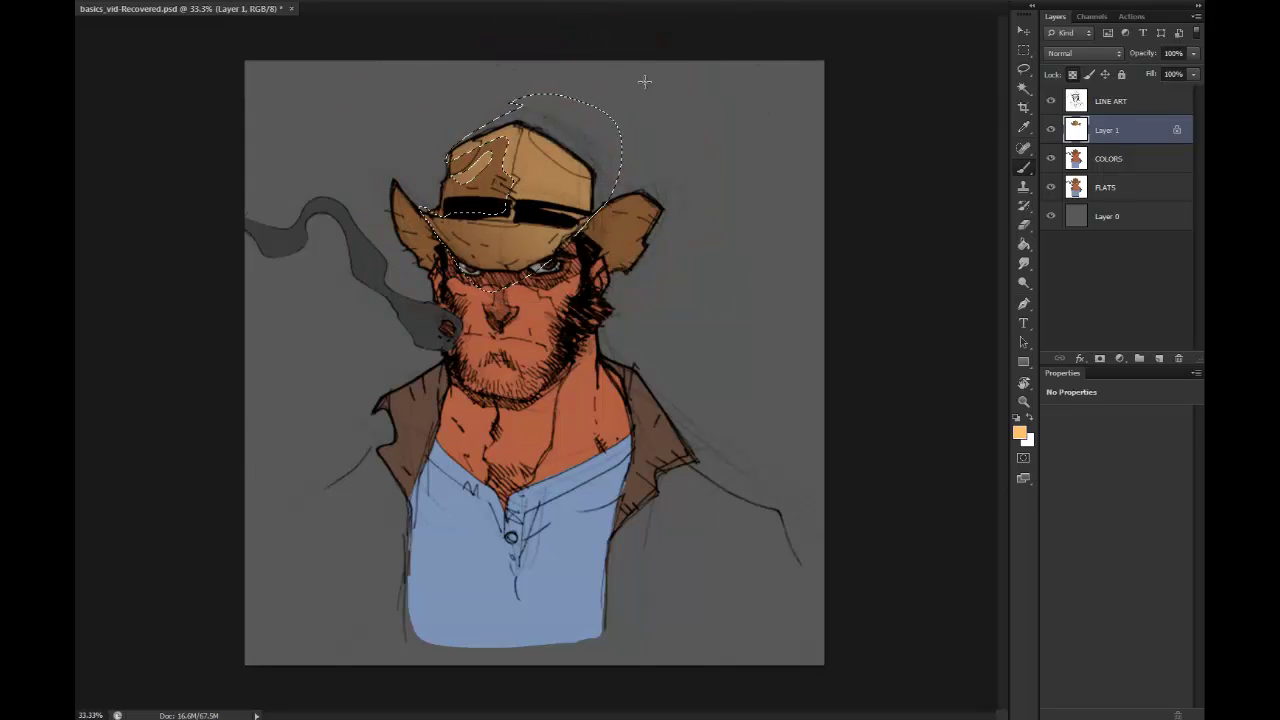
pyautogui.moveTo(180, 8); pyautogui.dragTo(664, 2)
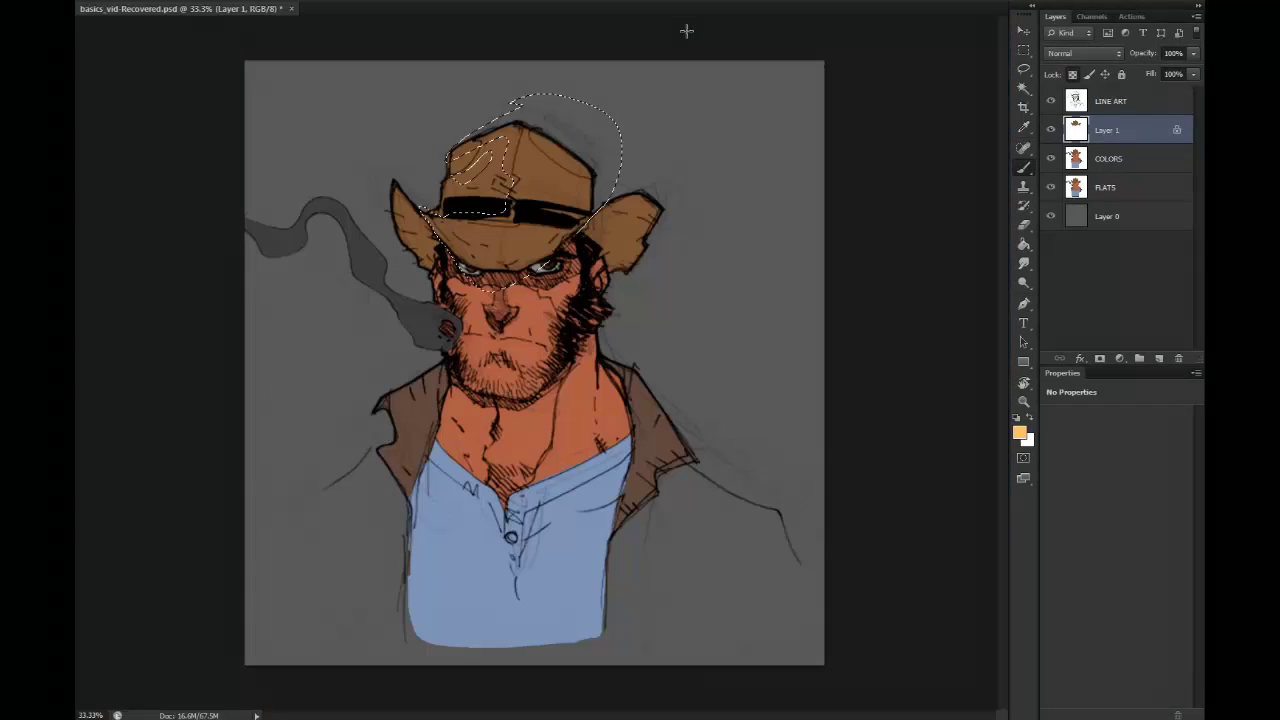
pyautogui.hotkey('ctrl', '-')
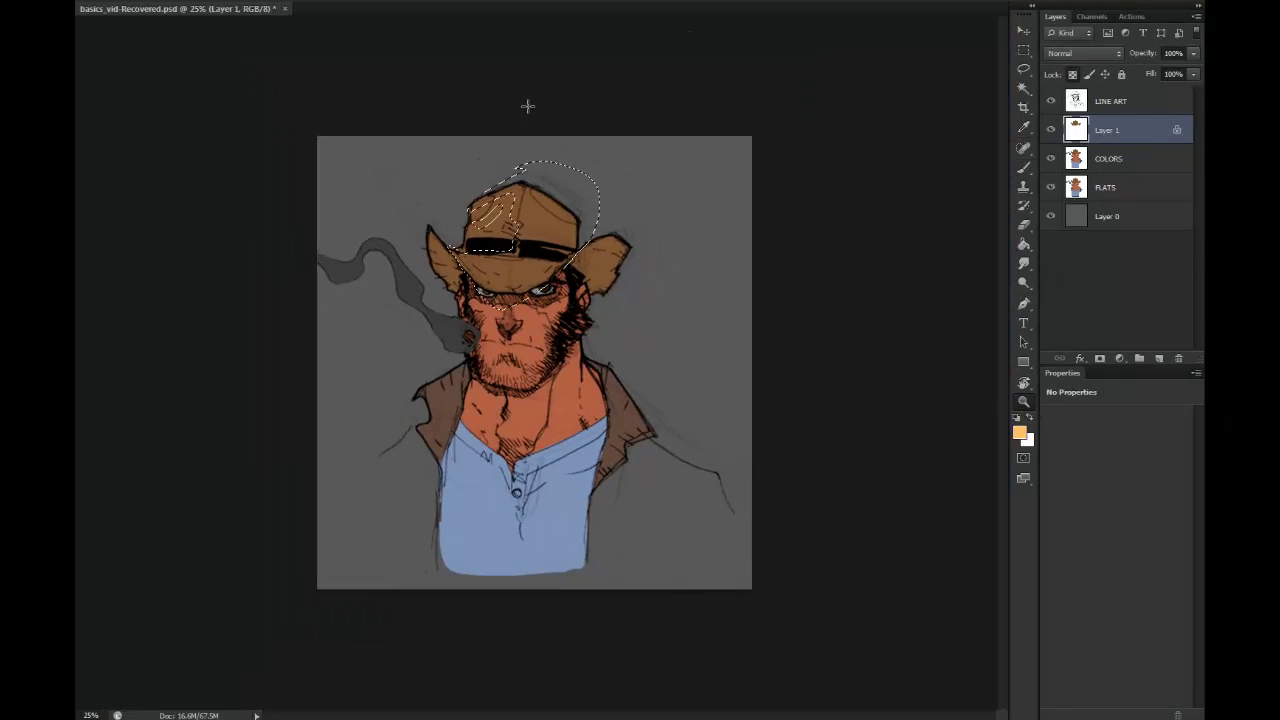
# Step: Try several light orange brush strokes over the lassoed crown and front brim, undoing the earlier attempts, and deselect
pyautogui.moveTo(500, 196)
pyautogui.mouseDown()
pyautogui.moveTo(583, 186)
pyautogui.moveTo(566, 245)
pyautogui.mouseUp()
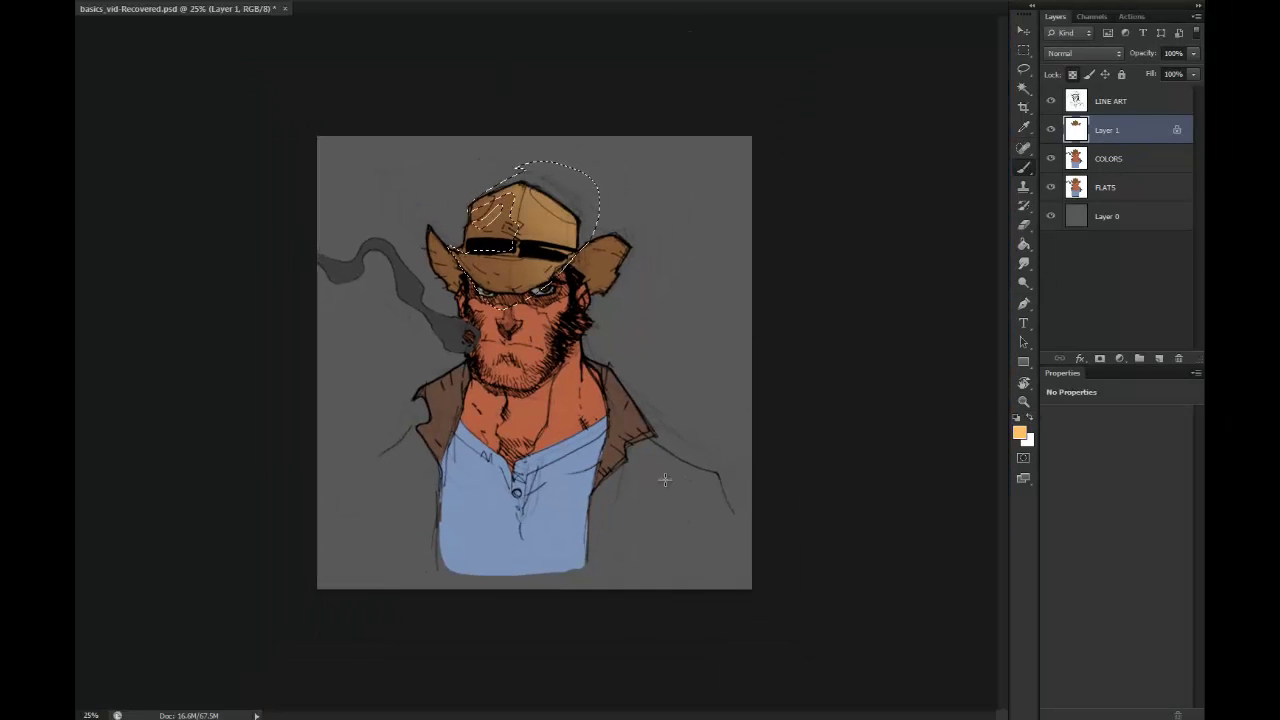
pyautogui.hotkey('ctrl', 'z')
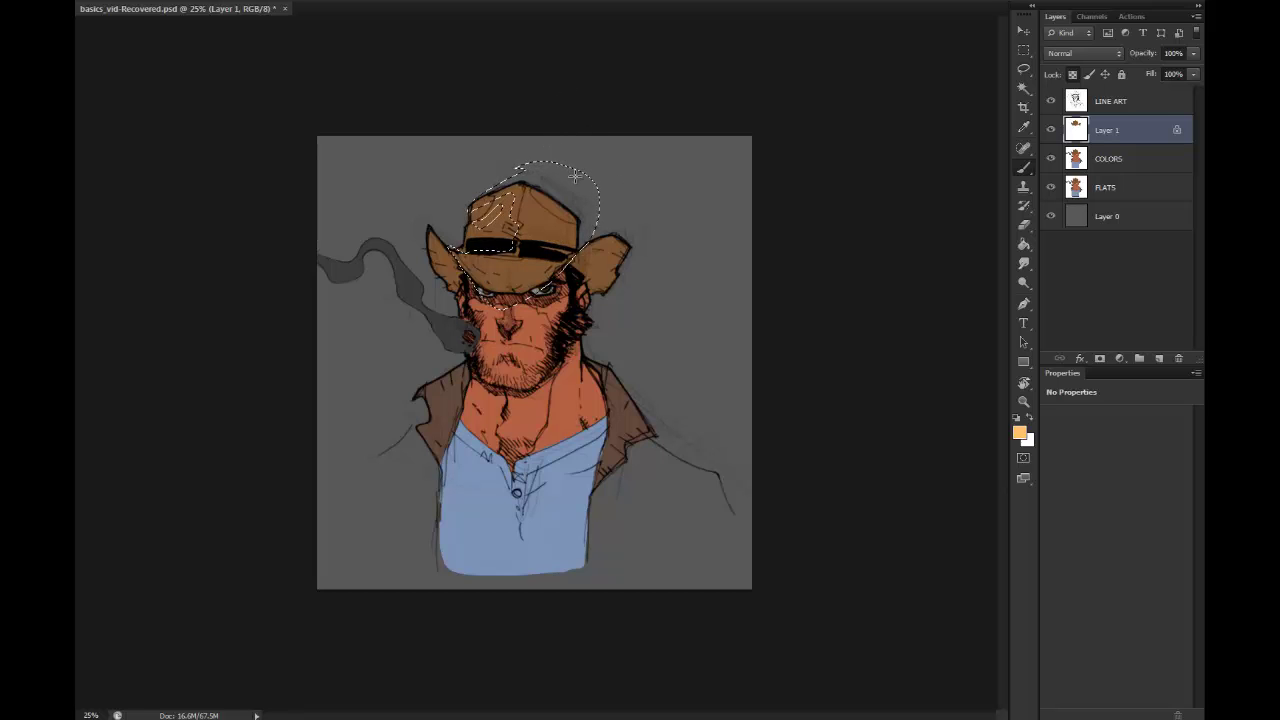
pyautogui.moveTo(512, 149); pyautogui.dragTo(550, 155)
pyautogui.moveTo(543, 161)
pyautogui.mouseDown()
pyautogui.moveTo(526, 157)
pyautogui.moveTo(566, 483)
pyautogui.mouseUp()
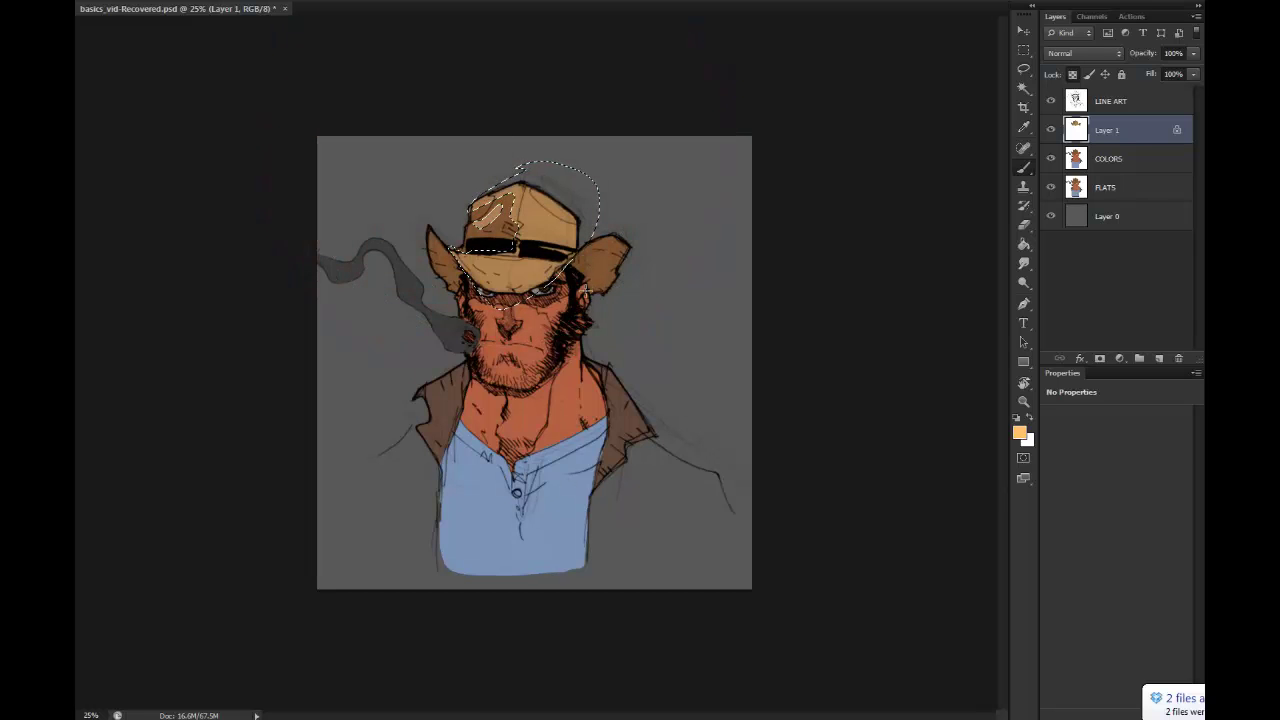
pyautogui.hotkey('ctrl', 'z')
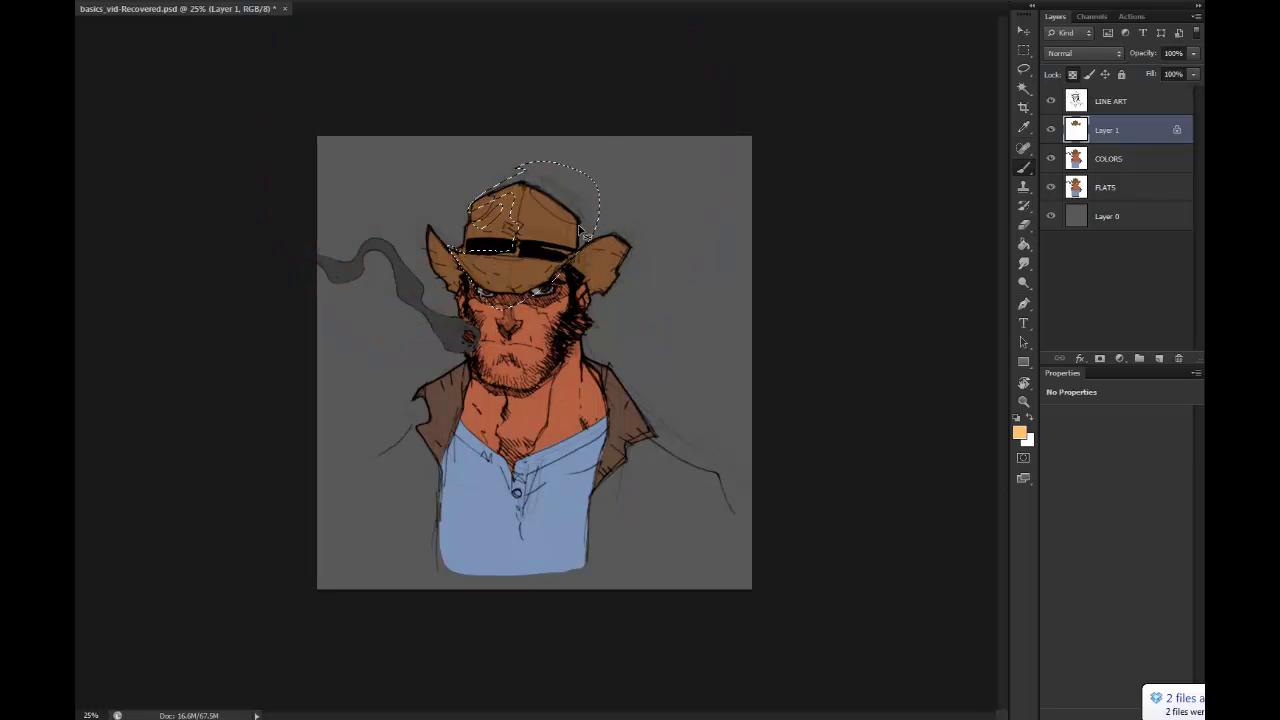
pyautogui.moveTo(551, 141)
pyautogui.mouseDown()
pyautogui.moveTo(492, 144)
pyautogui.moveTo(509, 145)
pyautogui.moveTo(527, 113)
pyautogui.moveTo(572, 222)
pyautogui.mouseUp()
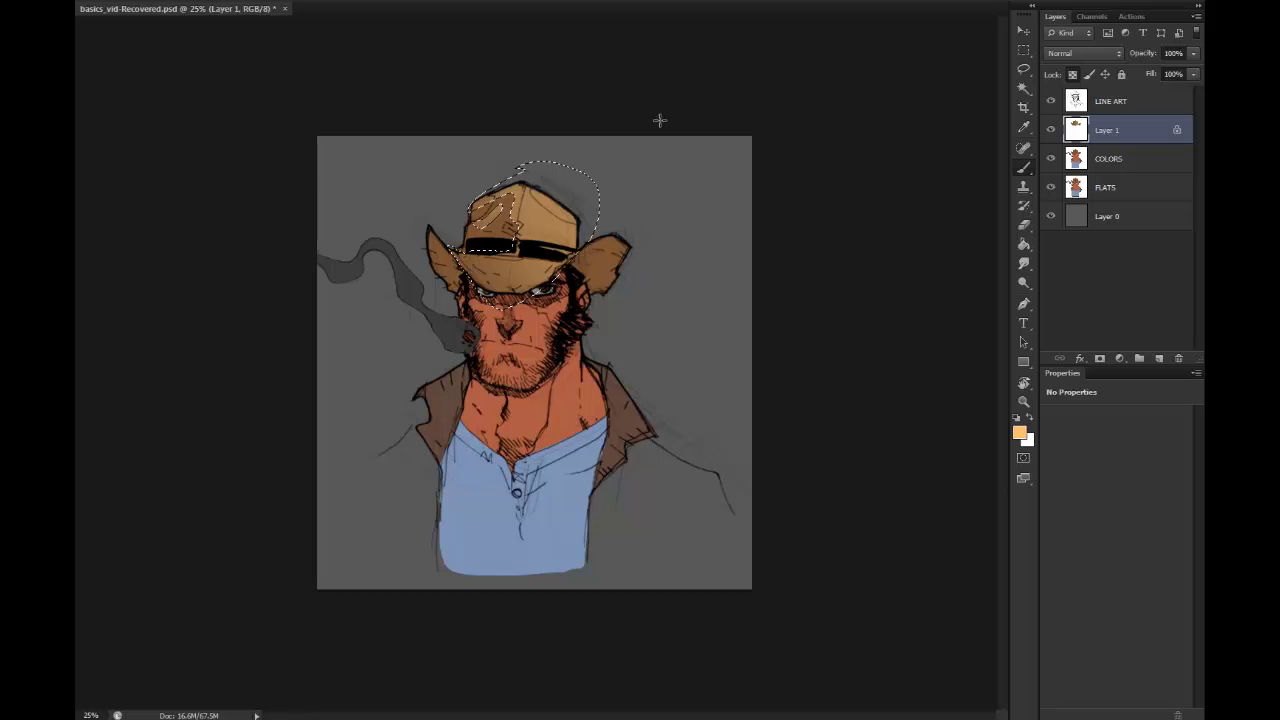
pyautogui.press('l')
pyautogui.hotkey('ctrl', 'd')
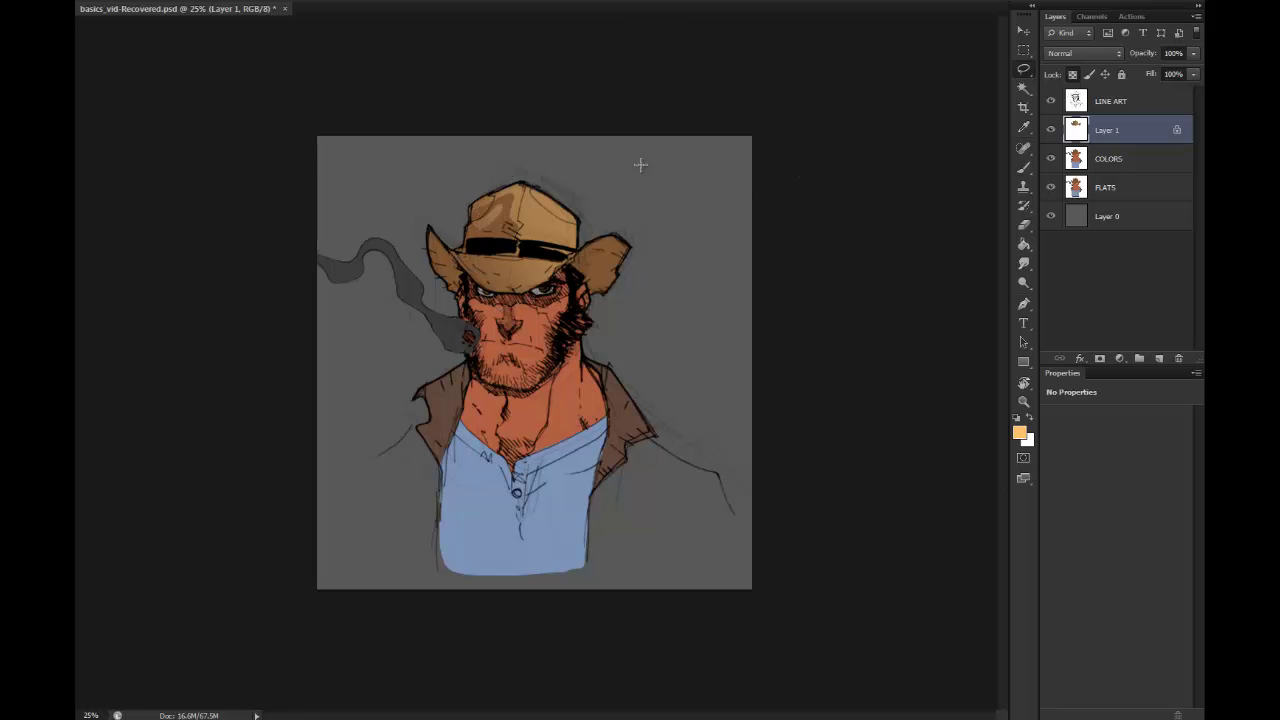
# Step: Undo the painted light, restore the hat selection and lasso the dent patches on the crown's shaded side out of it
pyautogui.press('z')
pyautogui.click(608, 174)
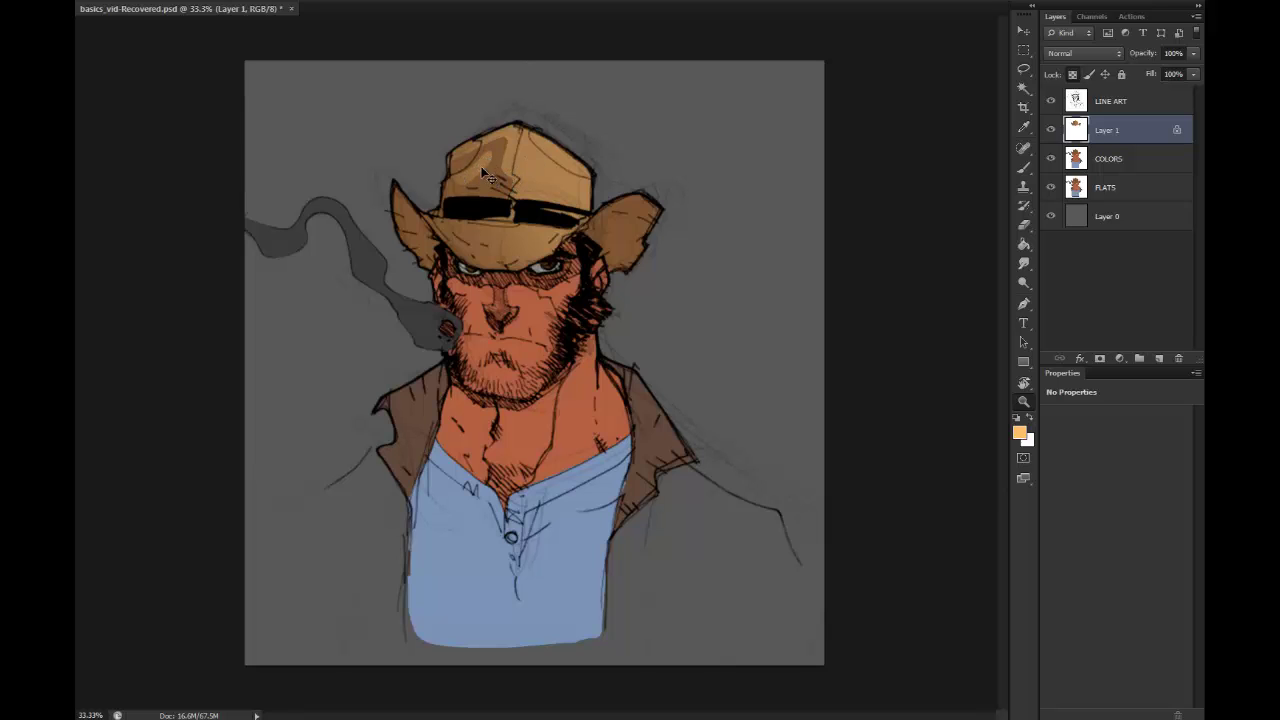
pyautogui.moveTo(527, 160)
pyautogui.mouseDown()
pyautogui.moveTo(485, 150)
pyautogui.moveTo(499, 150)
pyautogui.moveTo(488, 185)
pyautogui.moveTo(490, 130)
pyautogui.mouseUp()
pyautogui.press('l')
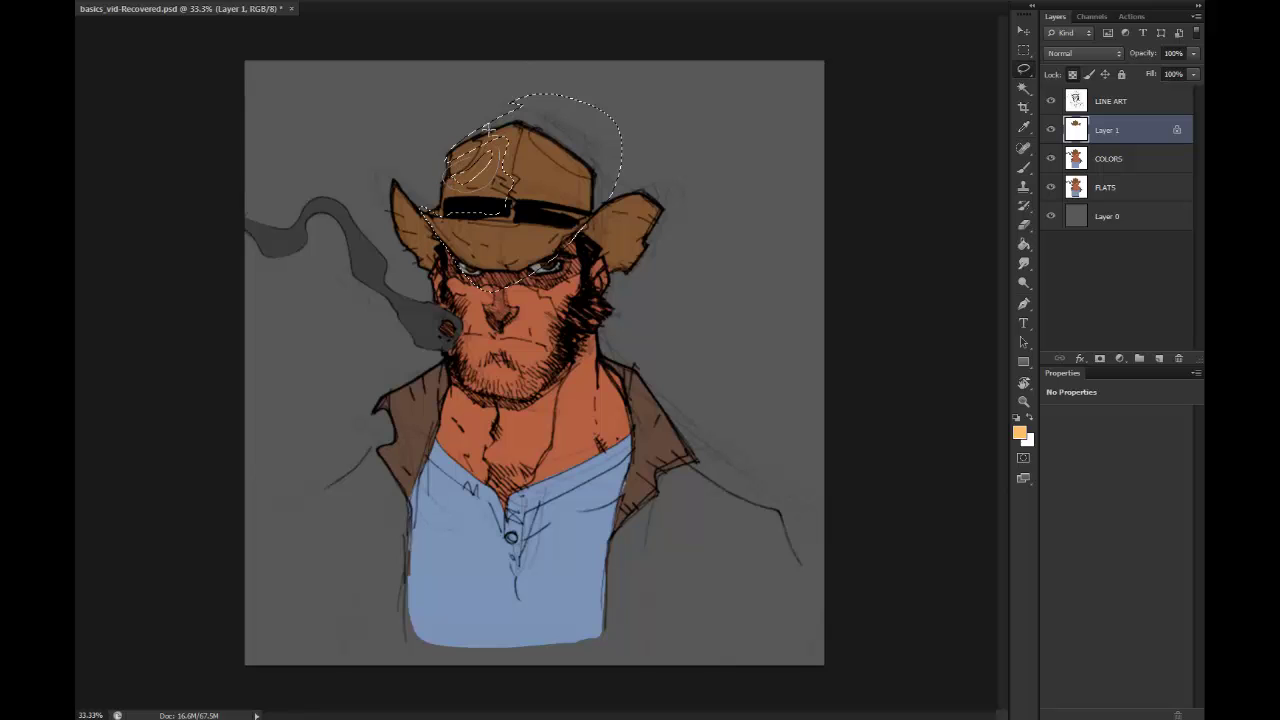
pyautogui.press('z')
pyautogui.keyDown('alt'); pyautogui.click(881, 403); pyautogui.keyUp('alt')
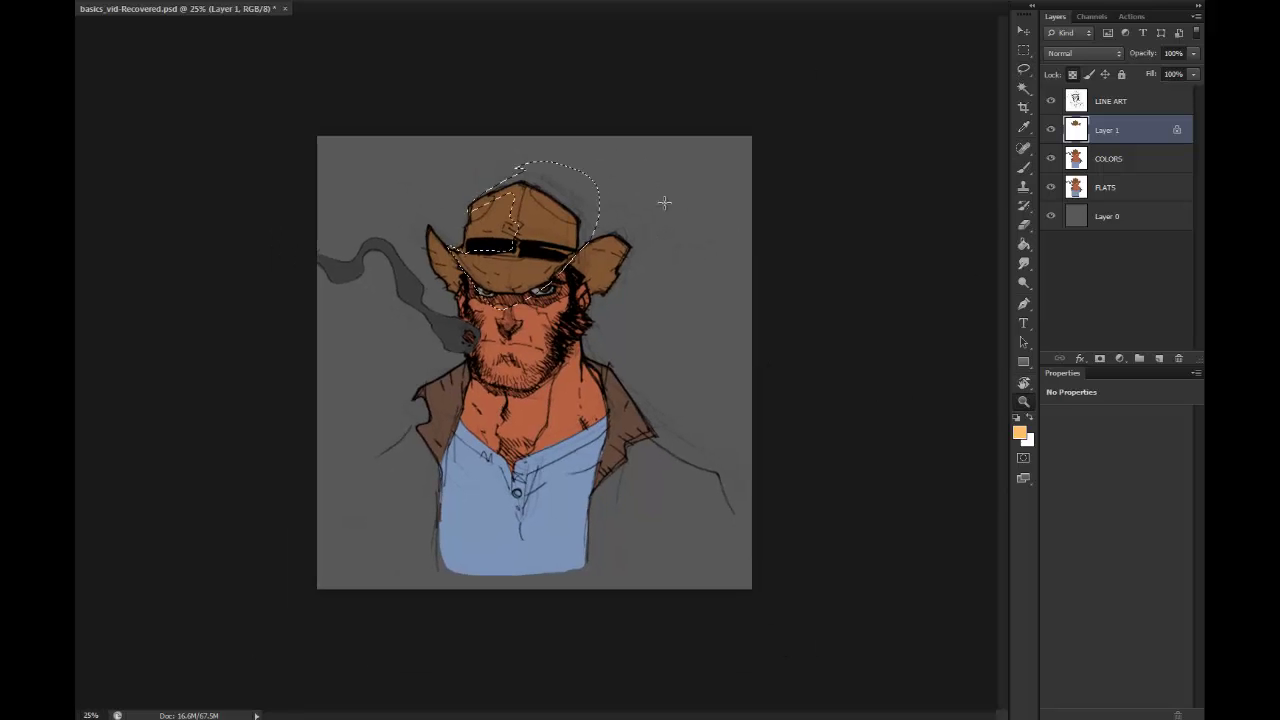
# Step: Trim the remaining sliver of the crown's shaded side from the selection, paint light orange over the lit crown and brim, and deselect
pyautogui.press('b')
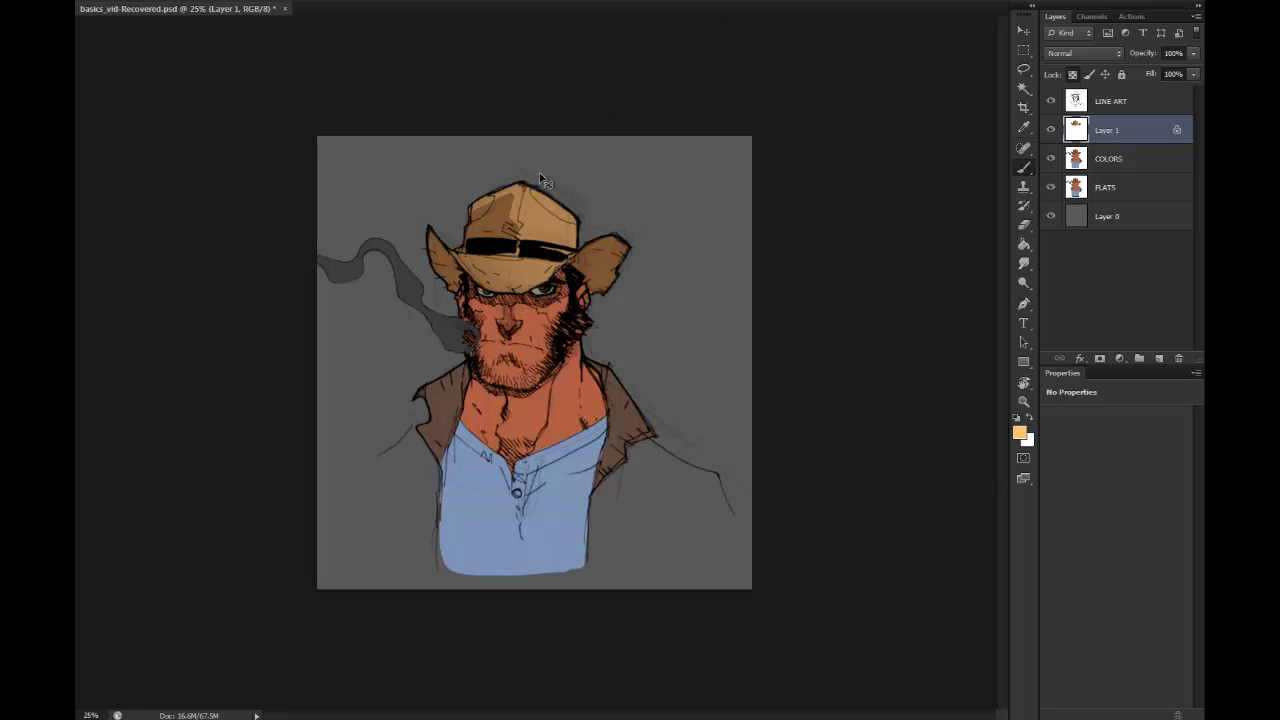
pyautogui.hotkey('ctrl', 'z')
pyautogui.press('l')
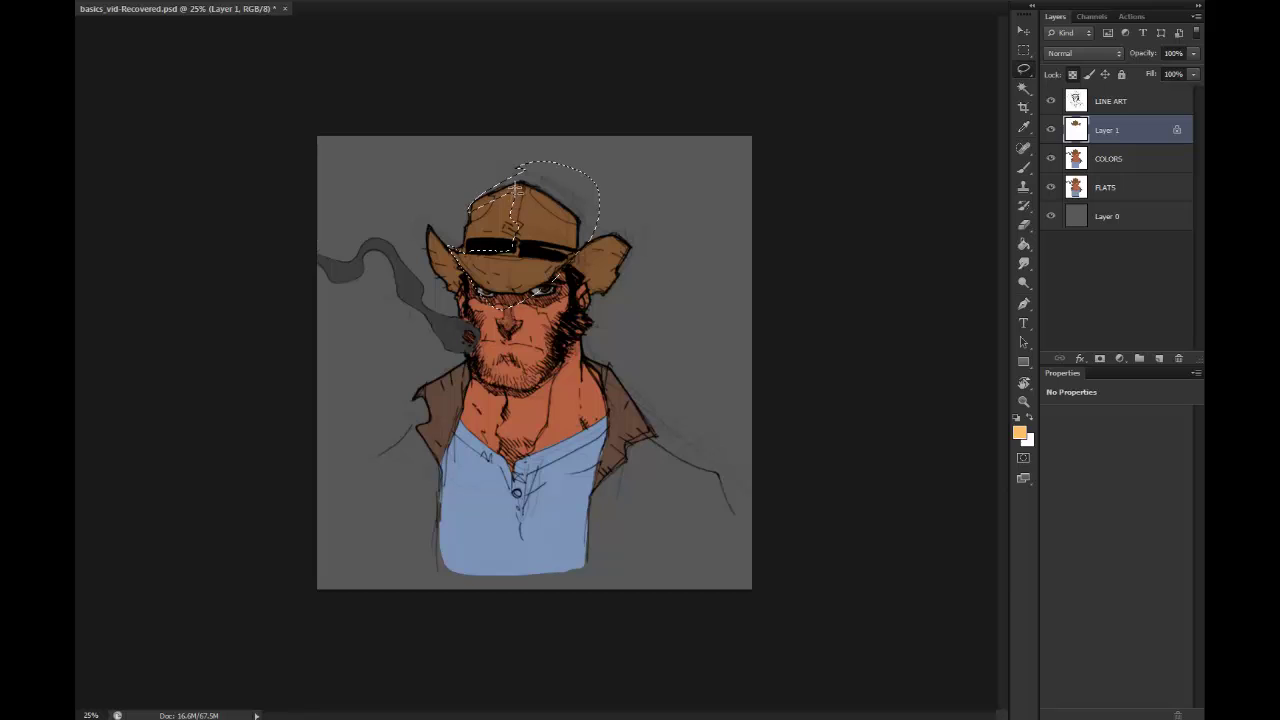
pyautogui.press('b')
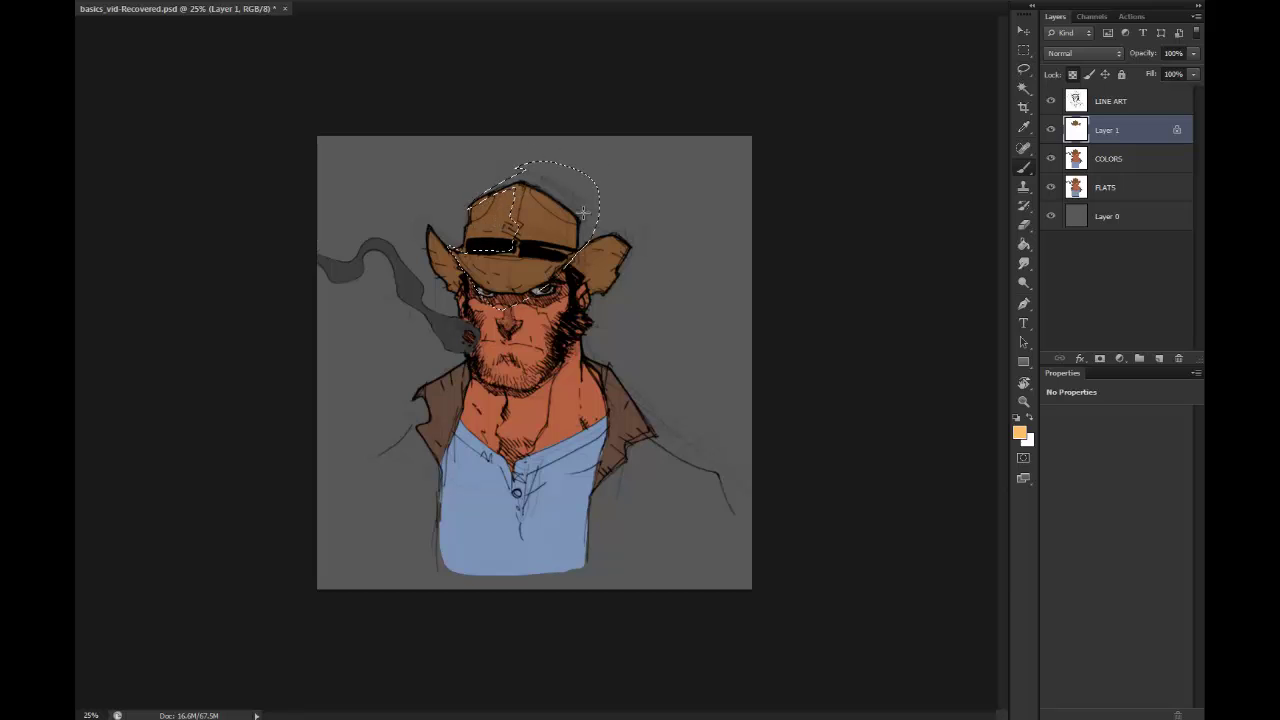
pyautogui.hotkey('ctrl', 'shift', 'z')
pyautogui.press('l')
pyautogui.hotkey('ctrl', 'd')
pyautogui.press('b')
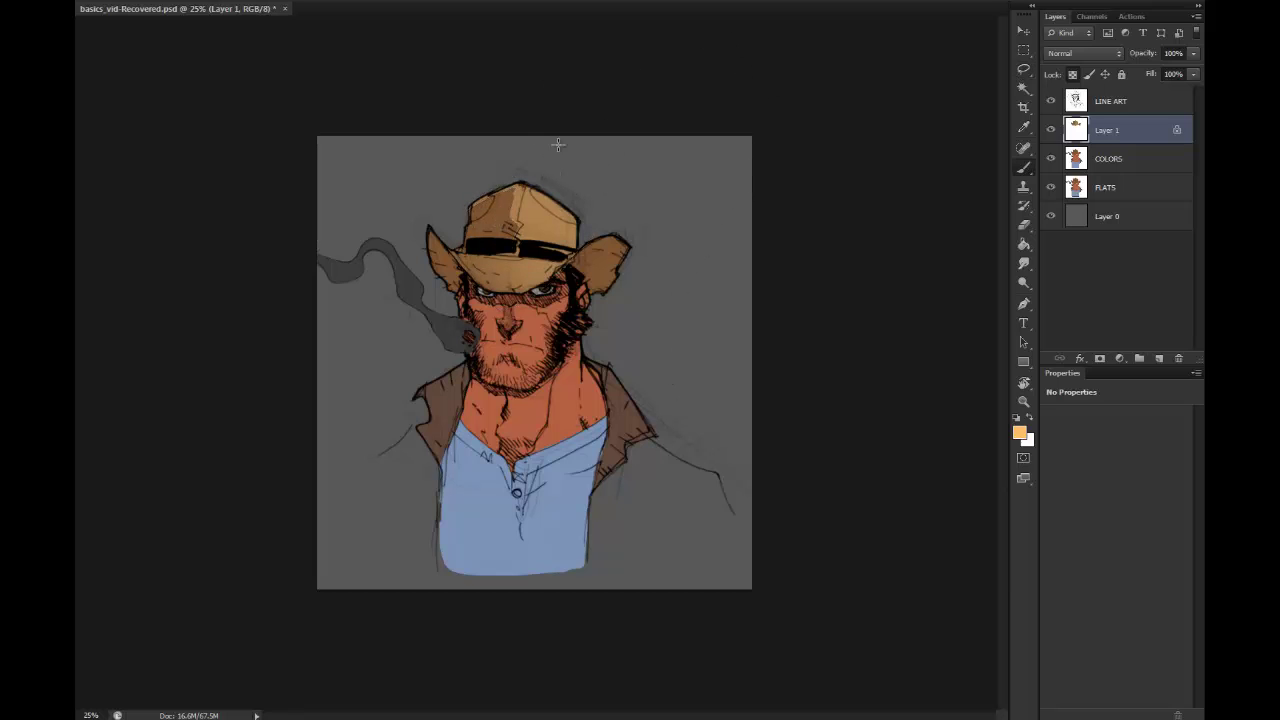
# Step: Lasso highlight shapes along the crown's centre ridge and outer edge and on the front brim
pyautogui.press('z')
pyautogui.click(568, 252)
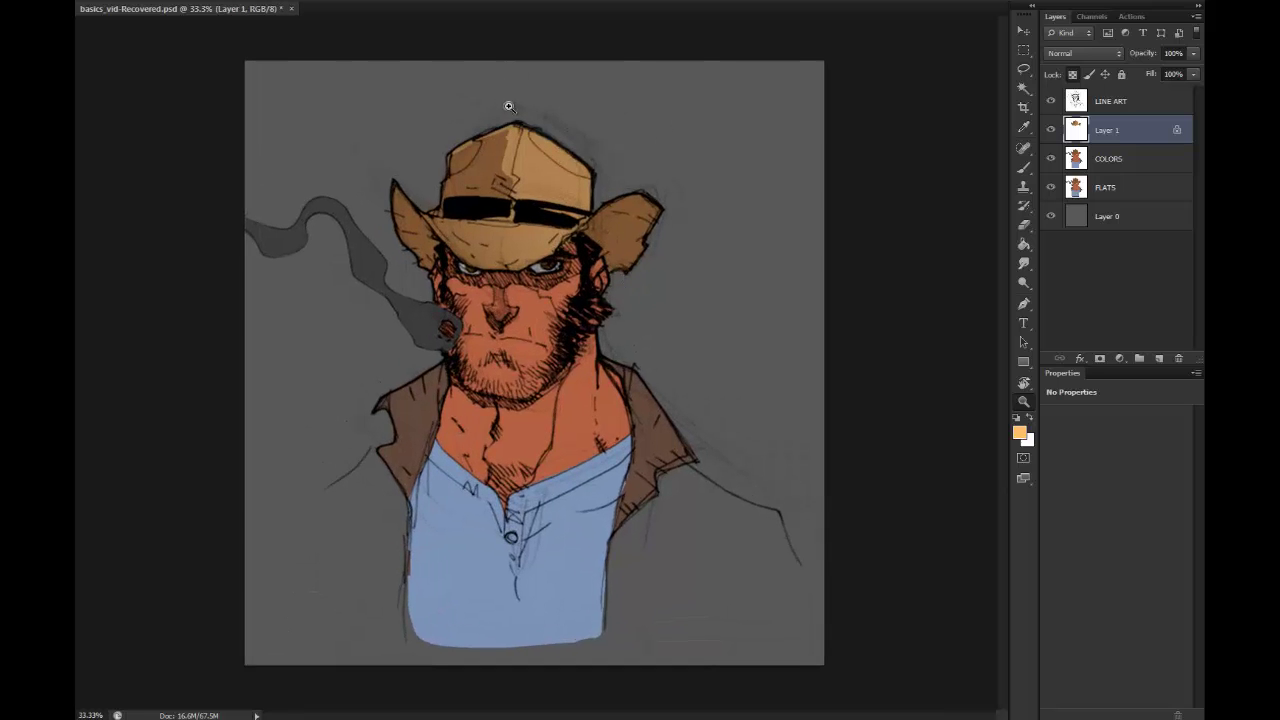
pyautogui.press('l')
pyautogui.moveTo(594, 210)
pyautogui.mouseDown()
pyautogui.moveTo(550, 103)
pyautogui.moveTo(541, 146)
pyautogui.moveTo(528, 143)
pyautogui.moveTo(533, 133)
pyautogui.moveTo(584, 183)
pyautogui.mouseUp()
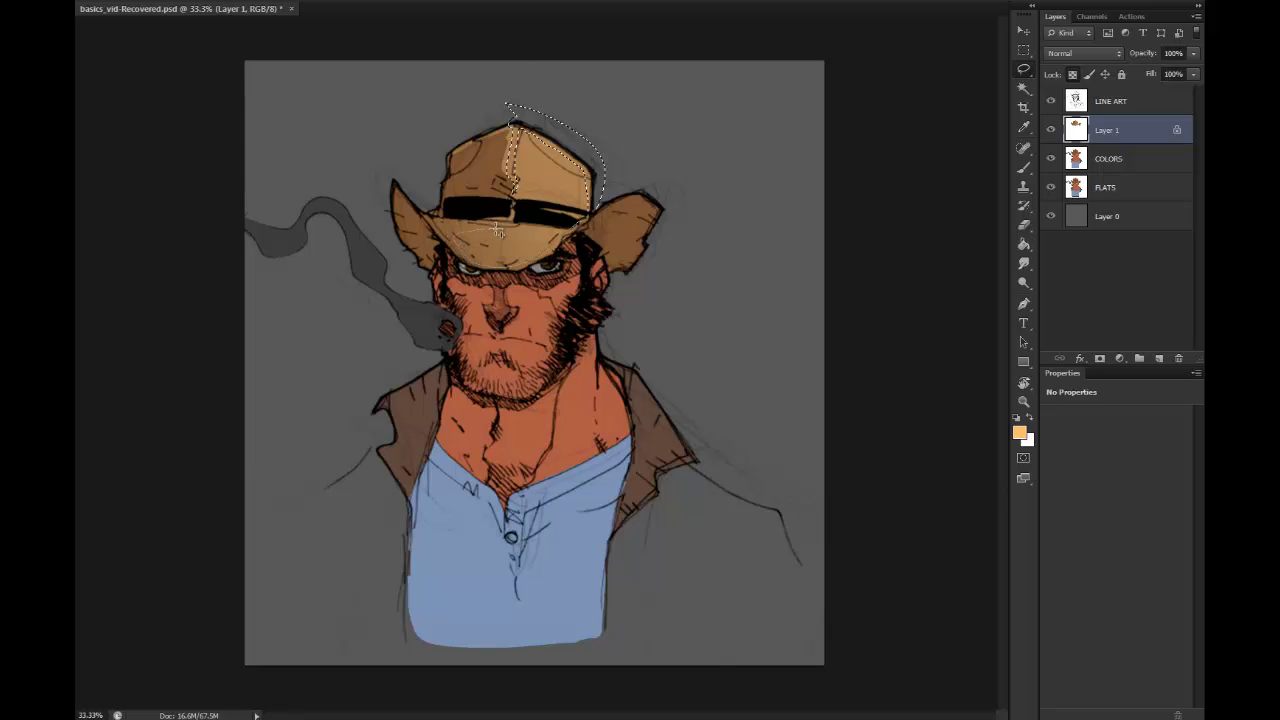
# Step: Enlarge the brush to about 1304 px, paint light orange into the selected highlight shapes, and deselect
pyautogui.press('b')
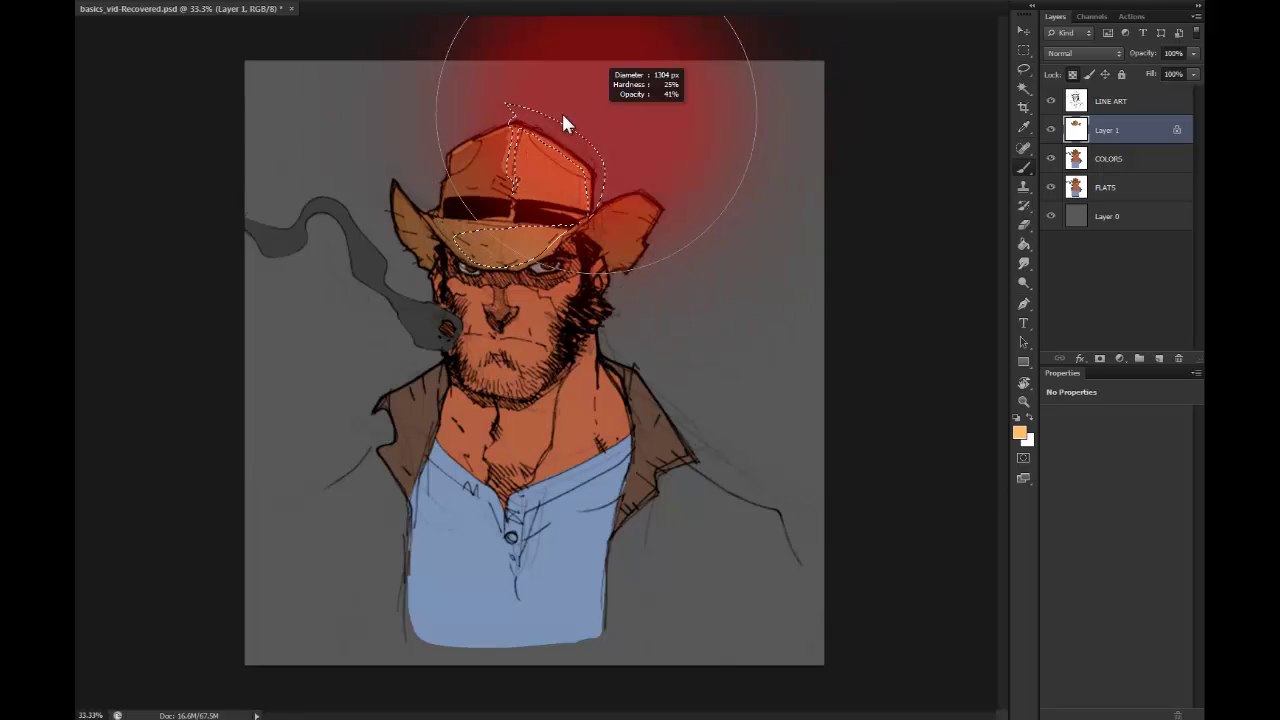
pyautogui.moveTo(530, 107)
pyautogui.mouseDown()
pyautogui.moveTo(614, 163)
pyautogui.moveTo(689, 166)
pyautogui.mouseUp()
pyautogui.hotkey('ctrl', 'd')
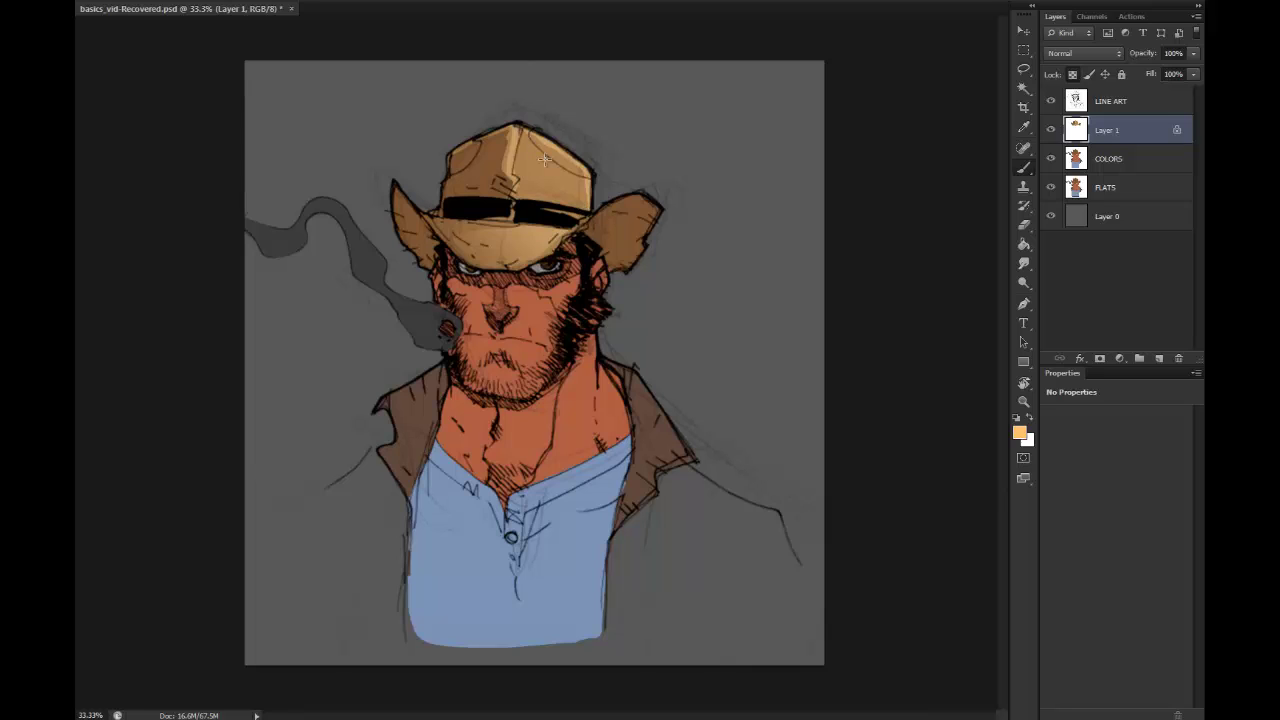
# Step: Select the hat's shaded crown side and both brim ends with the Magic Wand, and set a blue foreground colour for the brush
pyautogui.press('l')
pyautogui.press('w')
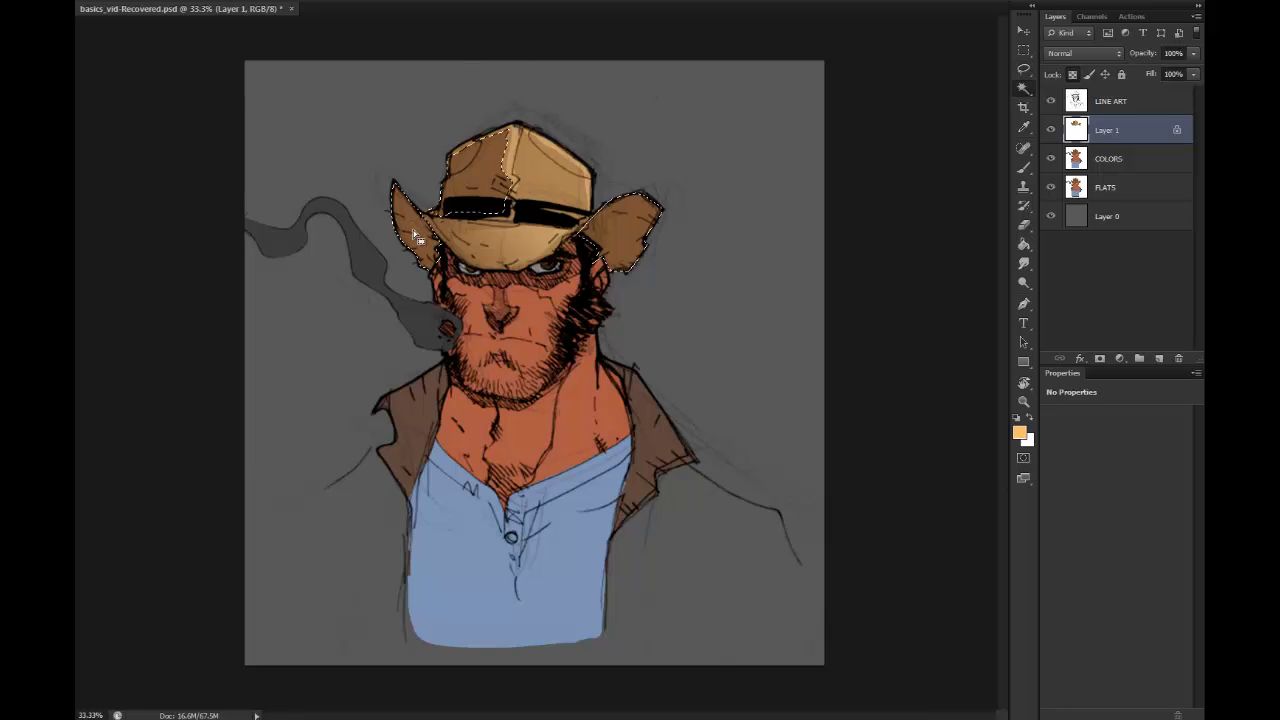
pyautogui.click(483, 158)
pyautogui.press('b')
pyautogui.keyDown('shift'); pyautogui.rightClick(242, 6); pyautogui.keyUp('shift')
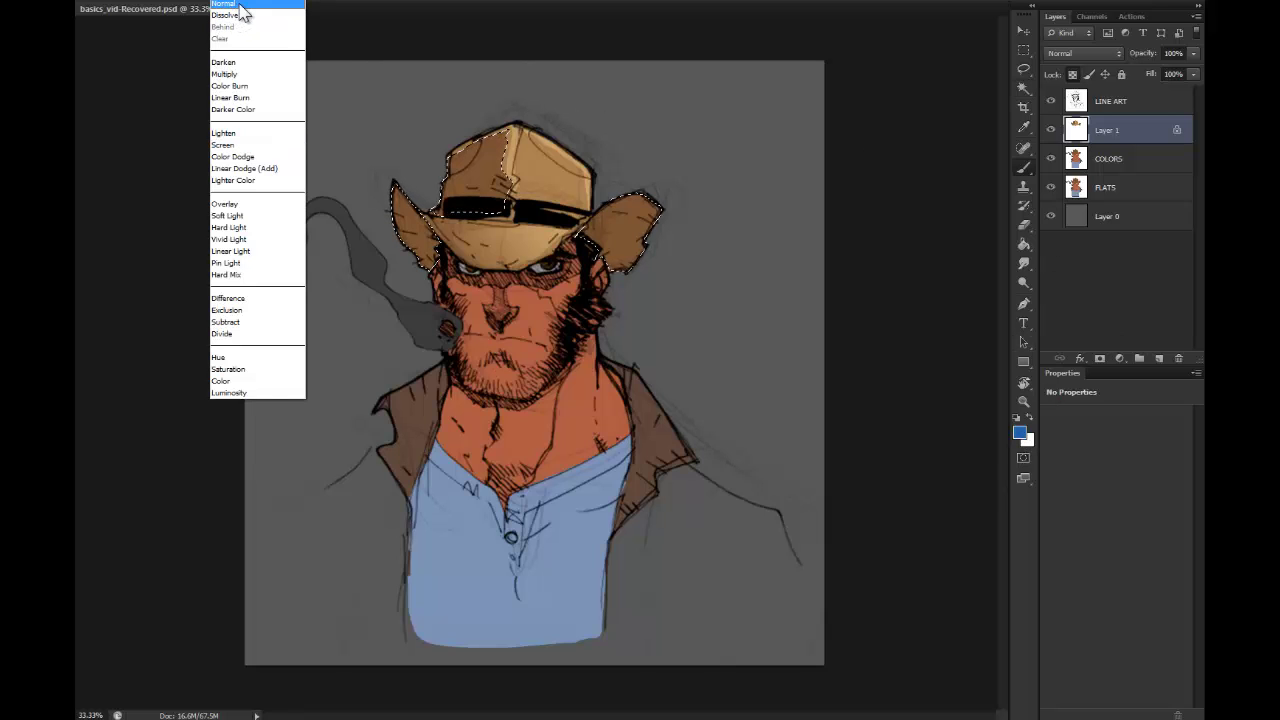
pyautogui.click(337, 28)
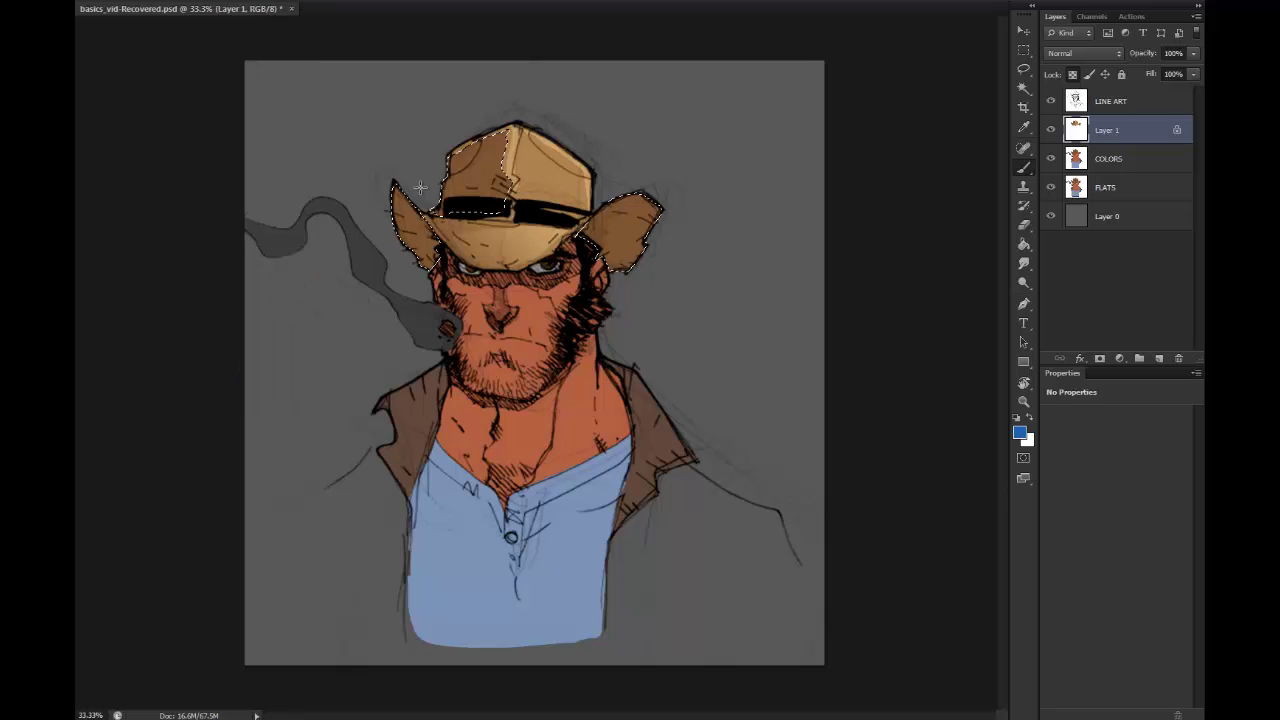
# Step: Try painting blue over the selected shaded crown side and brim ends, and undo it back to the active selection
pyautogui.moveTo(437, 172)
pyautogui.mouseDown()
pyautogui.moveTo(414, 190)
pyautogui.moveTo(398, 162)
pyautogui.mouseUp()
pyautogui.press('Delete')
pyautogui.hotkey('ctrl', 'd')
pyautogui.press('l')
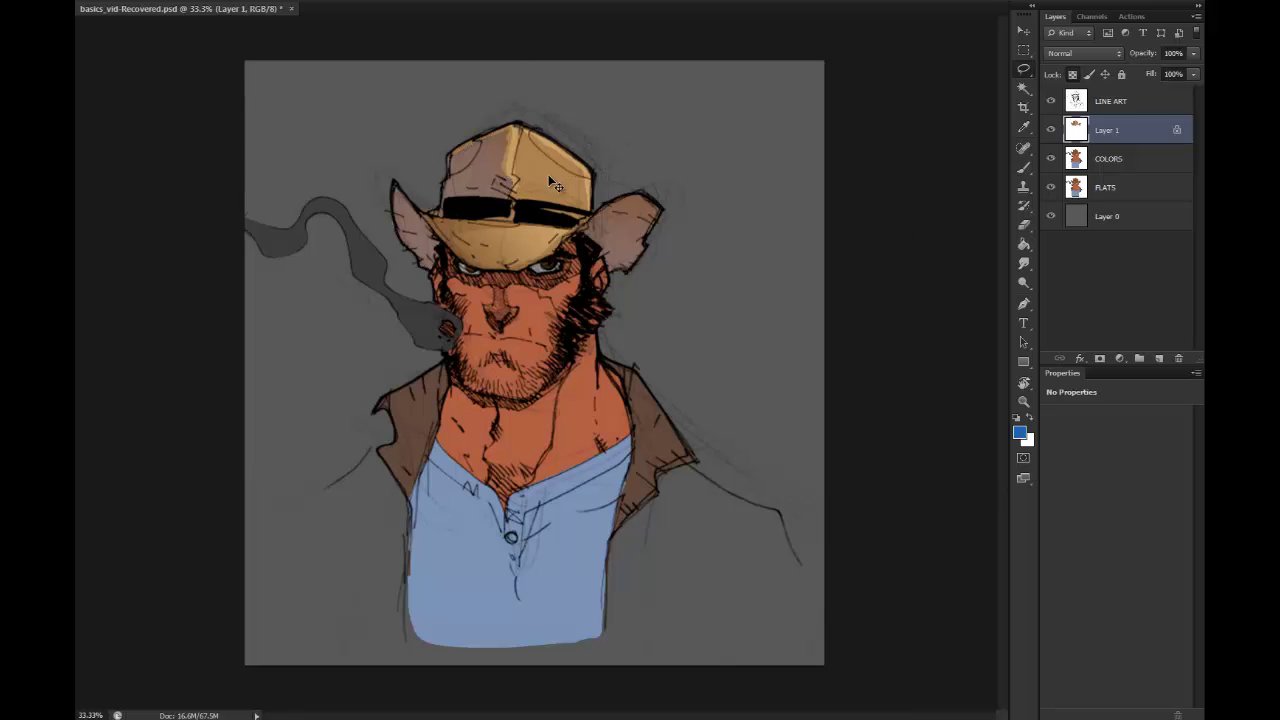
pyautogui.hotkey('ctrl', 'alt', 'z')
pyautogui.hotkey('ctrl', 'alt', 'z')
# Step: Adjust the brush opacity, try a subtler blue over the selected shaded areas, and revert to the unpainted selection
pyautogui.press('b')
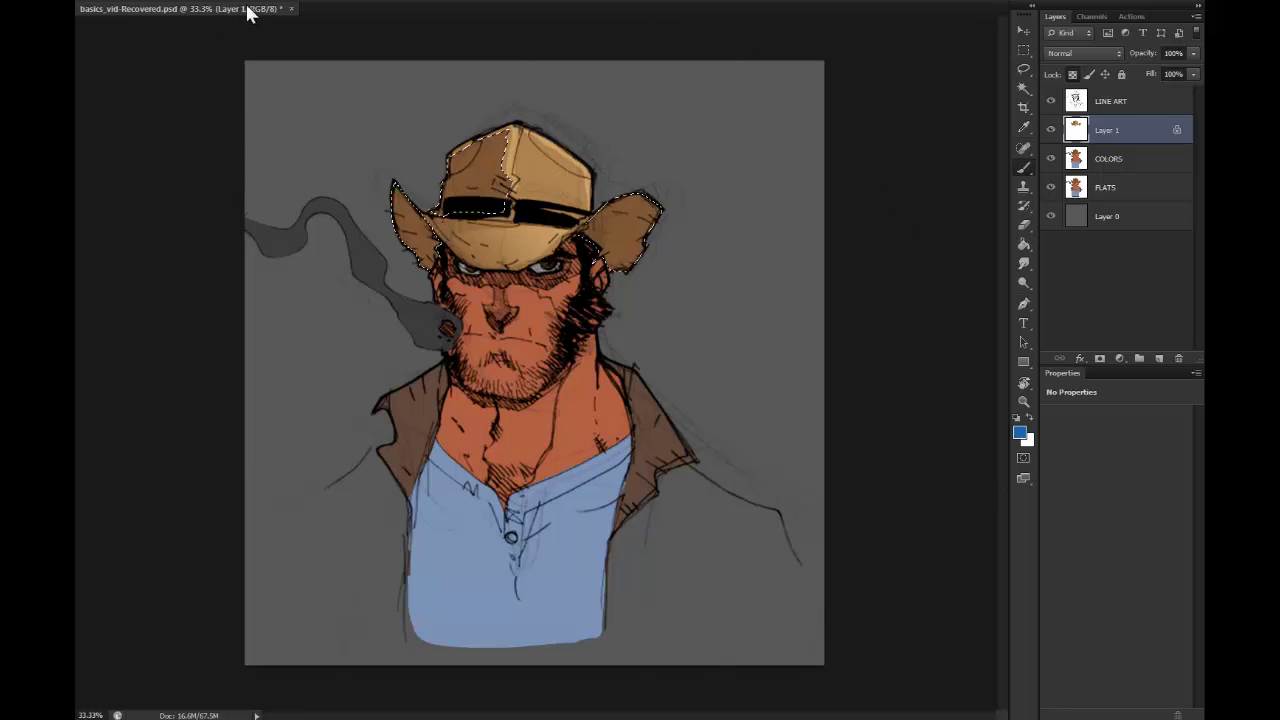
pyautogui.click(244, 6)
pyautogui.click(244, 8)
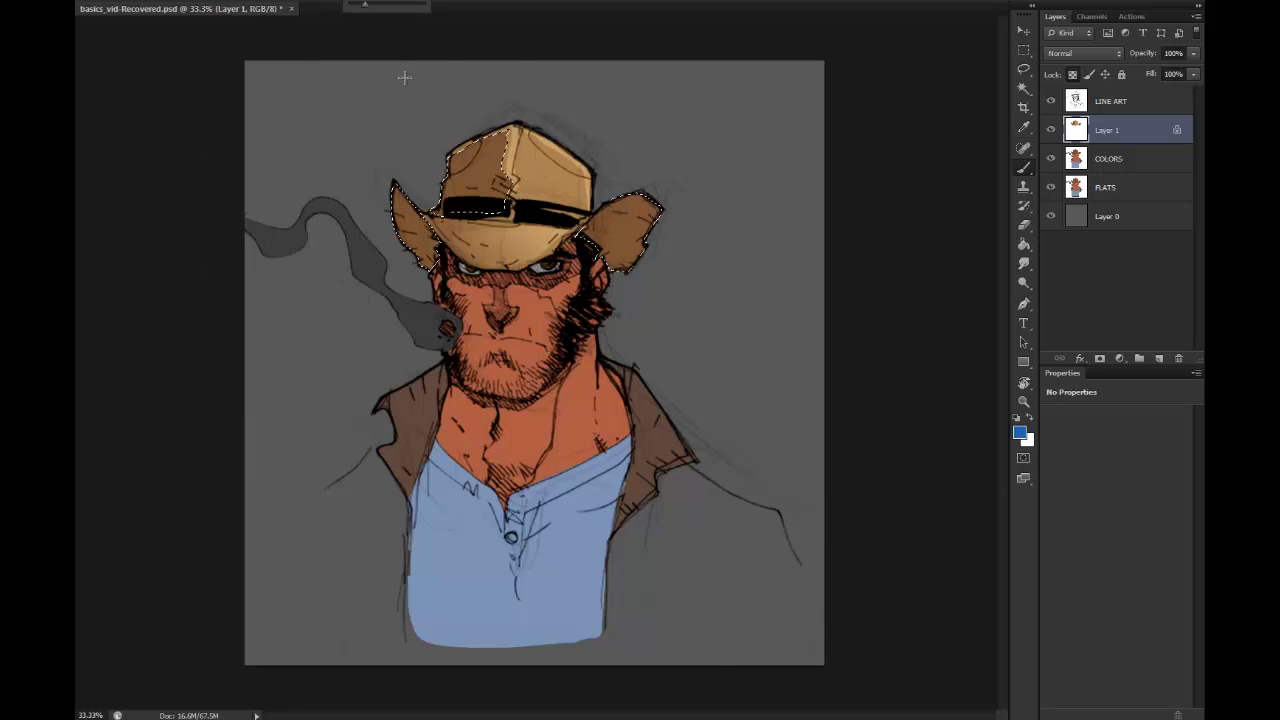
pyautogui.moveTo(340, 100)
pyautogui.mouseDown()
pyautogui.moveTo(380, 166)
pyautogui.moveTo(366, 166)
pyautogui.moveTo(372, 210)
pyautogui.mouseUp()
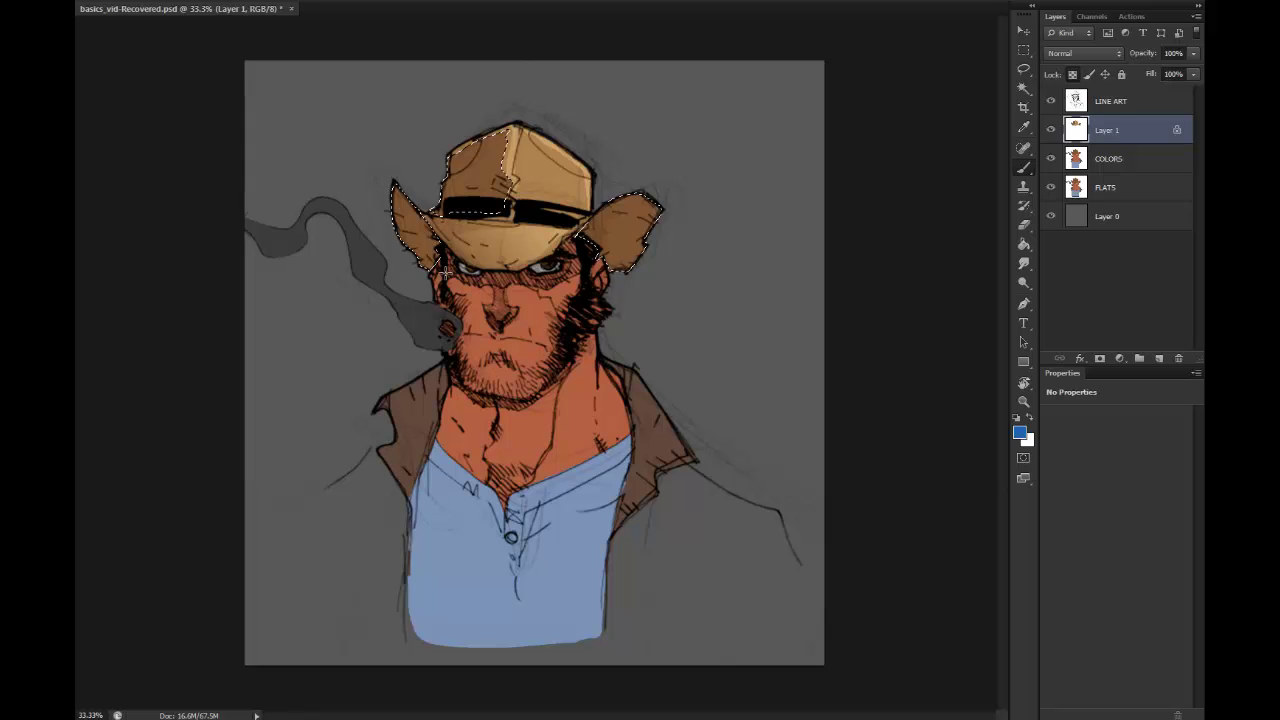
pyautogui.press('l')
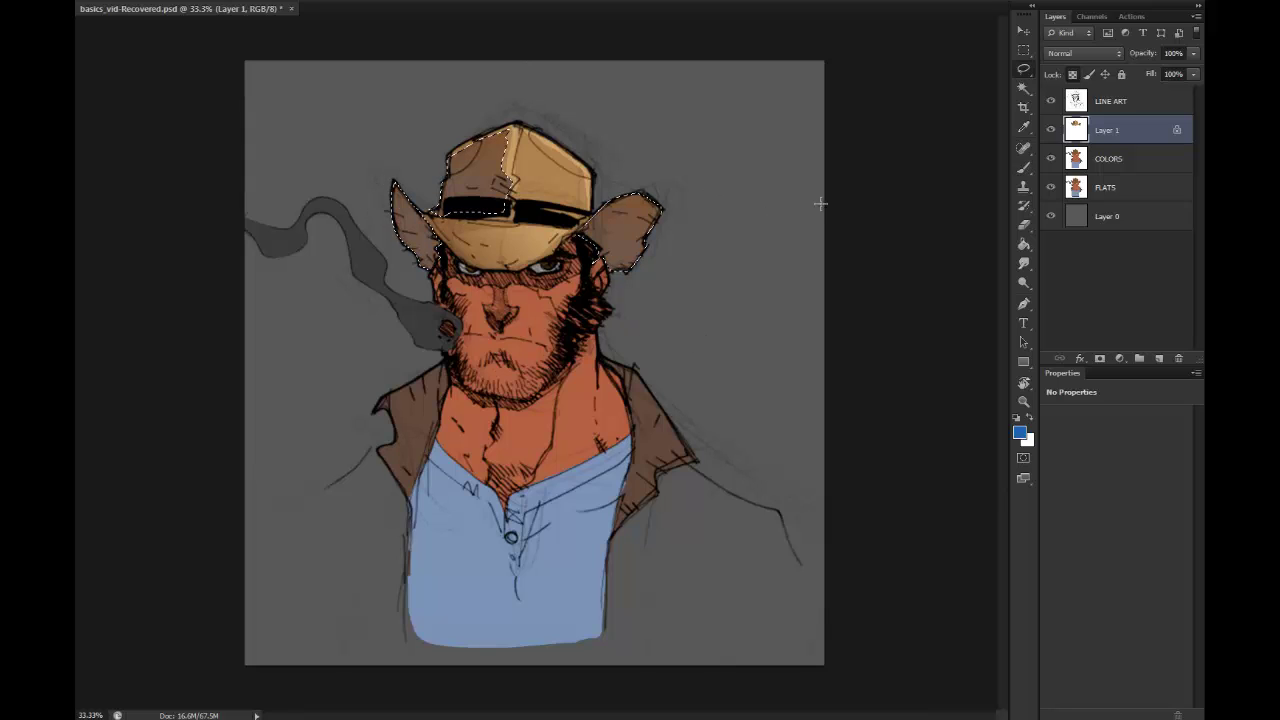
pyautogui.click(729, 103)
pyautogui.press('b')
pyautogui.hotkey('ctrl', 'shift', 'd')
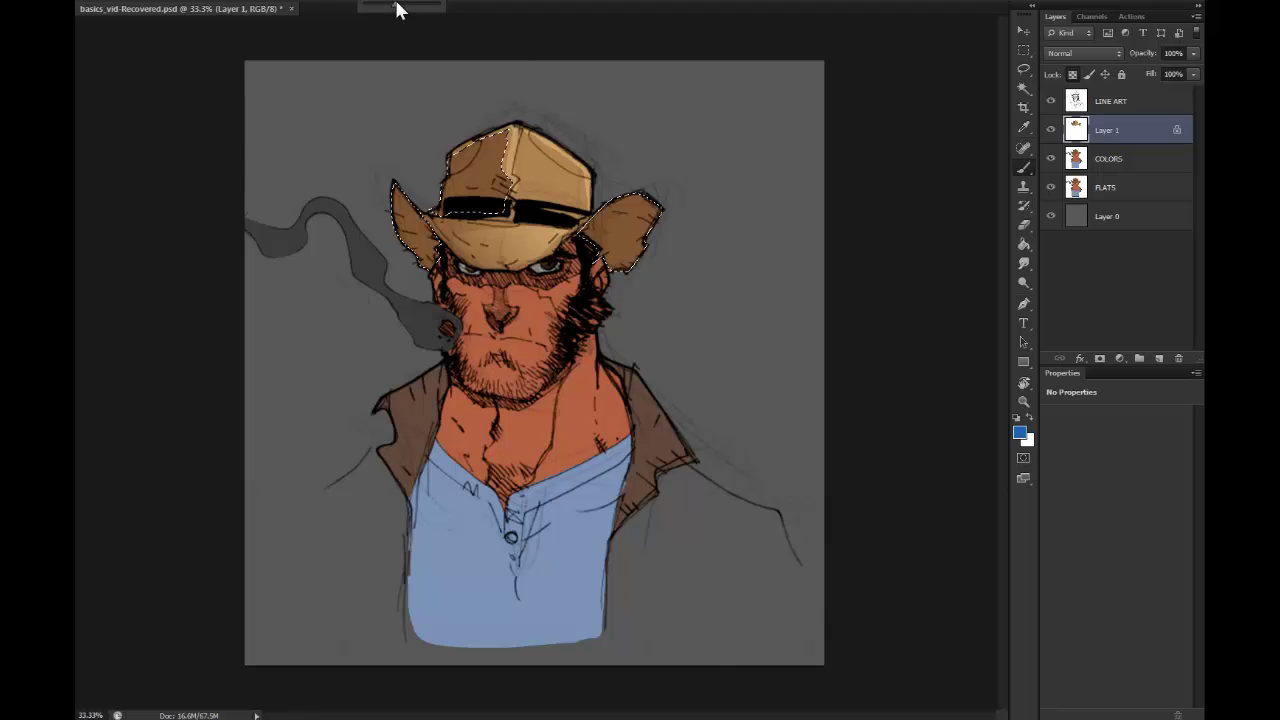
# Step: Try a blue gradient stroke across the shaded crown side and the brim end nearest the smoke, and undo it
pyautogui.moveTo(480, 155); pyautogui.dragTo(412, 235)
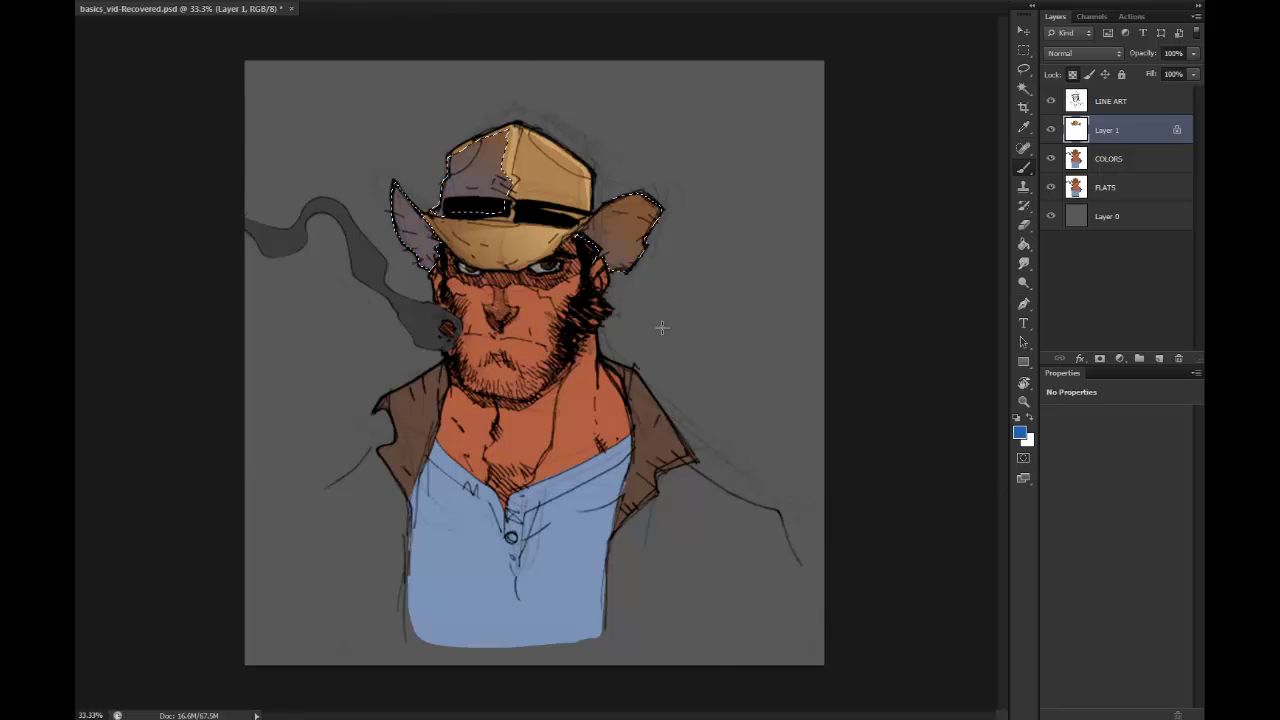
pyautogui.press('l')
pyautogui.press('b')
pyautogui.hotkey('ctrl', 'z')
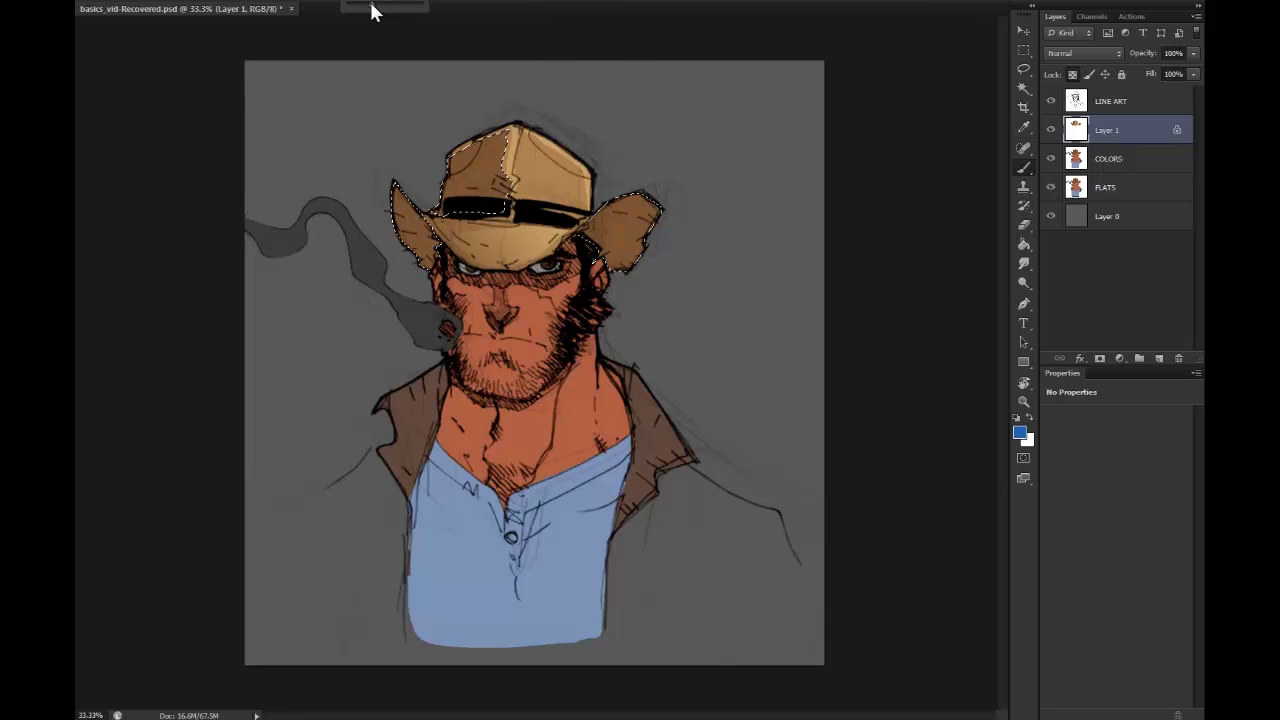
# Step: Readjust the brush opacity, try further blue strokes on both brim ends and the shaded crown side, and undo them
pyautogui.moveTo(496, 174); pyautogui.dragTo(500, 166)
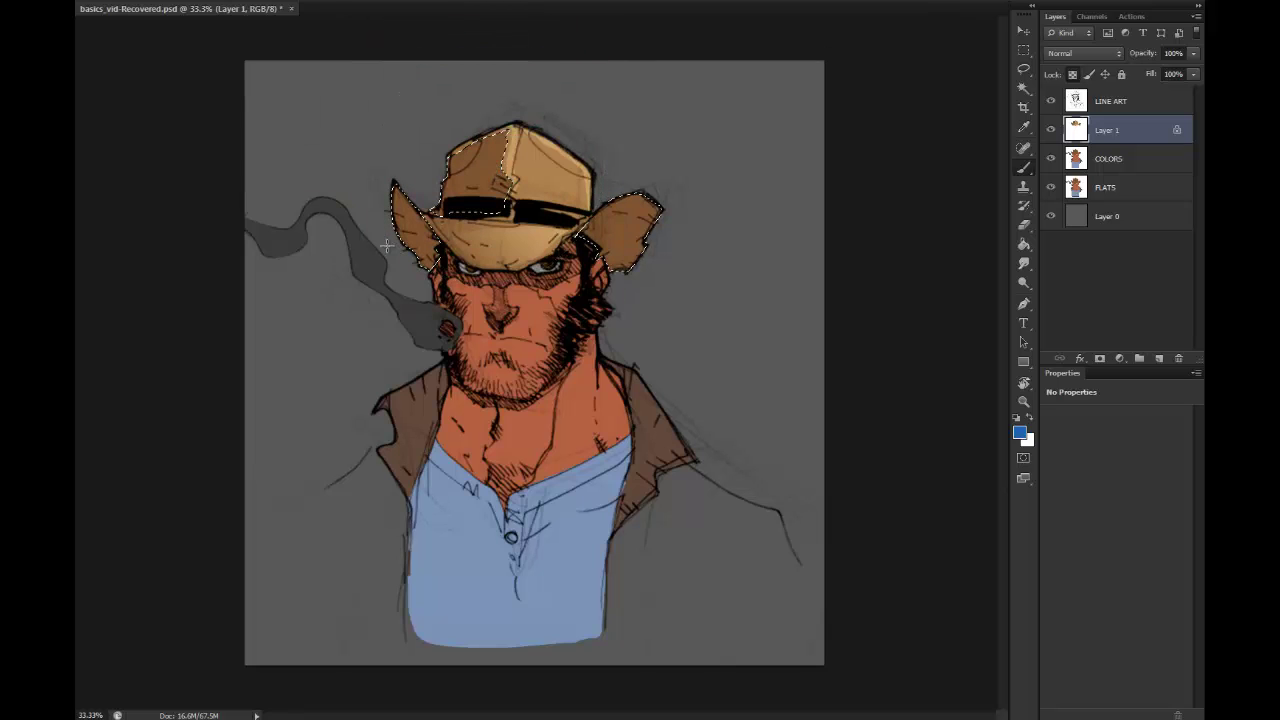
pyautogui.moveTo(400, 273)
pyautogui.mouseDown()
pyautogui.moveTo(452, 323)
pyautogui.moveTo(546, 326)
pyautogui.moveTo(634, 276)
pyautogui.moveTo(655, 334)
pyautogui.mouseUp()
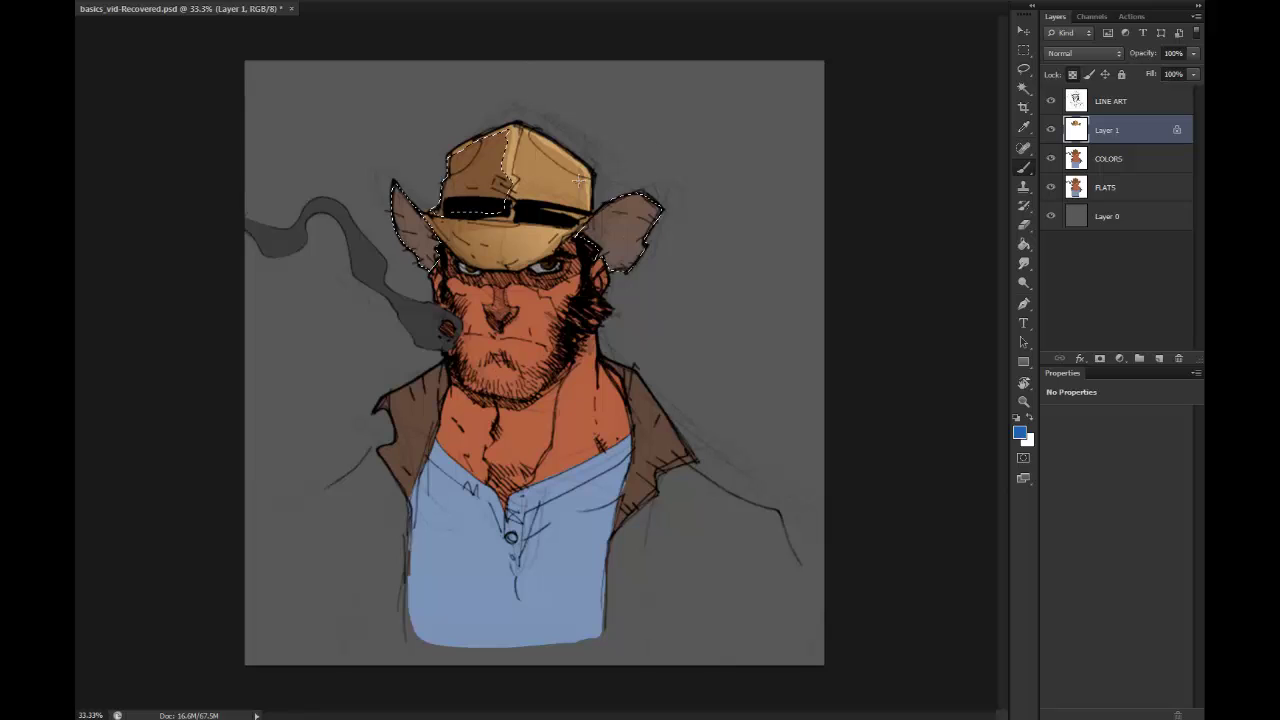
pyautogui.moveTo(559, 243); pyautogui.dragTo(527, 240)
pyautogui.moveTo(475, 165); pyautogui.dragTo(495, 145)
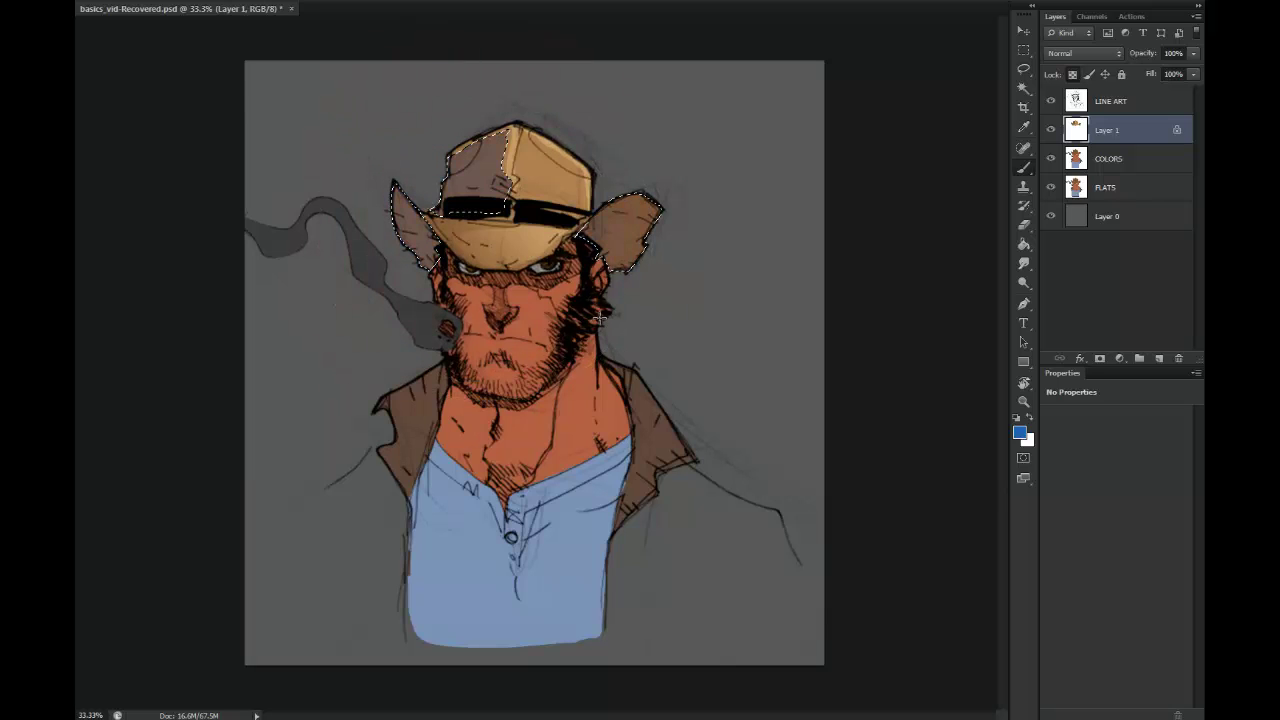
pyautogui.hotkey('ctrl', 'd')
pyautogui.hotkey('ctrl', 'alt', 'z')
pyautogui.hotkey('ctrl', 'alt', 'z')
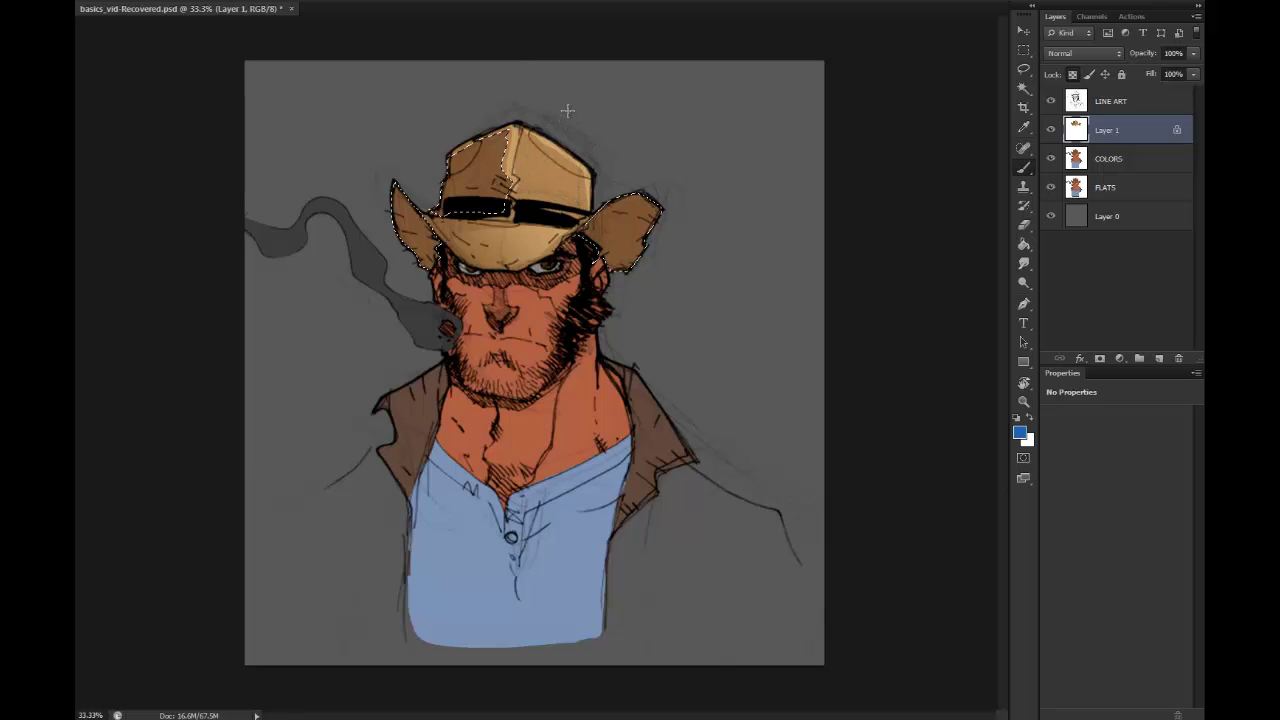
# Step: Replace the selection with lassoed shapes inside both brim ends and around the dent on the crown's shaded side
pyautogui.press('l')
pyautogui.click(540, 52)
pyautogui.moveTo(381, 222)
pyautogui.mouseDown()
pyautogui.moveTo(412, 193)
pyautogui.moveTo(444, 262)
pyautogui.moveTo(414, 245)
pyautogui.moveTo(391, 186)
pyautogui.moveTo(382, 205)
pyautogui.mouseUp()
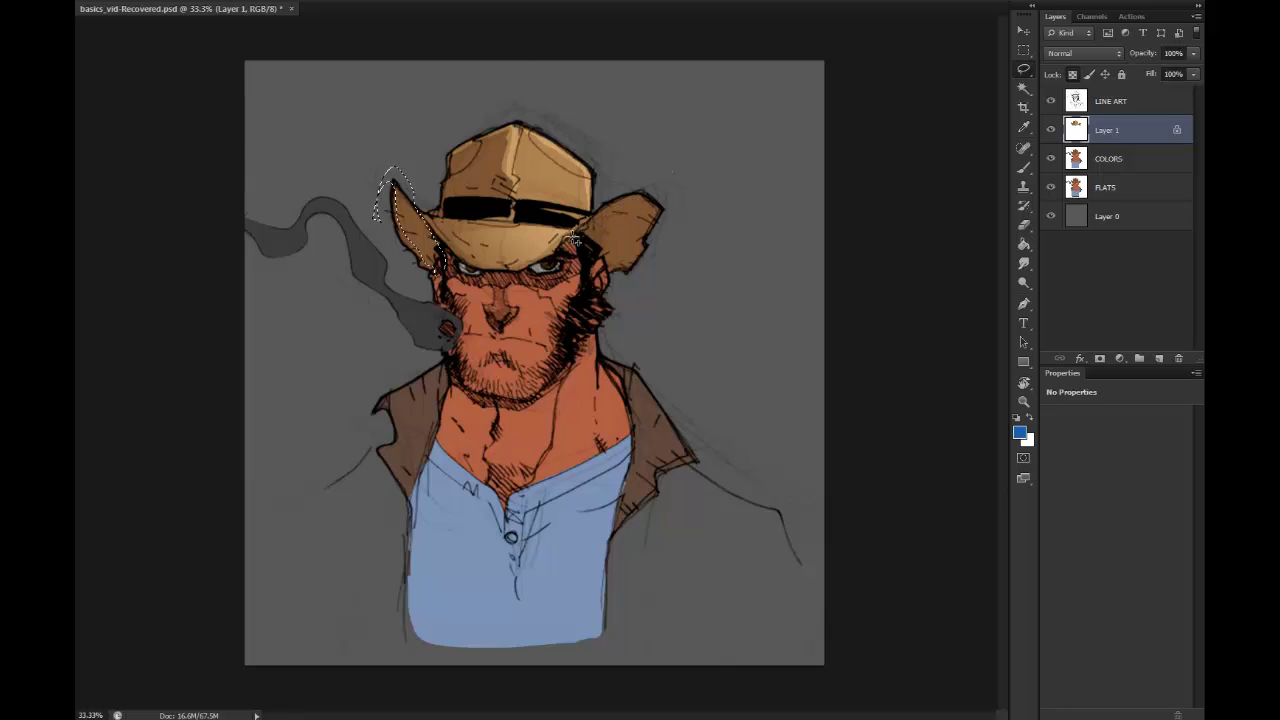
pyautogui.moveTo(605, 192)
pyautogui.mouseDown()
pyautogui.moveTo(656, 197)
pyautogui.moveTo(652, 232)
pyautogui.moveTo(633, 259)
pyautogui.moveTo(568, 279)
pyautogui.mouseUp()
pyautogui.moveTo(456, 174)
pyautogui.mouseDown()
pyautogui.moveTo(442, 218)
pyautogui.moveTo(444, 128)
pyautogui.moveTo(448, 150)
pyautogui.mouseUp()
# Step: Paint blue into the lassoed brim-end and crown-dent shapes, and deselect
pyautogui.press('b')
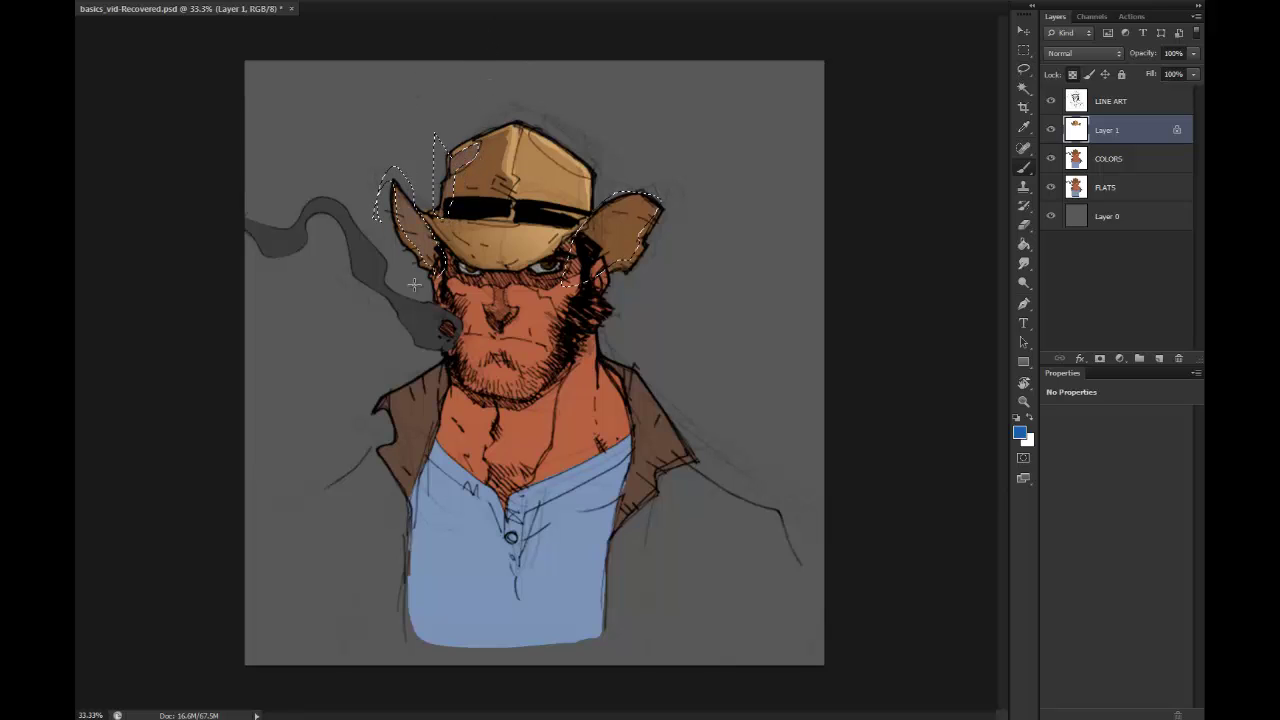
pyautogui.press('l')
pyautogui.hotkey('ctrl', 'd')
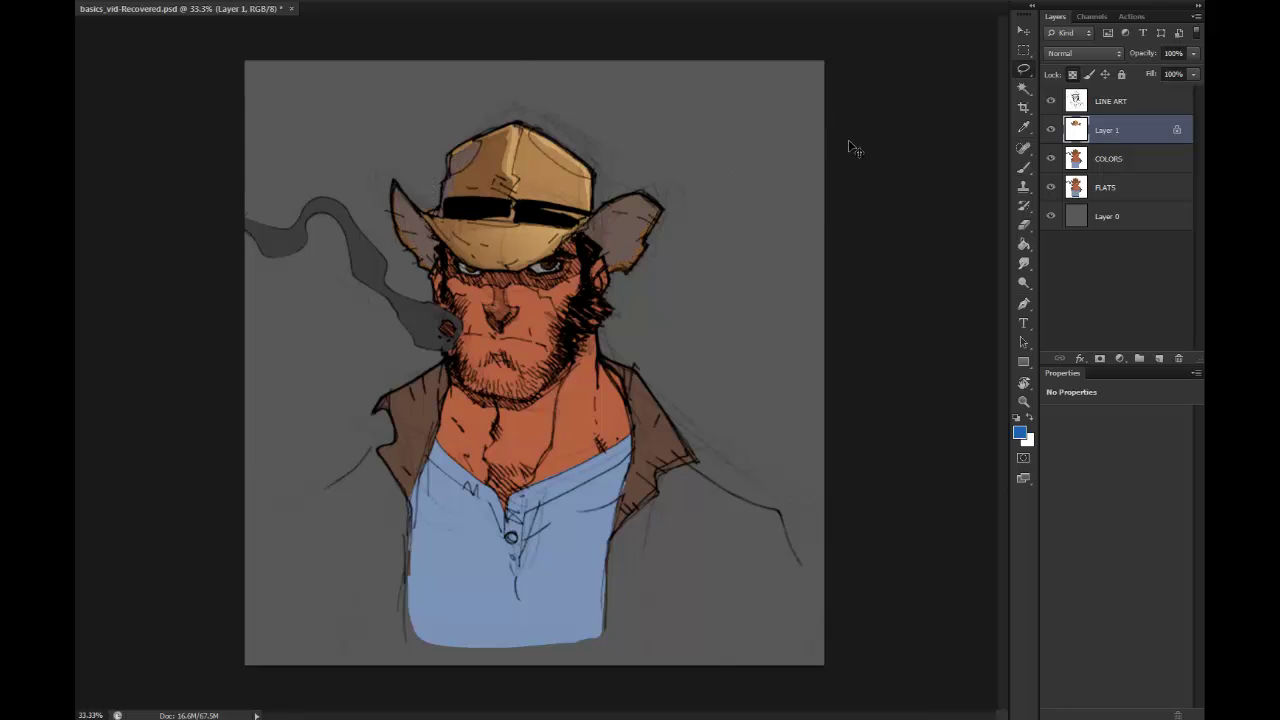
# Step: Remove the blue shading, lasso both brim ends and the crown's shaded edge more broadly, repaint them blue, and deselect
pyautogui.hotkey('ctrl', 'shift', 'd')
pyautogui.hotkey('ctrl', 'd')
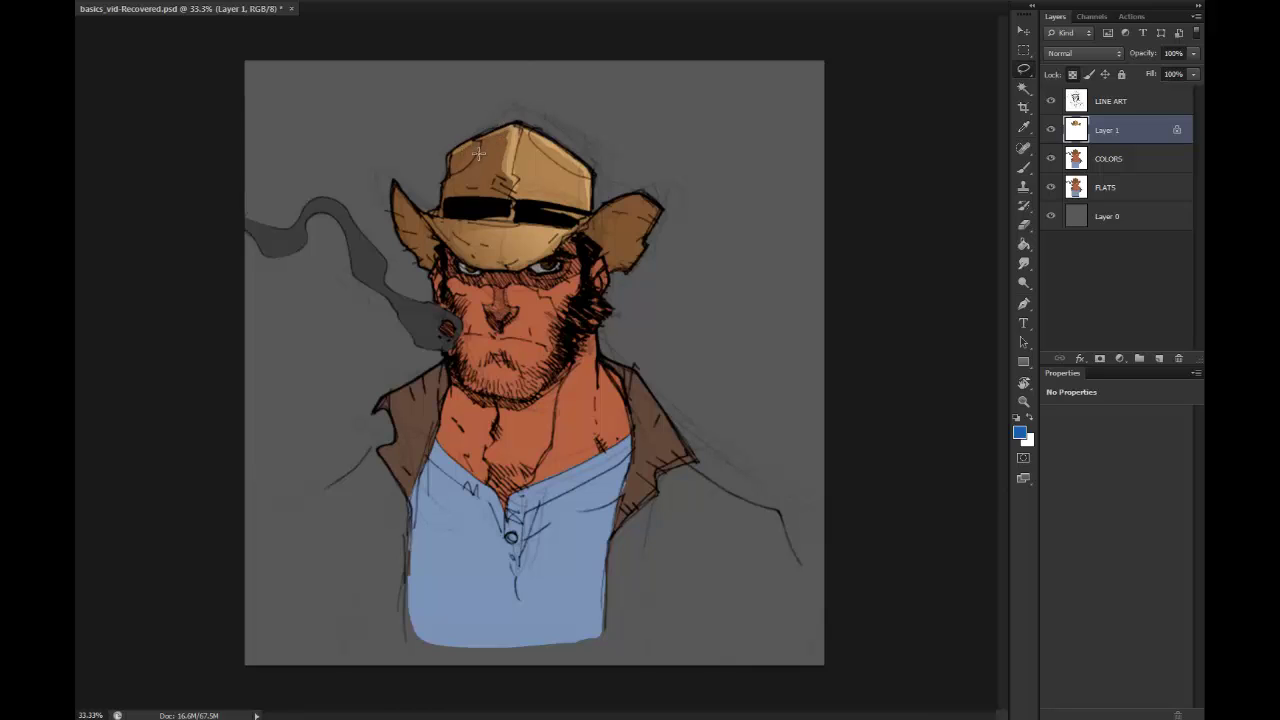
pyautogui.moveTo(484, 134)
pyautogui.mouseDown()
pyautogui.moveTo(447, 168)
pyautogui.moveTo(437, 202)
pyautogui.moveTo(473, 146)
pyautogui.moveTo(437, 112)
pyautogui.moveTo(427, 215)
pyautogui.moveTo(397, 175)
pyautogui.moveTo(437, 281)
pyautogui.moveTo(440, 240)
pyautogui.moveTo(419, 203)
pyautogui.moveTo(447, 141)
pyautogui.mouseUp()
pyautogui.moveTo(622, 198)
pyautogui.mouseDown()
pyautogui.moveTo(563, 289)
pyautogui.moveTo(566, 240)
pyautogui.mouseUp()
pyautogui.press('b')
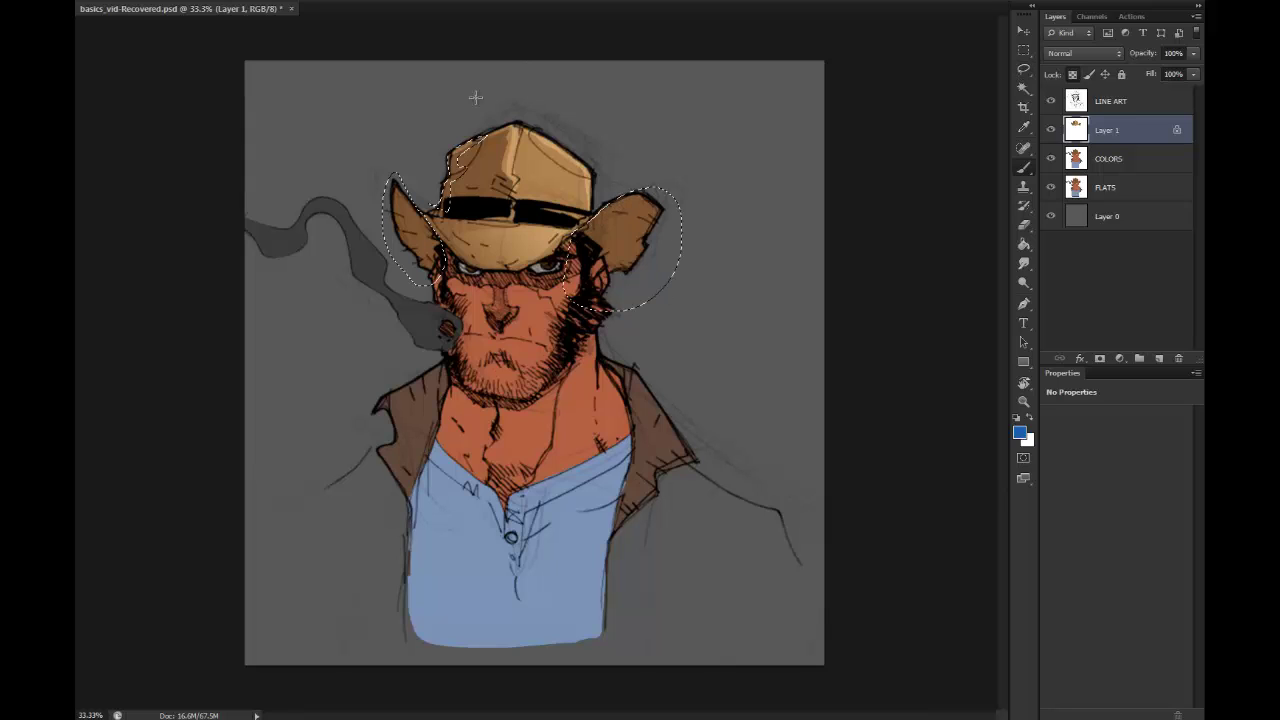
pyautogui.press('l')
pyautogui.hotkey('ctrl', 'd')
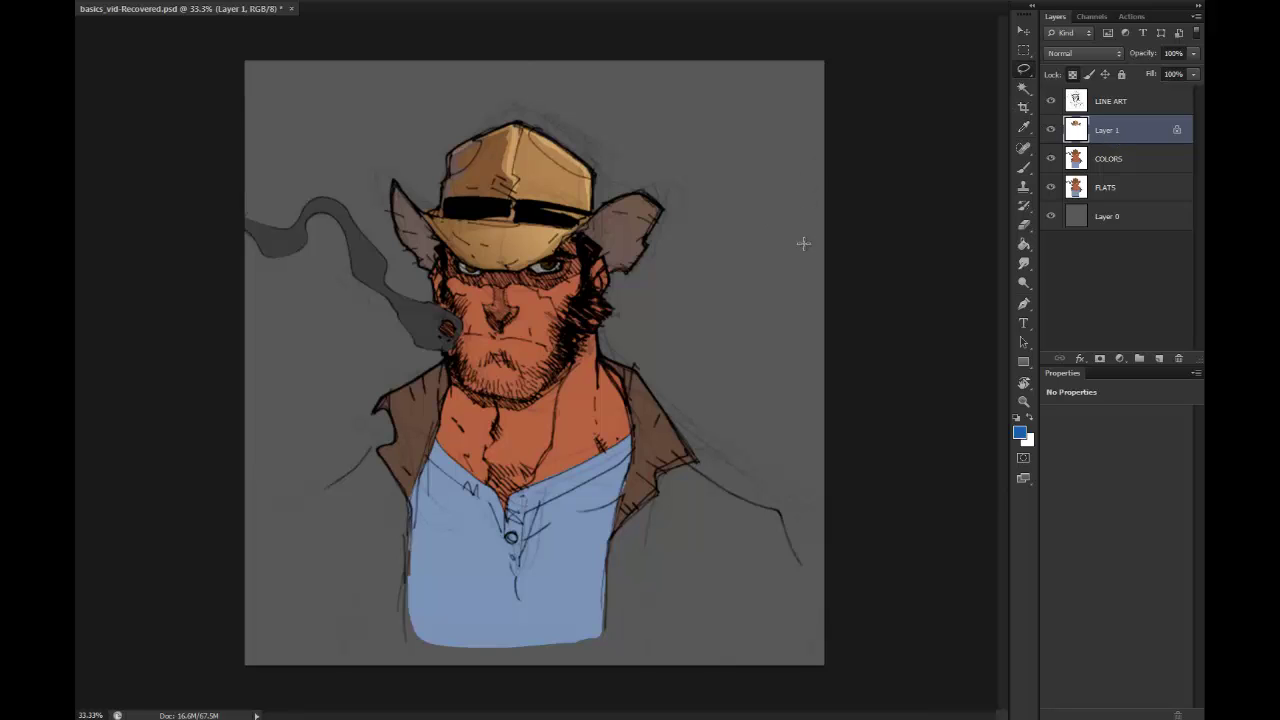
# Step: Merge the hat layer down into COLORS, and copy the wand-selected skin areas to a new layer with transparent pixels locked
pyautogui.rightClick(1110, 133)
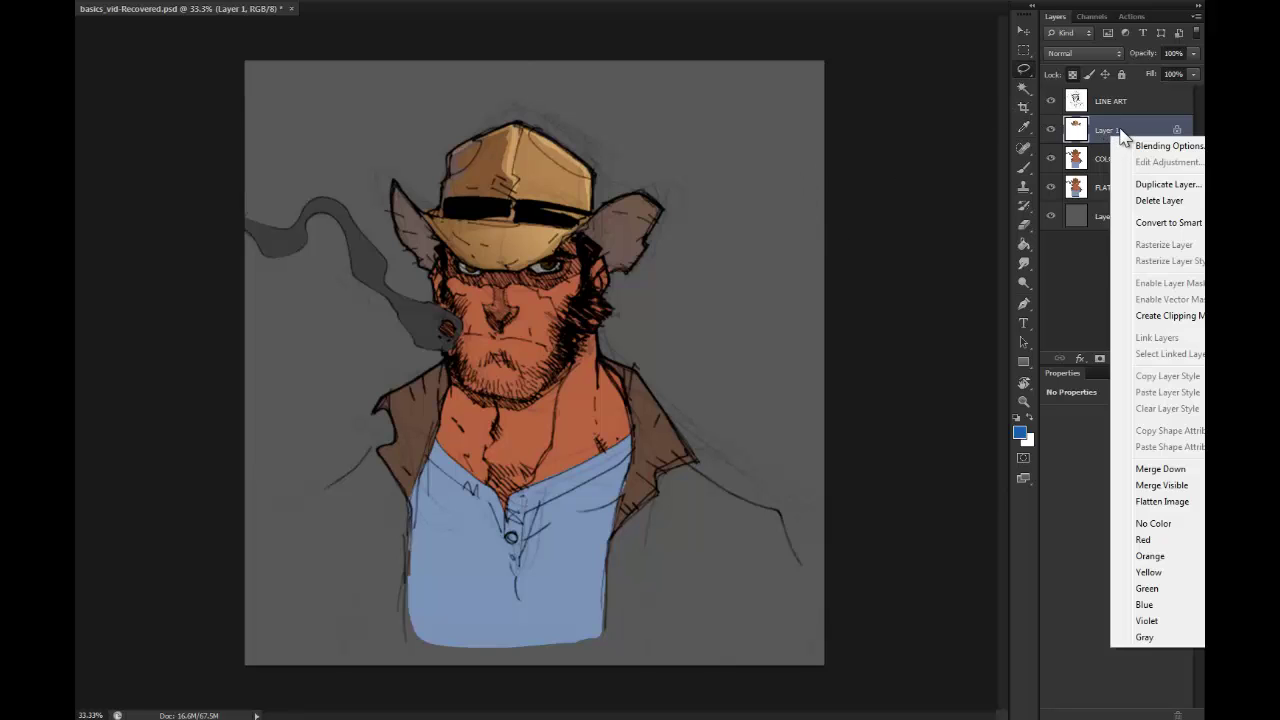
pyautogui.click(1157, 468)
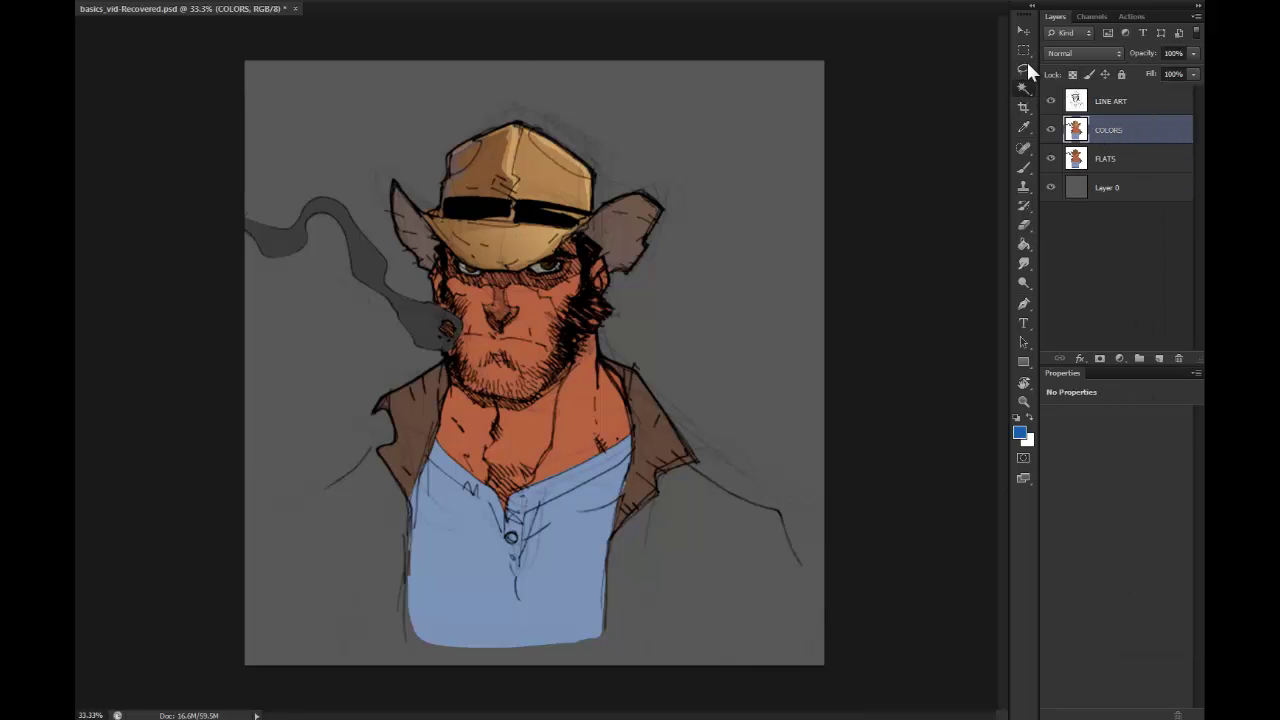
pyautogui.click(1023, 88)
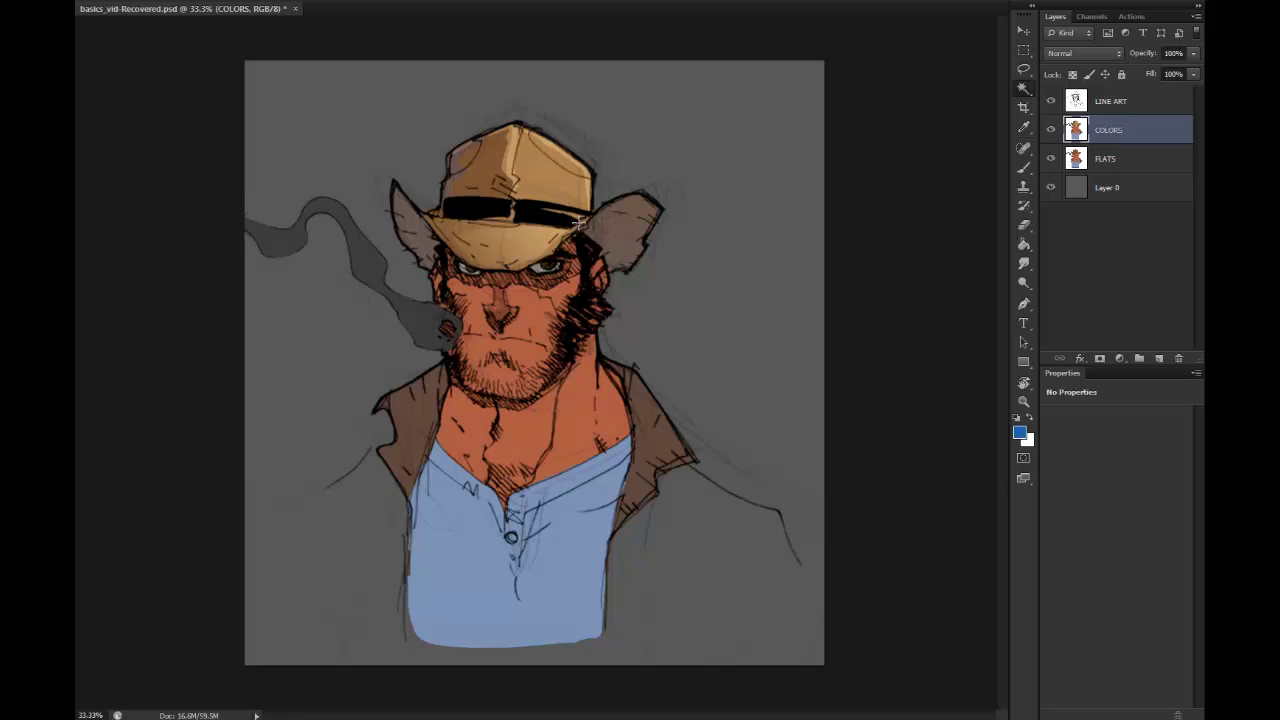
pyautogui.click(536, 334)
pyautogui.hotkey('ctrl', 'j')
pyautogui.press('/')
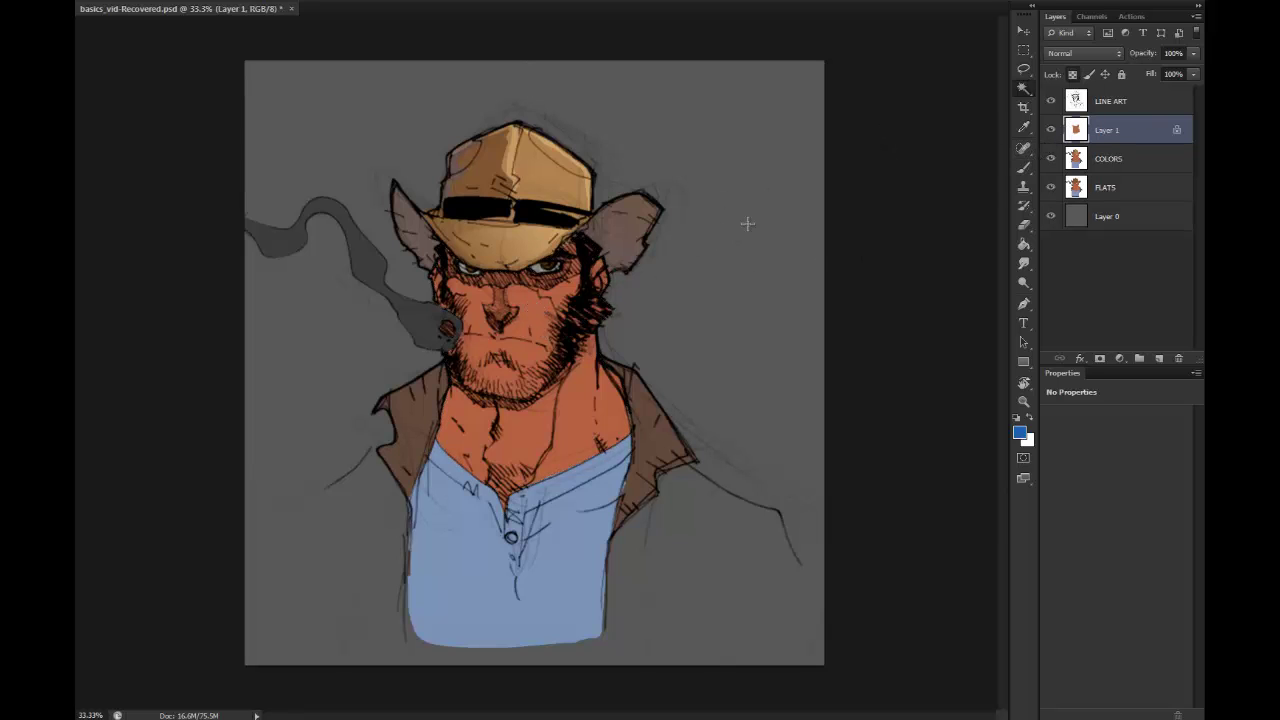
# Step: Lasso the lit face below the eye shadow along with the ear, leaving out the underside of the nose
pyautogui.keyDown('ctrl'); pyautogui.click(550, 224); pyautogui.keyUp('ctrl')
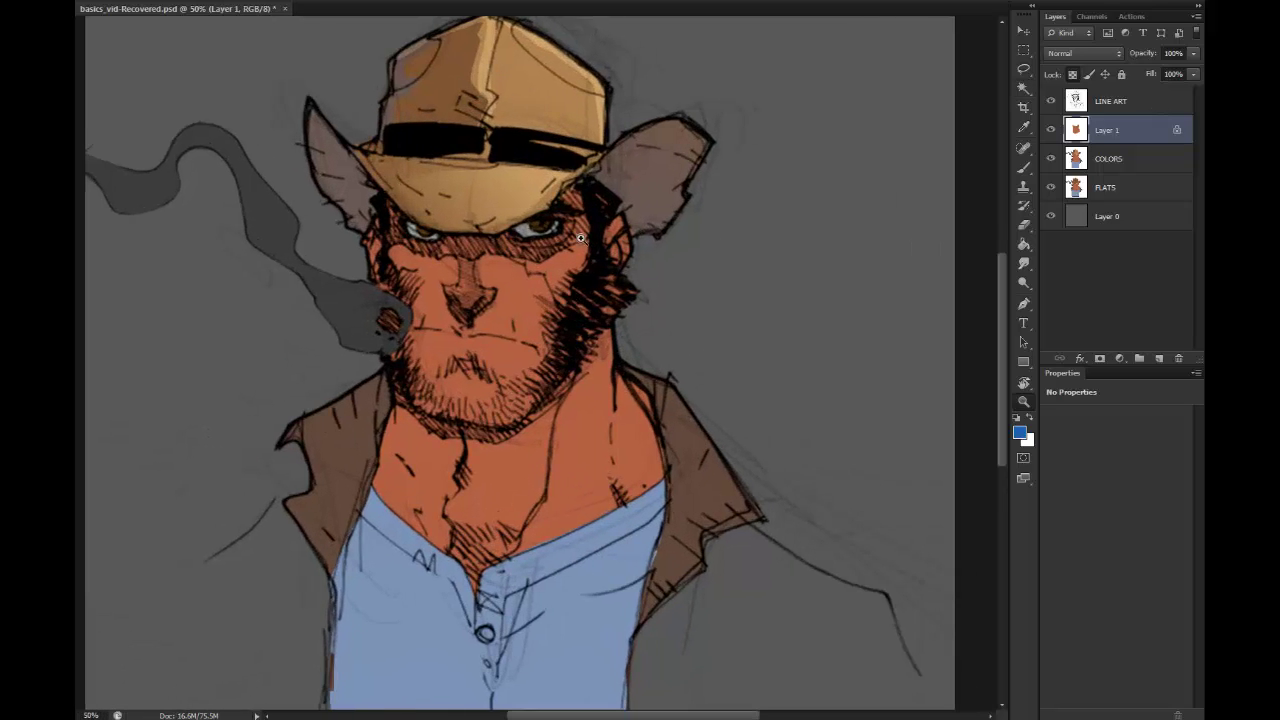
pyautogui.moveTo(449, 153); pyautogui.dragTo(481, 115)
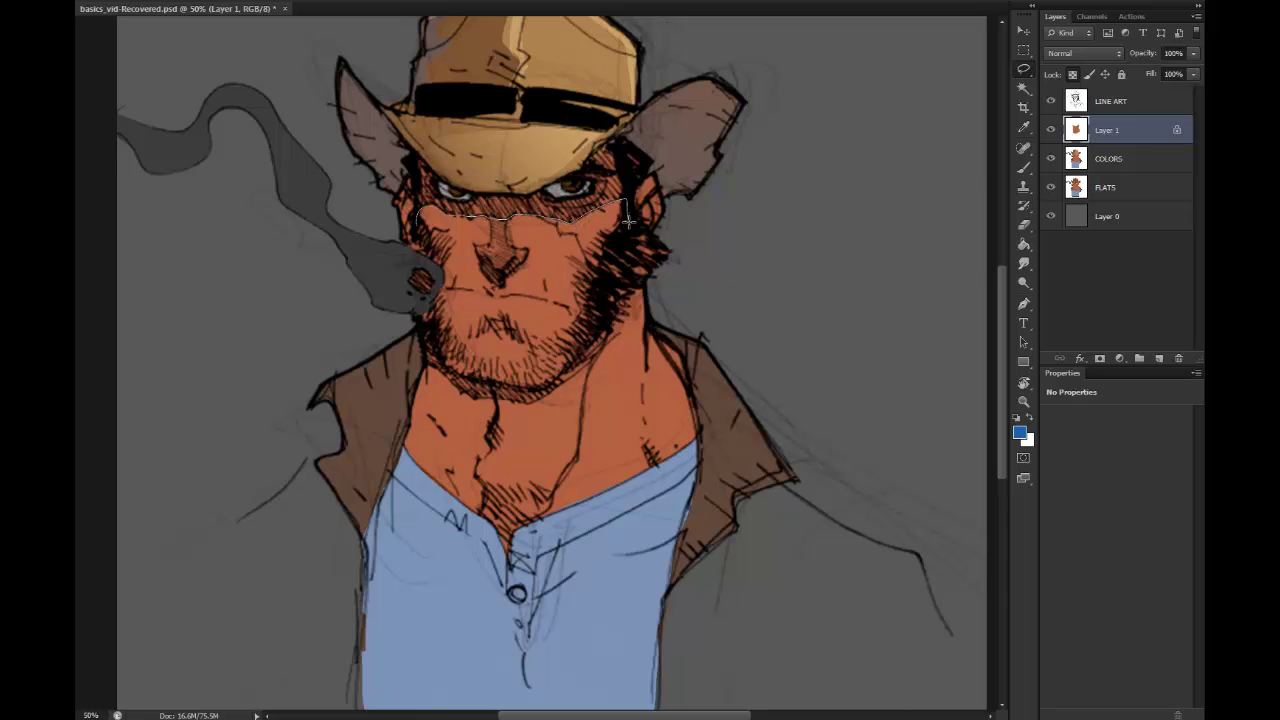
pyautogui.moveTo(617, 230); pyautogui.dragTo(587, 310)
pyautogui.moveTo(454, 374); pyautogui.dragTo(432, 330)
pyautogui.moveTo(427, 243); pyautogui.dragTo(437, 185)
pyautogui.moveTo(659, 180); pyautogui.dragTo(628, 212)
pyautogui.moveTo(522, 256)
pyautogui.mouseDown()
pyautogui.moveTo(492, 252)
pyautogui.moveTo(486, 268)
pyautogui.moveTo(505, 273)
pyautogui.mouseUp()
# Step: Try orange strokes across the lassoed face while switching brush blend modes between Screen and Normal, and undo them
pyautogui.press('b')
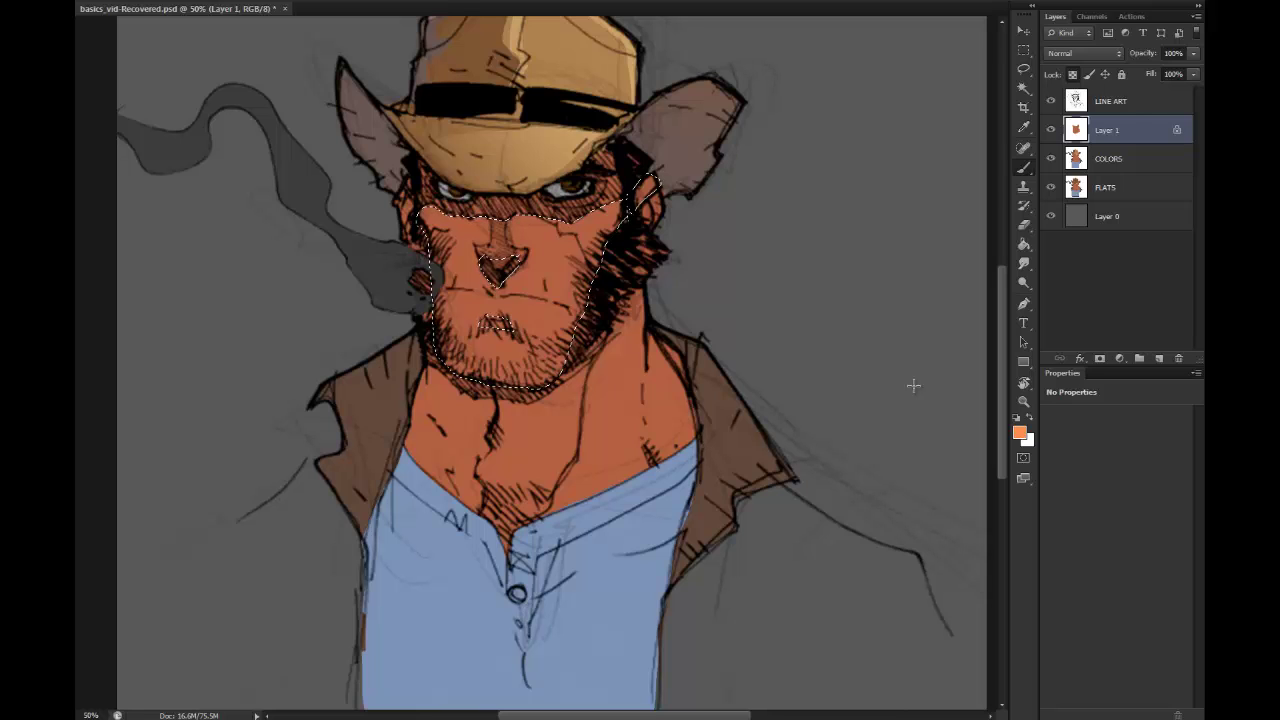
pyautogui.moveTo(544, 190)
pyautogui.mouseDown()
pyautogui.moveTo(558, 172)
pyautogui.moveTo(502, 180)
pyautogui.moveTo(515, 141)
pyautogui.mouseUp()
pyautogui.click(245, 4)
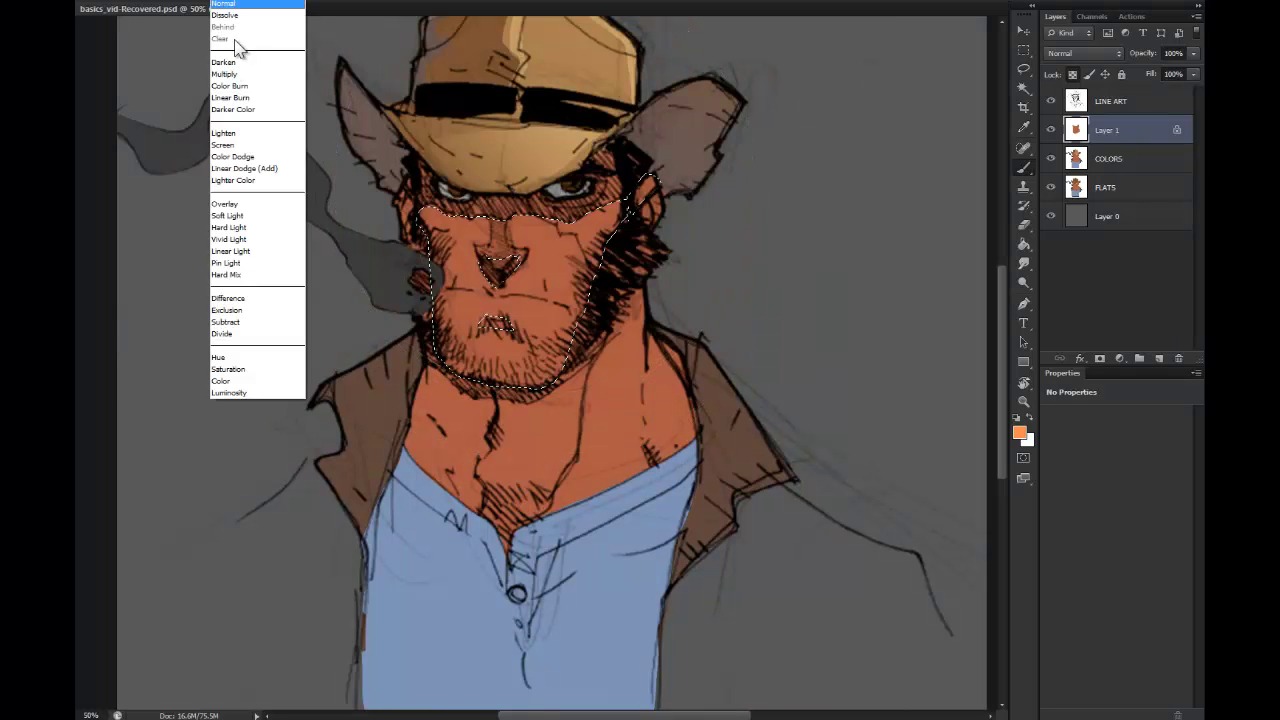
pyautogui.click(238, 148)
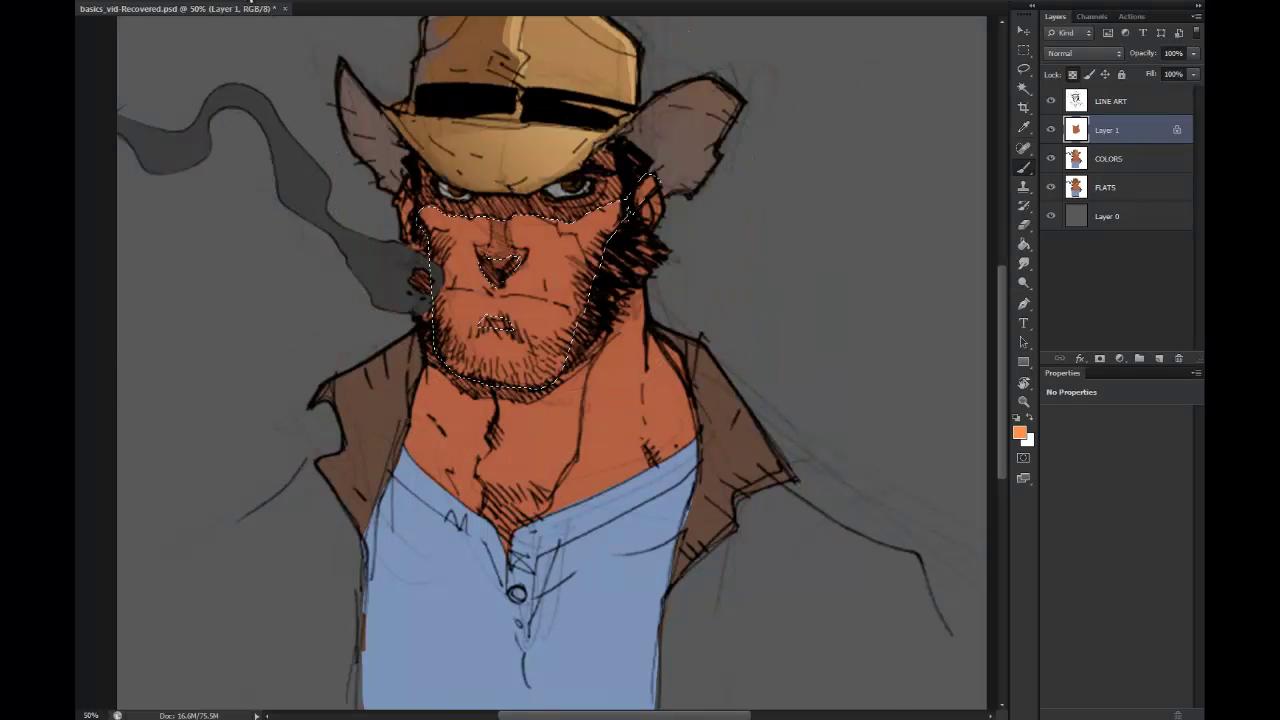
pyautogui.click(243, 5)
pyautogui.click(240, 5)
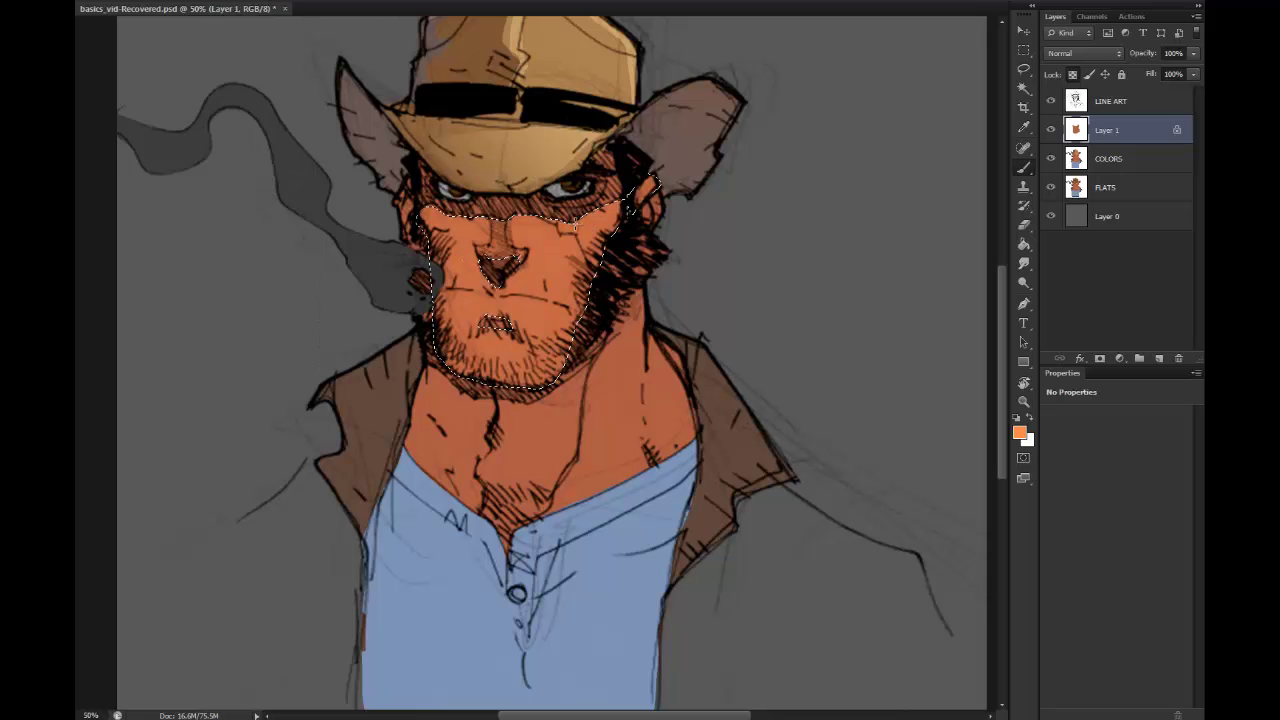
pyautogui.moveTo(575, 226); pyautogui.dragTo(538, 240)
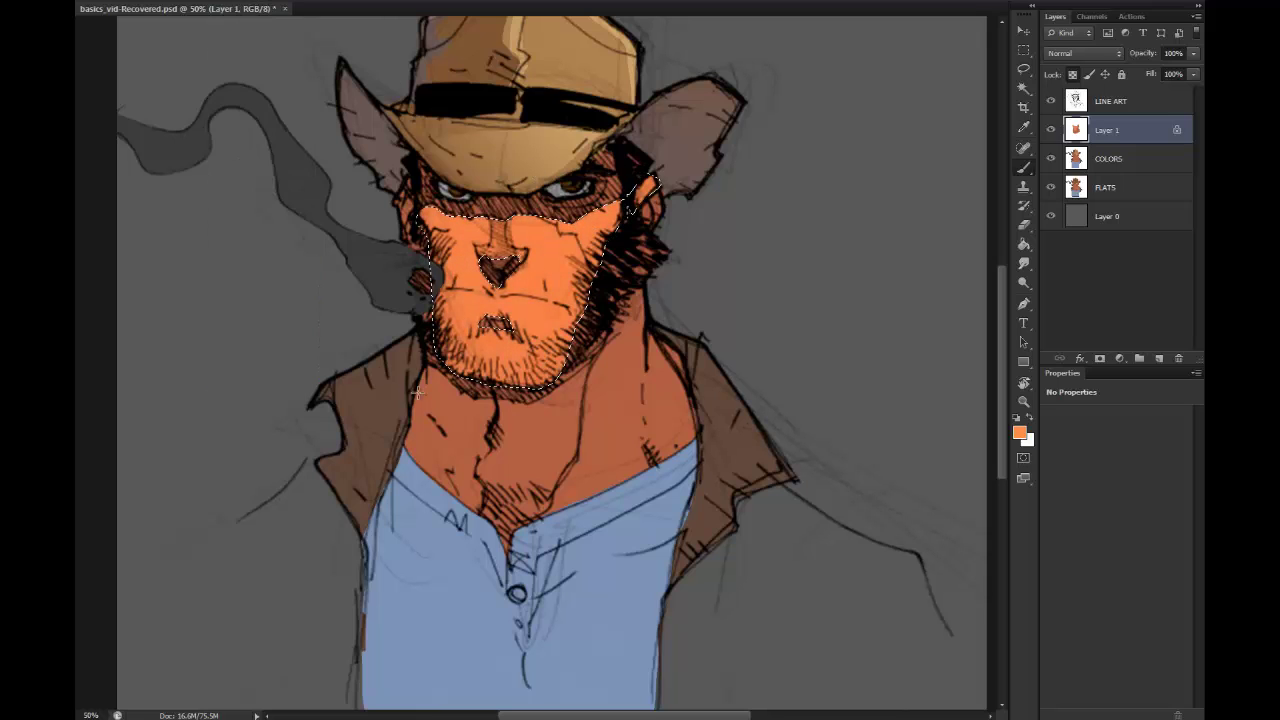
pyautogui.hotkey('ctrl', 'alt', 'z')
pyautogui.hotkey('ctrl', 'alt', 'z')
pyautogui.hotkey('ctrl', 'alt', 'z')
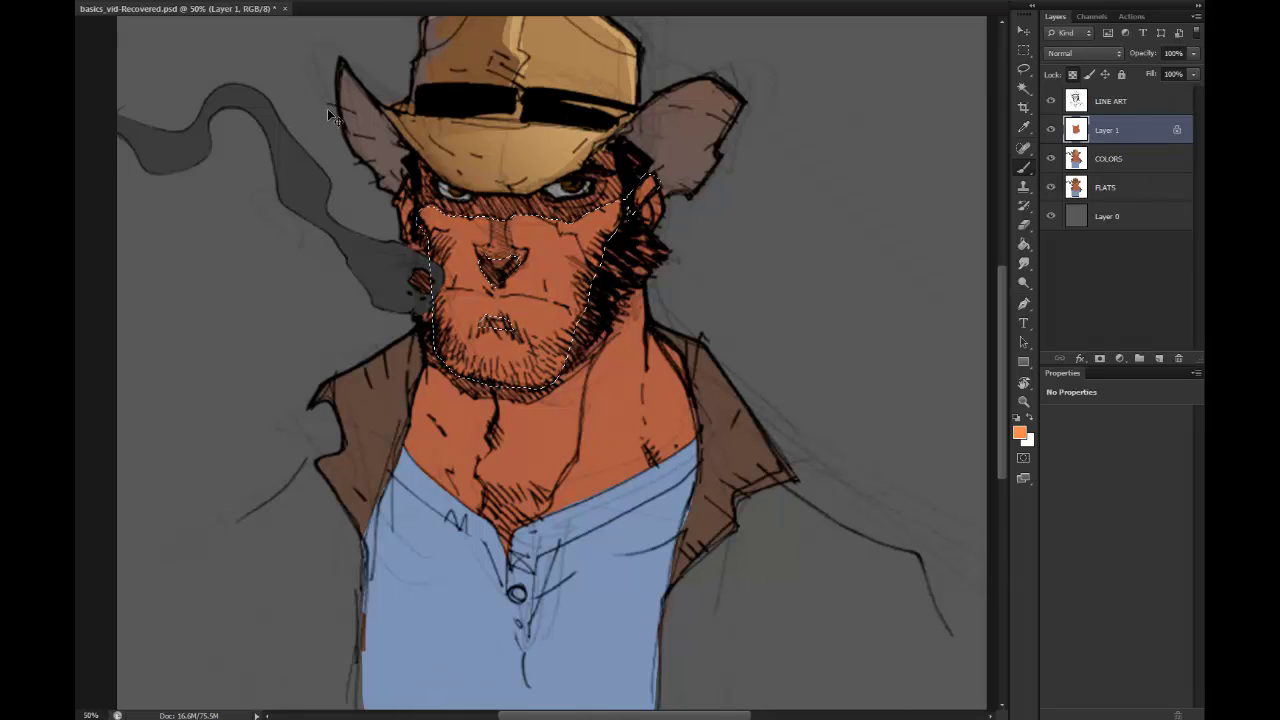
# Step: Set the brush blend mode to Screen, paint soft orange light over the selected face, and deselect
pyautogui.click(243, 2)
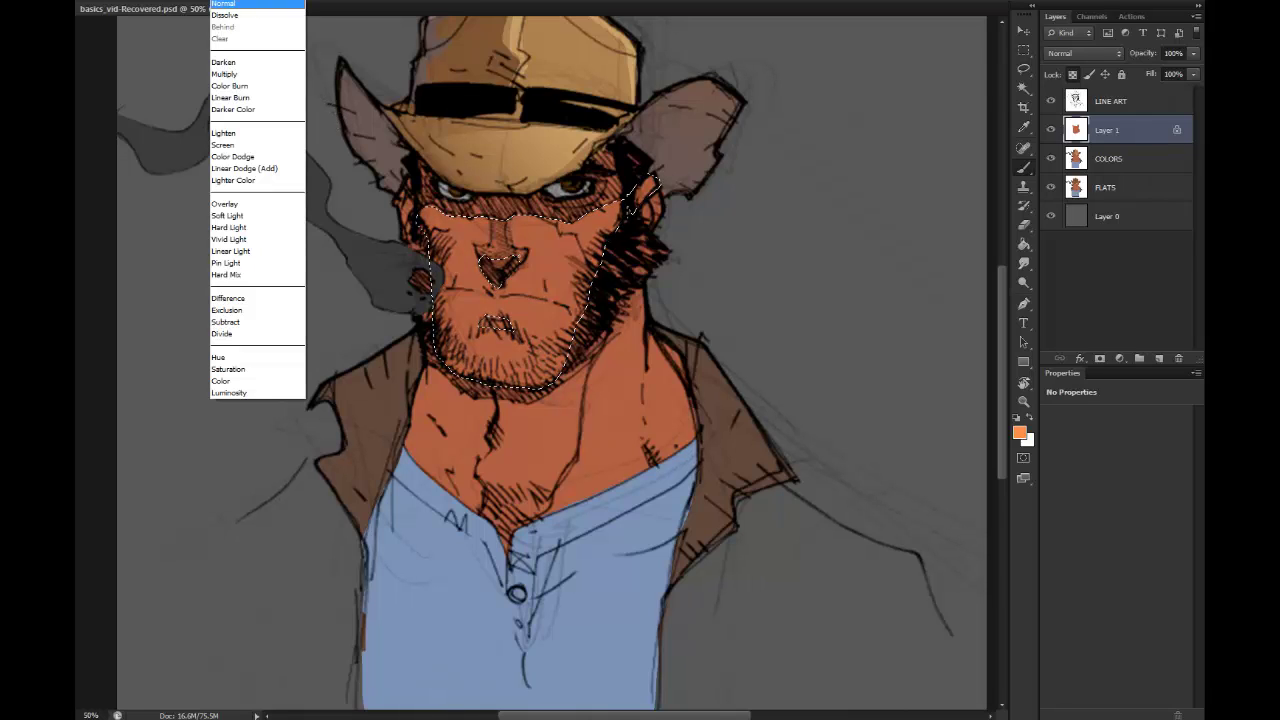
pyautogui.click(240, 149)
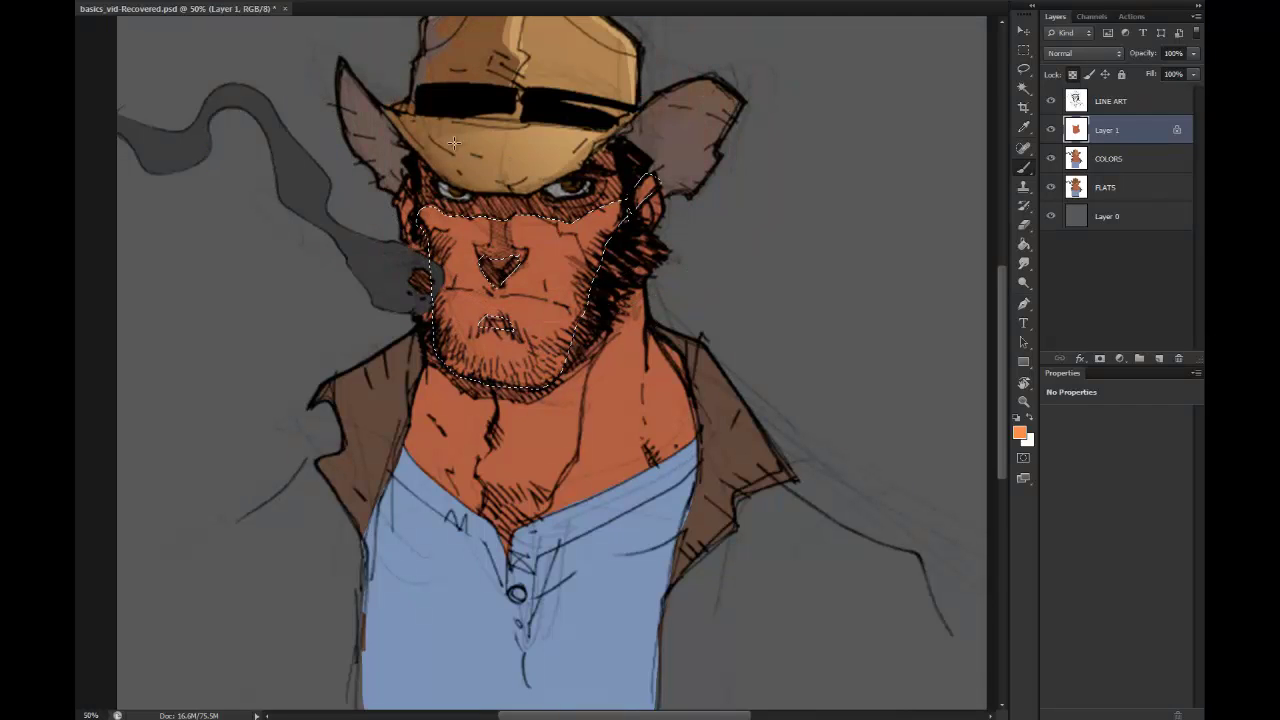
pyautogui.click(524, 188)
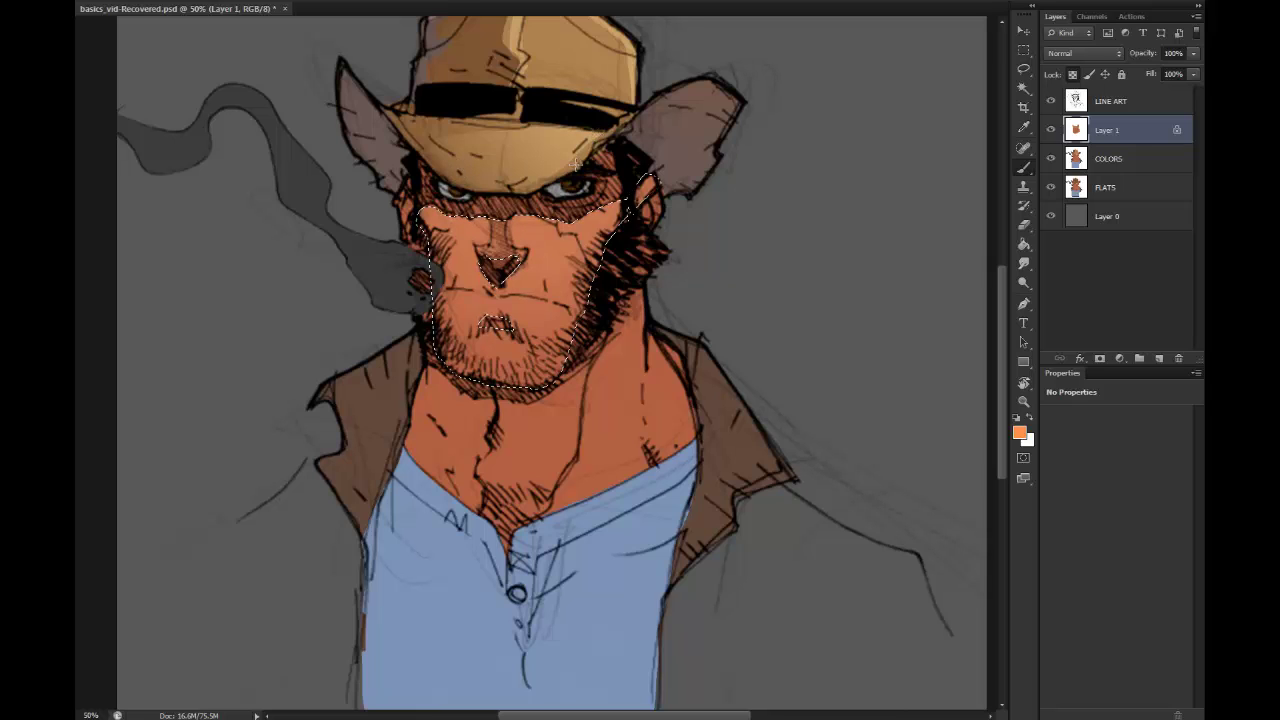
pyautogui.hotkey('ctrl', 'd')
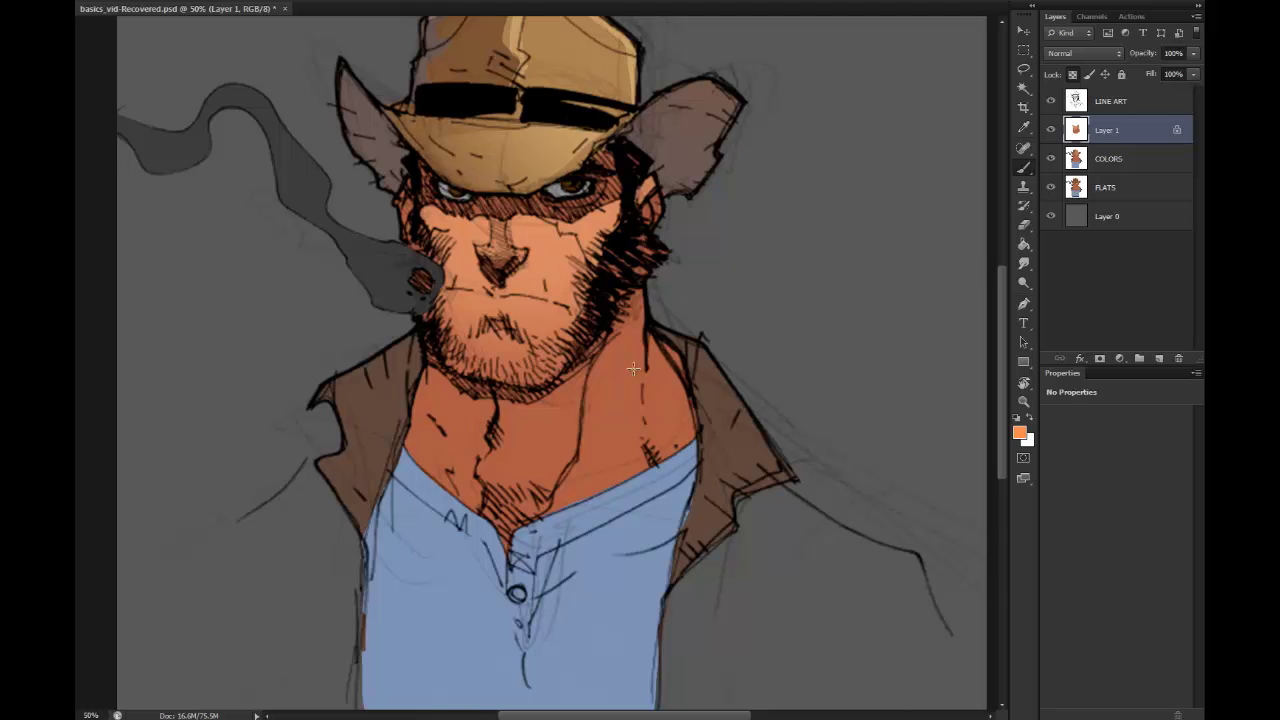
# Step: Lasso the neck and open chest below the jaw, leaving out the shadow edge by the collar and the hatched throat hollow
pyautogui.press('l')
pyautogui.moveTo(430, 368); pyautogui.dragTo(462, 396)
pyautogui.moveTo(543, 394)
pyautogui.mouseDown()
pyautogui.moveTo(591, 367)
pyautogui.moveTo(652, 296)
pyautogui.moveTo(663, 351)
pyautogui.moveTo(695, 399)
pyautogui.mouseUp()
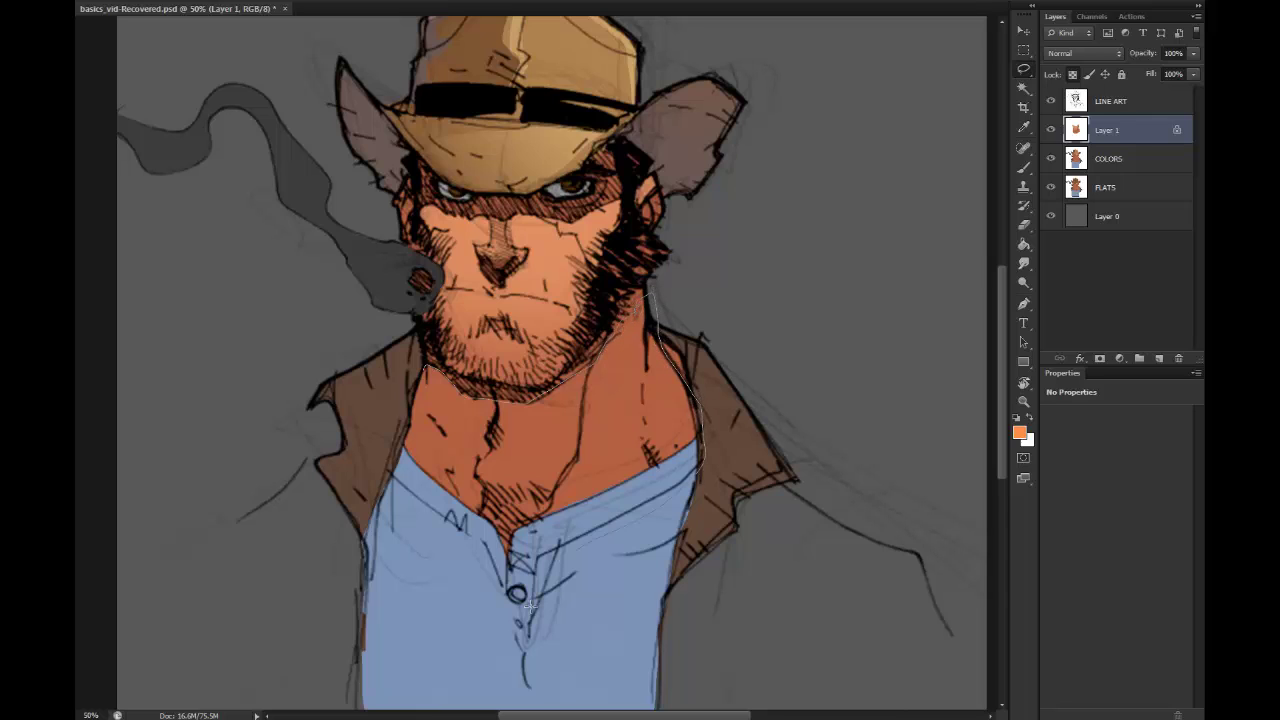
pyautogui.moveTo(413, 433); pyautogui.dragTo(452, 340)
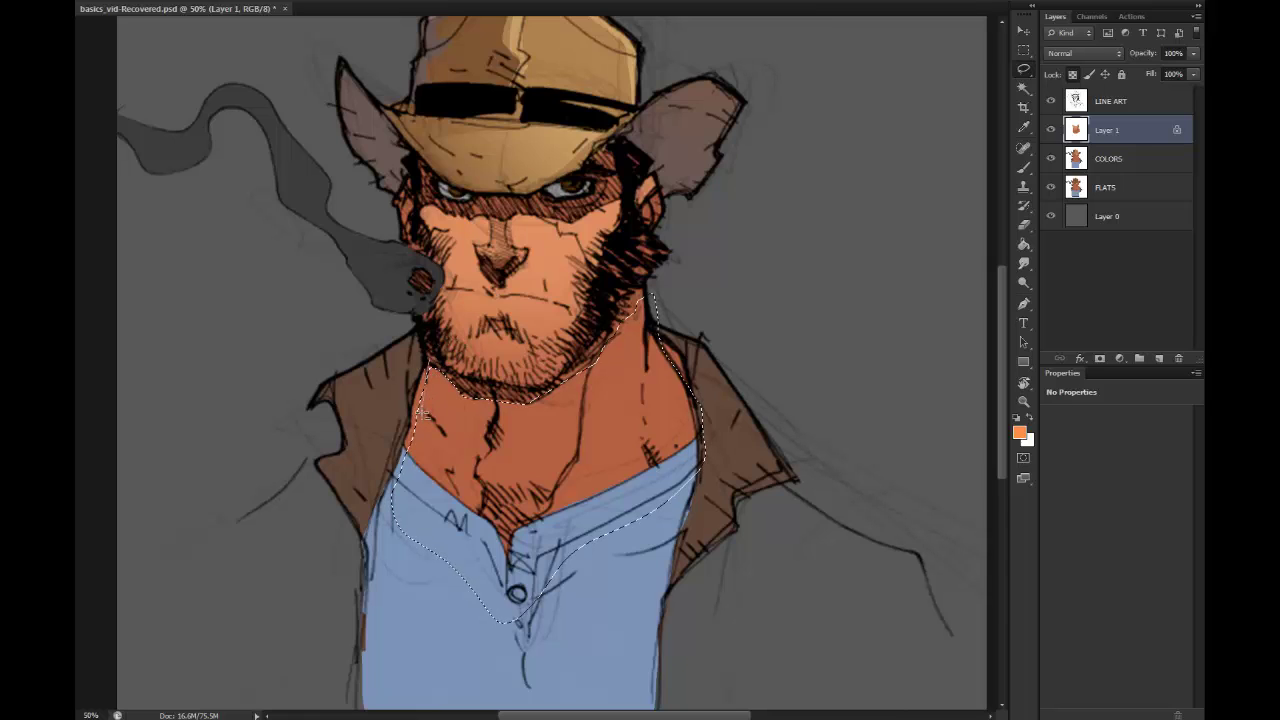
pyautogui.moveTo(457, 495)
pyautogui.mouseDown()
pyautogui.moveTo(384, 349)
pyautogui.moveTo(458, 522)
pyautogui.mouseUp()
pyautogui.moveTo(484, 478); pyautogui.dragTo(488, 484)
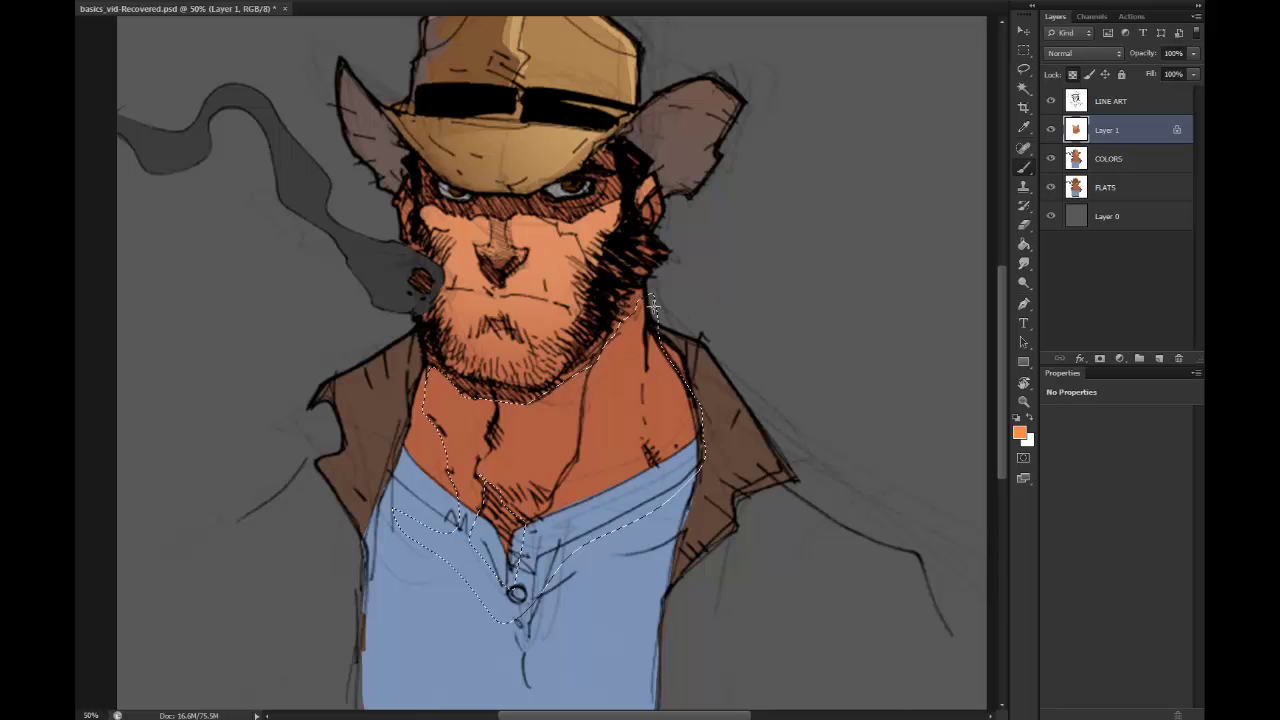
# Step: Brush soft orange light over the selected neck and chest, and deselect
pyautogui.press('b')
pyautogui.keyDown('alt'); pyautogui.rightClick(700, 260); pyautogui.keyUp('alt')
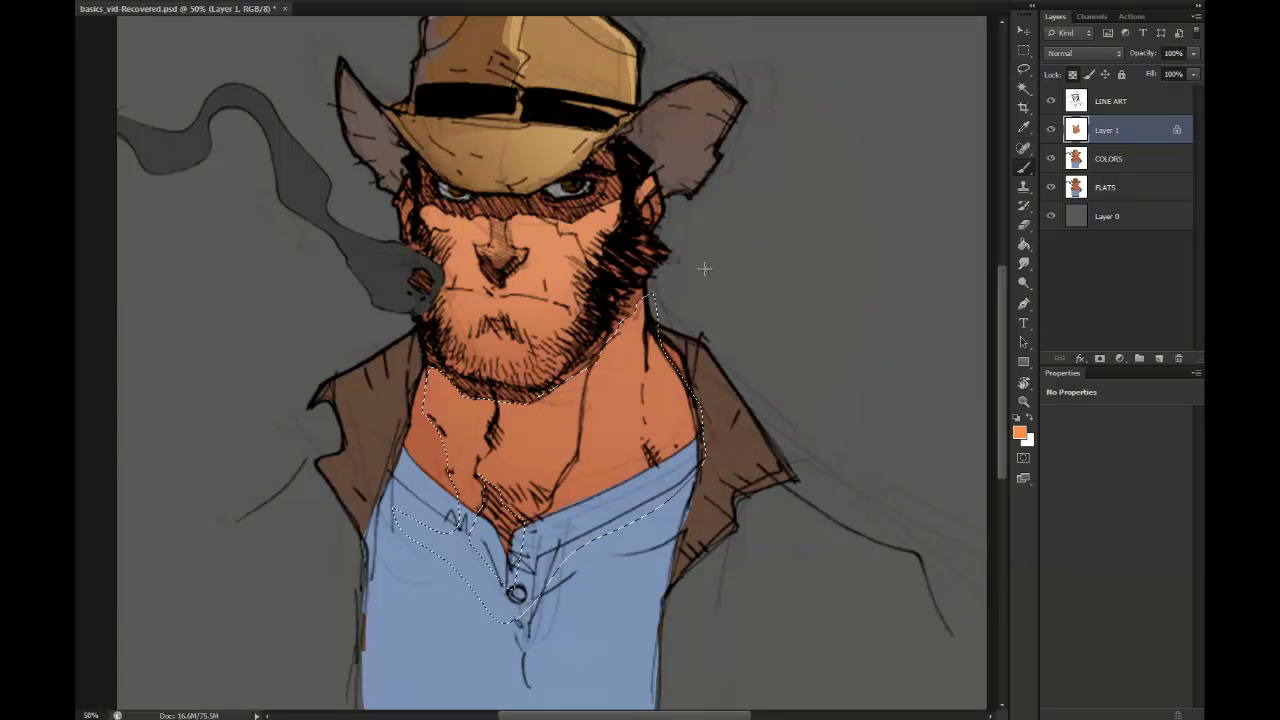
pyautogui.hotkey('ctrl', 'd')
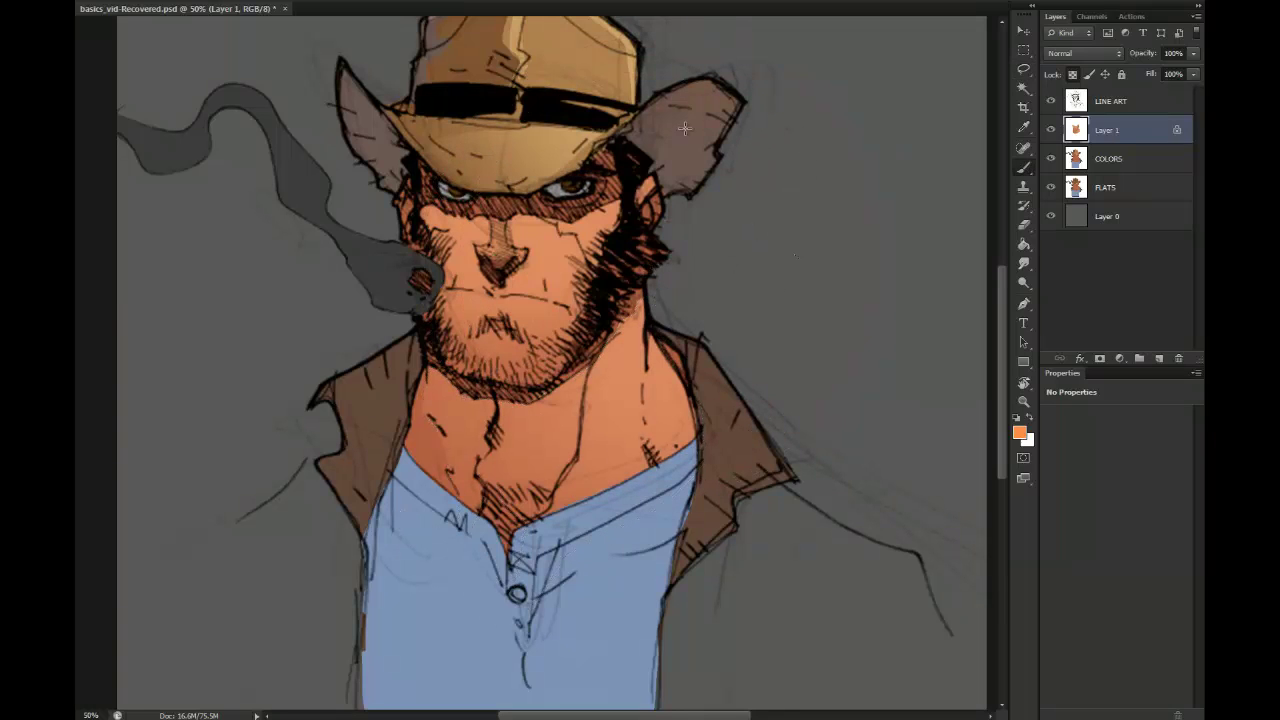
# Step: Lasso small highlight shapes on the ear, both upper cheeks, the nose tip and the lower lip
pyautogui.press('z')
pyautogui.keyDown('alt'); pyautogui.click(684, 128); pyautogui.keyUp('alt')
pyautogui.click(662, 344)
pyautogui.keyDown('alt'); pyautogui.click(666, 336); pyautogui.keyUp('alt')
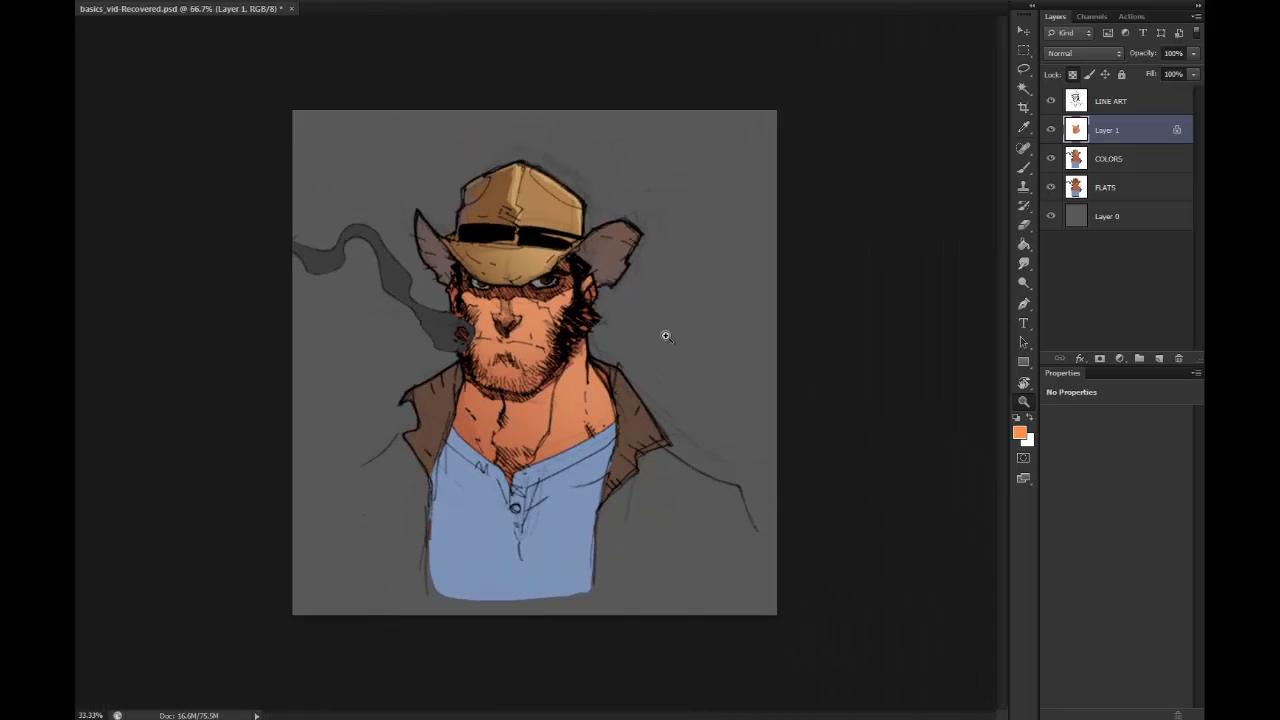
pyautogui.click(577, 344)
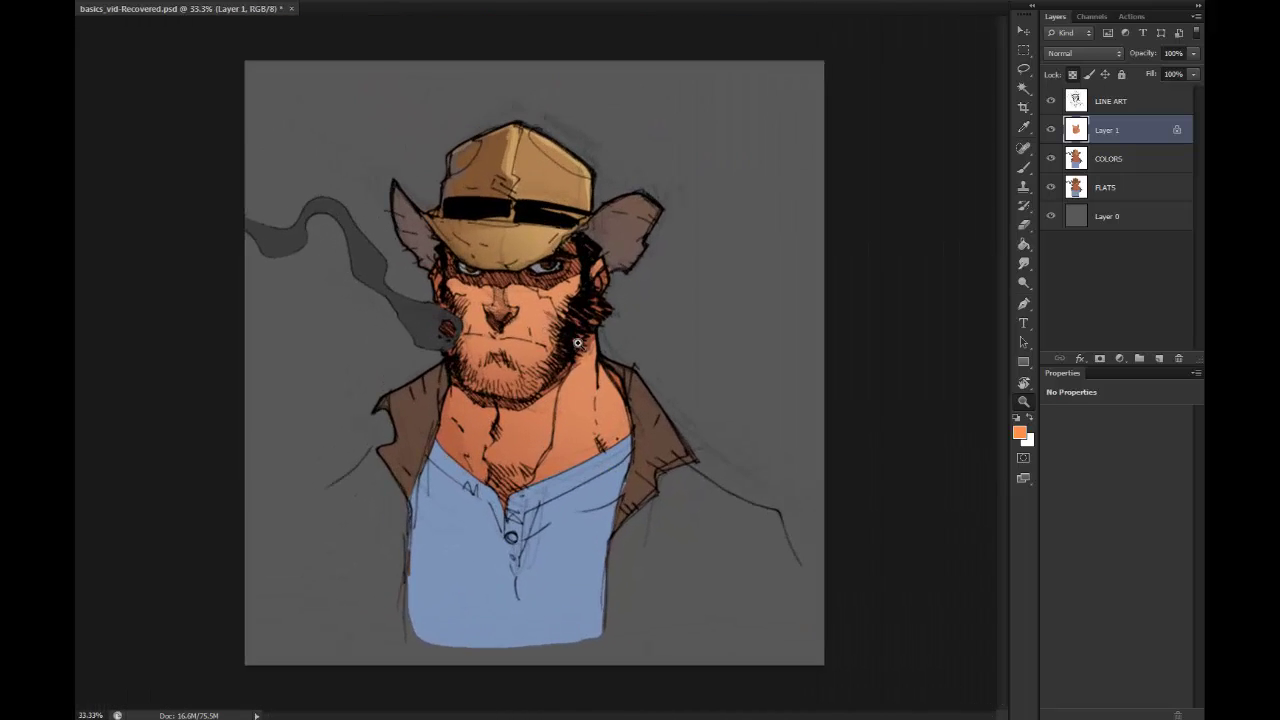
pyautogui.click(577, 343)
pyautogui.press('l')
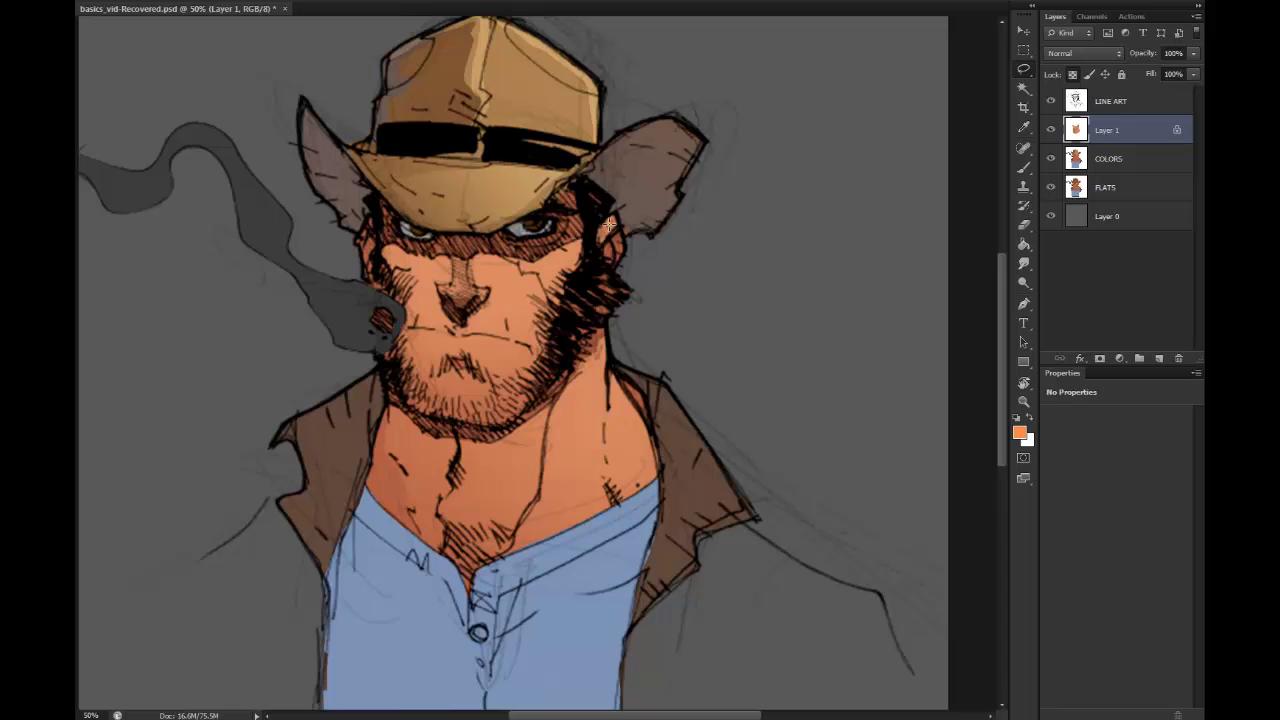
pyautogui.moveTo(606, 222)
pyautogui.mouseDown()
pyautogui.moveTo(598, 245)
pyautogui.moveTo(614, 220)
pyautogui.mouseUp()
pyautogui.moveTo(452, 296)
pyautogui.mouseDown()
pyautogui.moveTo(574, 201)
pyautogui.moveTo(504, 261)
pyautogui.moveTo(466, 345)
pyautogui.moveTo(465, 334)
pyautogui.moveTo(410, 334)
pyautogui.moveTo(465, 356)
pyautogui.moveTo(512, 333)
pyautogui.mouseUp()
pyautogui.moveTo(550, 266)
pyautogui.mouseDown()
pyautogui.moveTo(511, 261)
pyautogui.moveTo(553, 303)
pyautogui.moveTo(574, 244)
pyautogui.moveTo(537, 261)
pyautogui.moveTo(572, 228)
pyautogui.mouseUp()
# Step: Try an orange highlight in the lassoed ear, cheek, nose and lip shapes, and undo it
pyautogui.press('b')
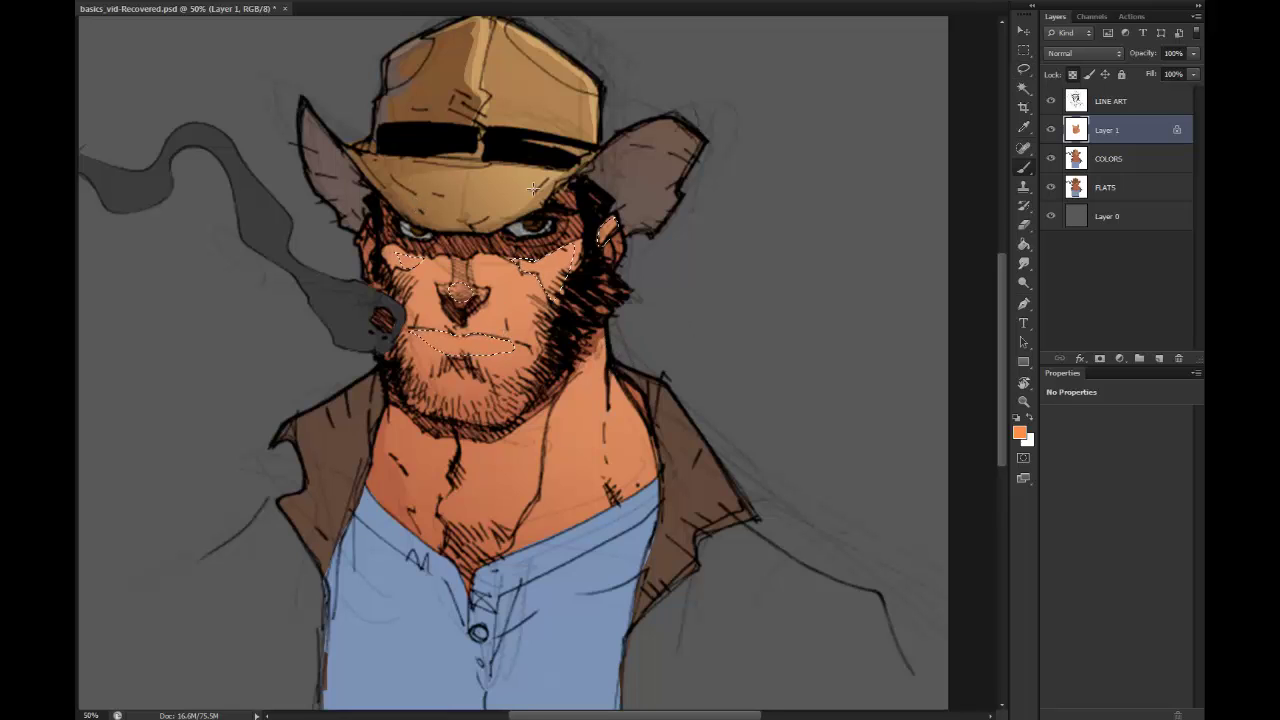
pyautogui.keyDown('alt'); pyautogui.rightClick(508, 210); pyautogui.keyUp('alt')
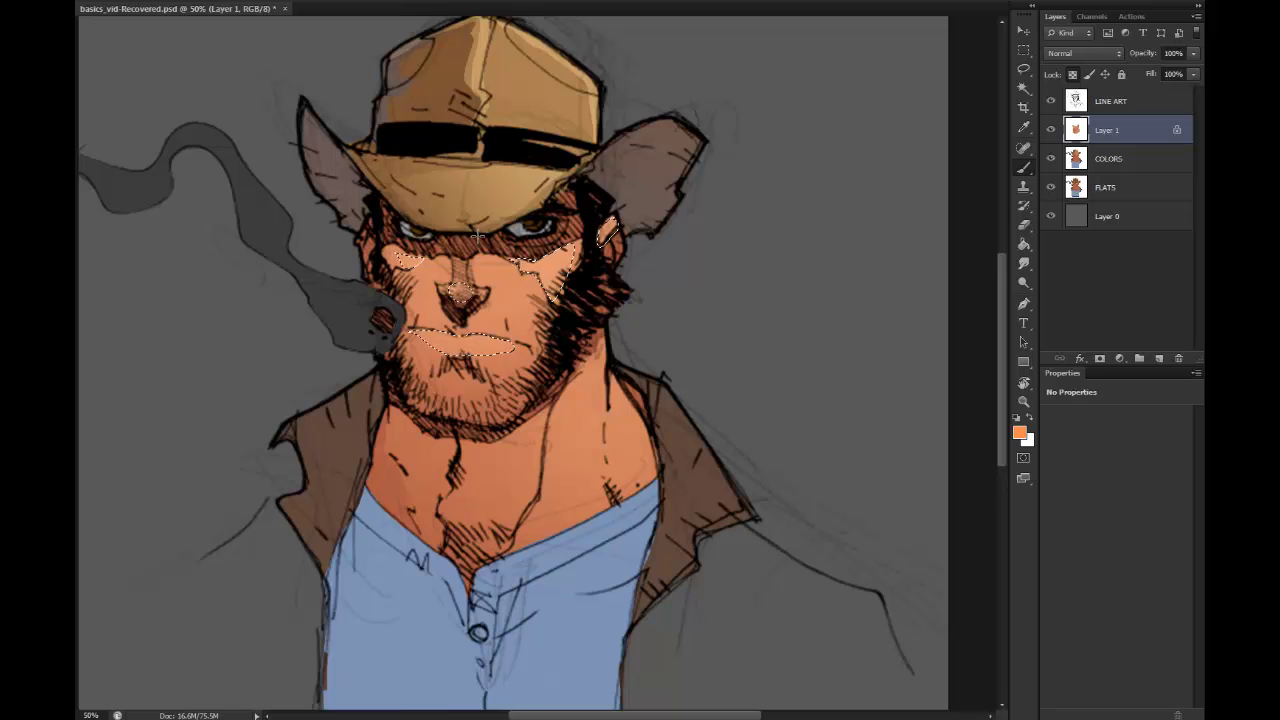
pyautogui.press('l')
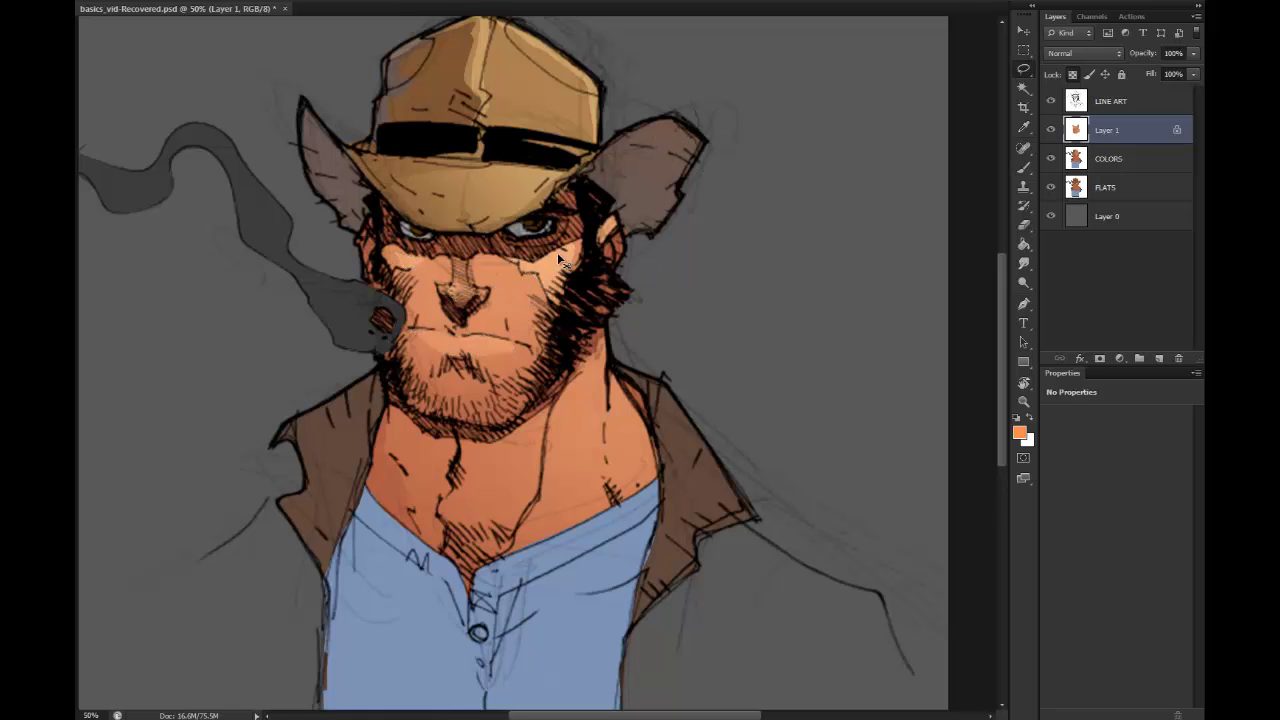
pyautogui.press('b')
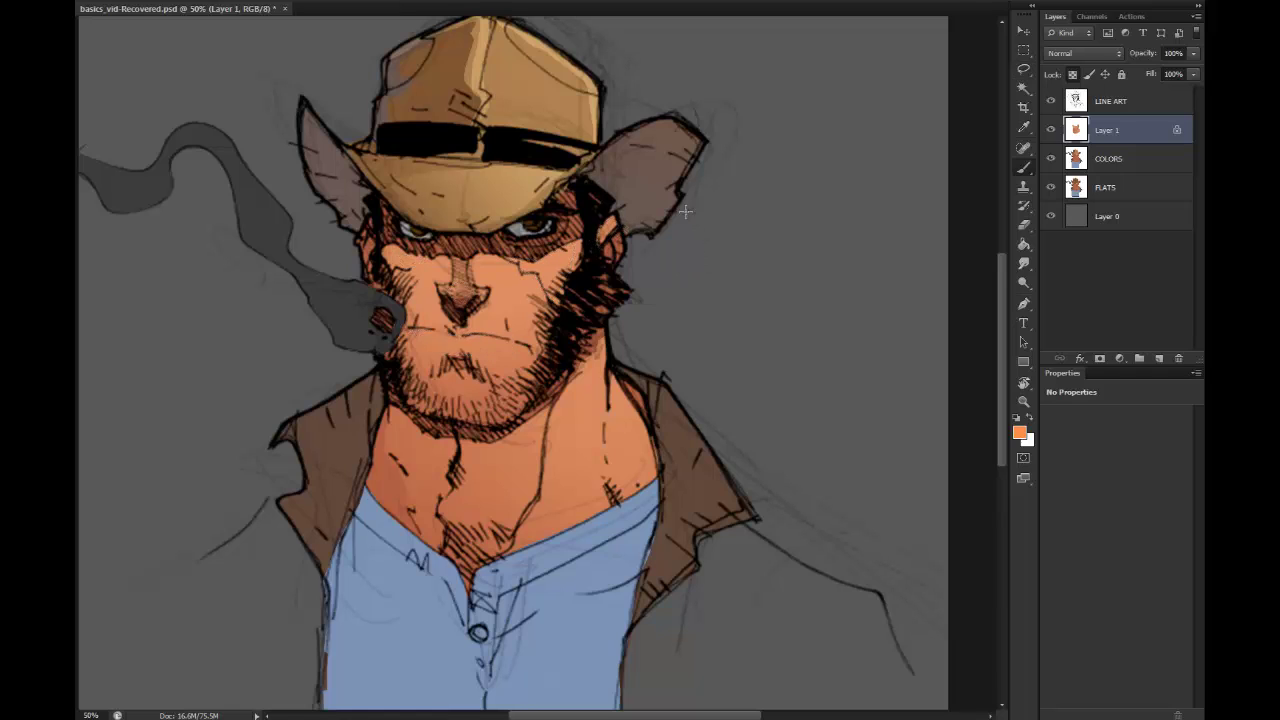
# Step: Lasso new highlight shapes on the cheek beside the sideburn, the nose tip, the lower lip and the chin
pyautogui.press('l')
pyautogui.press('b')
pyautogui.press('l')
pyautogui.moveTo(572, 276)
pyautogui.mouseDown()
pyautogui.moveTo(545, 250)
pyautogui.moveTo(570, 280)
pyautogui.mouseUp()
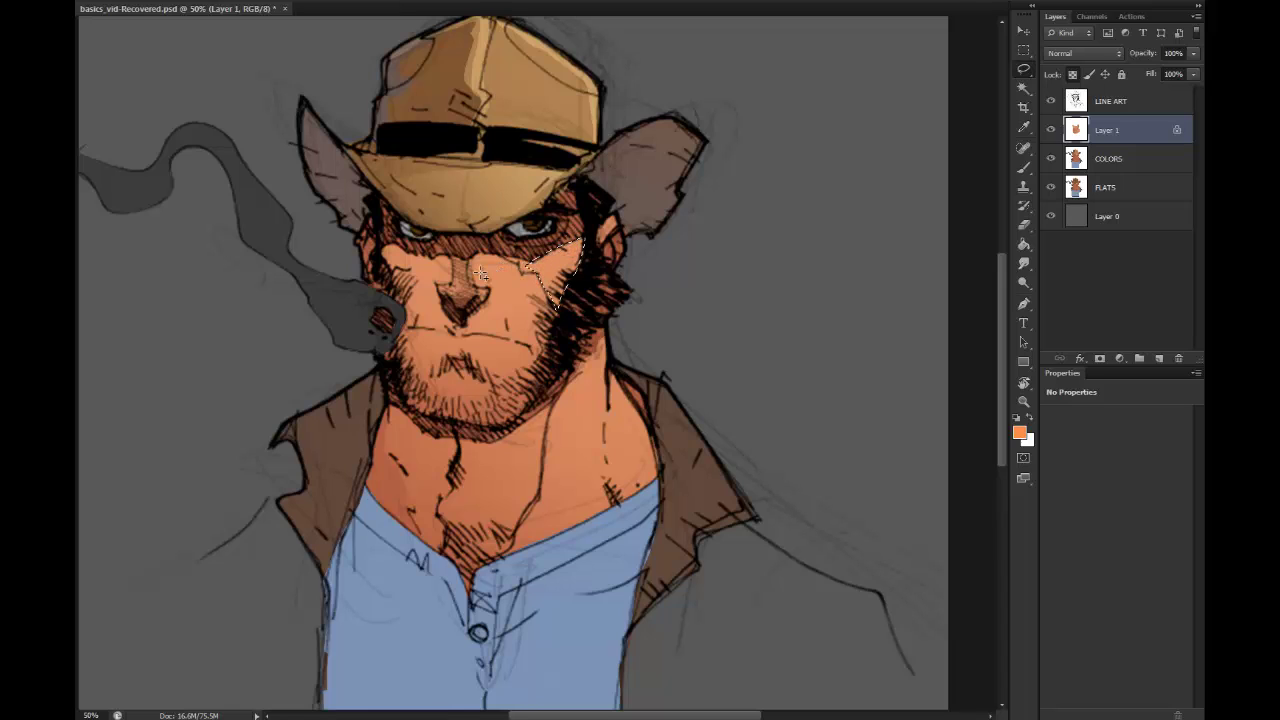
pyautogui.moveTo(478, 284)
pyautogui.mouseDown()
pyautogui.moveTo(476, 296)
pyautogui.moveTo(450, 290)
pyautogui.moveTo(474, 285)
pyautogui.mouseUp()
pyautogui.moveTo(425, 352)
pyautogui.mouseDown()
pyautogui.moveTo(521, 359)
pyautogui.moveTo(517, 323)
pyautogui.moveTo(511, 364)
pyautogui.moveTo(428, 386)
pyautogui.moveTo(477, 405)
pyautogui.moveTo(482, 362)
pyautogui.mouseUp()
# Step: Paint orange highlights into the lassoed cheek, nose, lip and chin shapes, check them with the selection edges hidden, and deselect
pyautogui.press('b')
pyautogui.moveTo(508, 220); pyautogui.dragTo(470, 182)
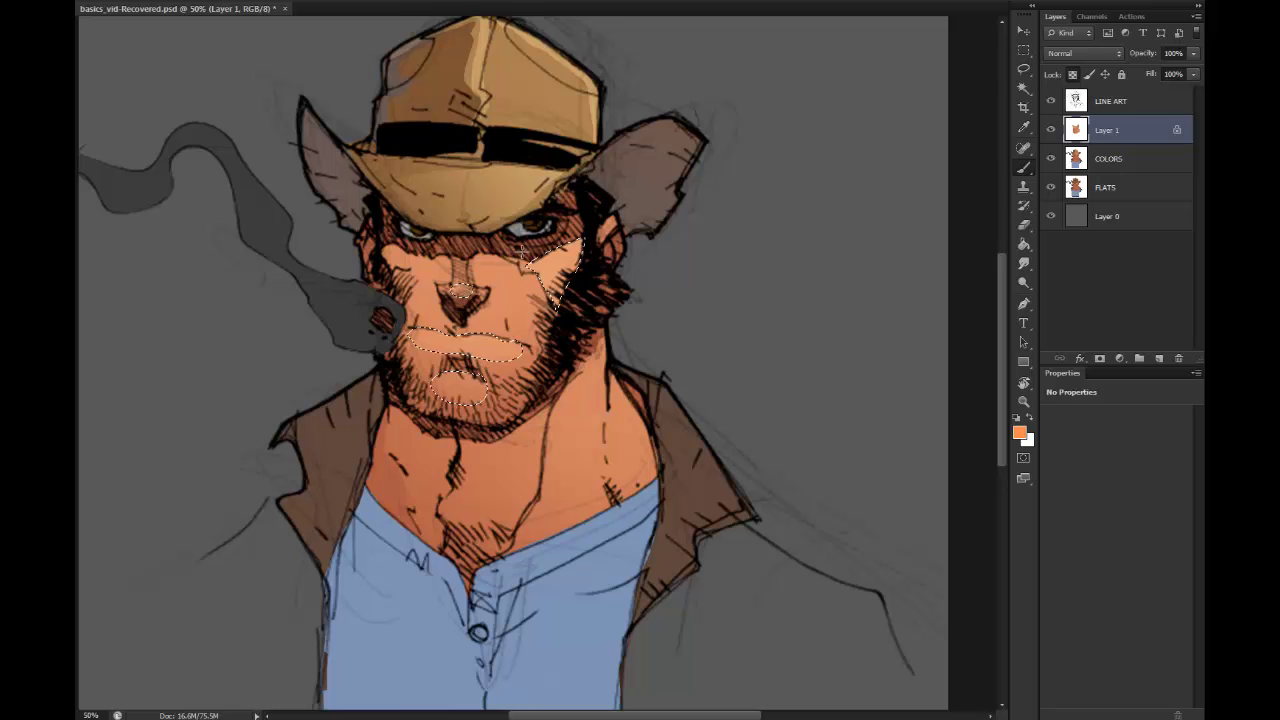
pyautogui.hotkey('ctrl', 'h')
pyautogui.click(1023, 400)
pyautogui.moveTo(889, 432); pyautogui.dragTo(620, 362)
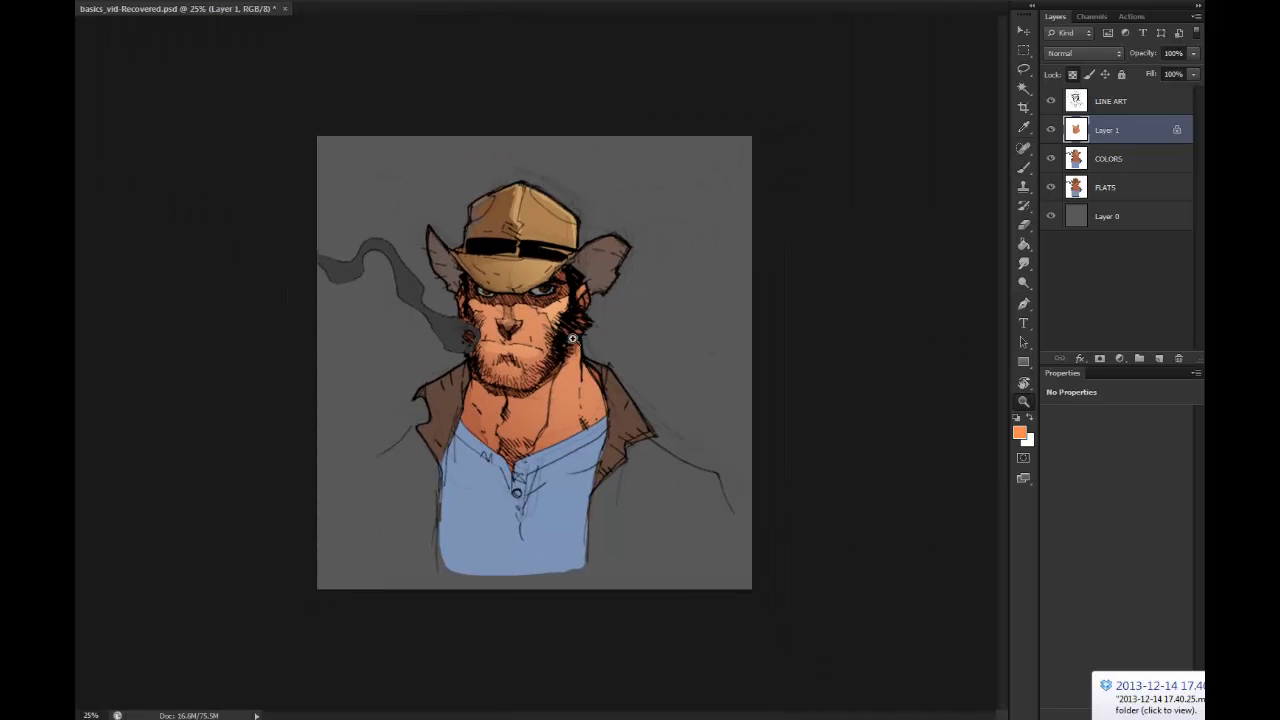
pyautogui.hotkey('ctrl', 'h')
pyautogui.hotkey('ctrl', 'd')
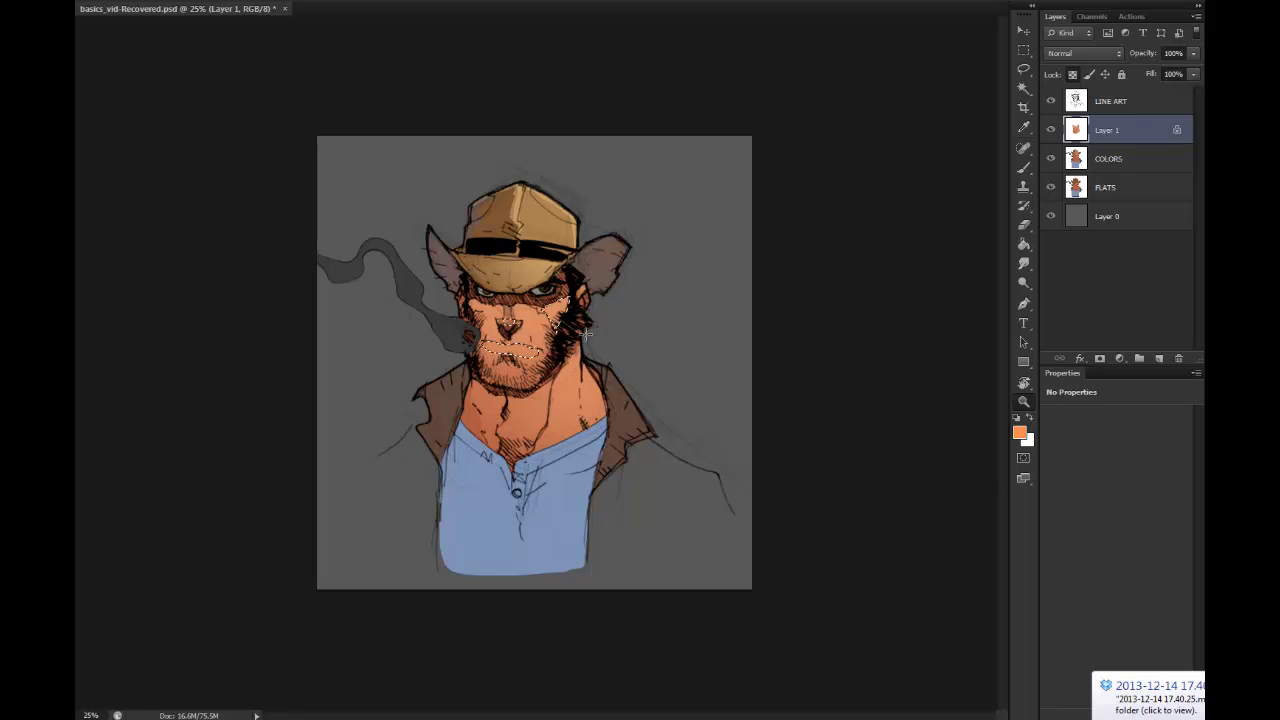
# Step: Lasso thin highlight shapes along the upper lip and on the cheek beside the sideburn, and paint them with orange light
pyautogui.click(558, 326)
pyautogui.press('l')
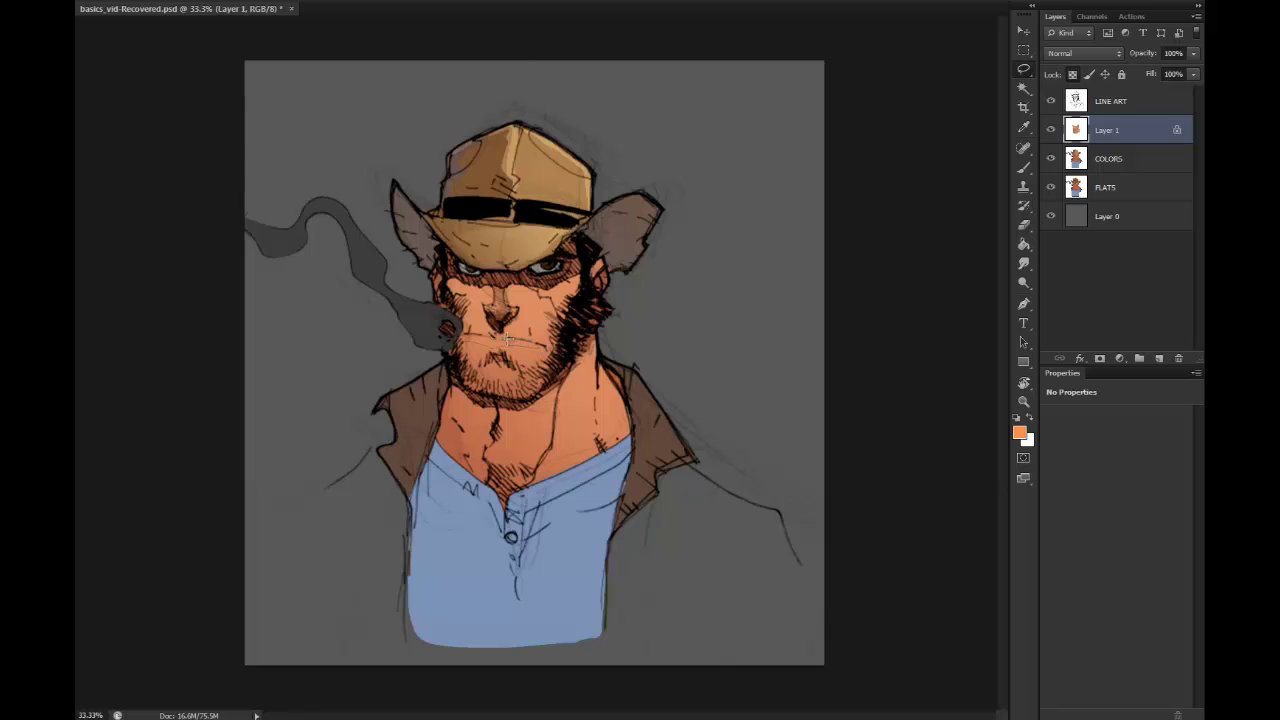
pyautogui.moveTo(507, 338)
pyautogui.mouseDown()
pyautogui.moveTo(534, 290)
pyautogui.moveTo(558, 291)
pyautogui.mouseUp()
pyautogui.hotkey('ctrl', 'h')
pyautogui.press('b')
pyautogui.press('l')
pyautogui.press('b')
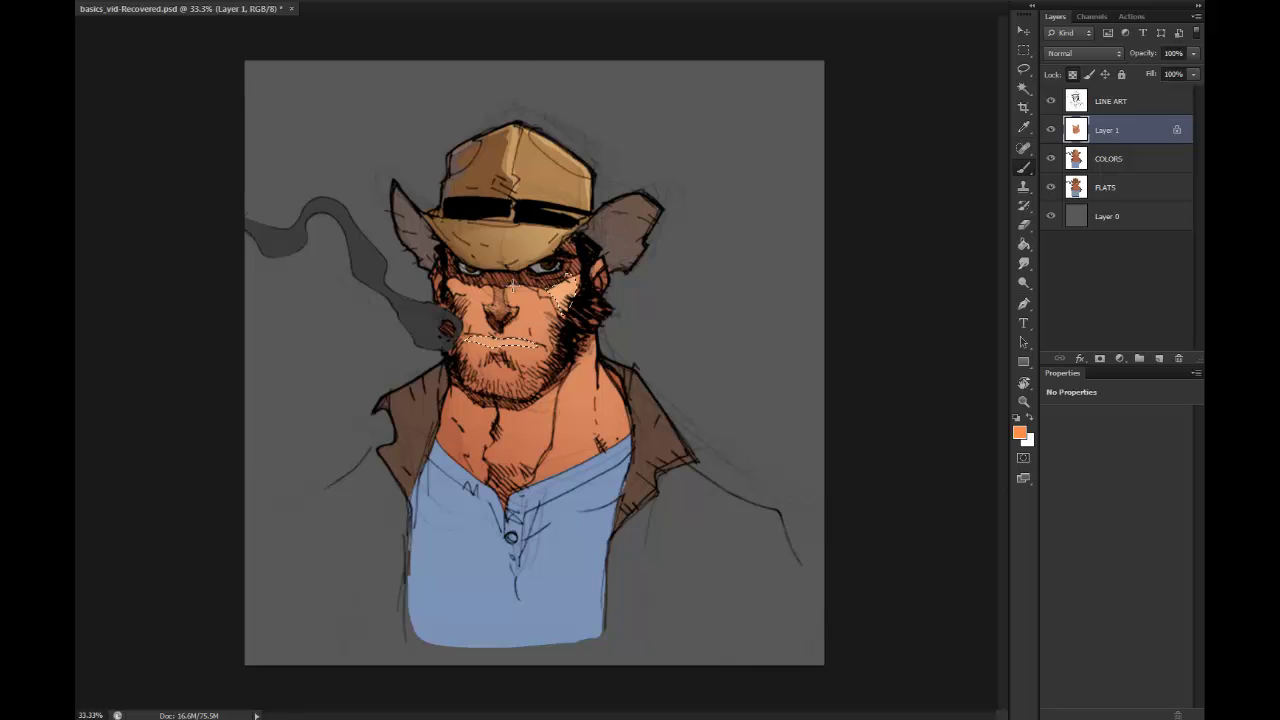
pyautogui.press('l')
pyautogui.press('b')
pyautogui.press('l')
pyautogui.press('b')
pyautogui.press('l')
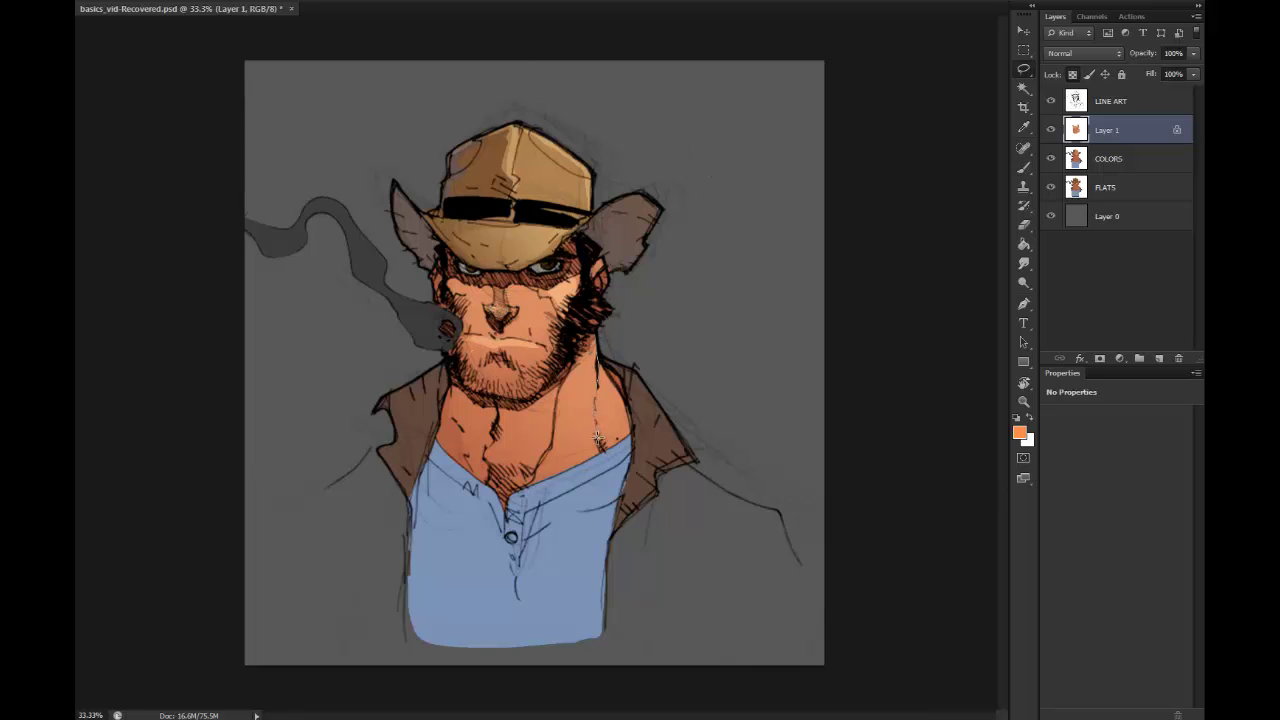
# Step: Lasso light areas along the neck, collarbone and upper chest, paint soft orange highlights into them, and deselect
pyautogui.moveTo(592, 340)
pyautogui.mouseDown()
pyautogui.moveTo(575, 478)
pyautogui.moveTo(615, 400)
pyautogui.moveTo(626, 452)
pyautogui.mouseUp()
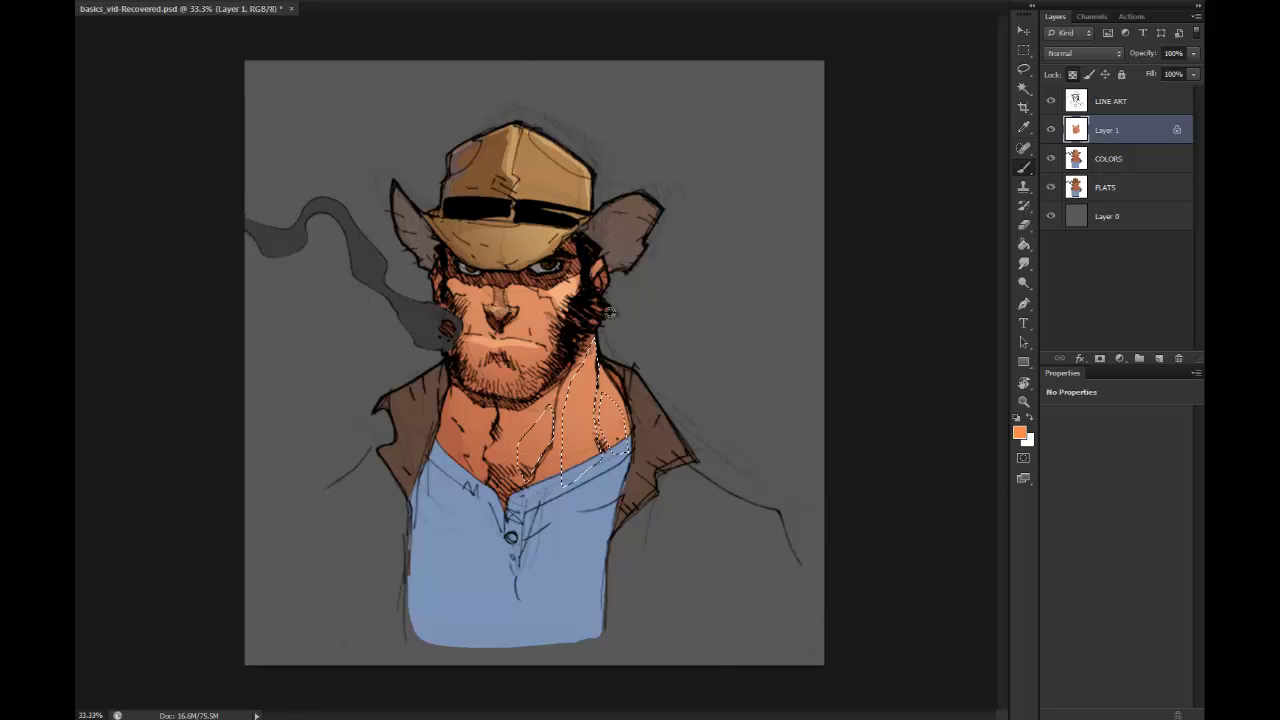
pyautogui.moveTo(589, 320); pyautogui.dragTo(607, 318)
pyautogui.moveTo(600, 250); pyautogui.dragTo(648, 258)
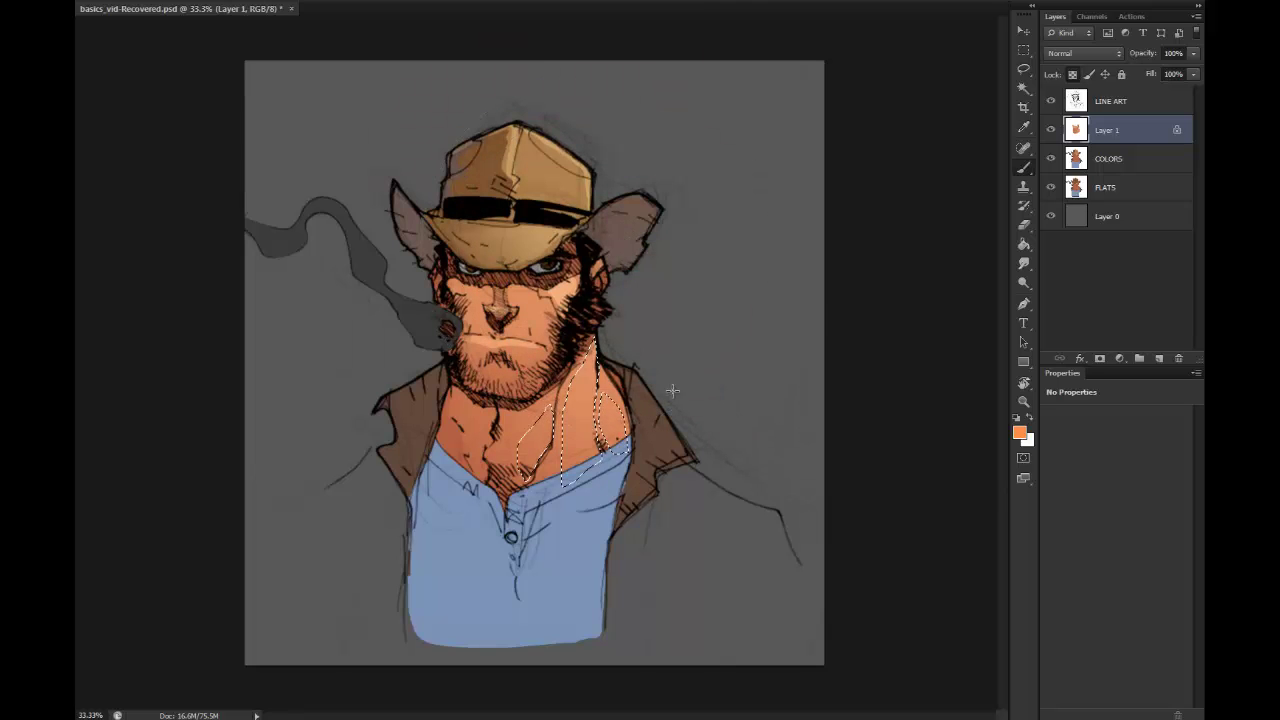
pyautogui.press('l')
pyautogui.click(681, 228)
pyautogui.press('b')
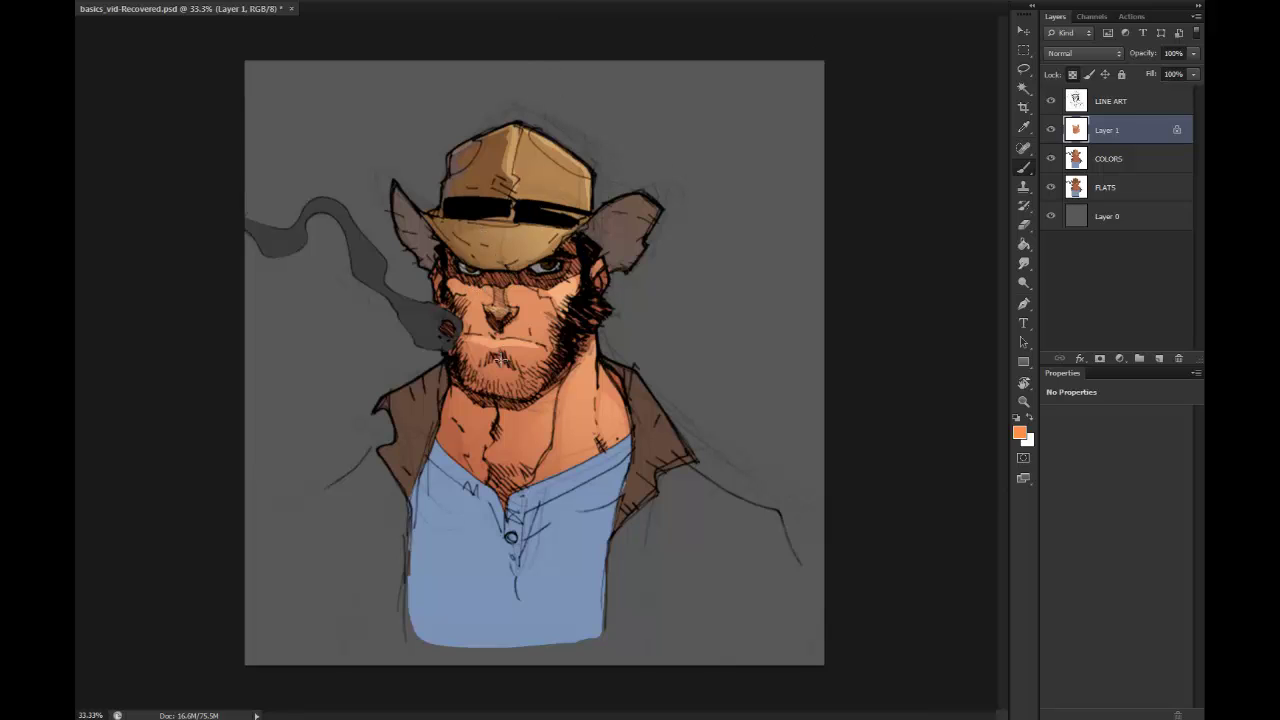
# Step: Select the shadowed skin areas with the Magic Wand, brush cool blue shading into the face and neck shadows, and deselect
pyautogui.press('w')
pyautogui.moveTo(500, 287); pyautogui.dragTo(534, 265)
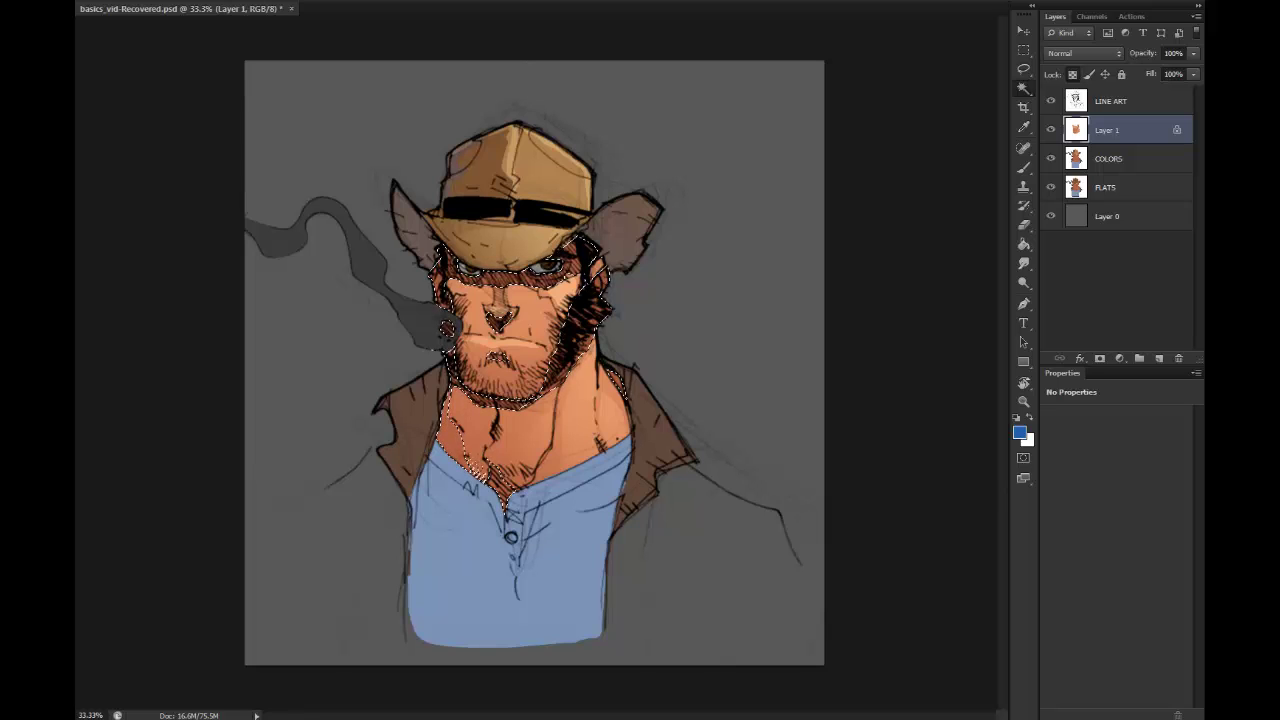
pyautogui.press('b')
pyautogui.click(262, 5)
pyautogui.click(260, 10)
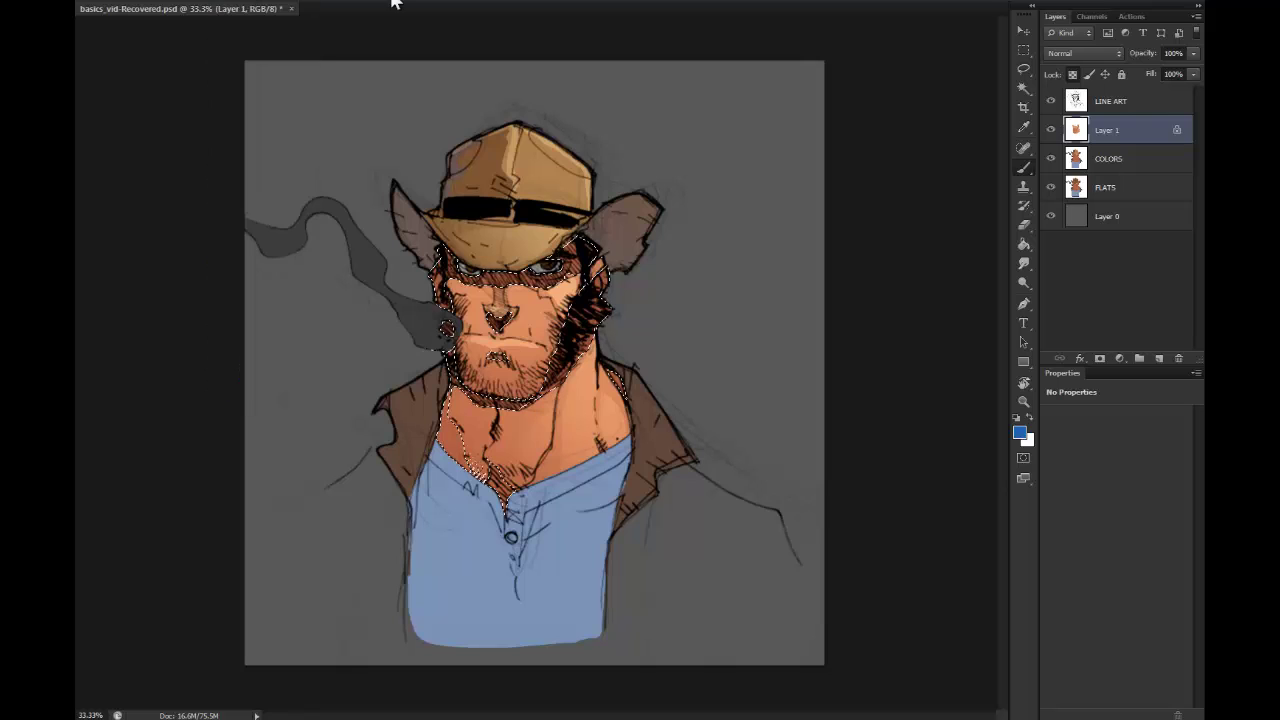
pyautogui.moveTo(494, 219); pyautogui.dragTo(490, 205)
pyautogui.press('l')
pyautogui.click(463, 241)
pyautogui.press('b')
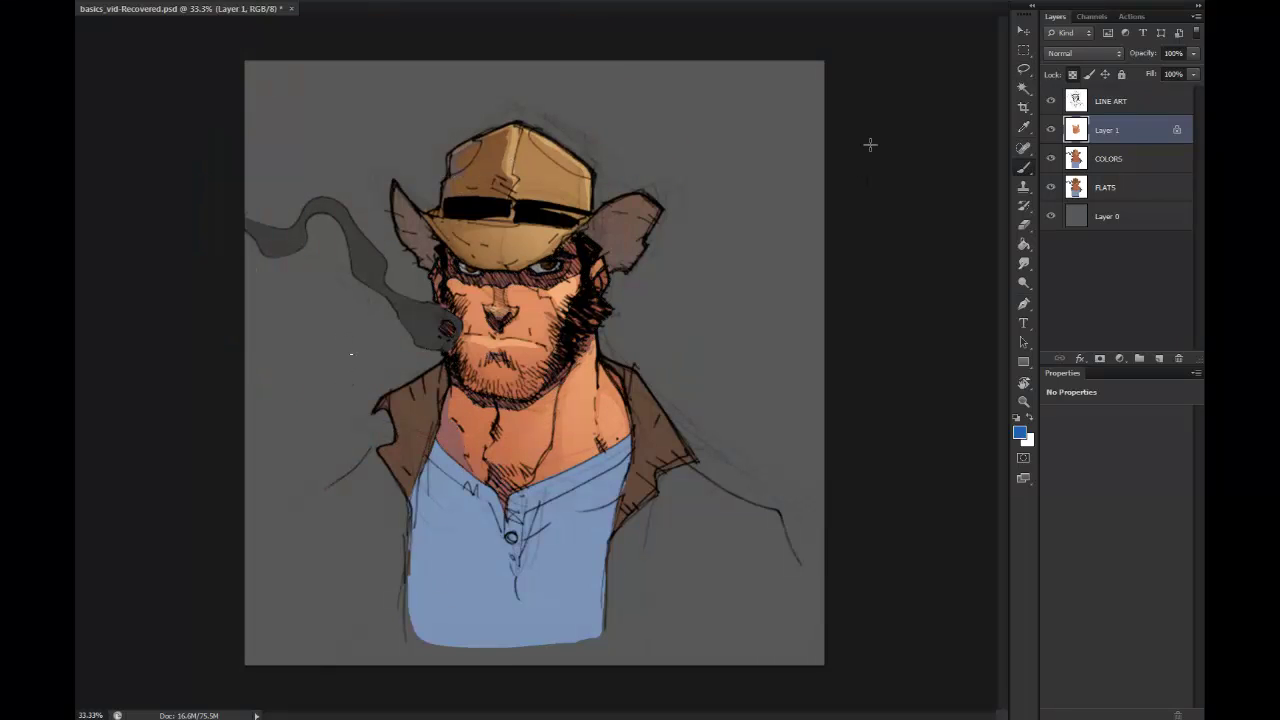
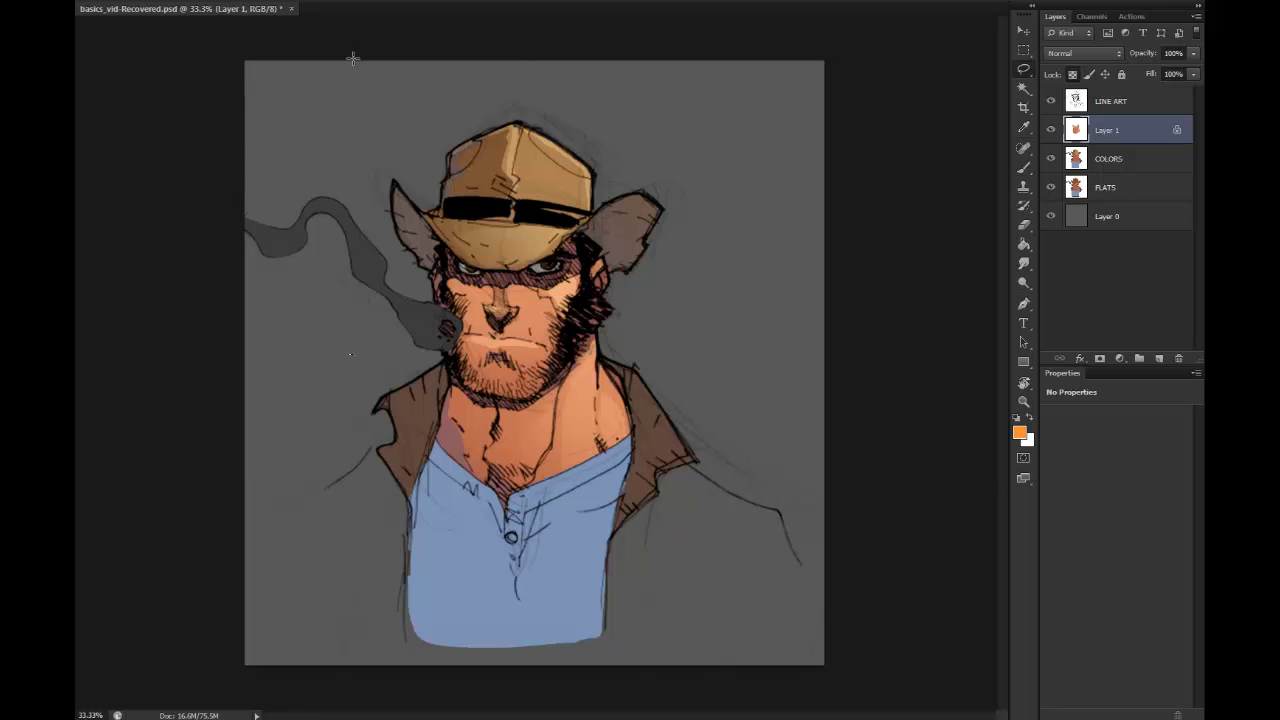
# Step: Return to the skin layer above COLORS and merge it down into the COLORS layer
pyautogui.keyDown('shift'); pyautogui.rightClick(255, 10); pyautogui.keyUp('shift')
pyautogui.click(239, 113)
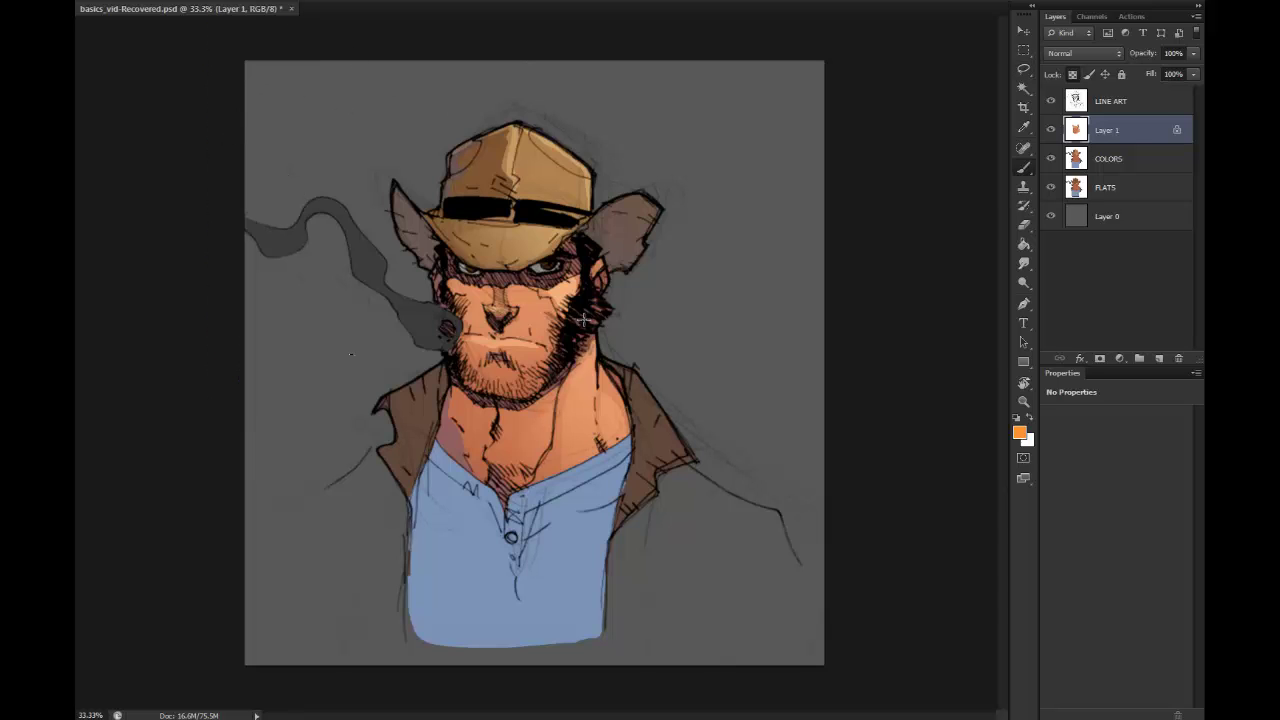
pyautogui.moveTo(583, 318); pyautogui.dragTo(400, 321)
pyautogui.click(1127, 159)
pyautogui.moveTo(542, 360); pyautogui.dragTo(487, 367)
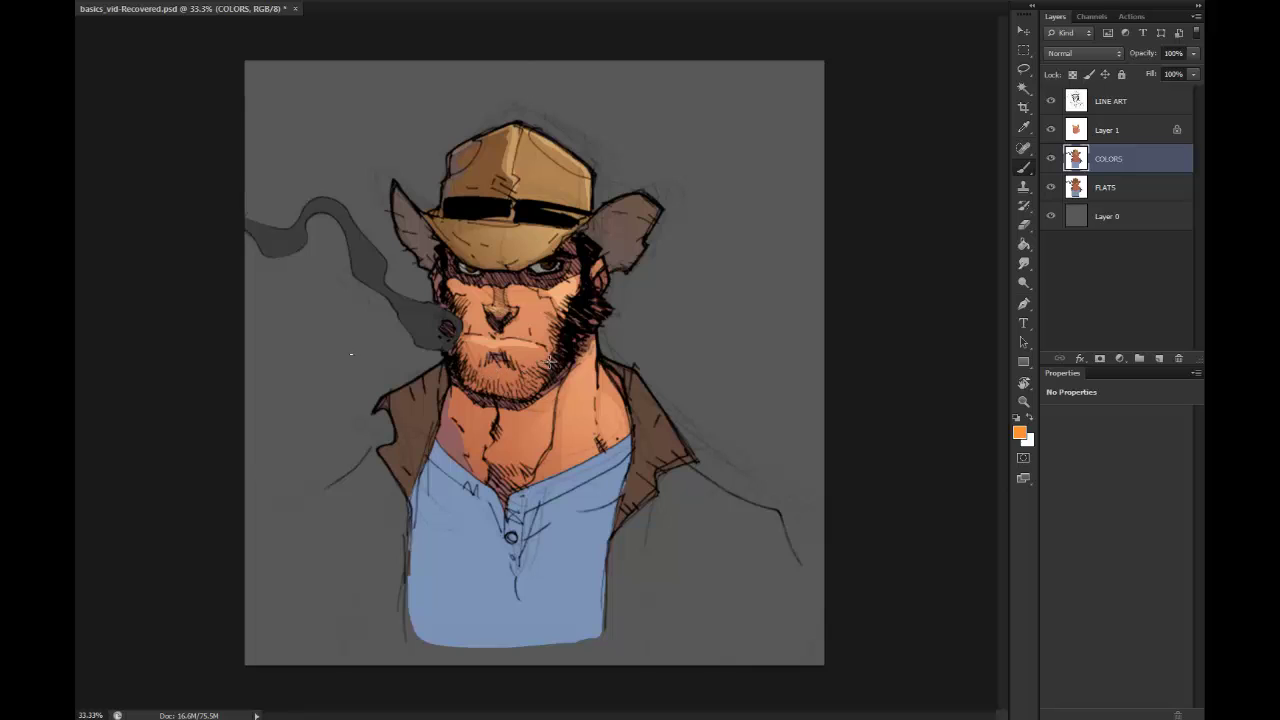
pyautogui.click(1122, 131)
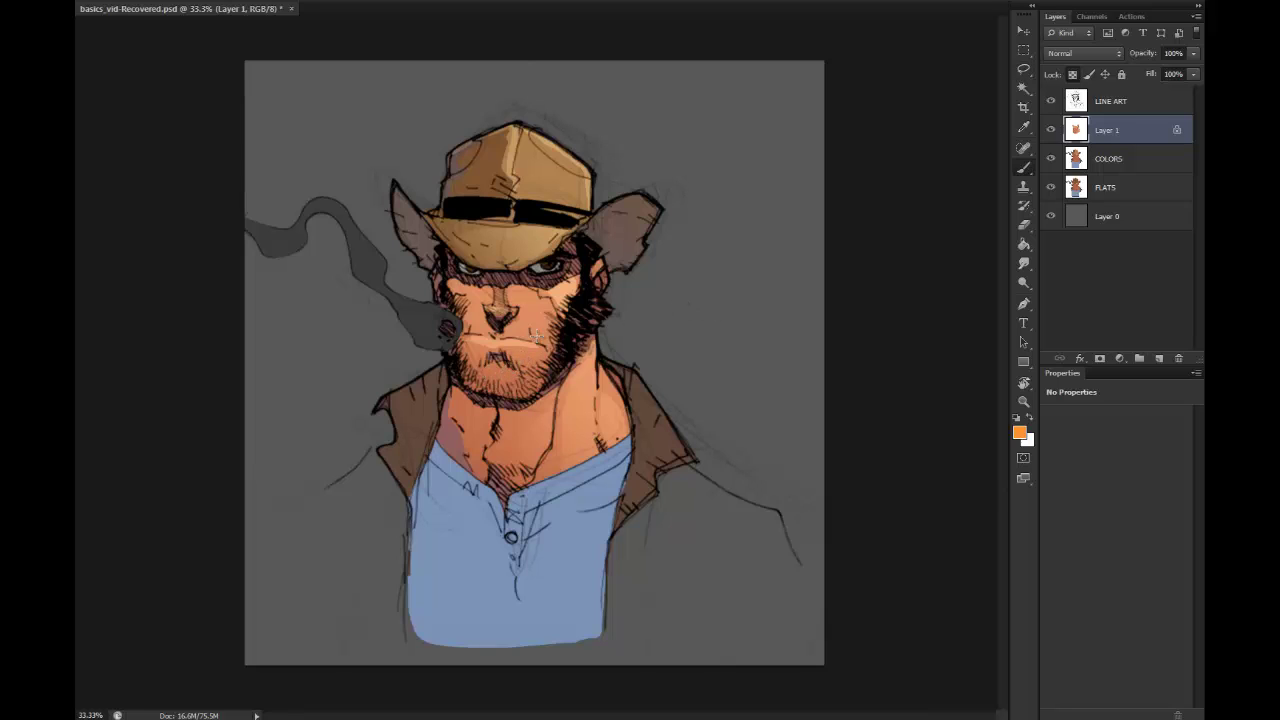
pyautogui.rightClick(1117, 130)
pyautogui.click(1160, 457)
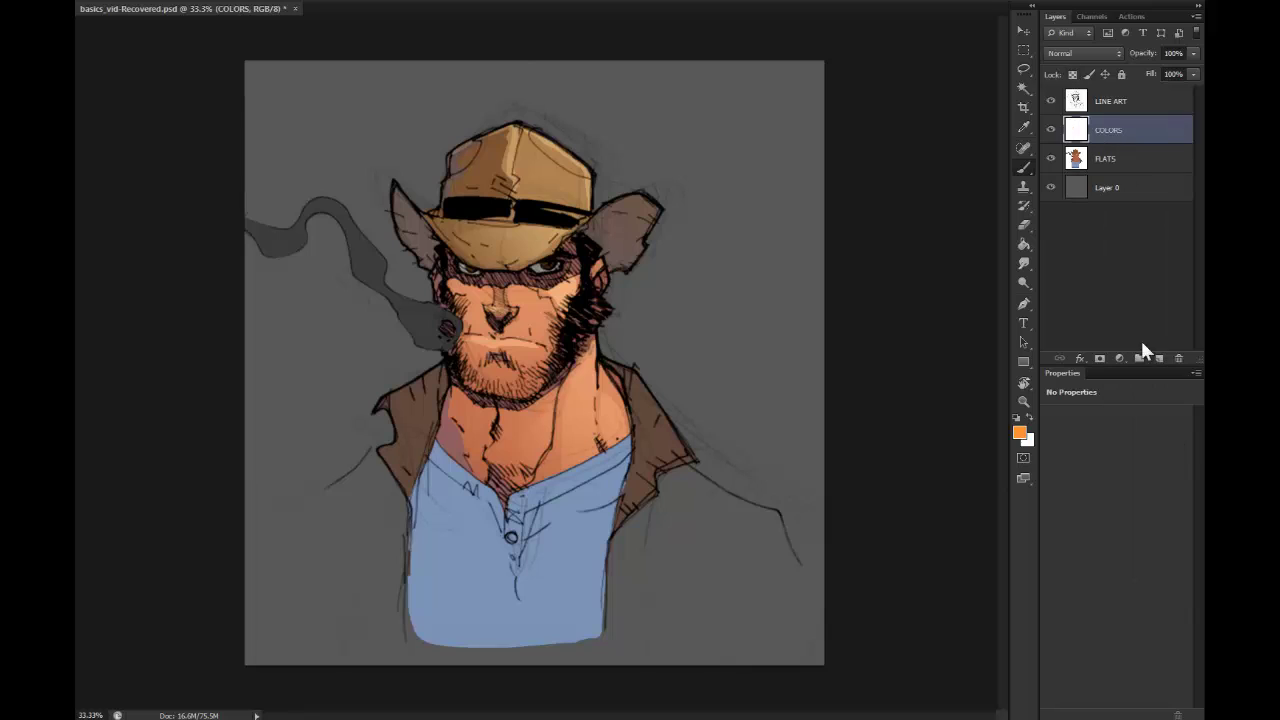
# Step: Choose the light orange #f0af71 as foreground colour and brush soft highlights onto the chin, neck and chest
pyautogui.press('l')
pyautogui.press('b')
pyautogui.moveTo(518, 366); pyautogui.dragTo(516, 370)
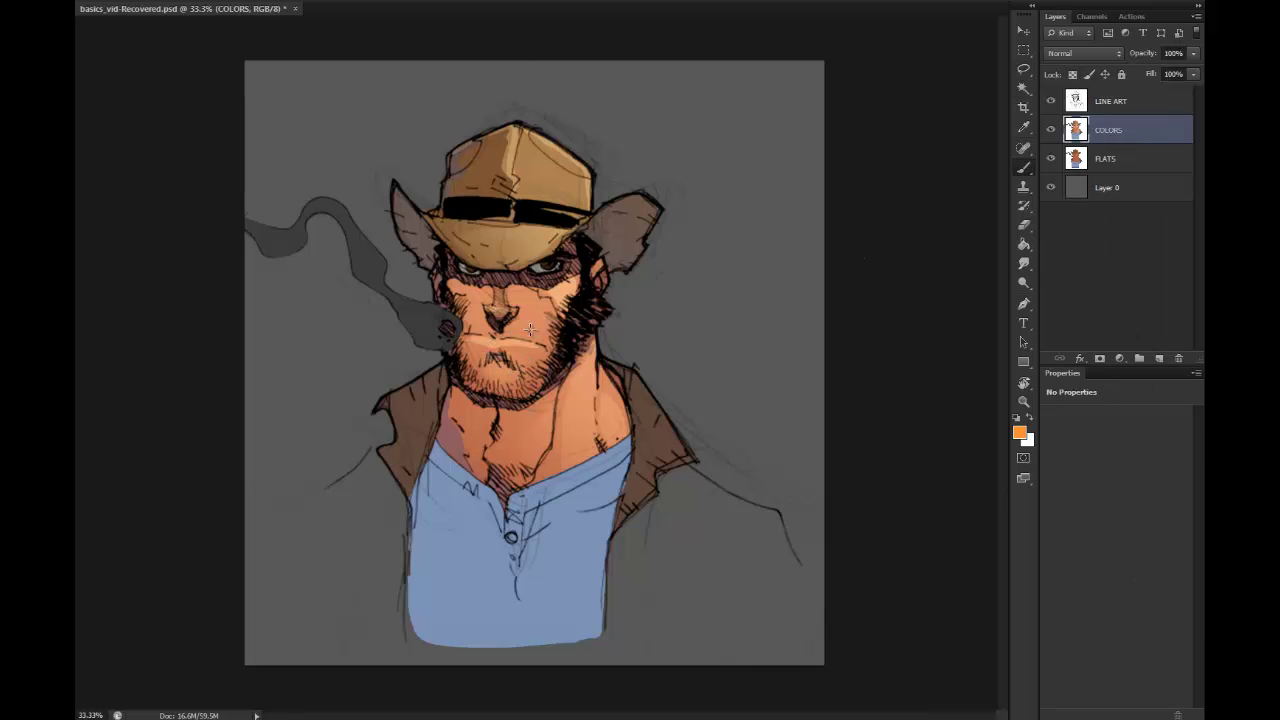
pyautogui.moveTo(545, 308); pyautogui.dragTo(500, 372)
pyautogui.click(1019, 432)
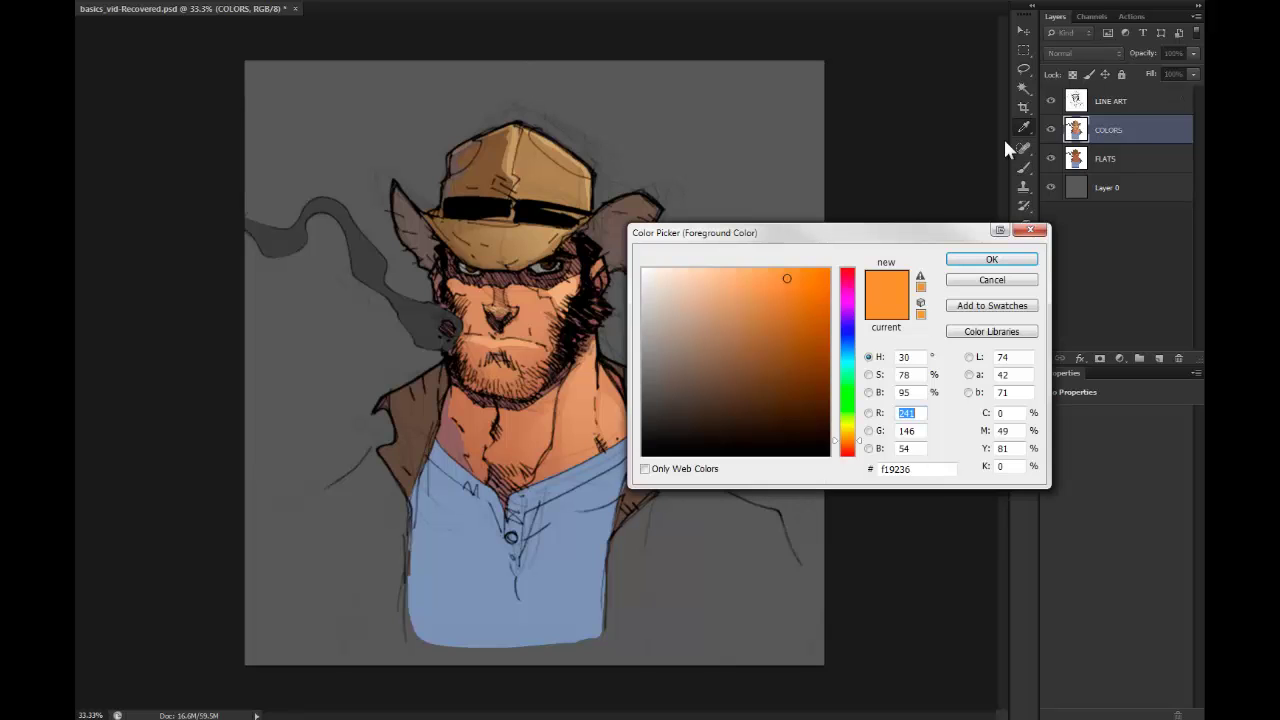
pyautogui.moveTo(757, 283); pyautogui.dragTo(741, 278)
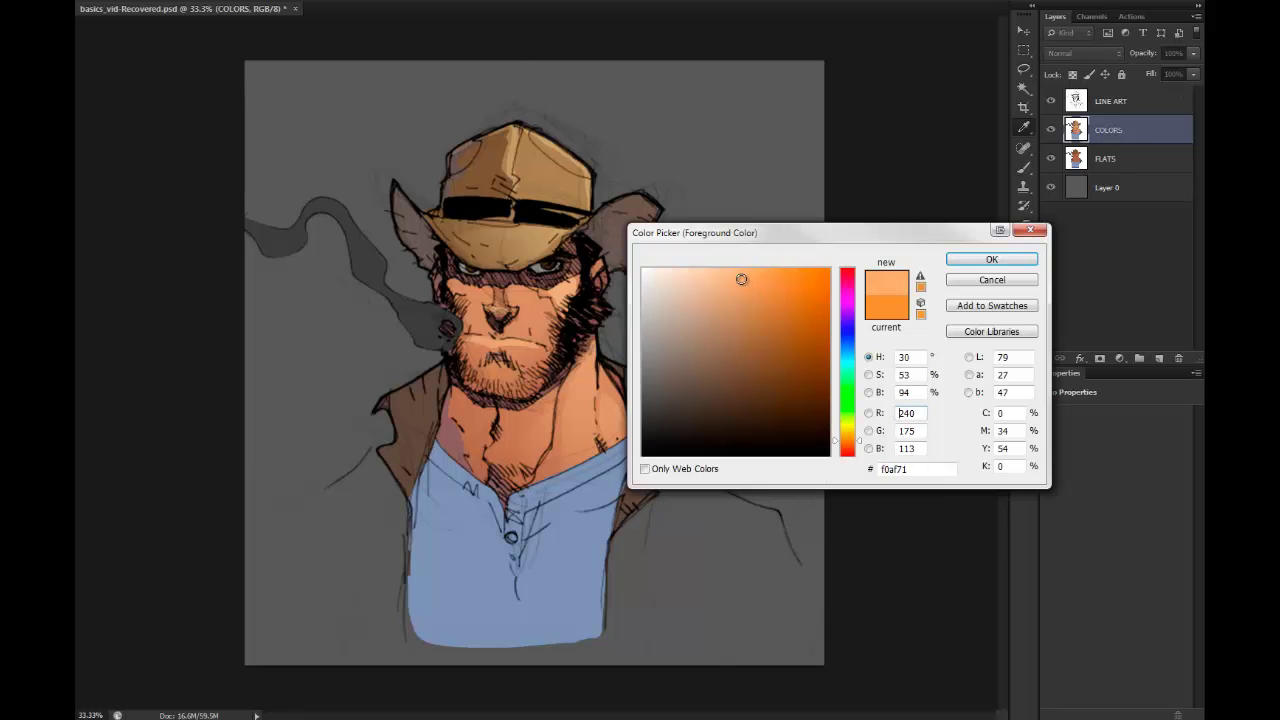
pyautogui.click(991, 259)
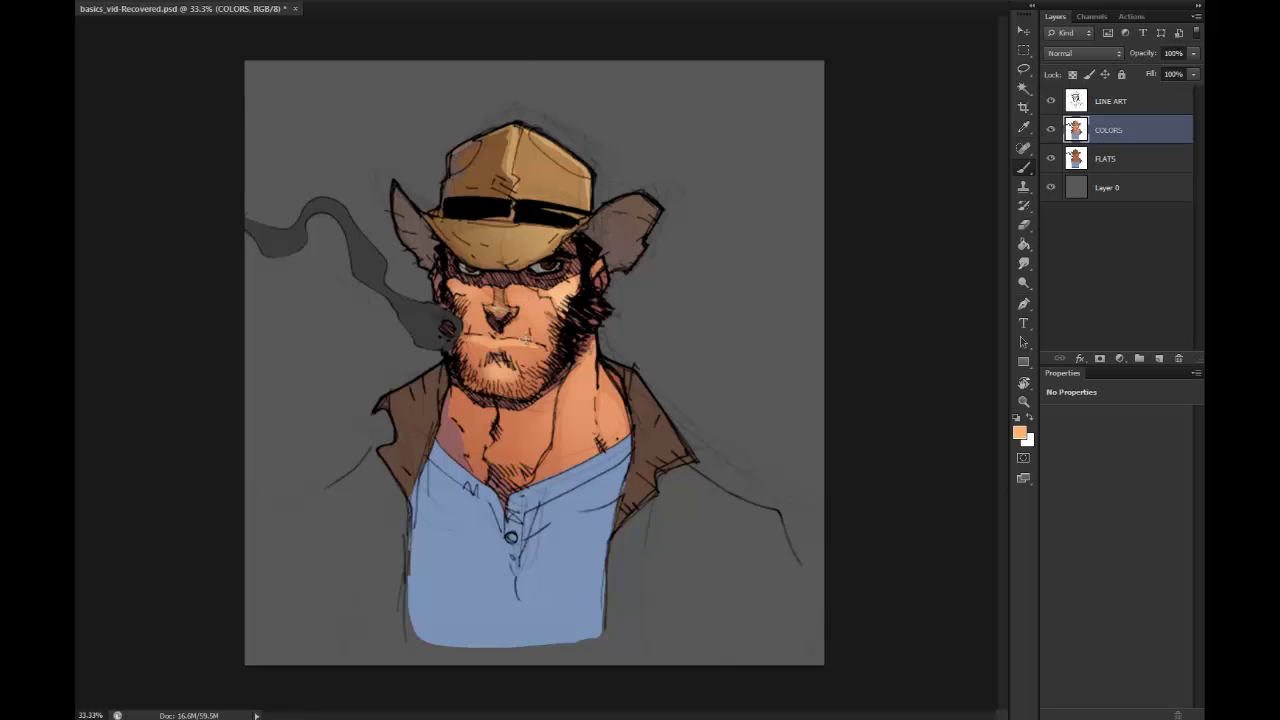
pyautogui.keyDown('alt'); pyautogui.rightClick(611, 387); pyautogui.keyUp('alt')
pyautogui.moveTo(584, 398); pyautogui.dragTo(530, 460)
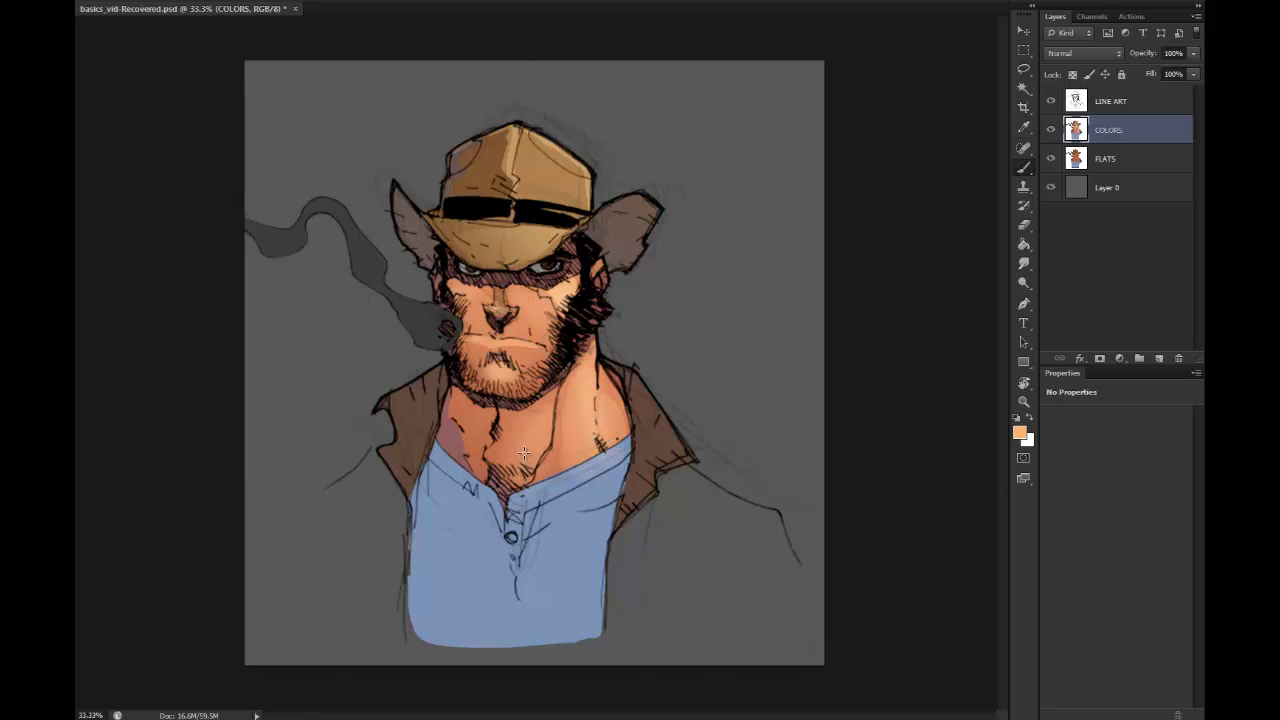
# Step: Select both brown jacket collar areas with the Magic Wand
pyautogui.press('l')
pyautogui.press('l')
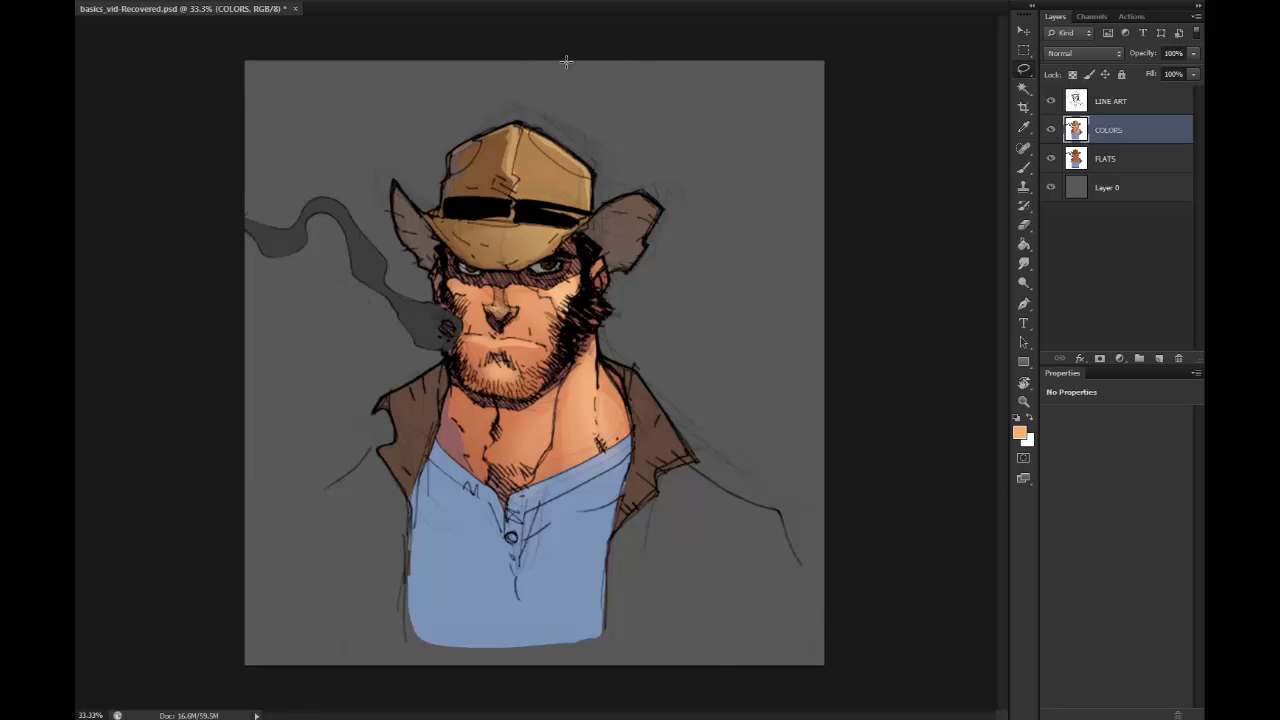
pyautogui.press('w')
pyautogui.click(428, 418)
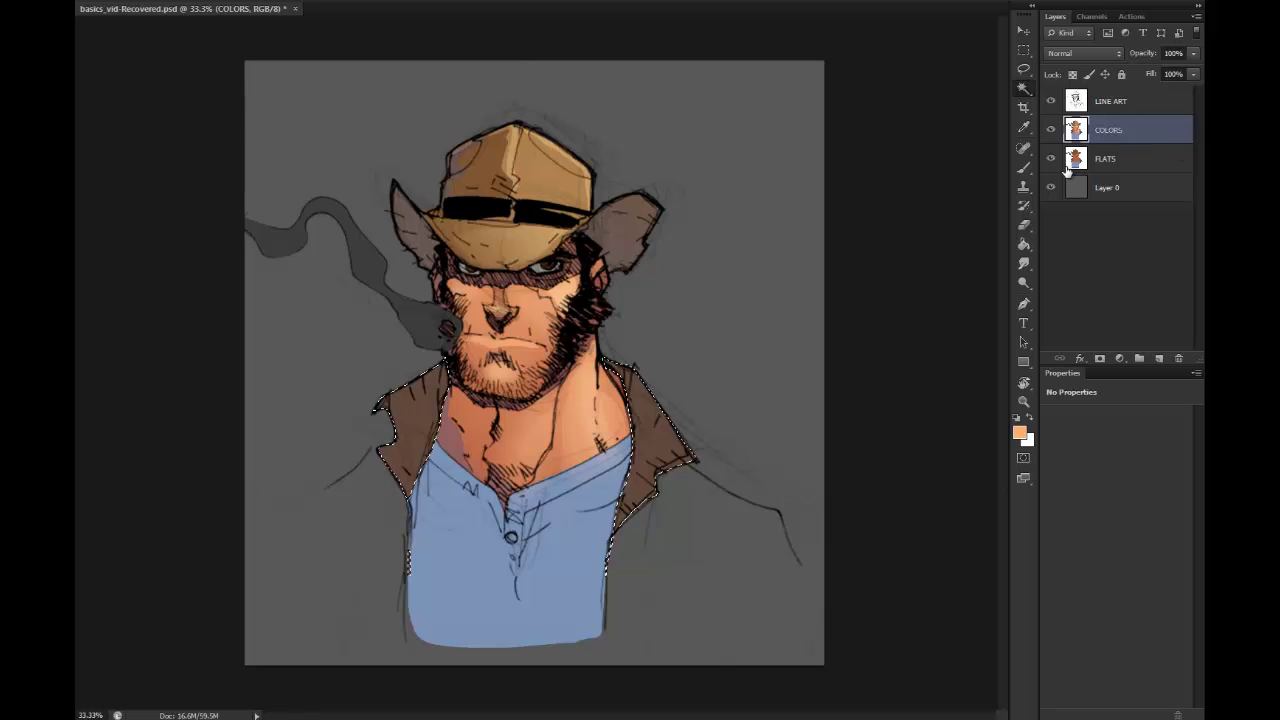
# Step: Pick a darker, muted orange, brush warm light over both selected jacket collar flaps, and deselect
pyautogui.click(1023, 167)
pyautogui.moveTo(533, 397)
pyautogui.mouseDown()
pyautogui.moveTo(524, 407)
pyautogui.moveTo(548, 403)
pyautogui.mouseUp()
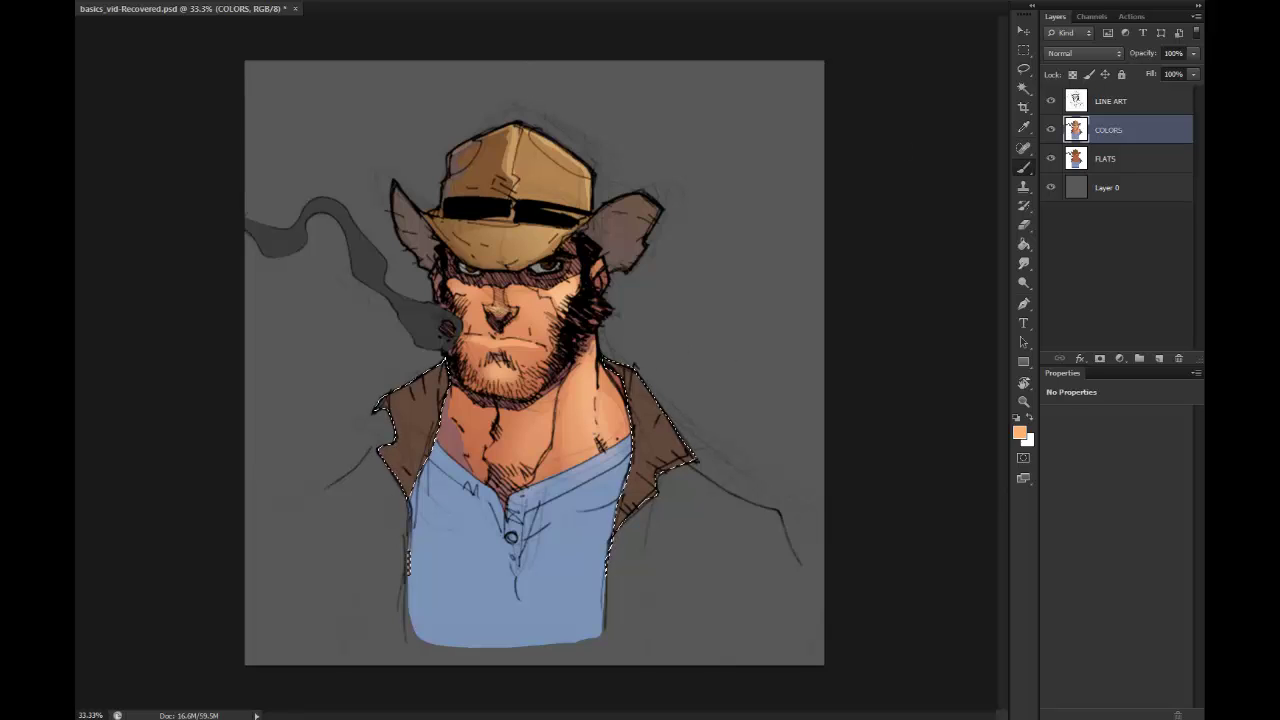
pyautogui.click(1020, 432)
pyautogui.moveTo(760, 287); pyautogui.dragTo(740, 314)
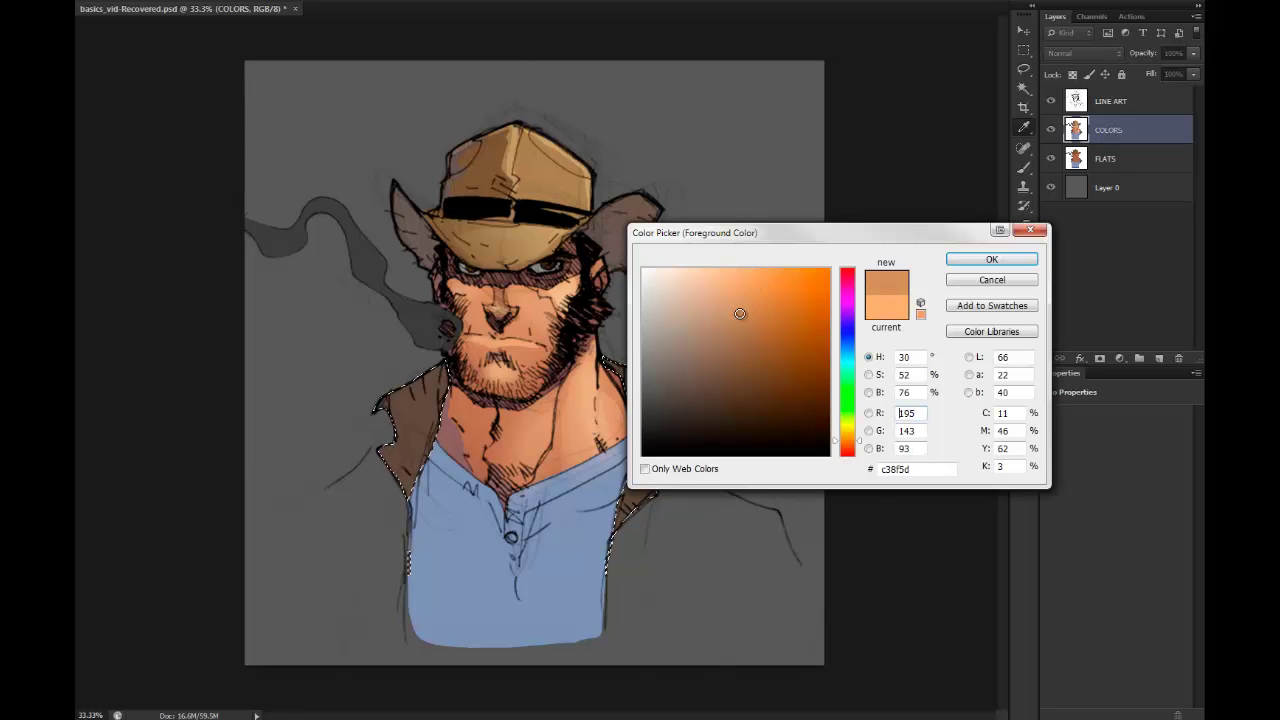
pyautogui.click(991, 259)
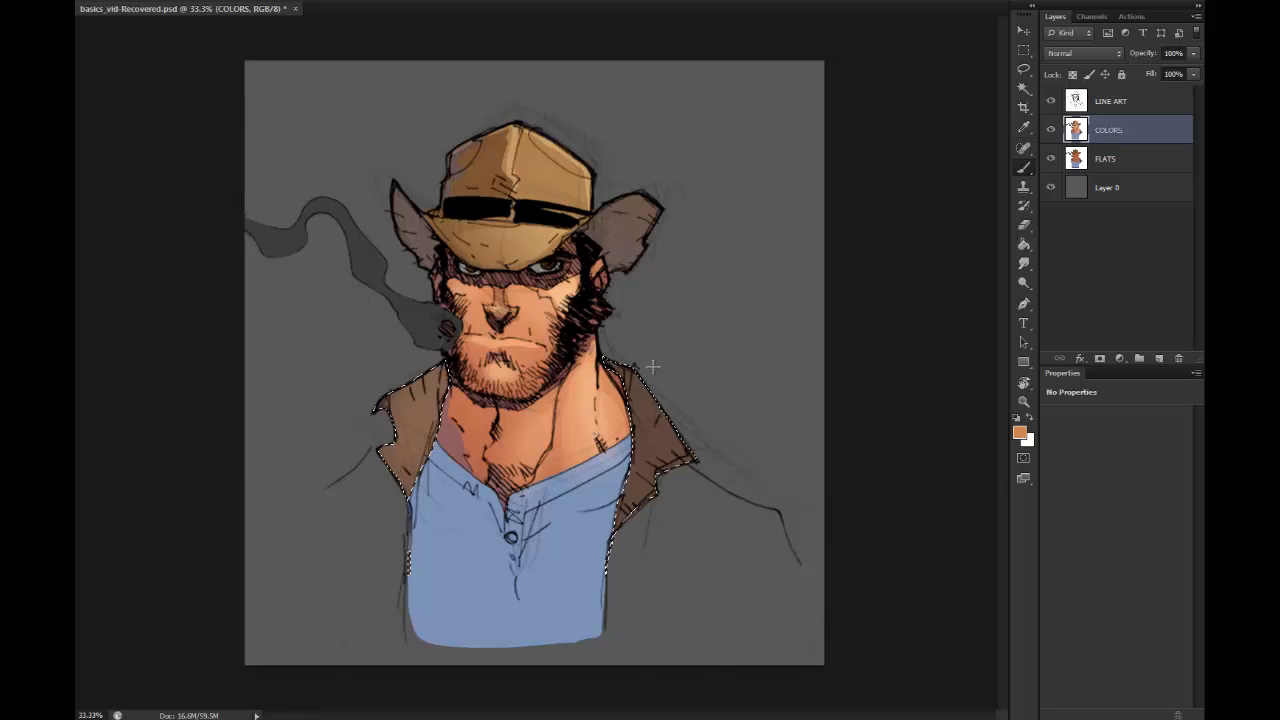
pyautogui.moveTo(400, 410)
pyautogui.mouseDown()
pyautogui.moveTo(412, 440)
pyautogui.moveTo(405, 497)
pyautogui.mouseUp()
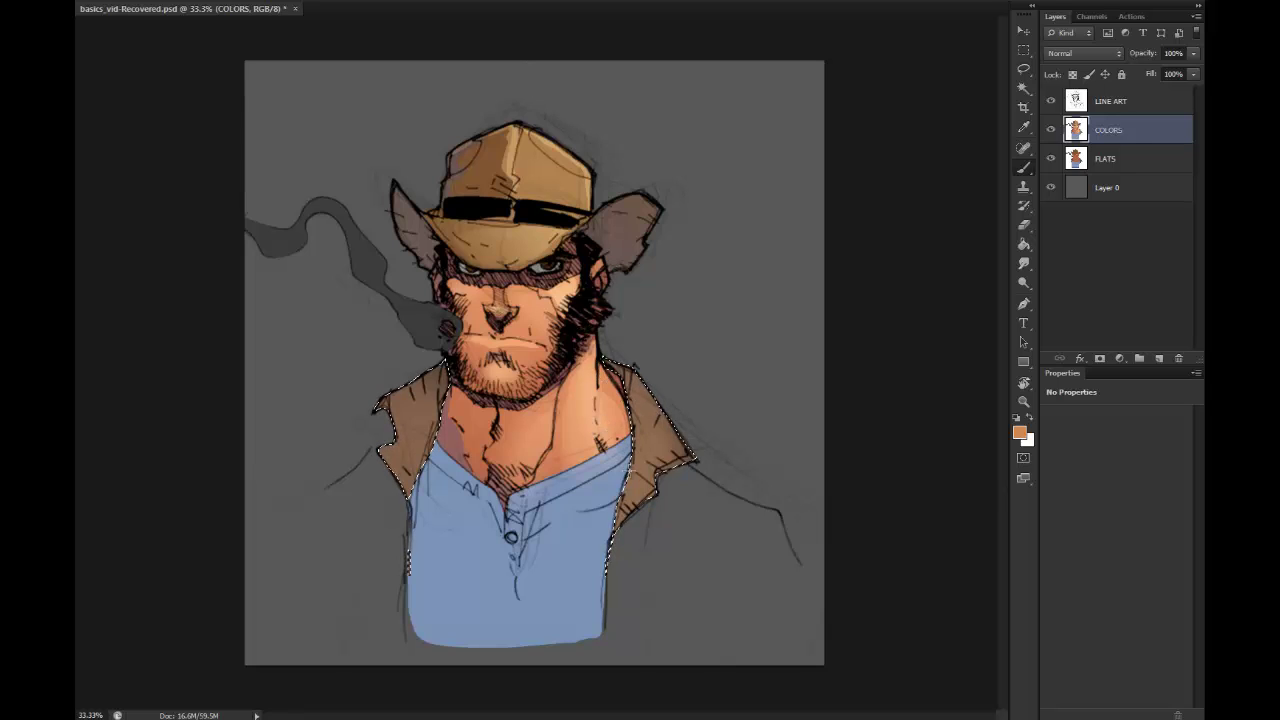
pyautogui.hotkey('ctrl', 'd')
# Step: Lasso highlight planes on the right collar flap, paint them with the muted orange, and deselect
pyautogui.press('l')
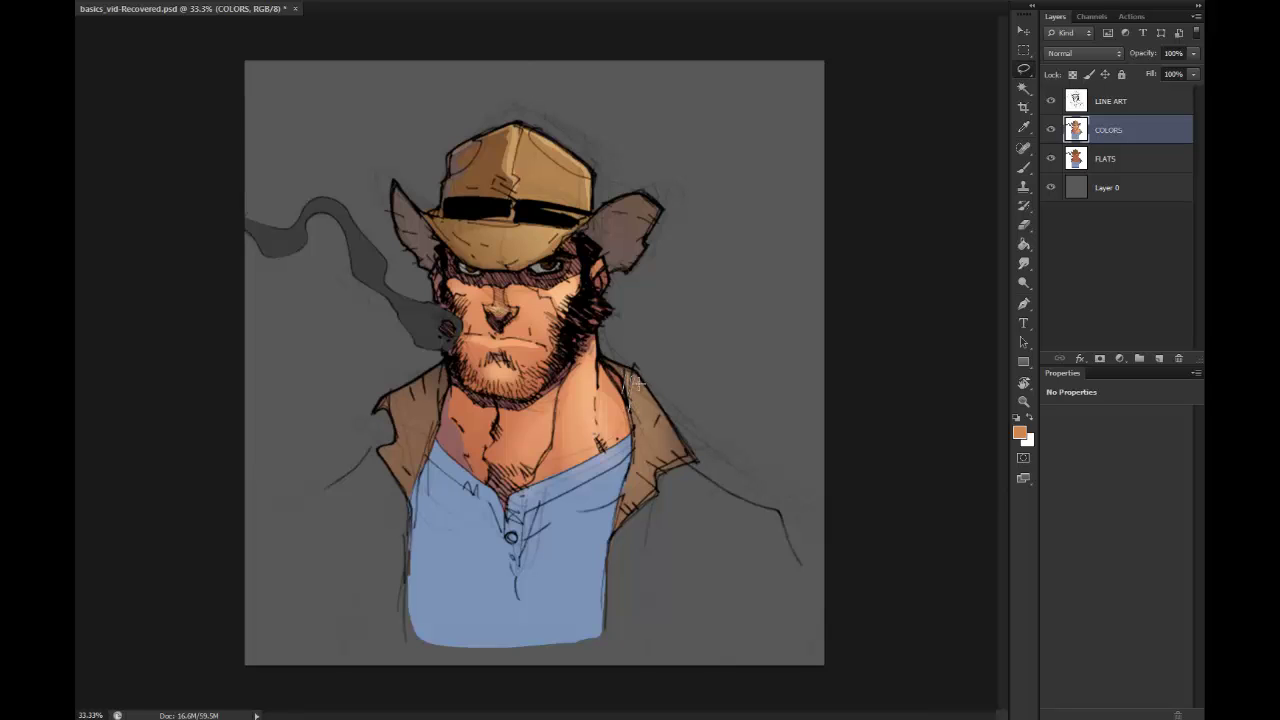
pyautogui.moveTo(646, 391); pyautogui.dragTo(624, 454)
pyautogui.press('b')
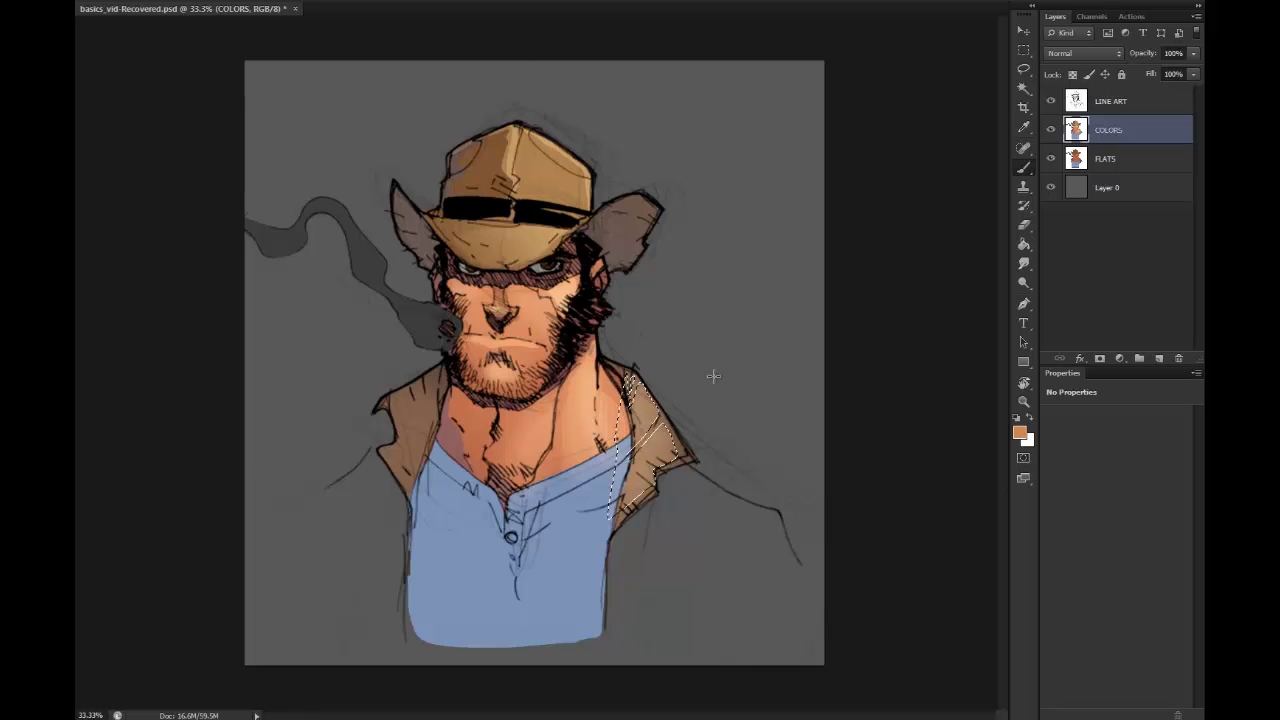
pyautogui.press('l')
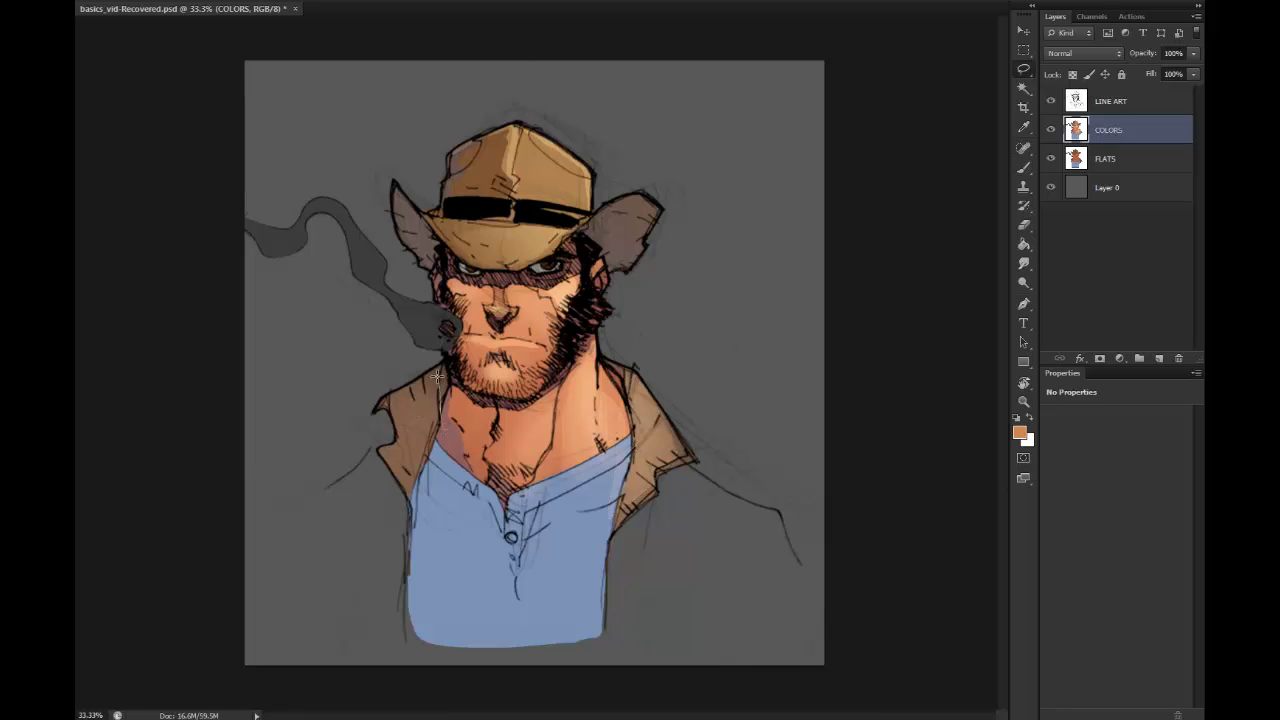
# Step: Lasso highlight planes between the folds of the left collar flap, paint them muted orange, deselect, and touch up the right flap
pyautogui.moveTo(412, 404); pyautogui.dragTo(388, 410)
pyautogui.moveTo(445, 476); pyautogui.dragTo(455, 462)
pyautogui.press('b')
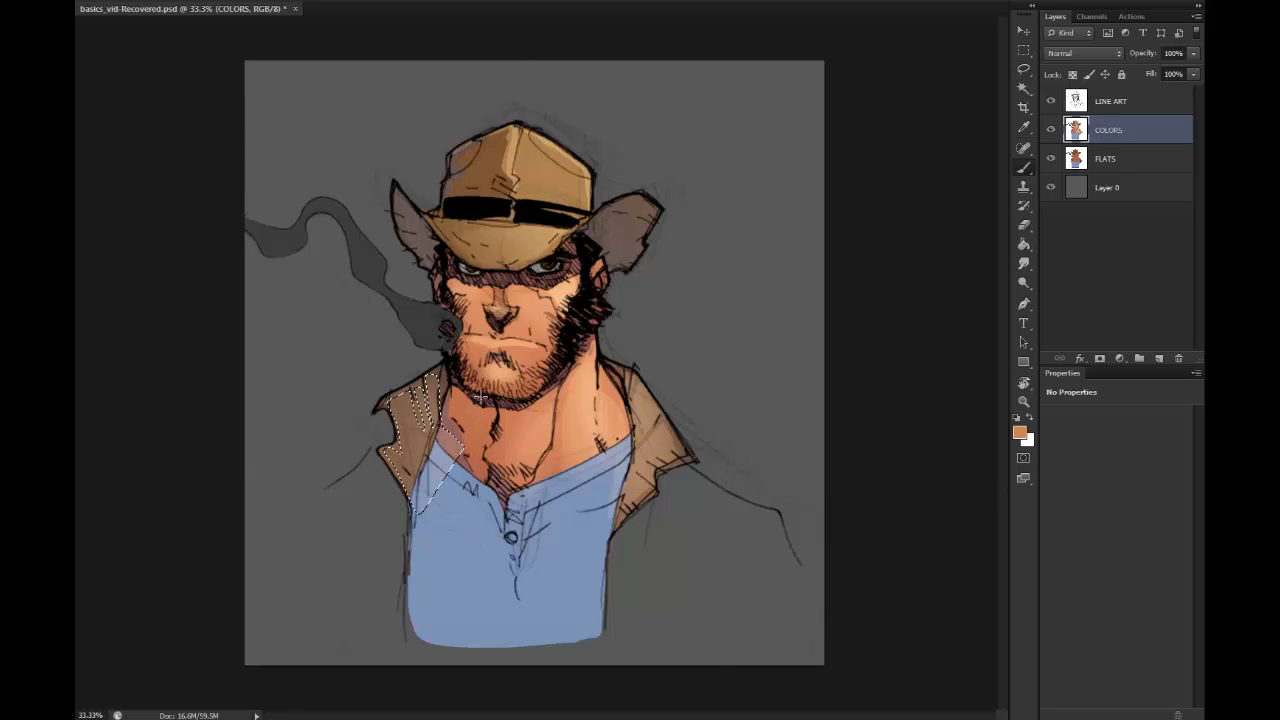
pyautogui.moveTo(428, 392); pyautogui.dragTo(395, 470)
pyautogui.hotkey('ctrl', 'd')
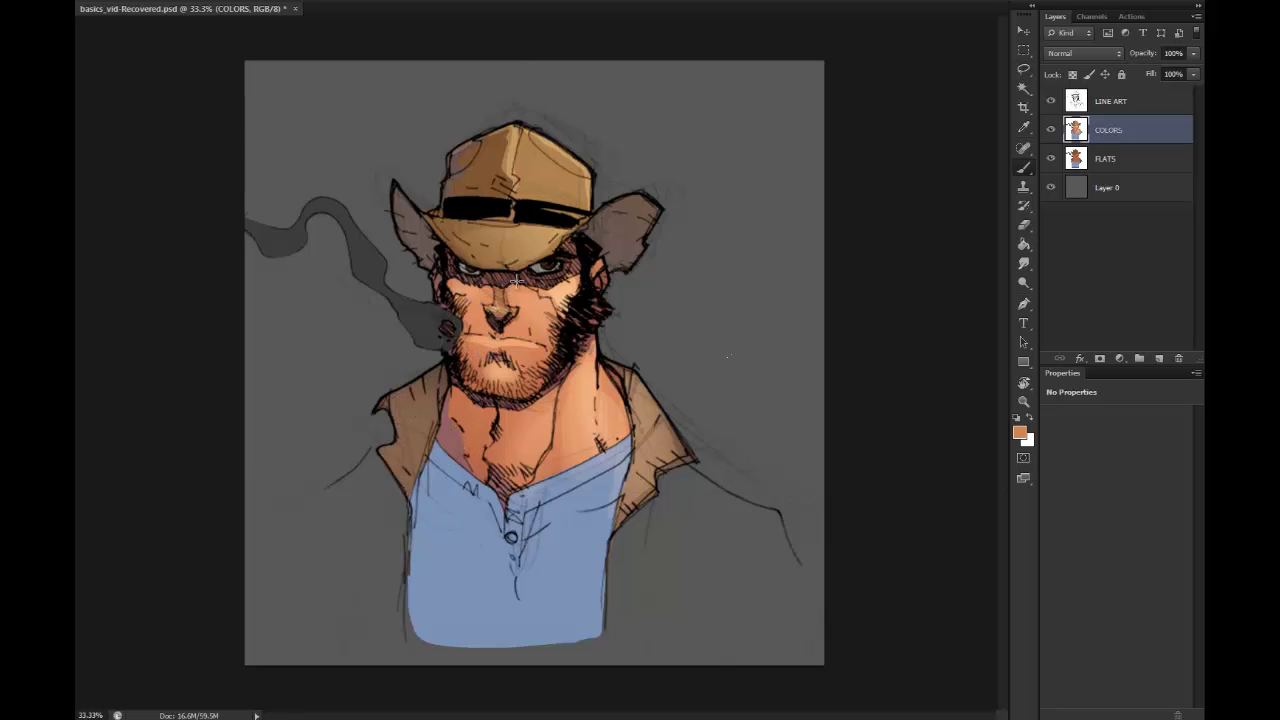
pyautogui.moveTo(615, 380)
pyautogui.mouseDown()
pyautogui.moveTo(660, 500)
pyautogui.moveTo(650, 445)
pyautogui.mouseUp()
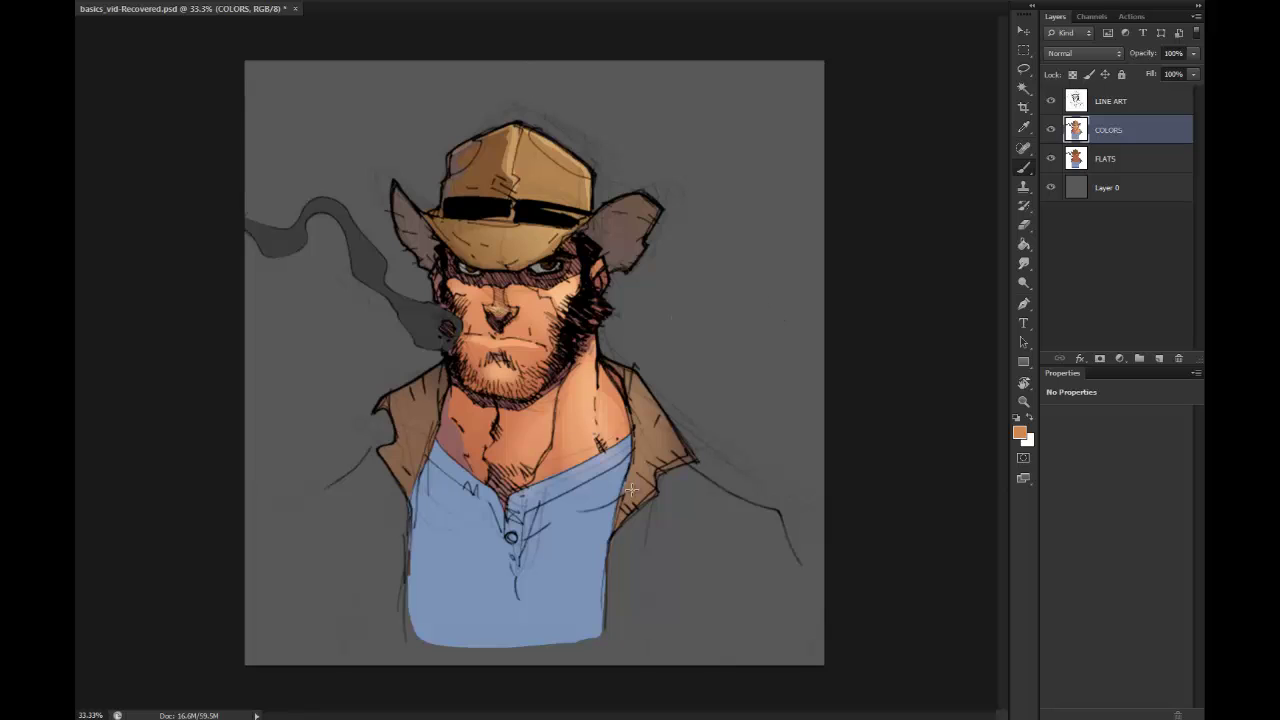
# Step: Select the jacket collar from the FLATS layer with the Magic Wand and copy that area of COLORS onto a new layer
pyautogui.click(1023, 88)
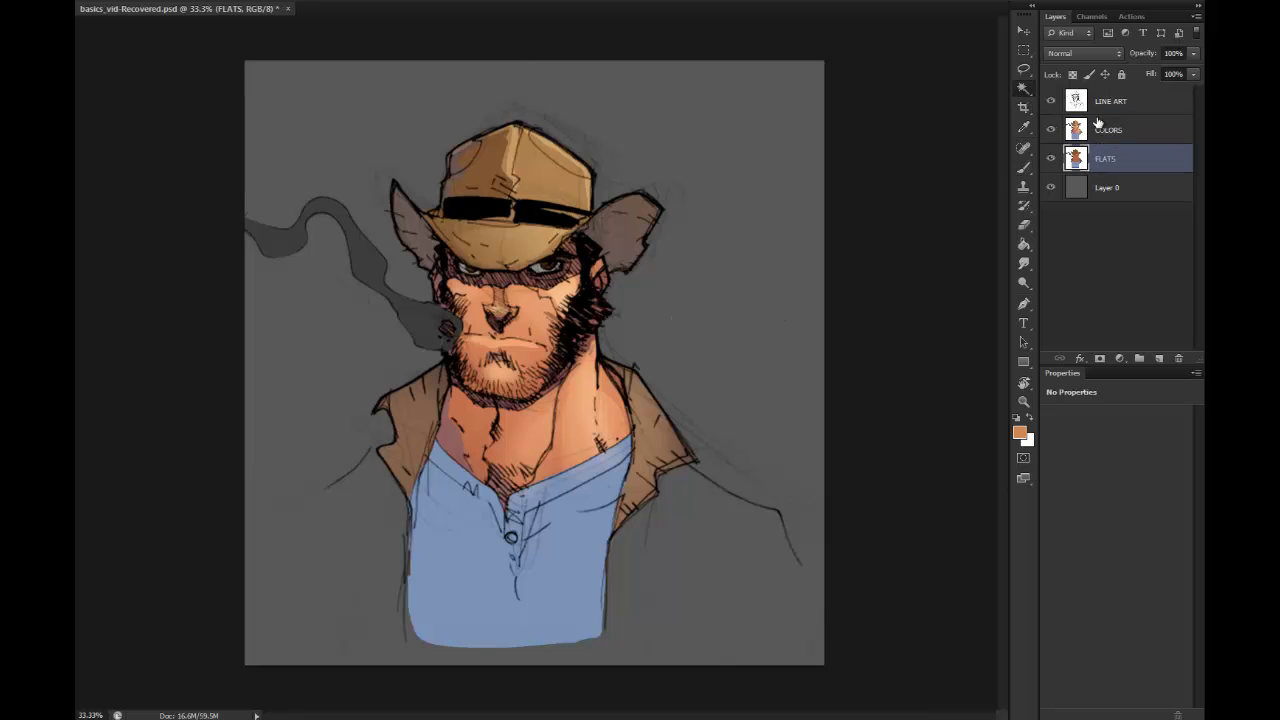
pyautogui.click(1105, 160)
pyautogui.click(403, 415)
pyautogui.hotkey('alt', ']')
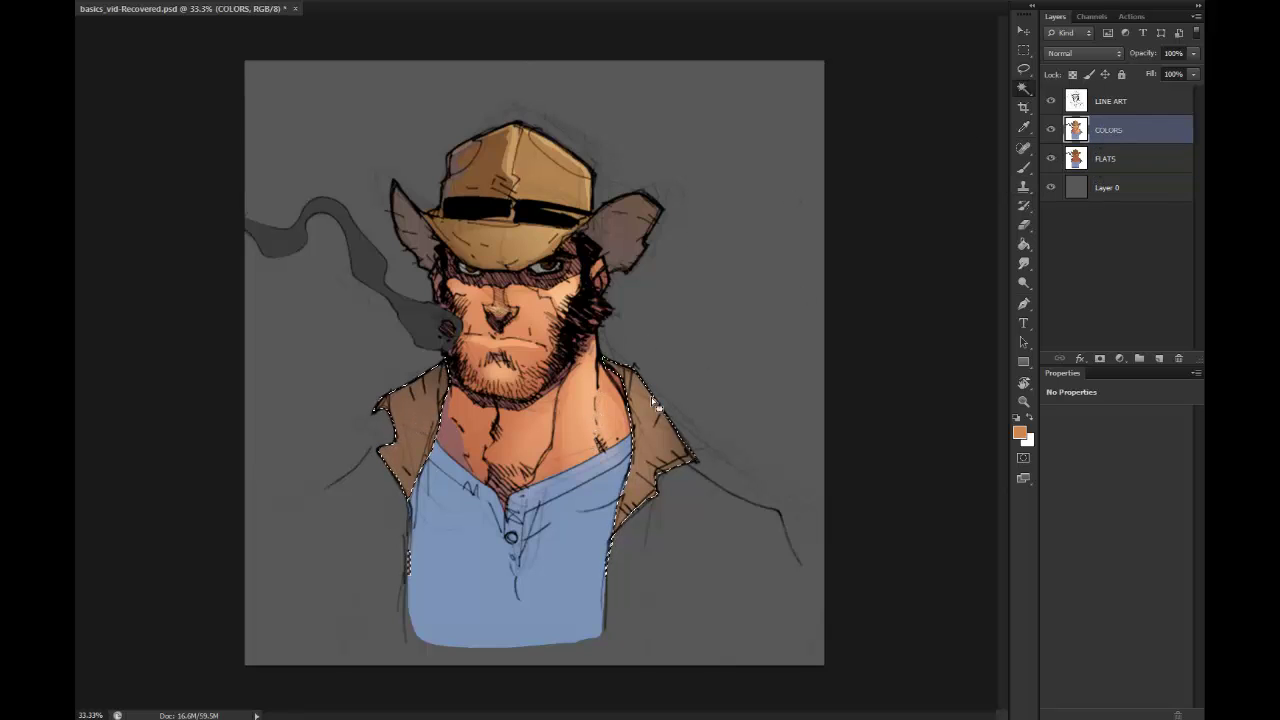
pyautogui.hotkey('ctrl', 'j')
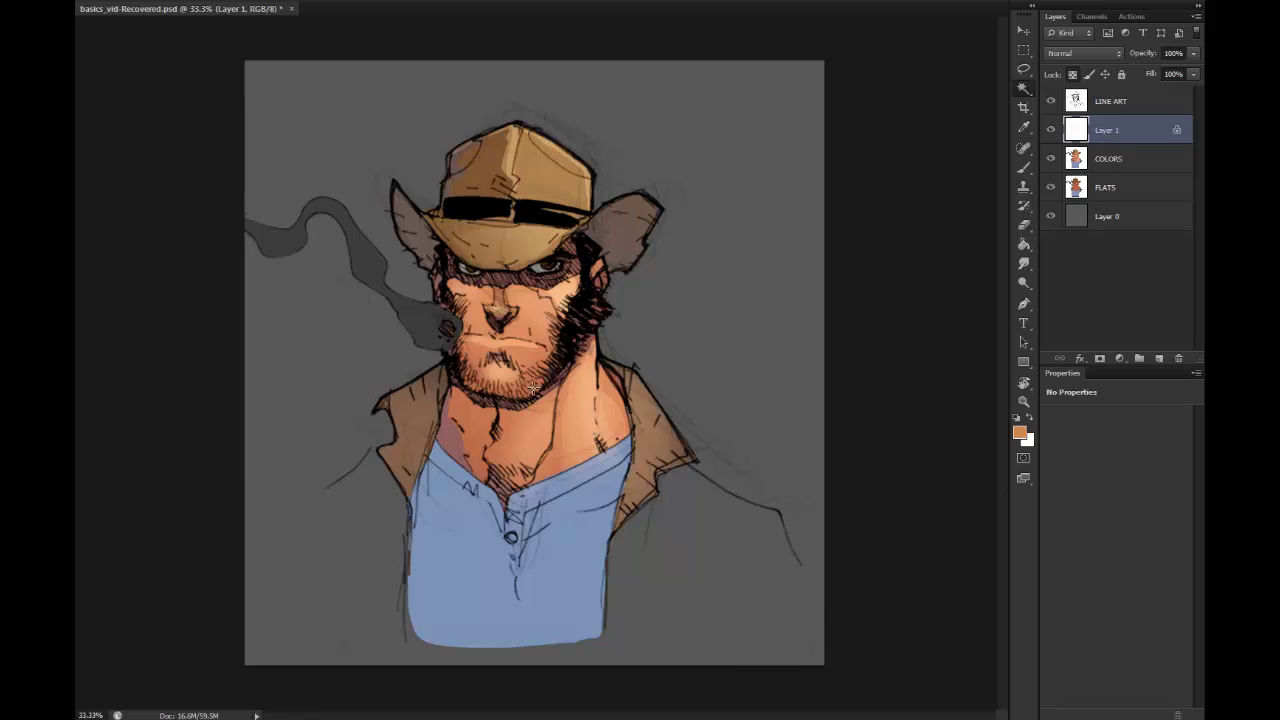
pyautogui.press('l')
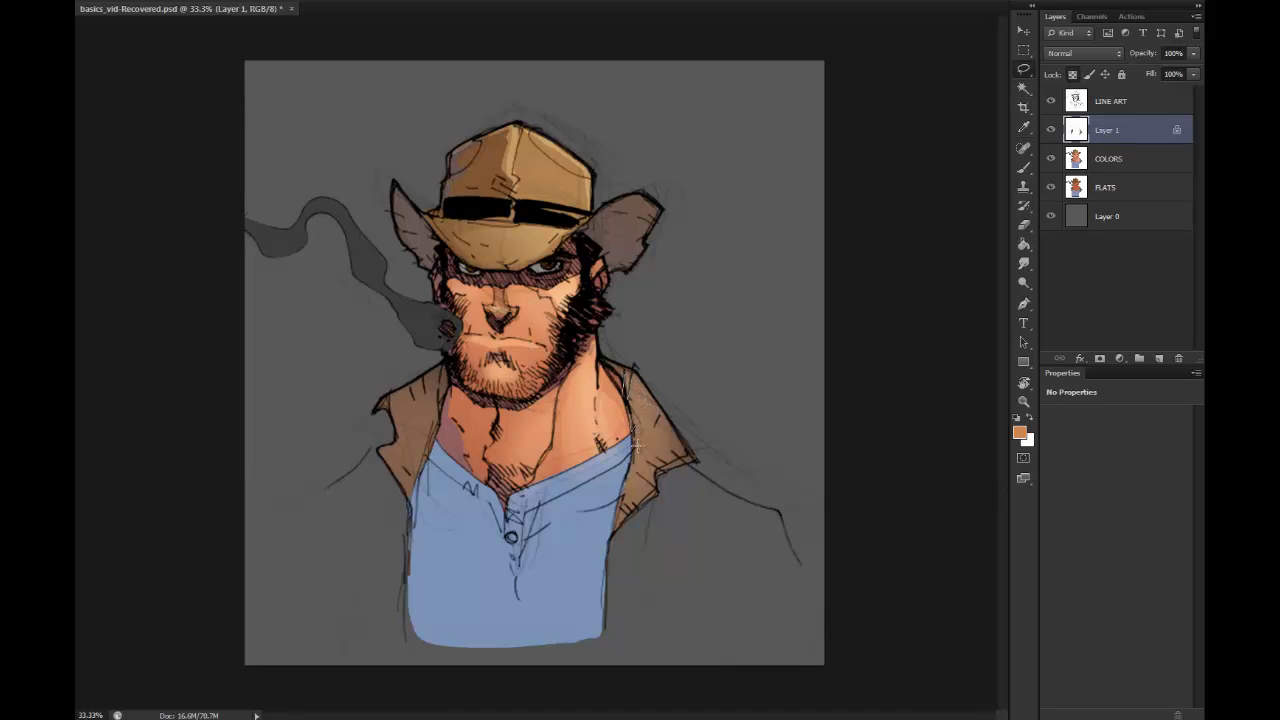
# Step: Lasso planes on both jacket collar flaps, brush muted orange light over them, deselect, and merge the layer down into COLORS
pyautogui.moveTo(664, 463)
pyautogui.mouseDown()
pyautogui.moveTo(619, 452)
pyautogui.moveTo(650, 362)
pyautogui.mouseUp()
pyautogui.moveTo(441, 391)
pyautogui.mouseDown()
pyautogui.moveTo(436, 441)
pyautogui.moveTo(421, 389)
pyautogui.moveTo(418, 431)
pyautogui.moveTo(406, 393)
pyautogui.moveTo(401, 457)
pyautogui.moveTo(388, 461)
pyautogui.moveTo(450, 505)
pyautogui.mouseUp()
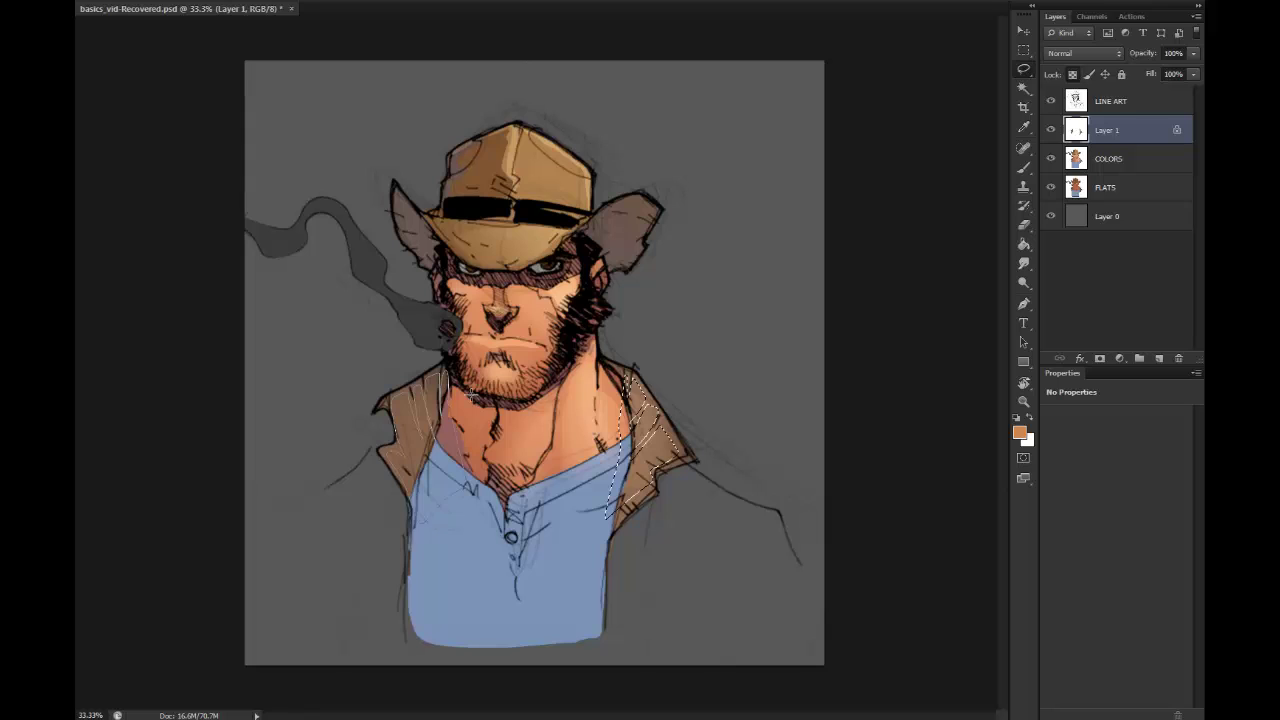
pyautogui.press('b')
pyautogui.moveTo(660, 470); pyautogui.dragTo(627, 460)
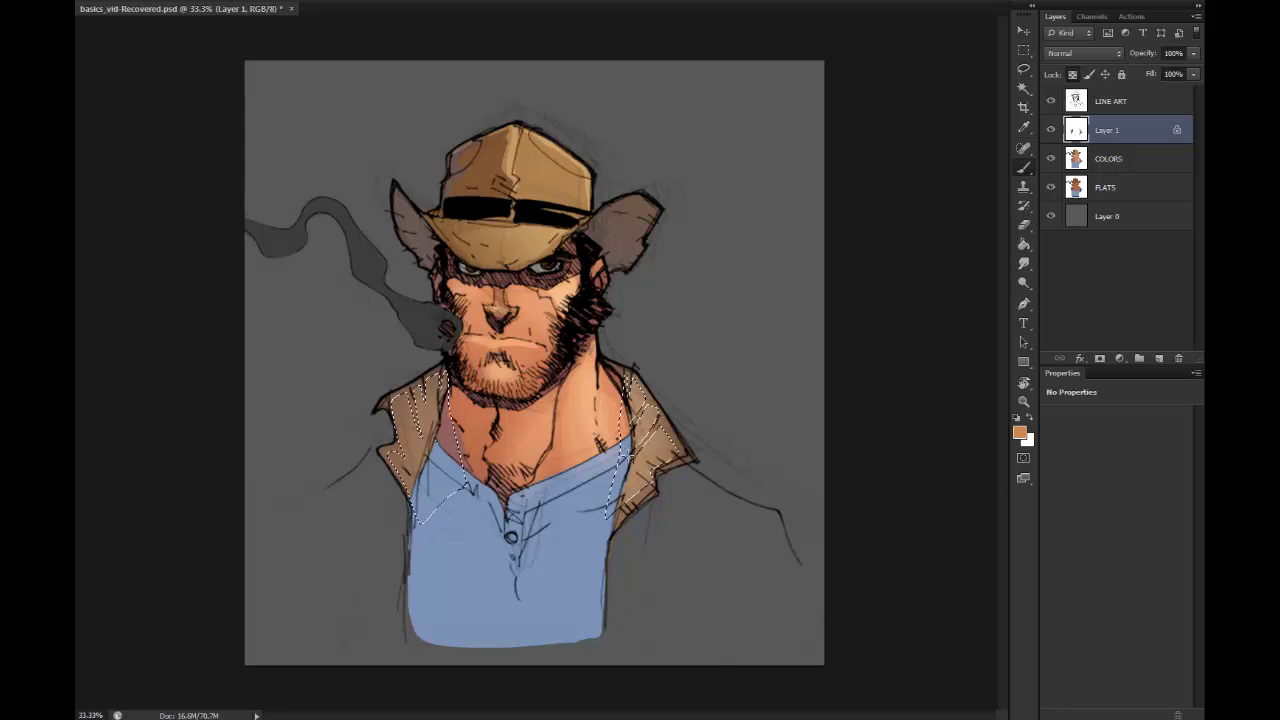
pyautogui.hotkey('ctrl', 'd')
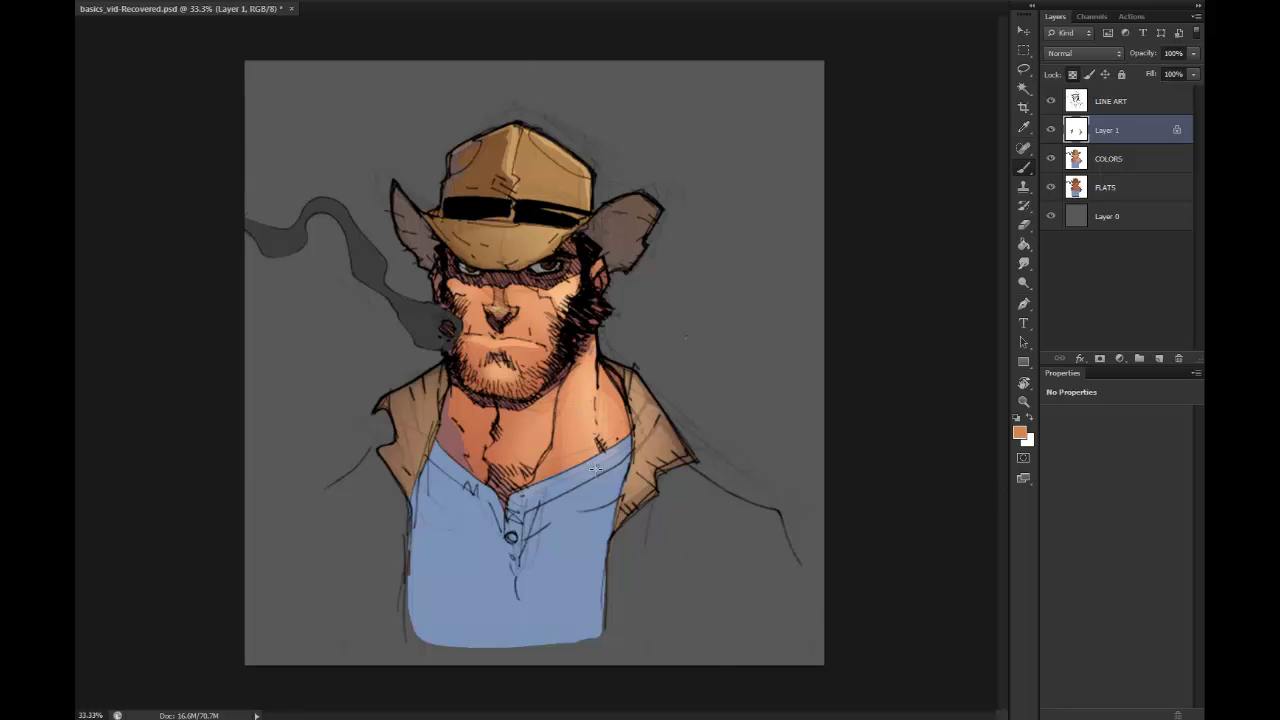
pyautogui.rightClick(1092, 130)
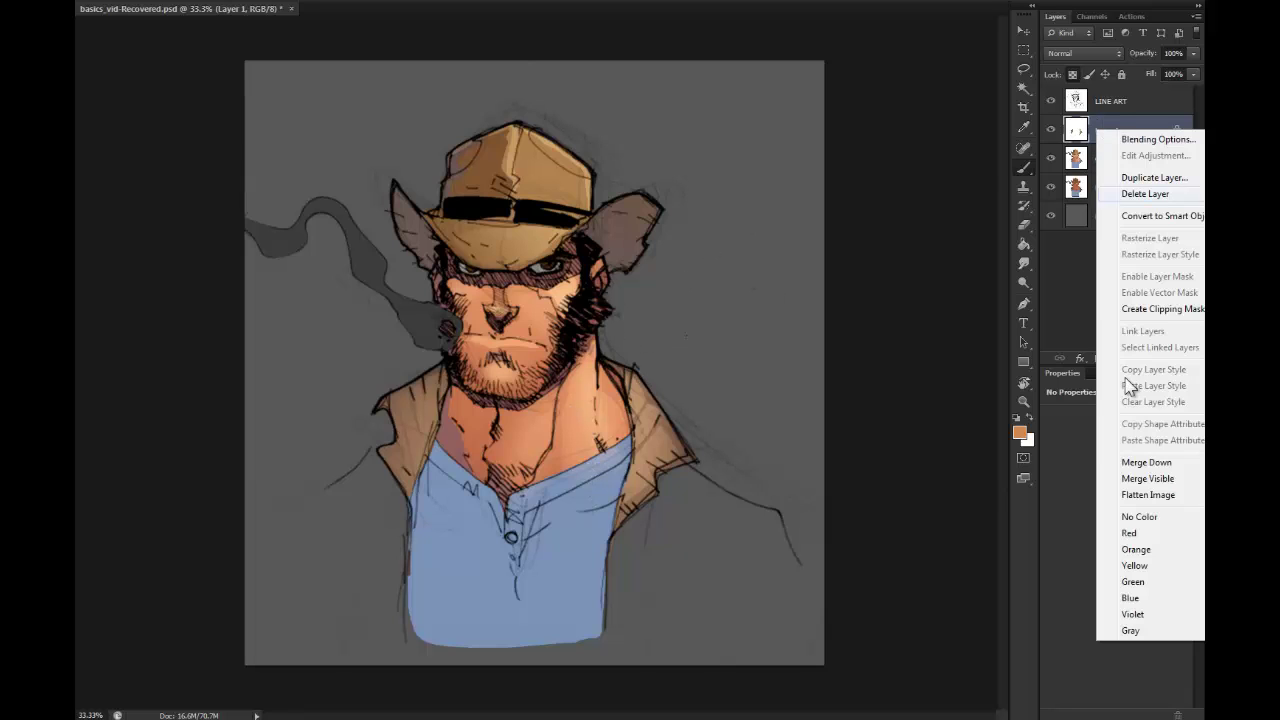
pyautogui.click(1122, 472)
# Step: Select the blue shirt from the FLATS layer with the Magic Wand and copy that area of COLORS onto a new layer
pyautogui.press('w')
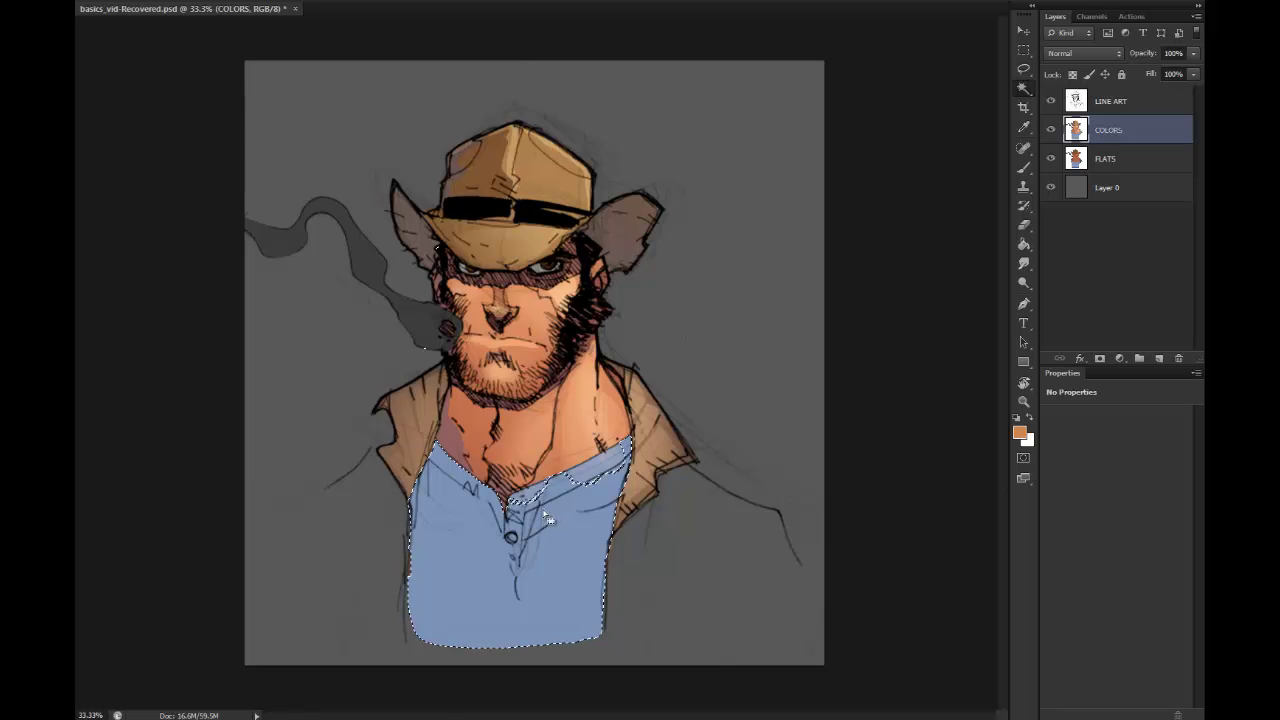
pyautogui.click(592, 468)
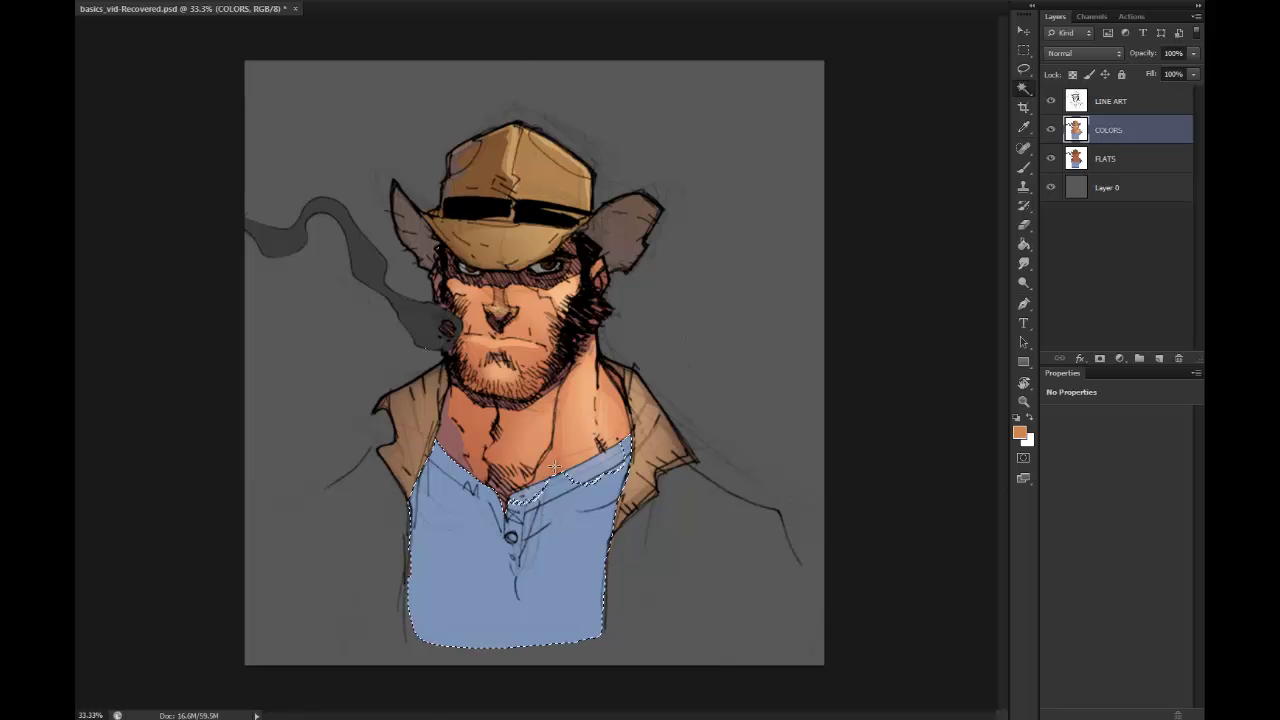
pyautogui.click(1088, 154)
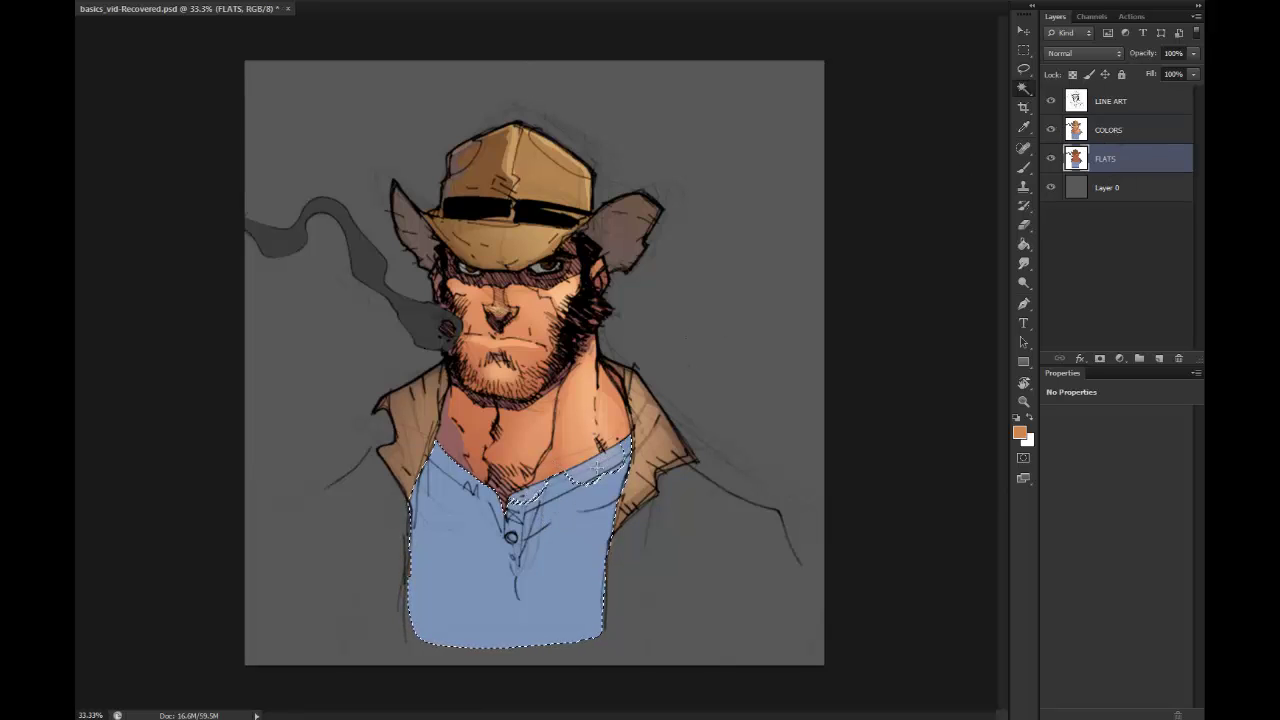
pyautogui.hotkey('ctrl', 'd')
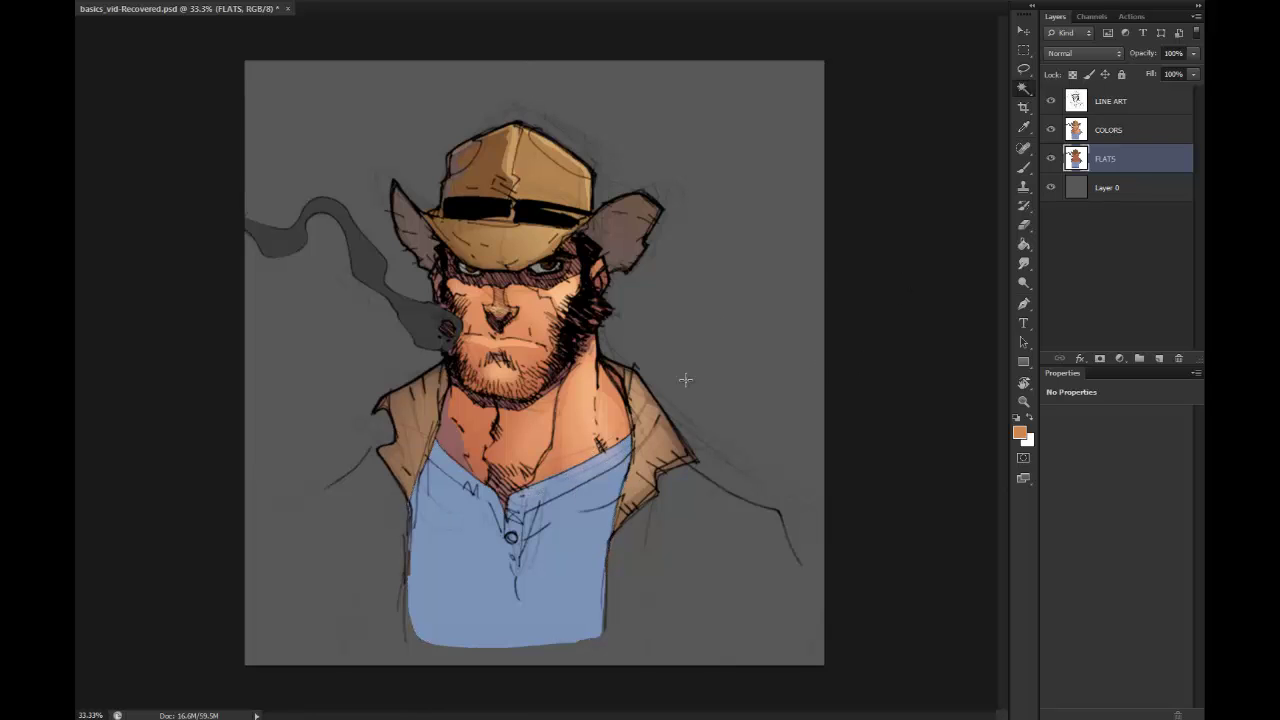
pyautogui.press('j')
pyautogui.press('w')
pyautogui.click(563, 544)
pyautogui.click(1112, 136)
pyautogui.hotkey('ctrl', 'j')
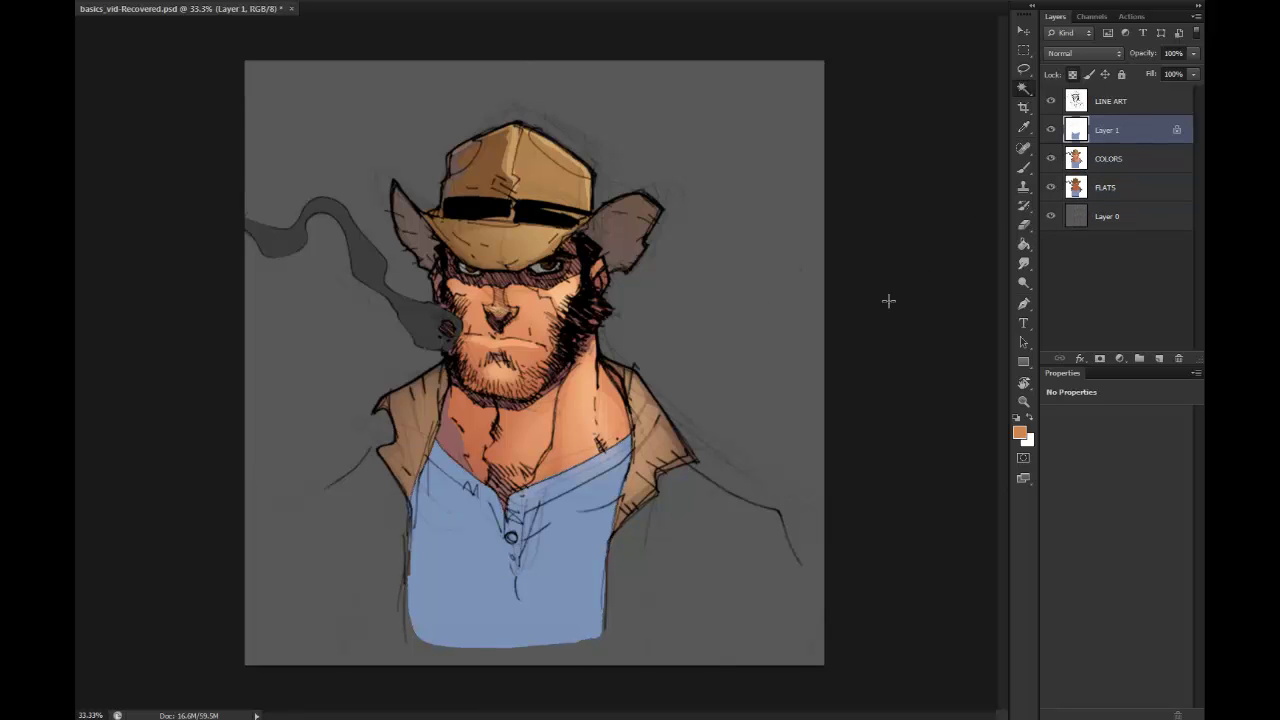
# Step: With a light blue, lasso the shirt's lit area excluding its outer side edges, brush light over it, and deselect
pyautogui.press('b')
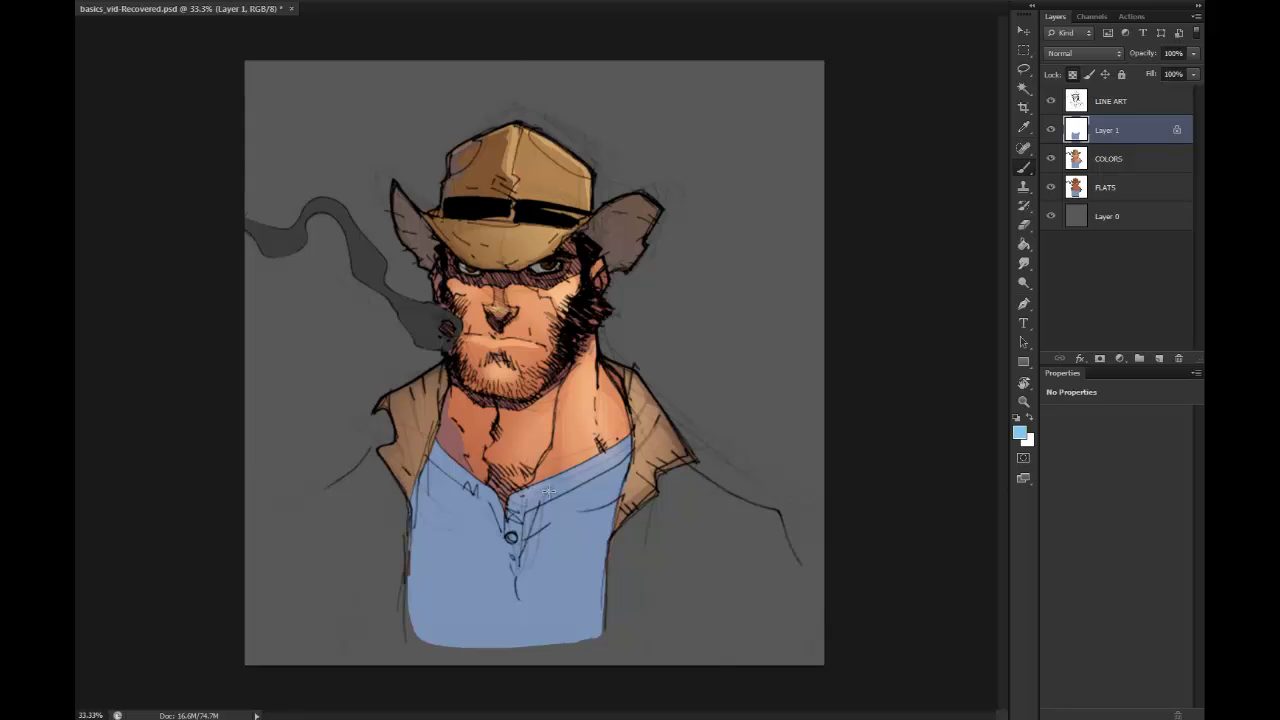
pyautogui.moveTo(548, 491)
pyautogui.mouseDown()
pyautogui.moveTo(579, 513)
pyautogui.moveTo(619, 504)
pyautogui.mouseUp()
pyautogui.press('l')
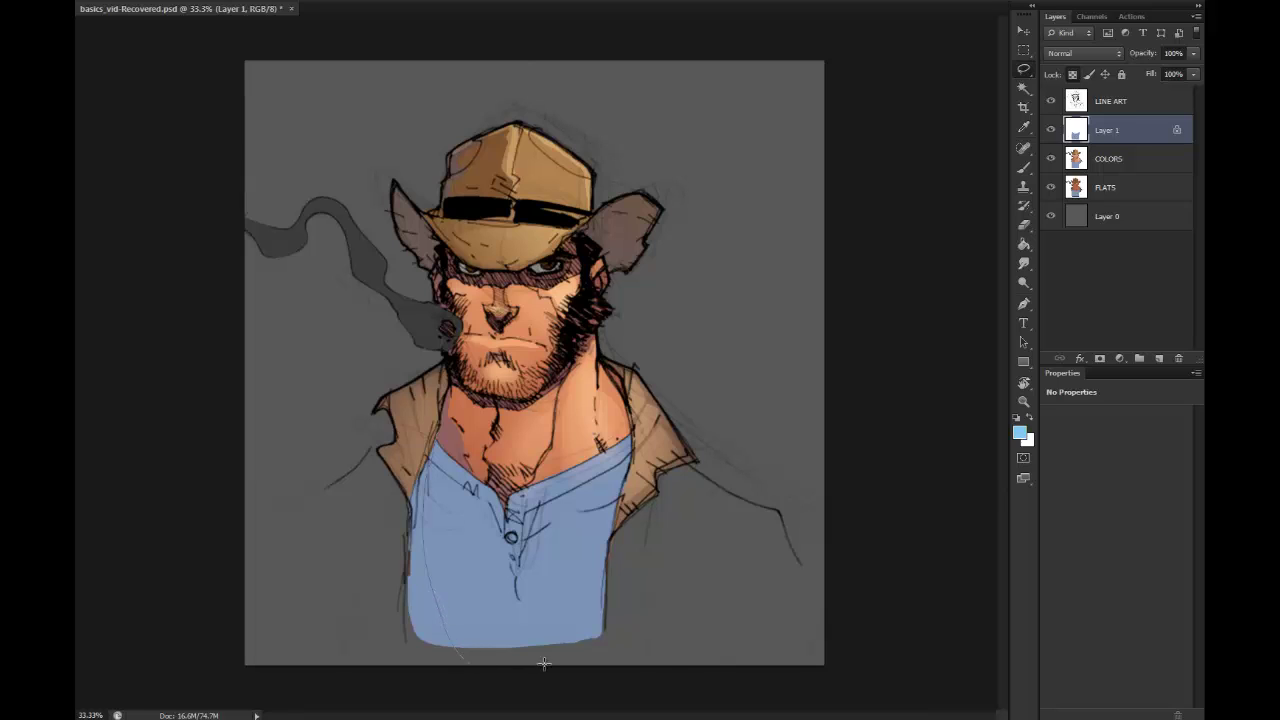
pyautogui.moveTo(543, 663)
pyautogui.mouseDown()
pyautogui.moveTo(685, 462)
pyautogui.moveTo(540, 420)
pyautogui.moveTo(440, 640)
pyautogui.moveTo(470, 662)
pyautogui.mouseUp()
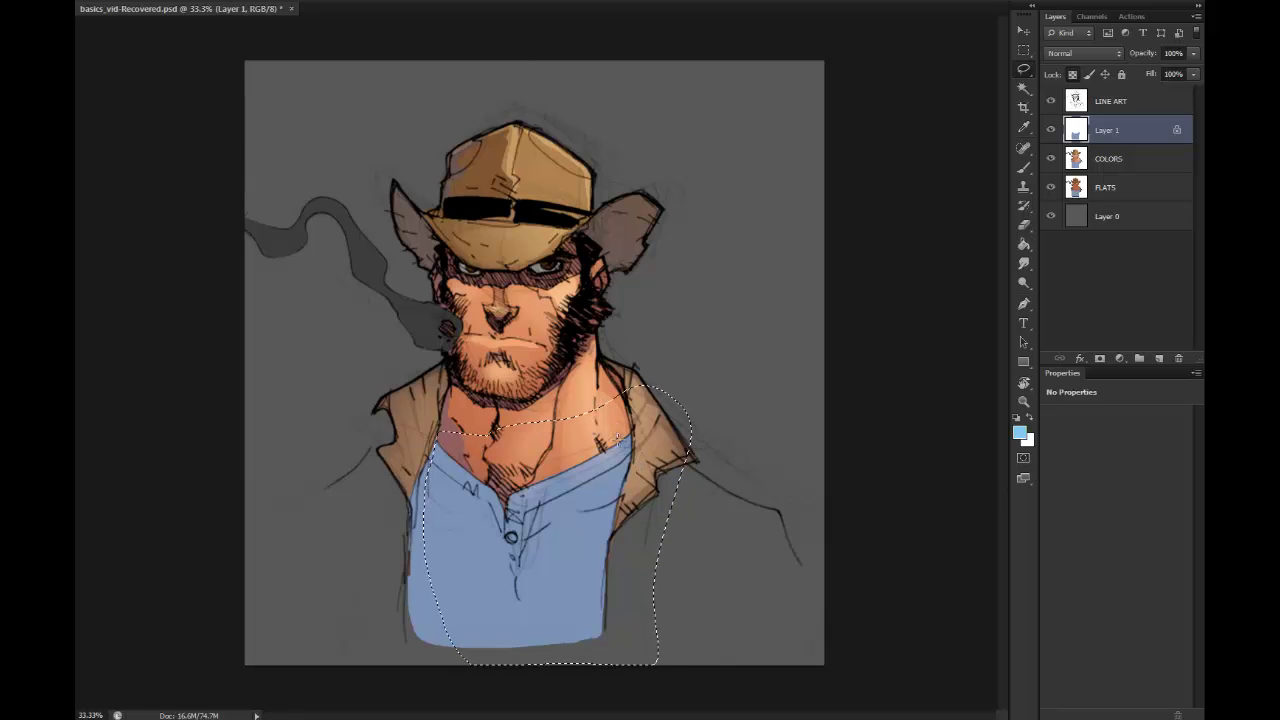
pyautogui.moveTo(648, 457)
pyautogui.mouseDown()
pyautogui.moveTo(668, 347)
pyautogui.moveTo(604, 532)
pyautogui.mouseUp()
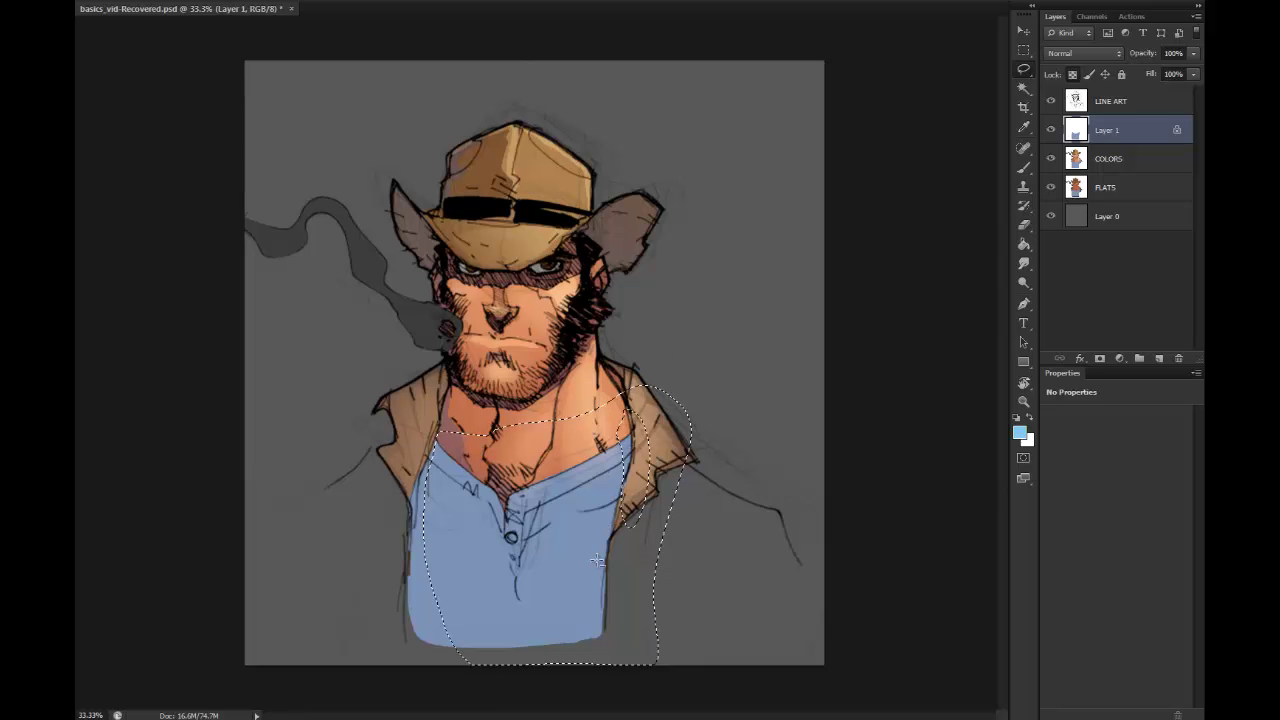
pyautogui.press('b')
pyautogui.moveTo(610, 425)
pyautogui.mouseDown()
pyautogui.moveTo(630, 425)
pyautogui.moveTo(500, 560)
pyautogui.moveTo(560, 500)
pyautogui.moveTo(480, 600)
pyautogui.moveTo(580, 540)
pyautogui.mouseUp()
pyautogui.hotkey('ctrl', 'd')
# Step: Lasso highlight shapes along the shirt's neckline and the folds around its button placket, and brush them light blue
pyautogui.press('l')
pyautogui.press('b')
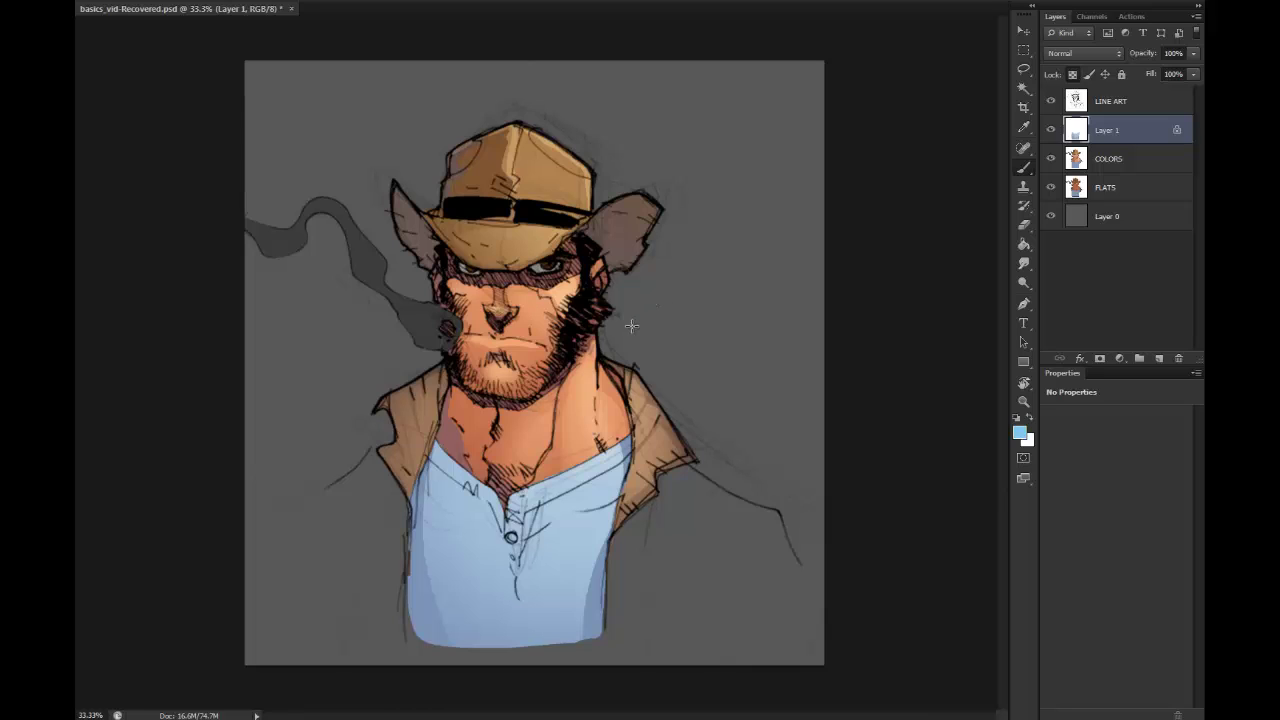
pyautogui.press('l')
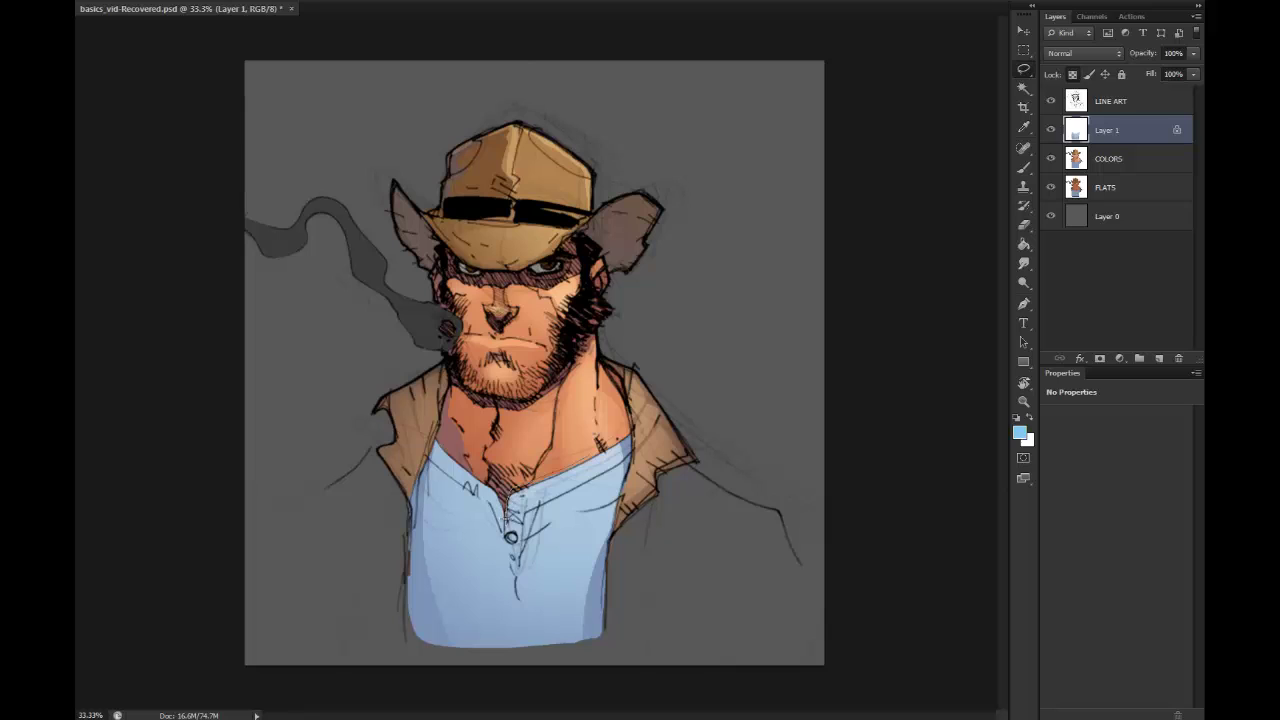
pyautogui.moveTo(537, 490)
pyautogui.mouseDown()
pyautogui.moveTo(582, 469)
pyautogui.moveTo(515, 535)
pyautogui.moveTo(545, 498)
pyautogui.moveTo(541, 533)
pyautogui.moveTo(499, 552)
pyautogui.moveTo(554, 531)
pyautogui.moveTo(508, 585)
pyautogui.mouseUp()
pyautogui.press('b')
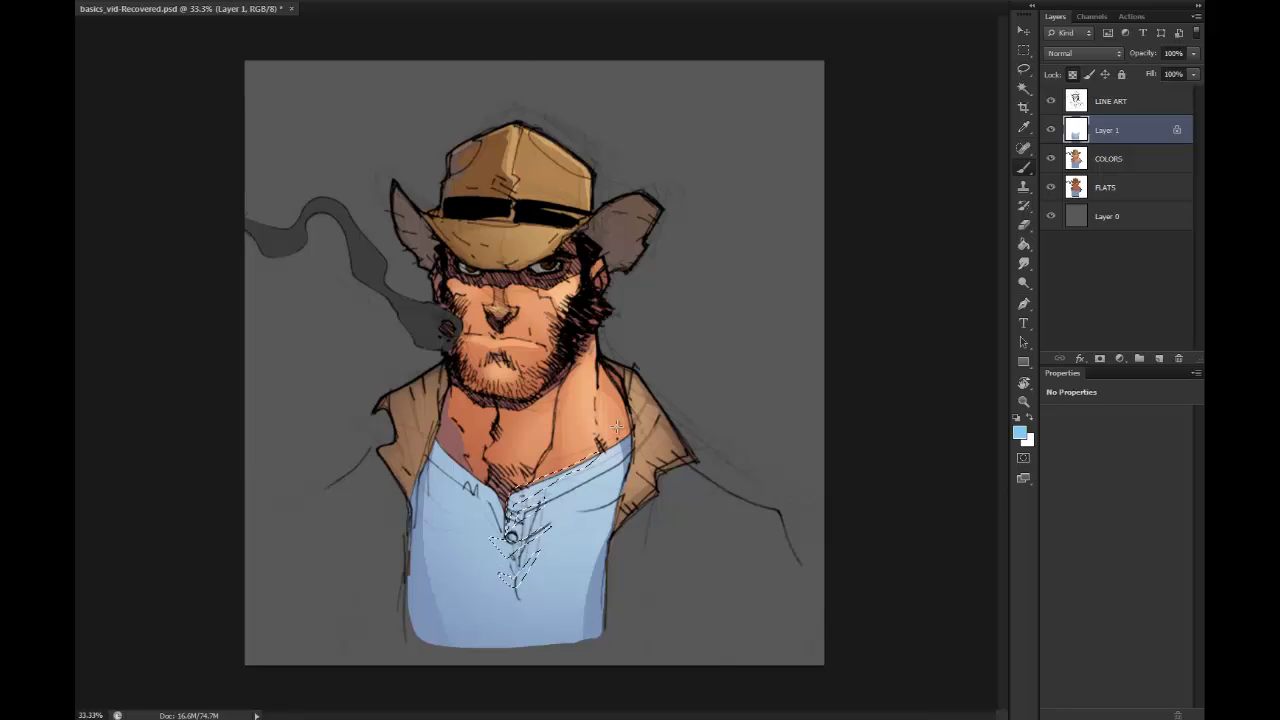
pyautogui.moveTo(530, 495); pyautogui.dragTo(515, 580)
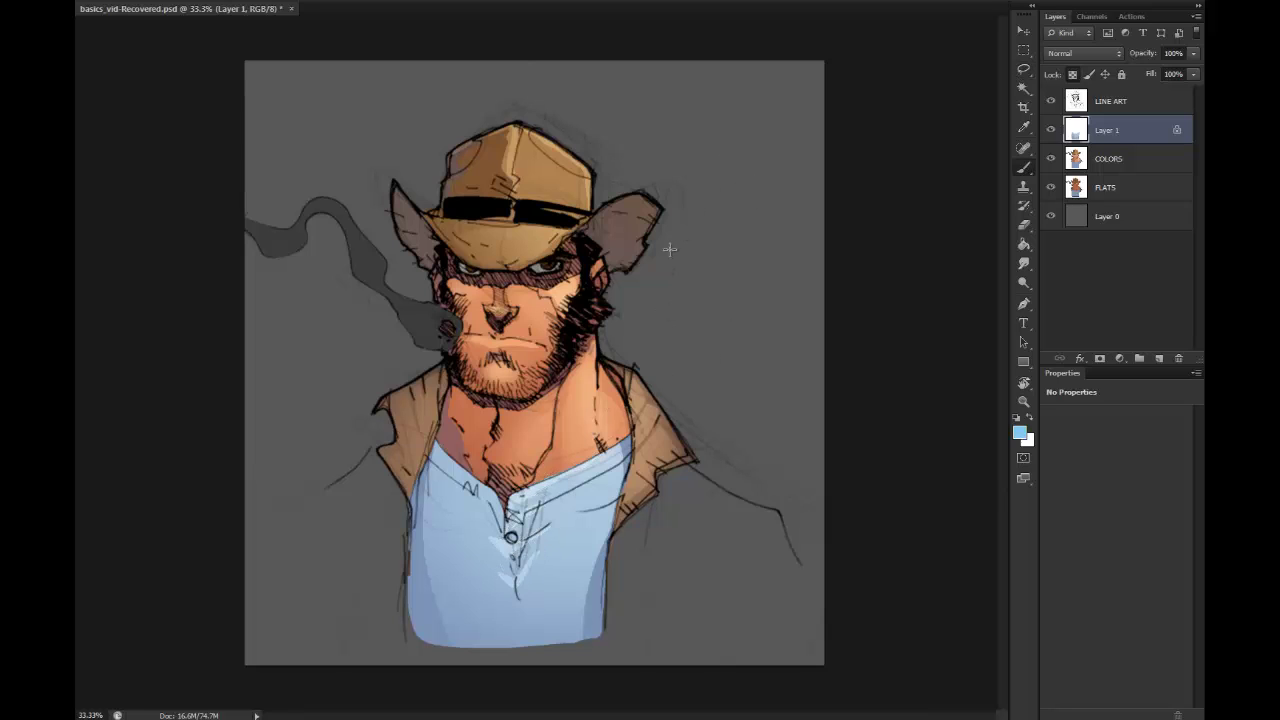
# Step: Merge the painted shirt layer down into COLORS
pyautogui.press('l')
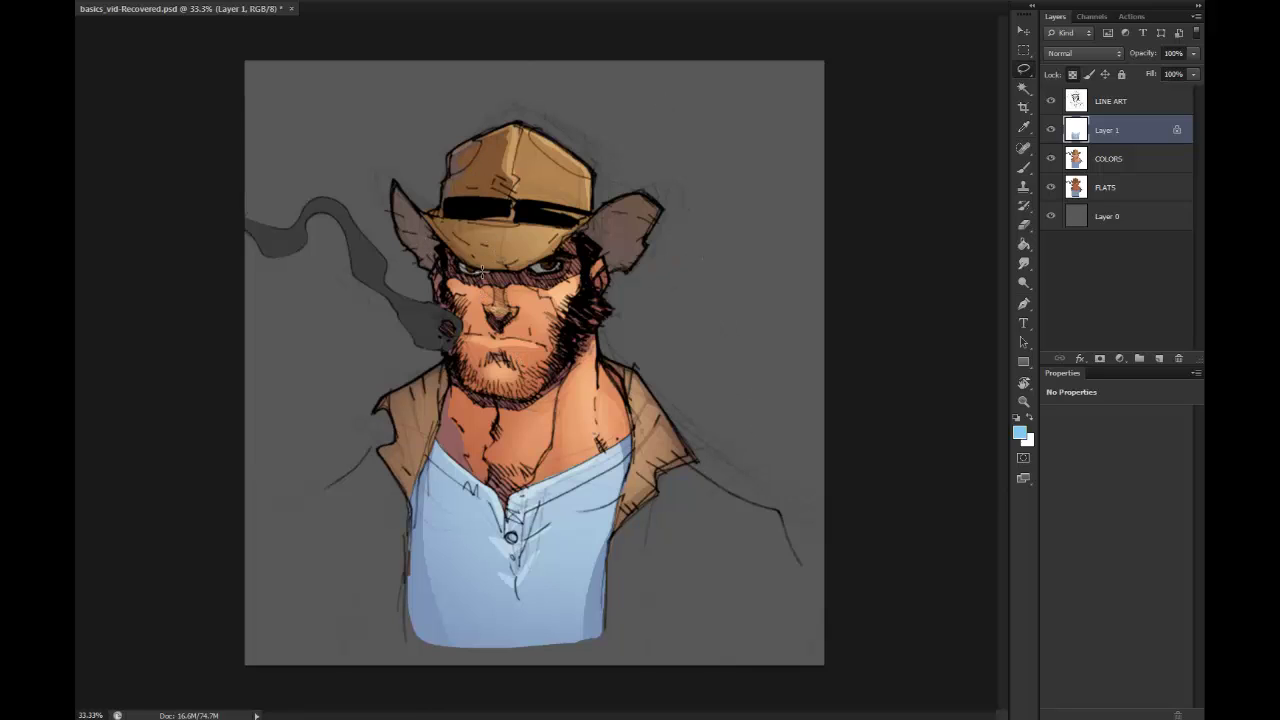
pyautogui.press('w')
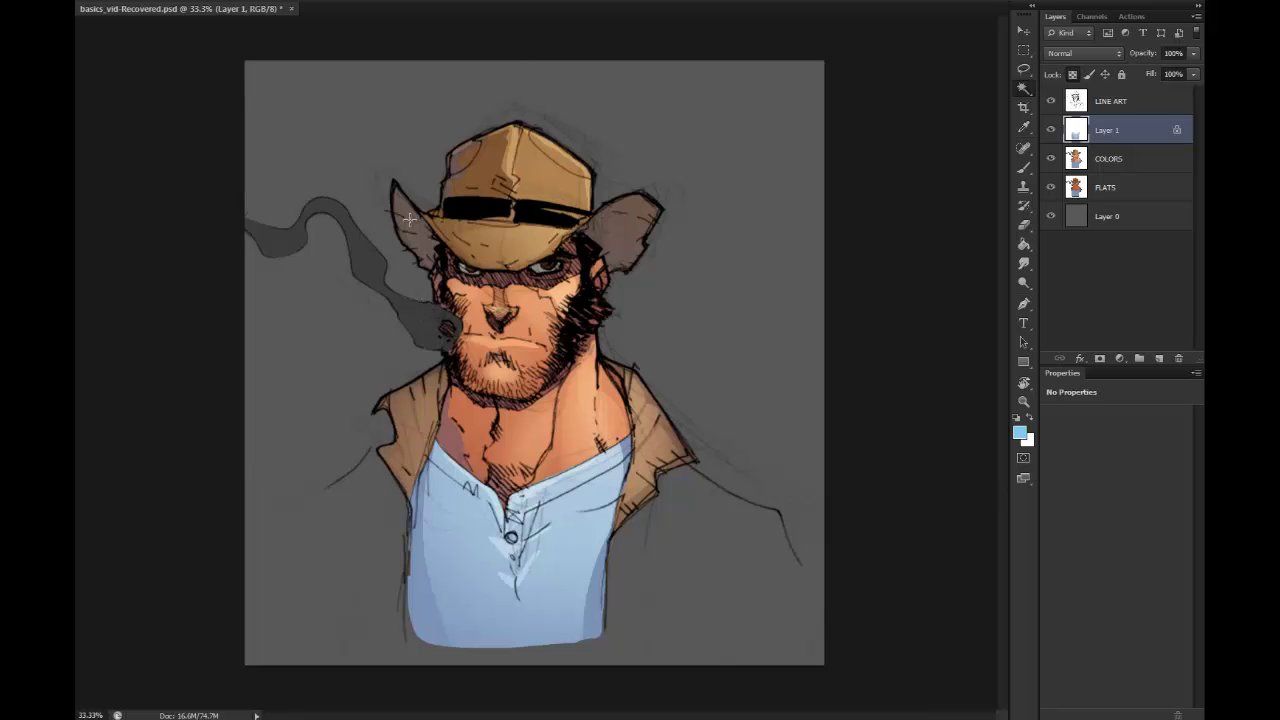
pyautogui.rightClick(1112, 128)
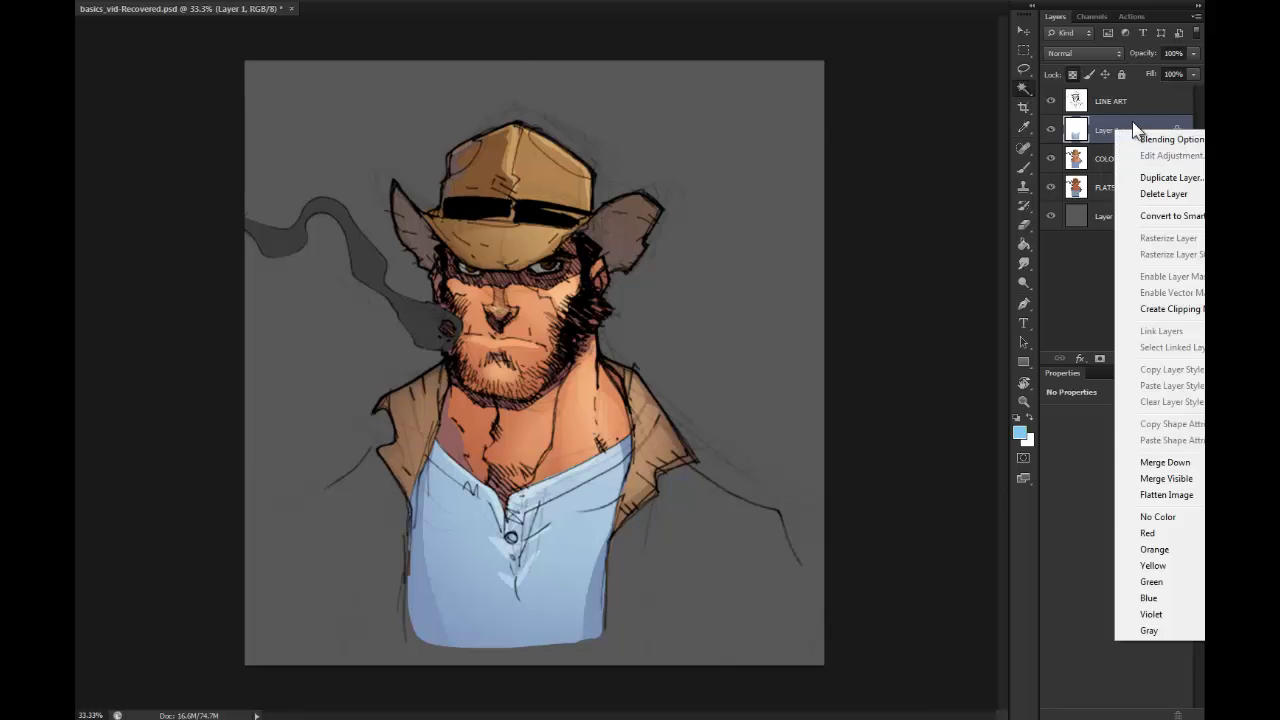
pyautogui.click(1163, 457)
# Step: Select the smoke trail with the Magic Wand, choose a light orange, and copy the smoke onto a new layer
pyautogui.click(413, 316)
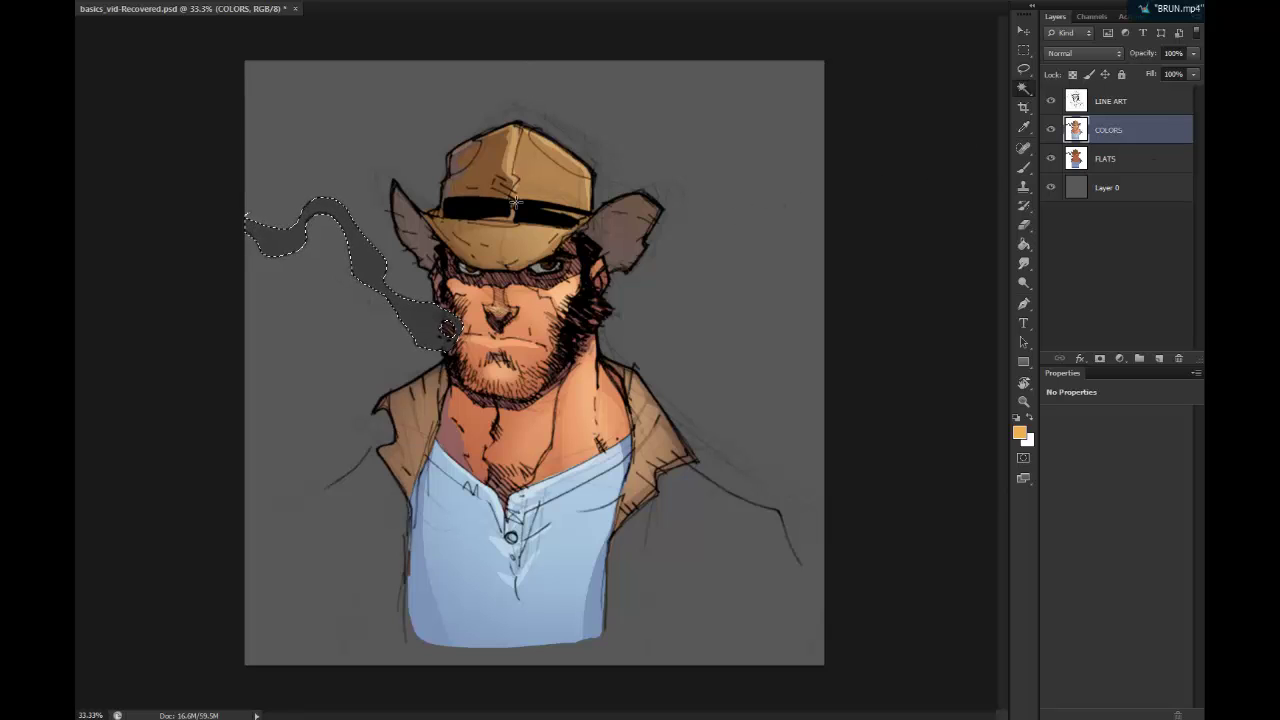
pyautogui.press('b')
pyautogui.moveTo(446, 258)
pyautogui.mouseDown()
pyautogui.moveTo(424, 279)
pyautogui.moveTo(307, 270)
pyautogui.mouseUp()
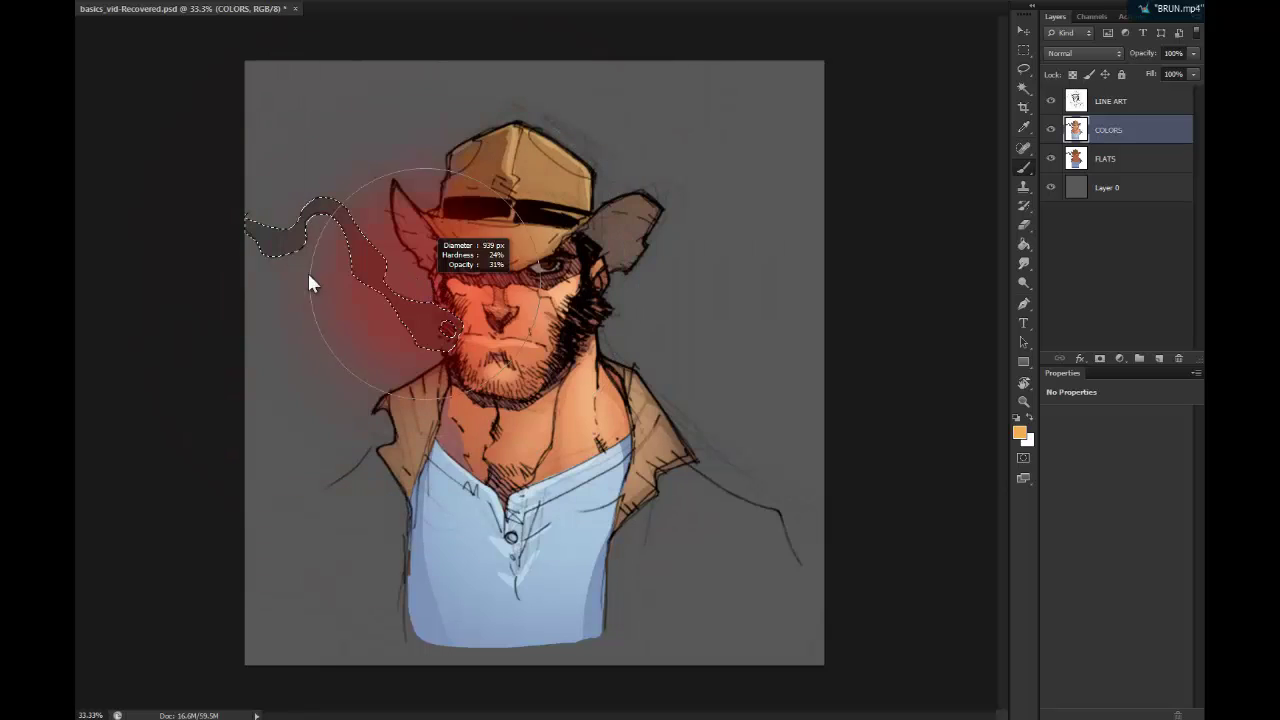
pyautogui.moveTo(450, 272); pyautogui.dragTo(460, 290)
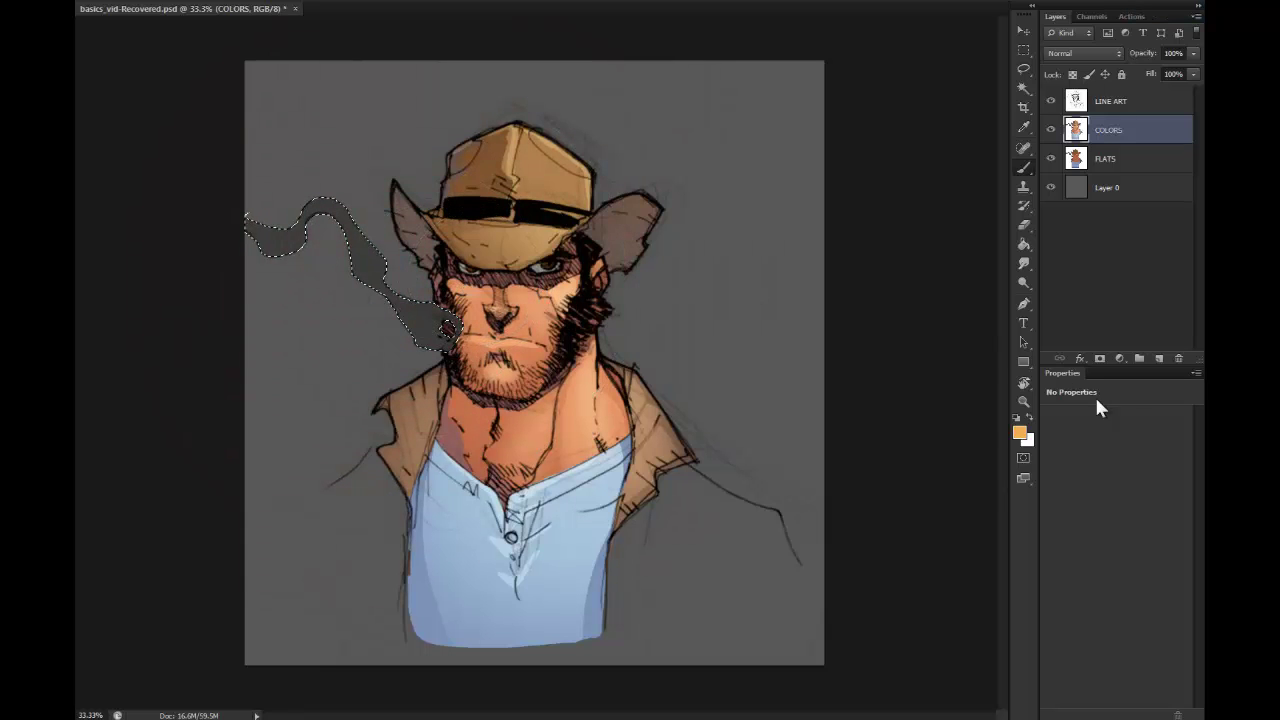
pyautogui.press('z')
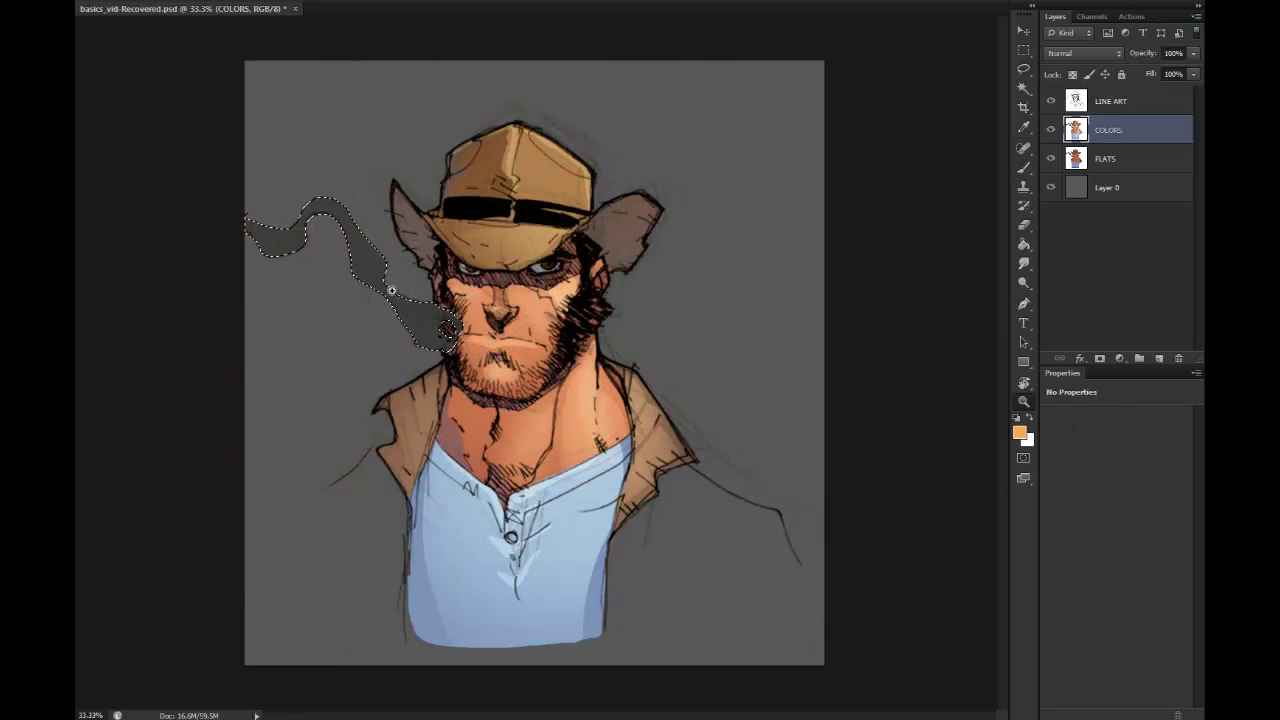
pyautogui.click(391, 287)
pyautogui.press('b')
pyautogui.moveTo(585, 286)
pyautogui.mouseDown()
pyautogui.moveTo(651, 296)
pyautogui.moveTo(678, 323)
pyautogui.mouseUp()
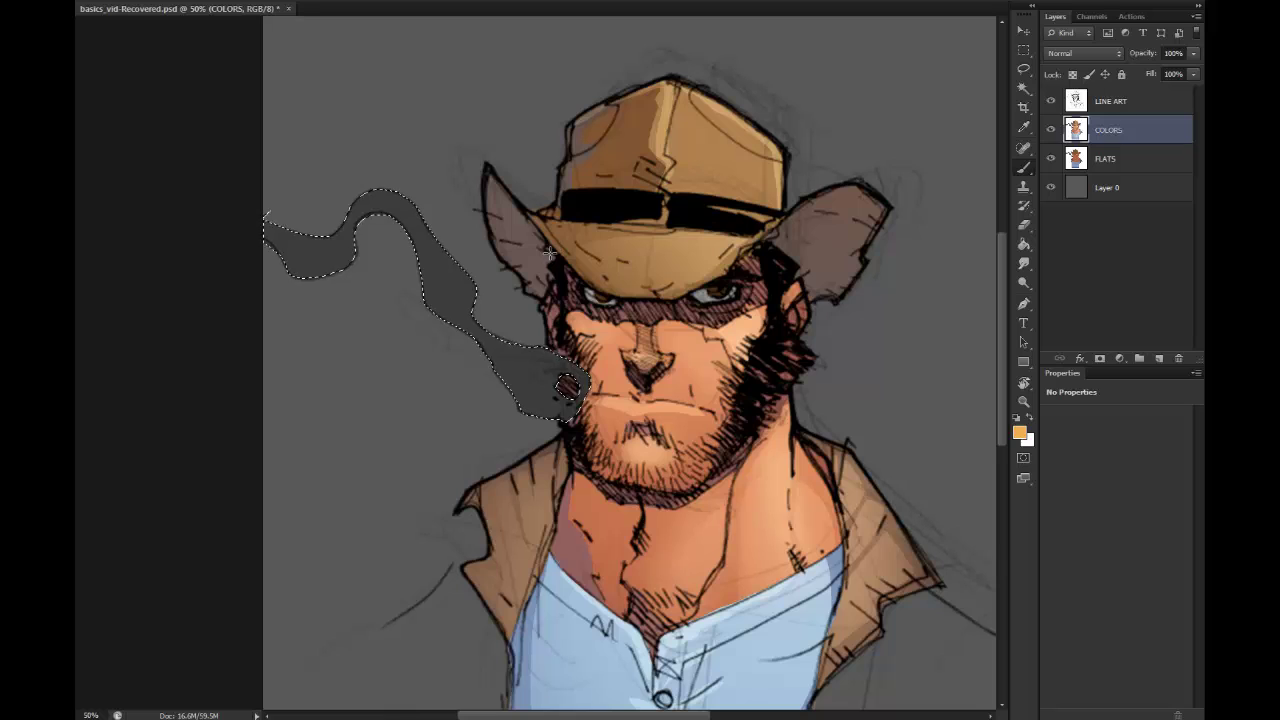
pyautogui.hotkey('ctrl', 'j')
# Step: Brush soft light orange along the whole smoke trail and merge the layer down into COLORS
pyautogui.press('l')
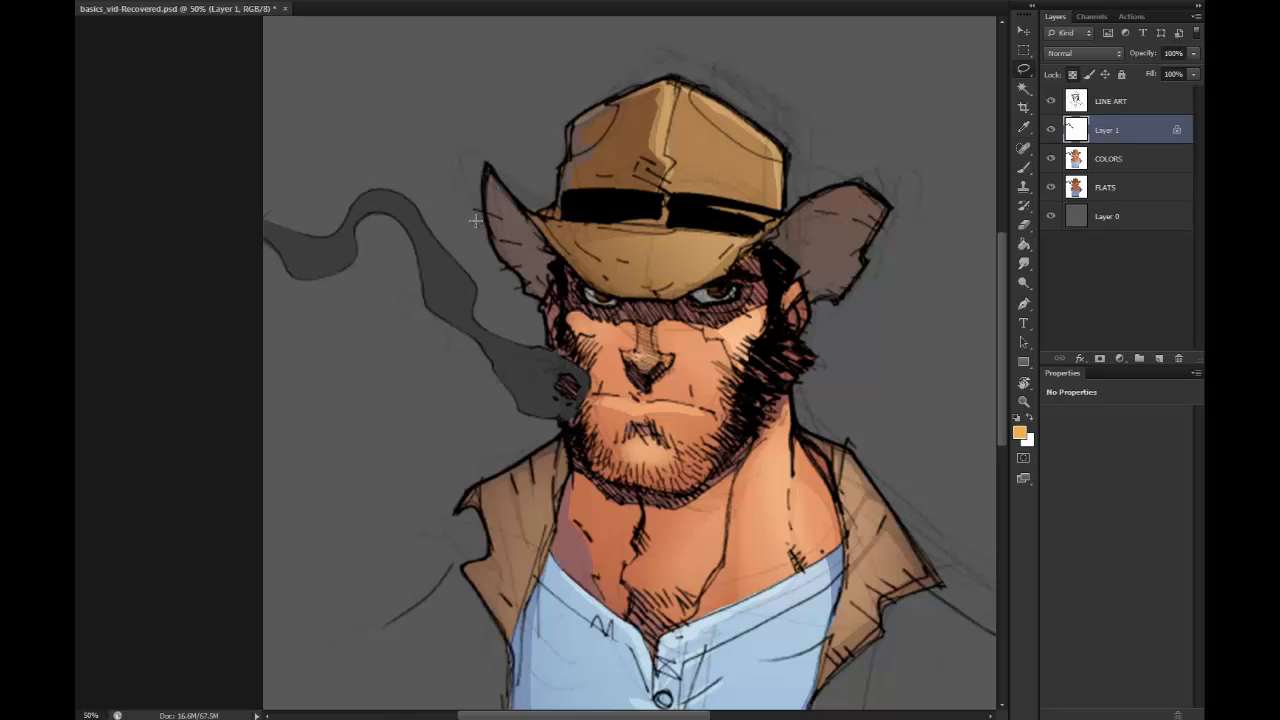
pyautogui.press('b')
pyautogui.moveTo(487, 243); pyautogui.dragTo(450, 241)
pyautogui.moveTo(318, 241)
pyautogui.mouseDown()
pyautogui.moveTo(338, 213)
pyautogui.moveTo(398, 195)
pyautogui.mouseUp()
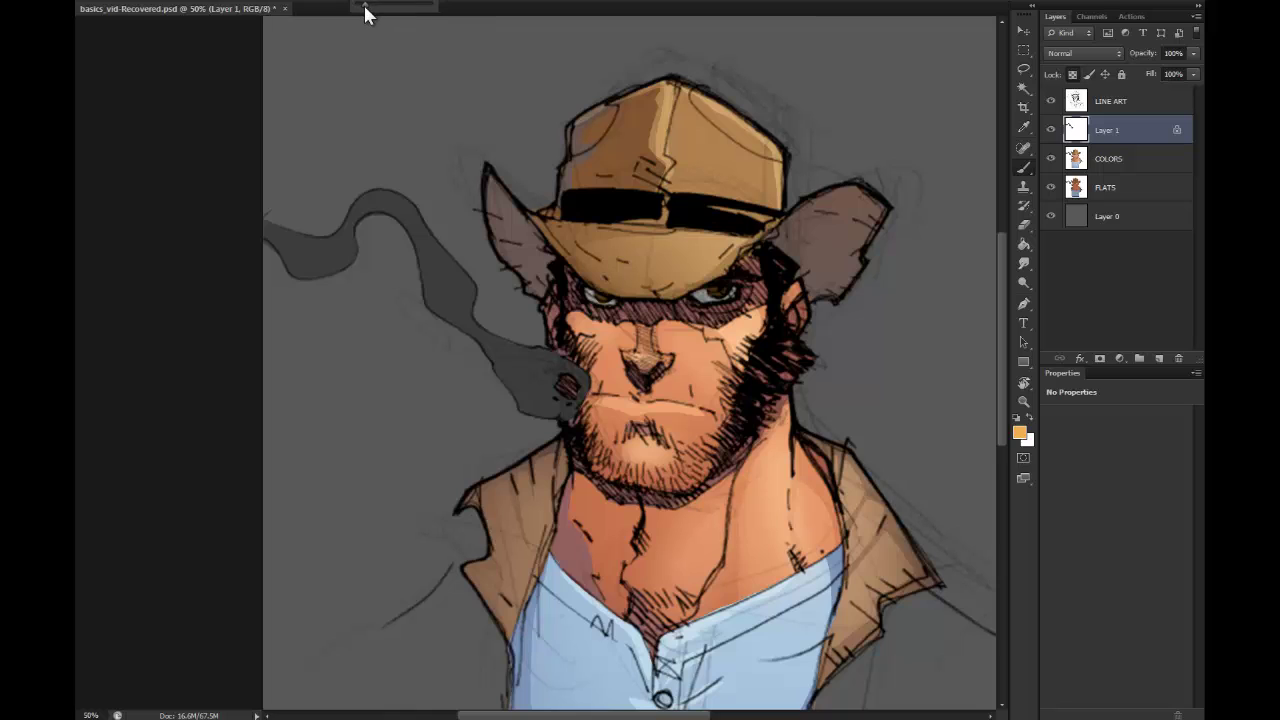
pyautogui.moveTo(271, 195)
pyautogui.mouseDown()
pyautogui.moveTo(325, 240)
pyautogui.moveTo(361, 185)
pyautogui.moveTo(429, 199)
pyautogui.moveTo(537, 345)
pyautogui.moveTo(589, 183)
pyautogui.moveTo(528, 237)
pyautogui.moveTo(550, 373)
pyautogui.moveTo(535, 366)
pyautogui.moveTo(566, 368)
pyautogui.mouseUp()
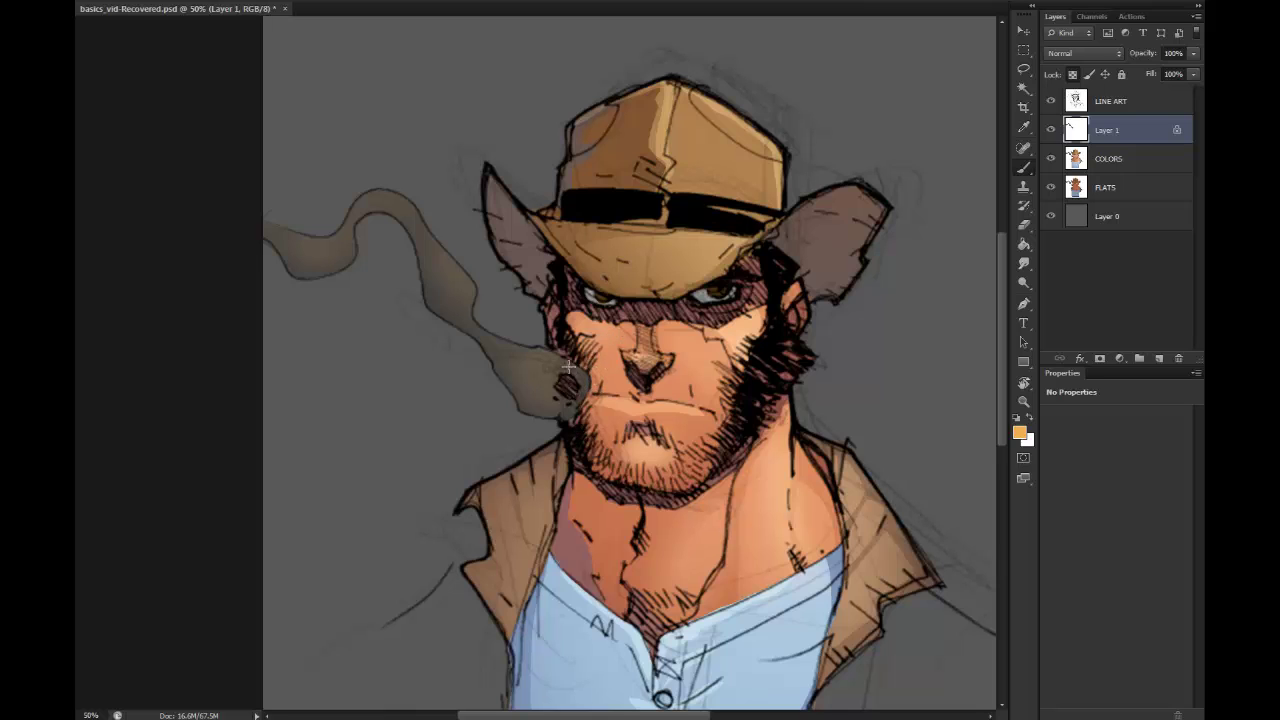
pyautogui.click(1025, 70)
pyautogui.rightClick(1110, 127)
pyautogui.click(1170, 468)
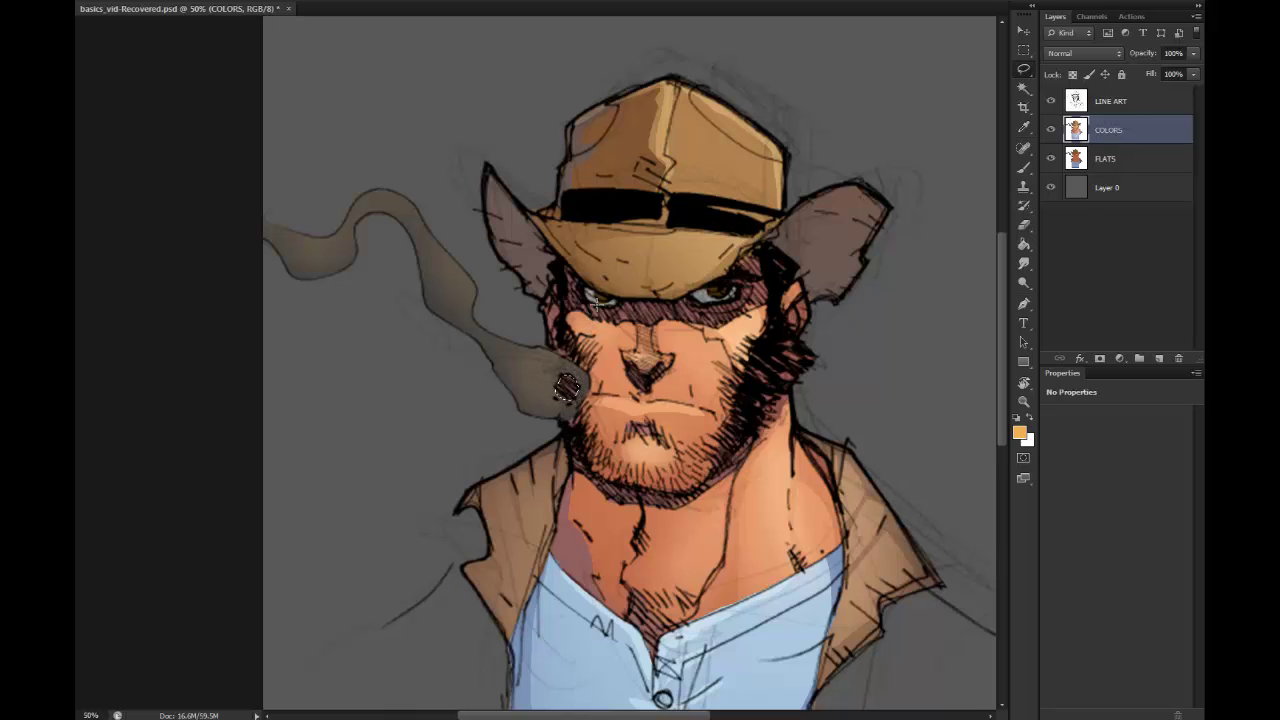
# Step: Pick a bright orange and paint the selected cigar tip on the COLORS layer so it glows
pyautogui.click(1118, 101)
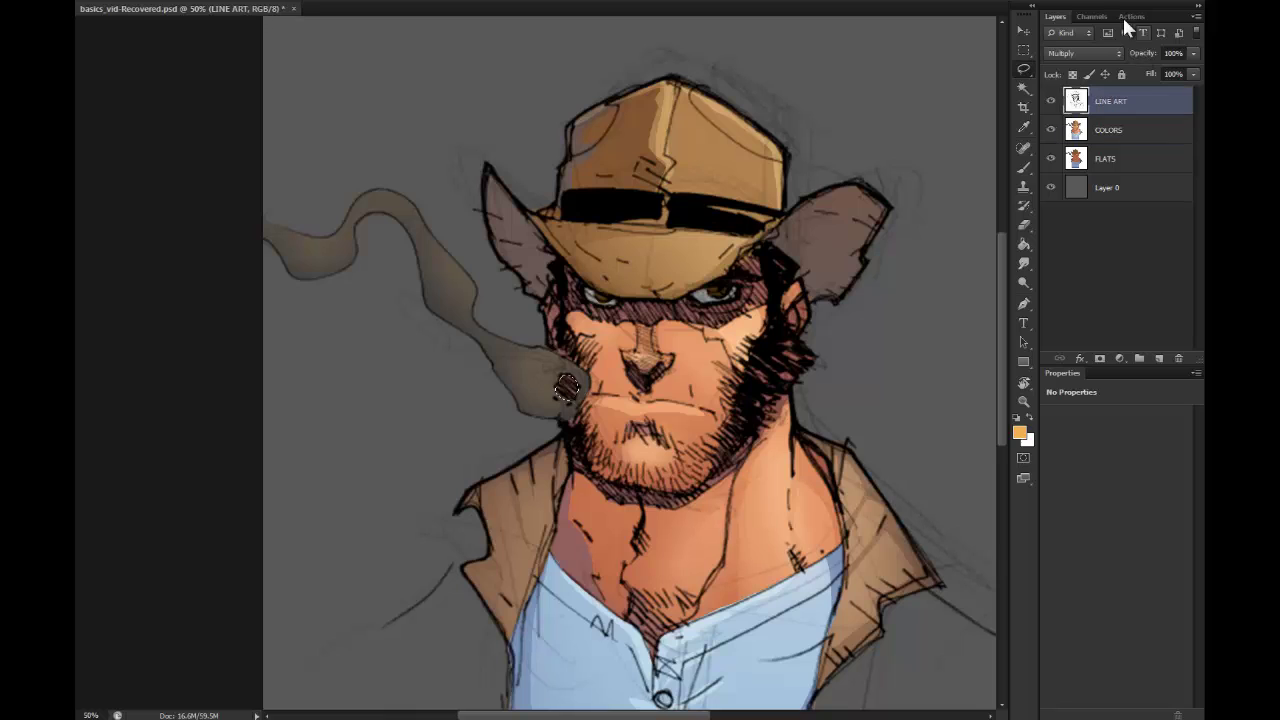
pyautogui.click(1130, 119)
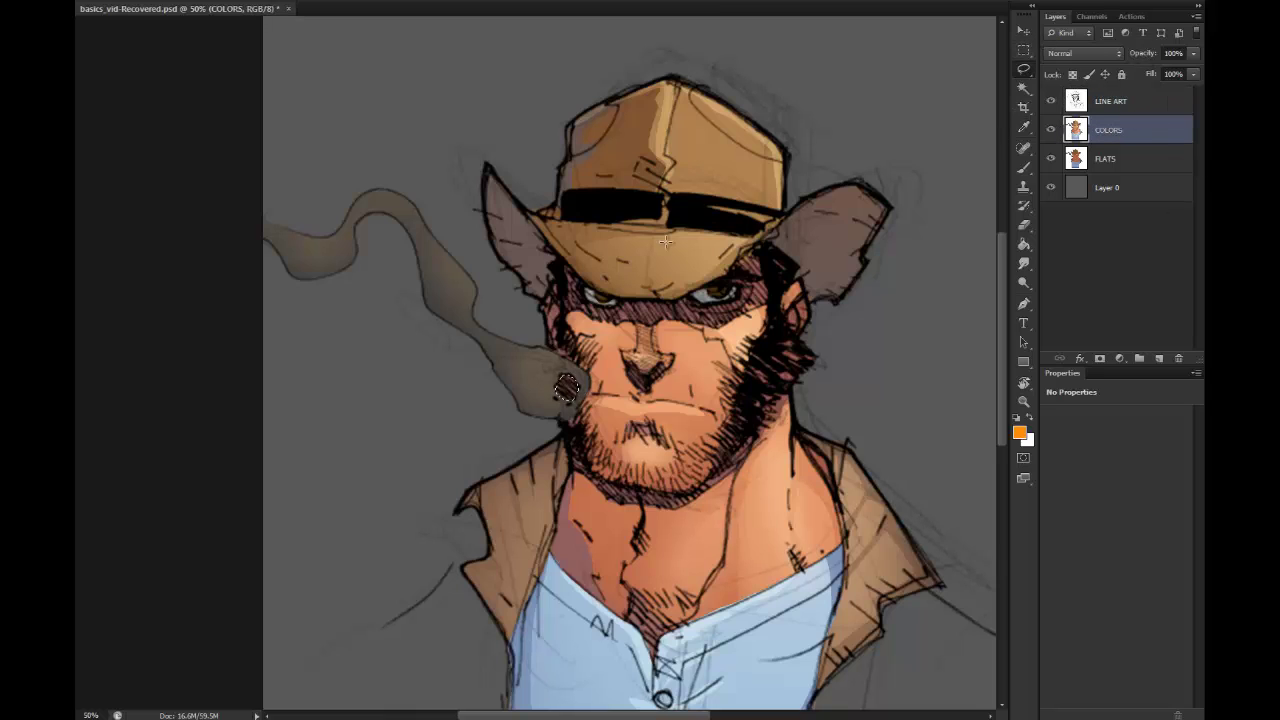
pyautogui.press('b')
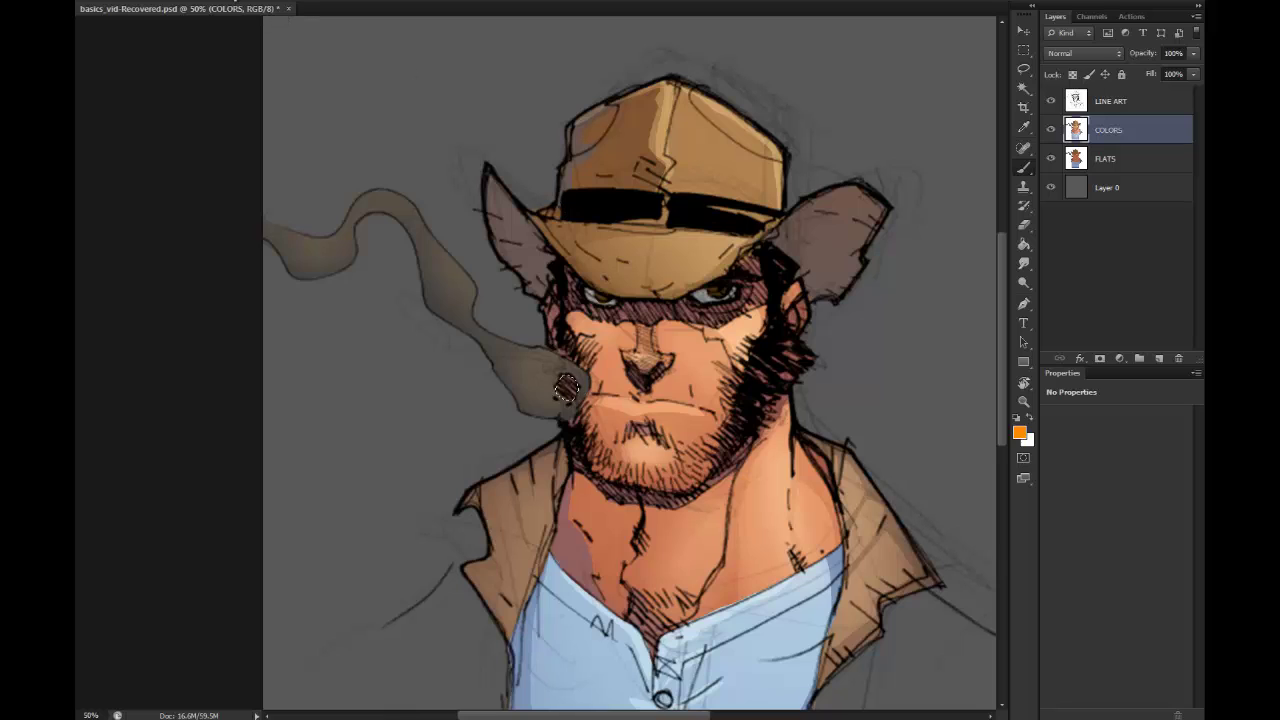
pyautogui.click(234, 4)
pyautogui.click(390, 4)
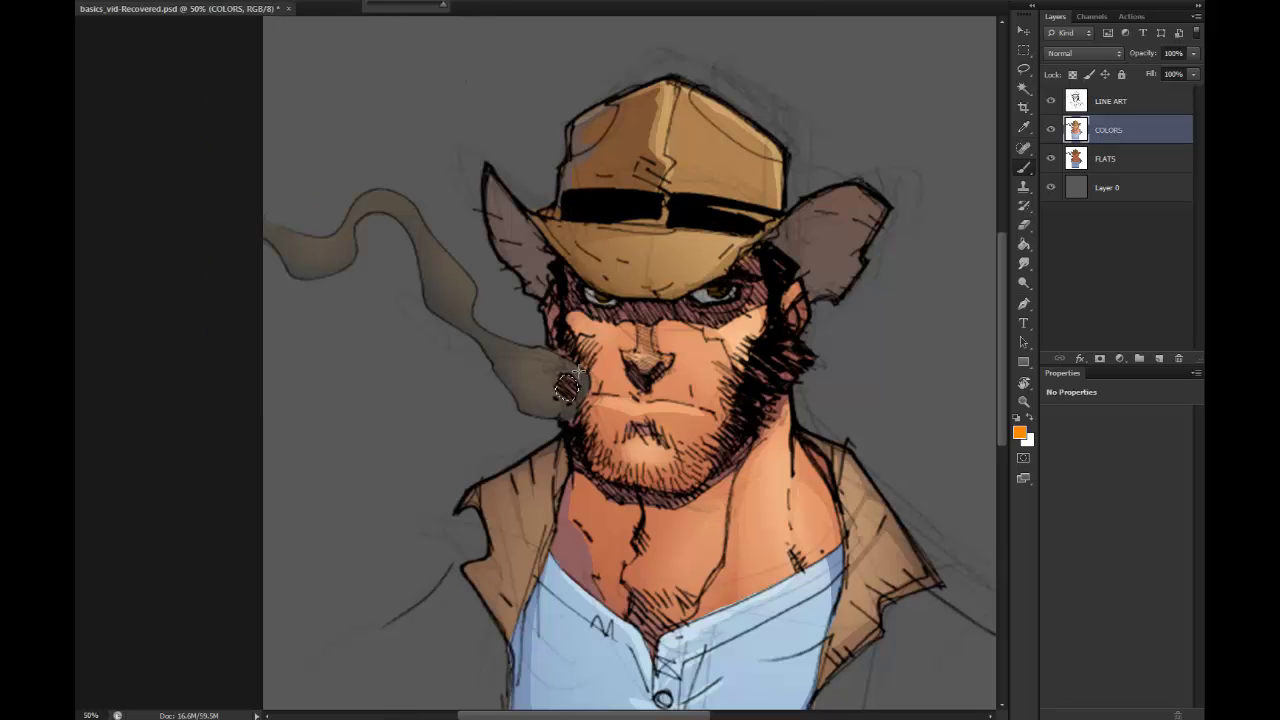
pyautogui.click(566, 388)
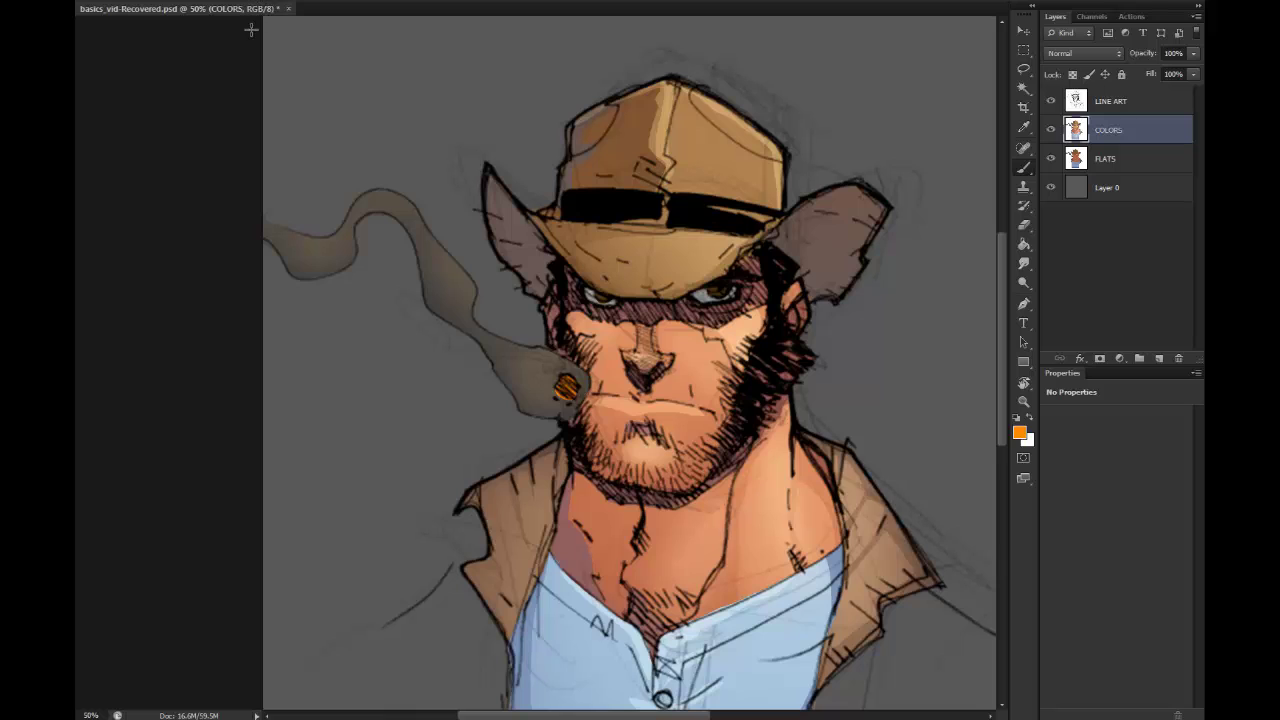
# Step: Add a new layer above LINE ART and name it SFX
pyautogui.click(1118, 101)
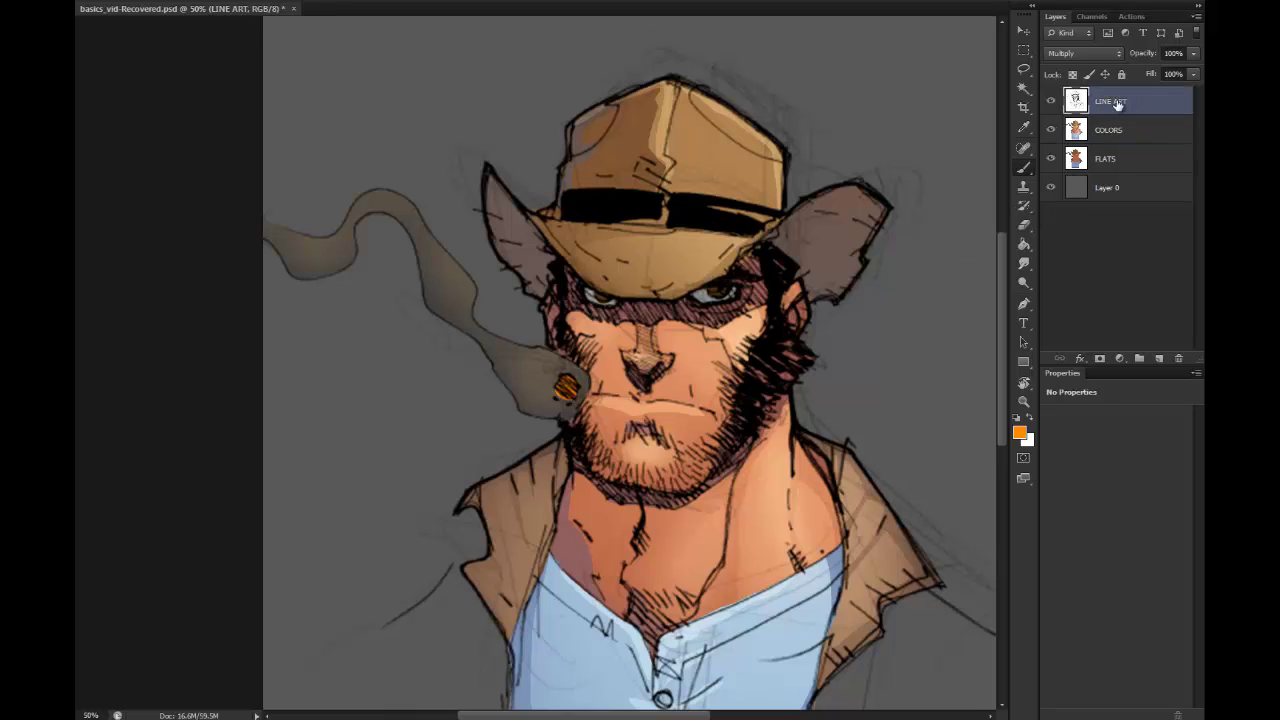
pyautogui.click(1159, 358)
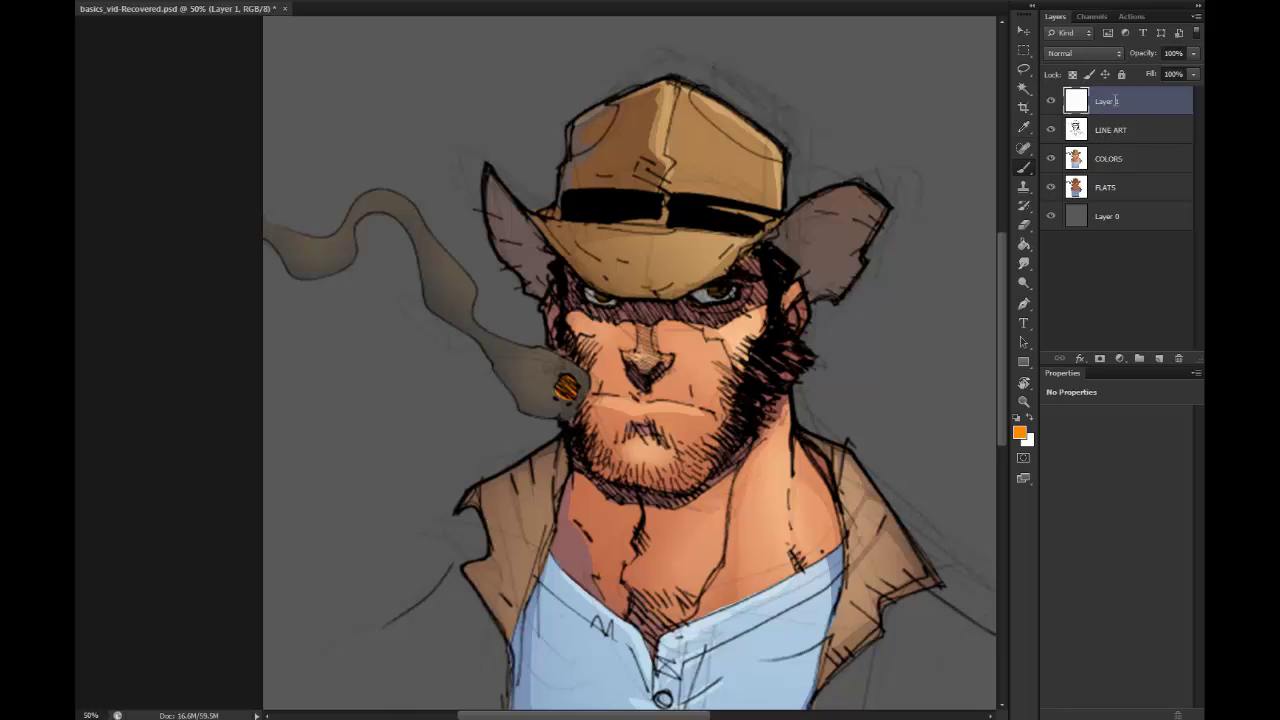
pyautogui.doubleClick(1107, 101)
pyautogui.write('SFX')
pyautogui.press('Return')
# Step: Choose the HI-FI CUT GRAD BRUSH preset and set the brush blending mode to Color Dodge
pyautogui.click(1019, 432)
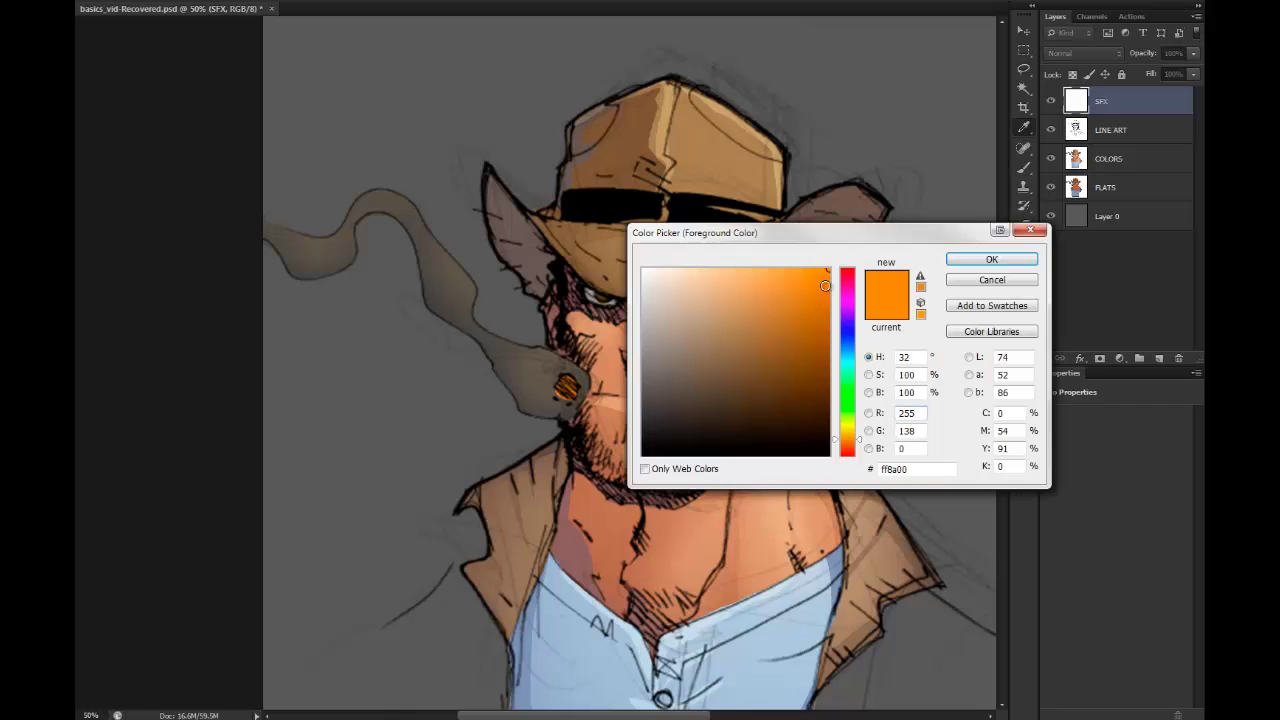
pyautogui.click(990, 260)
pyautogui.moveTo(548, 327)
pyautogui.mouseDown()
pyautogui.moveTo(563, 324)
pyautogui.moveTo(536, 318)
pyautogui.mouseUp()
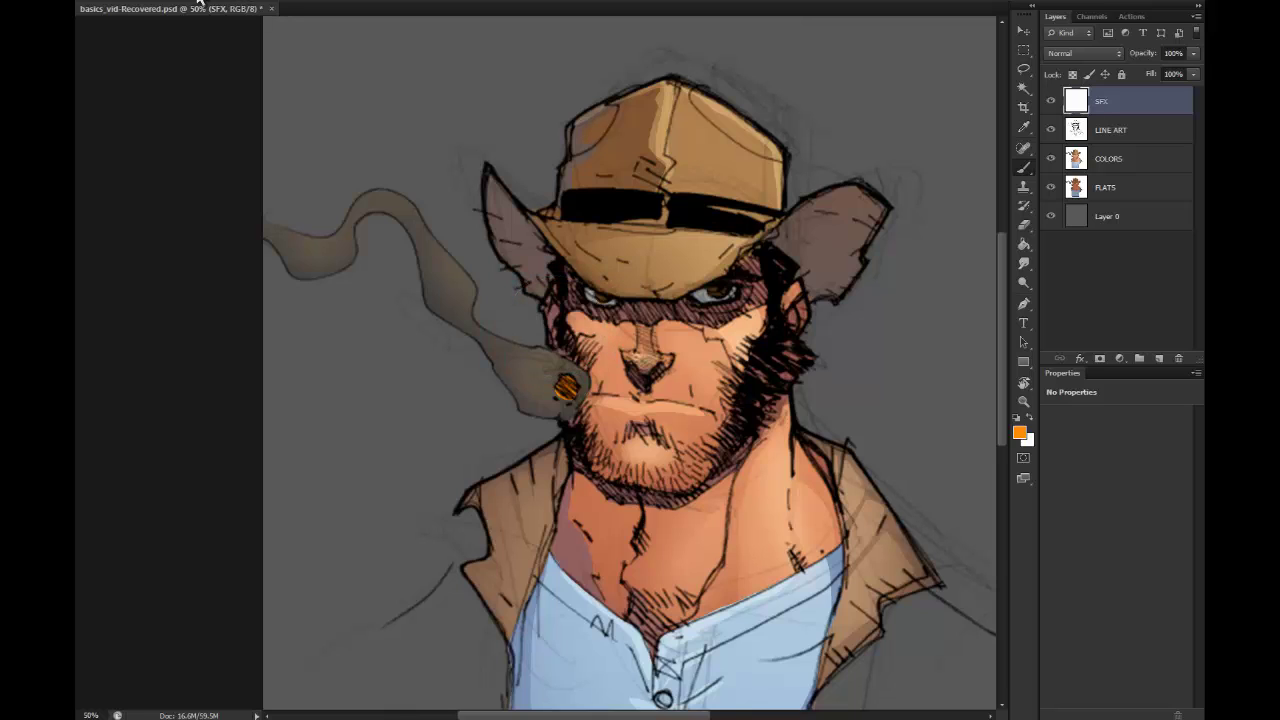
pyautogui.click(100, 2)
pyautogui.click(164, 249)
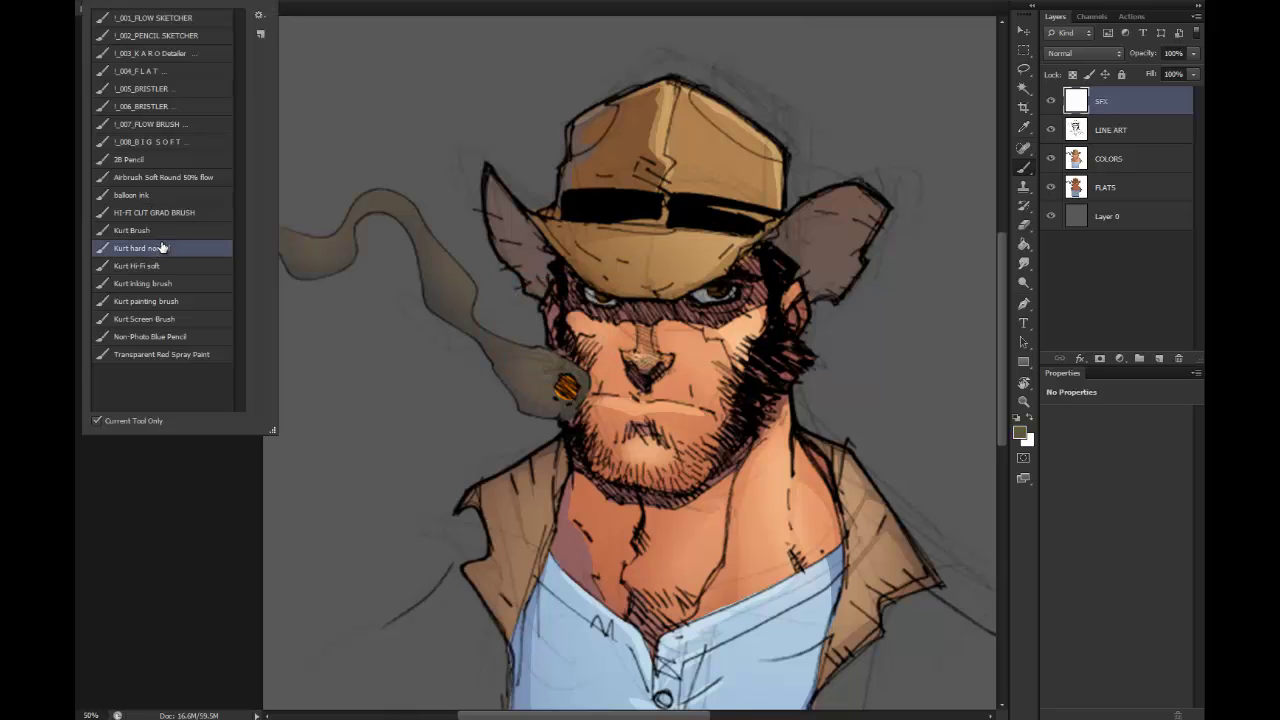
pyautogui.click(162, 215)
pyautogui.click(240, 3)
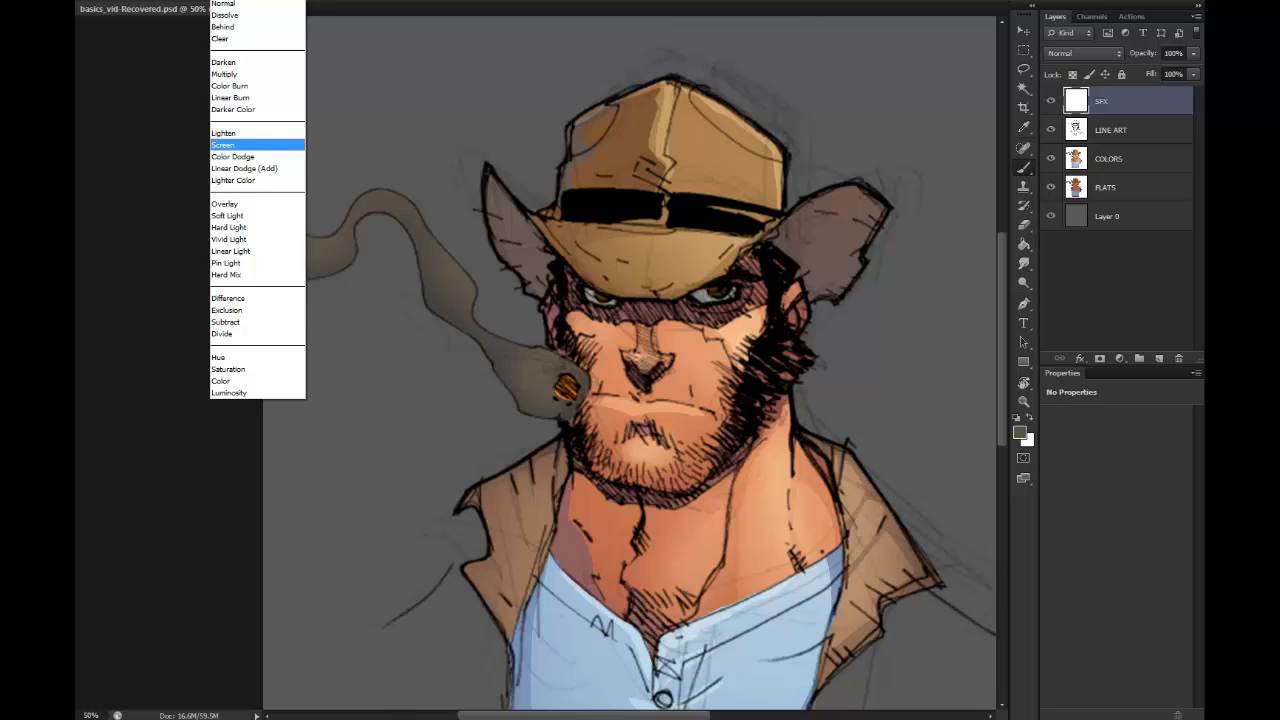
pyautogui.click(285, 4)
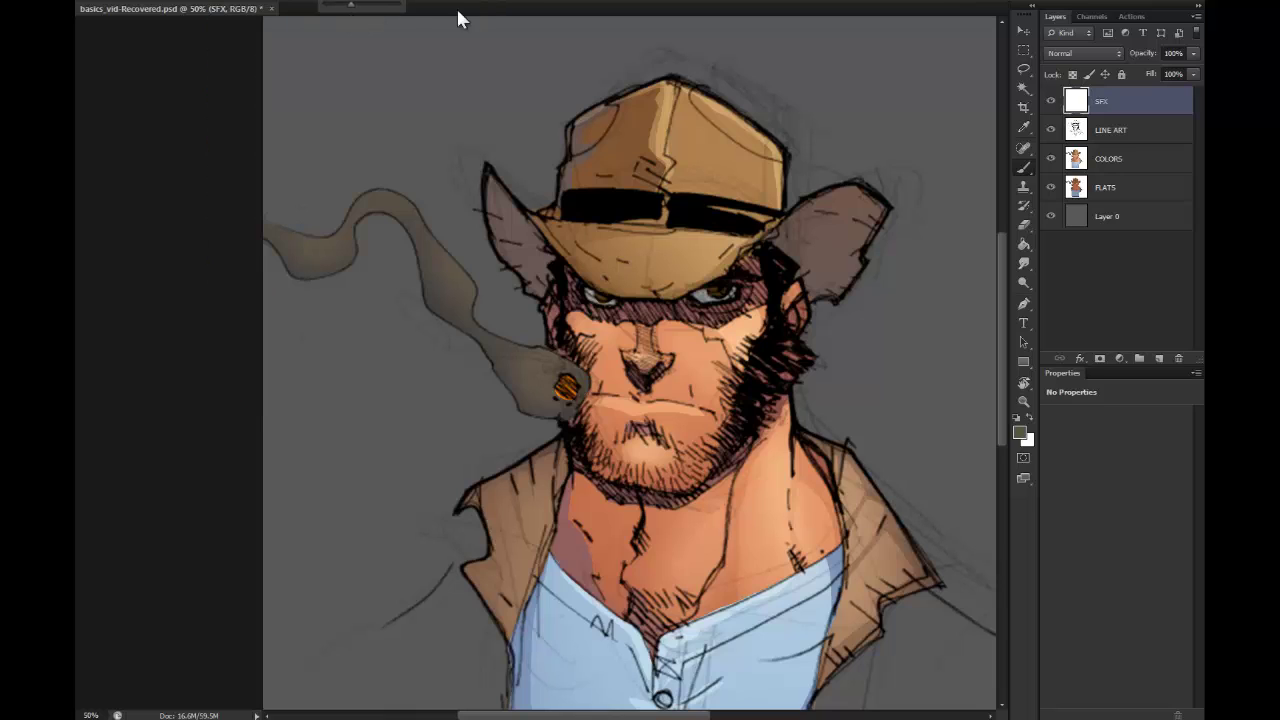
pyautogui.click(283, 5)
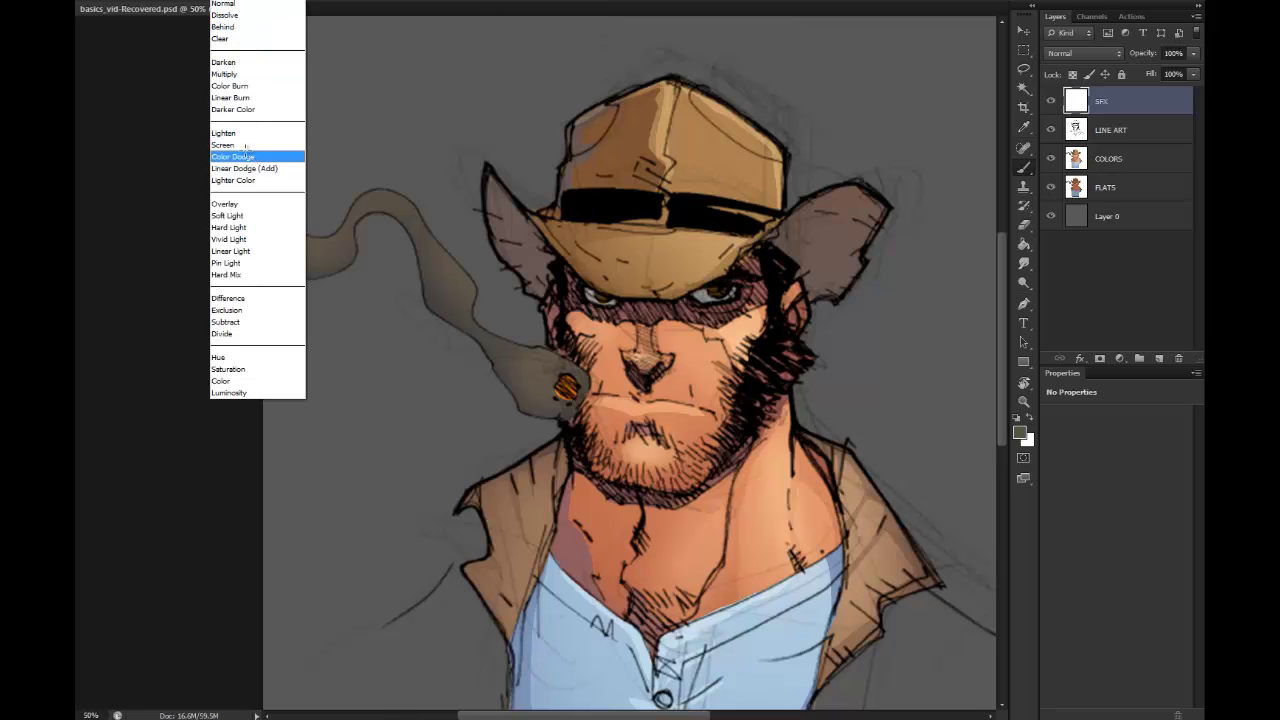
pyautogui.click(252, 158)
# Step: Build up a bright orange glow over the cigar tip on the SFX layer, adjusting the soft brush size between dabs
pyautogui.moveTo(535, 337); pyautogui.dragTo(542, 324)
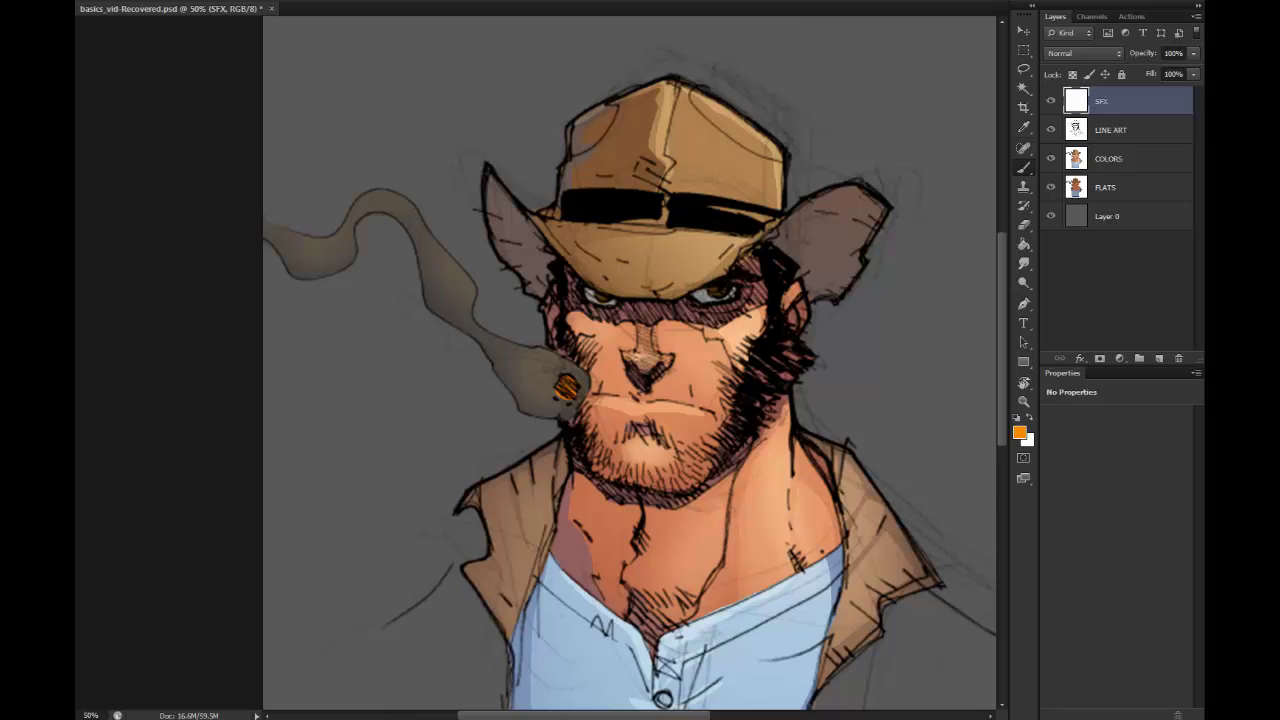
pyautogui.click(1019, 432)
pyautogui.click(1002, 257)
pyautogui.click(566, 387)
pyautogui.press('b')
pyautogui.click(566, 387)
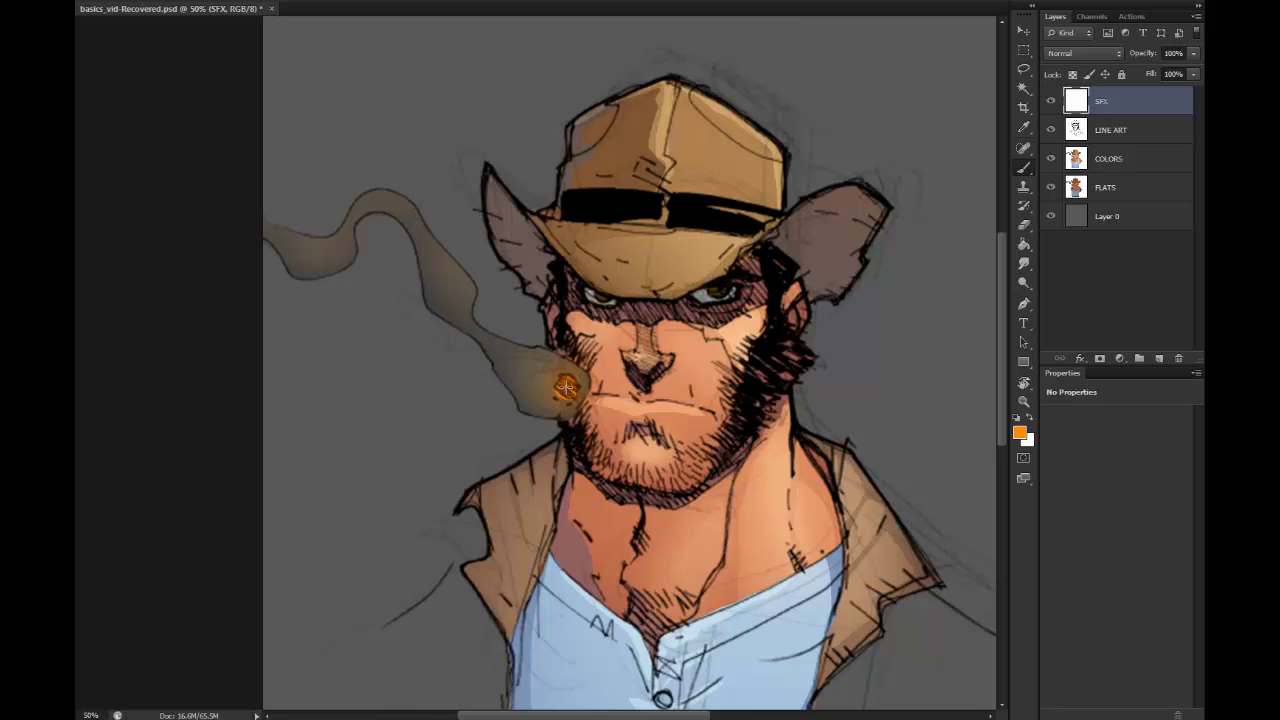
pyautogui.keyDown('alt'); pyautogui.rightClick(580, 370); pyautogui.keyUp('alt')
pyautogui.click(566, 392)
pyautogui.keyDown('alt'); pyautogui.rightClick(570, 382); pyautogui.keyUp('alt')
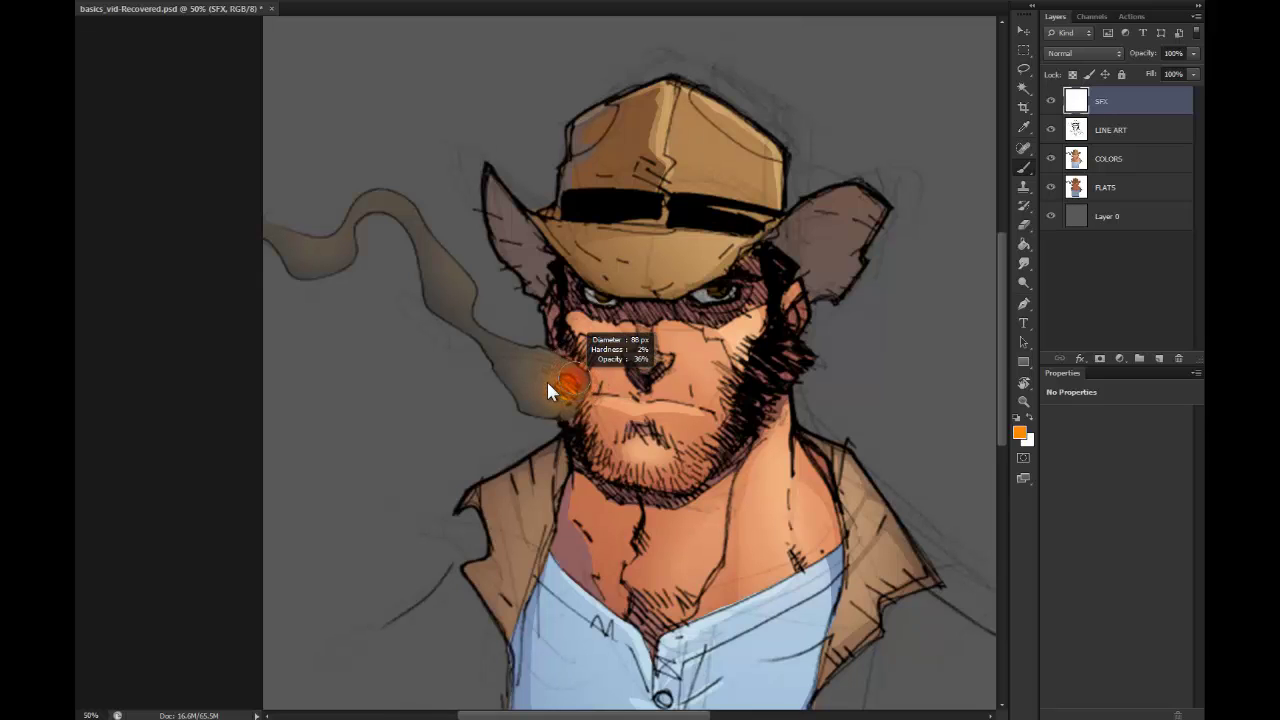
pyautogui.keyDown('alt'); pyautogui.rightClick(566, 384); pyautogui.keyUp('alt')
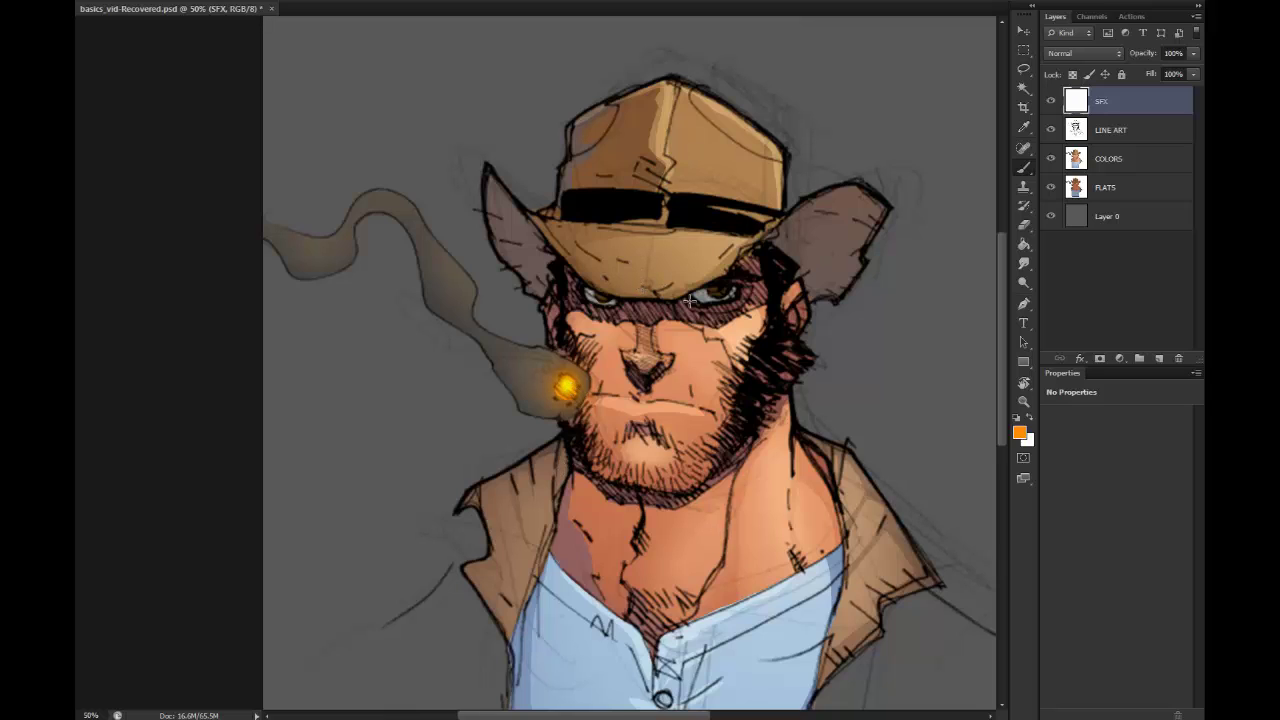
# Step: Sketch a red light-direction arrow beside the hat and a yellow glow around the cigar, and undo these test strokes
pyautogui.press('l')
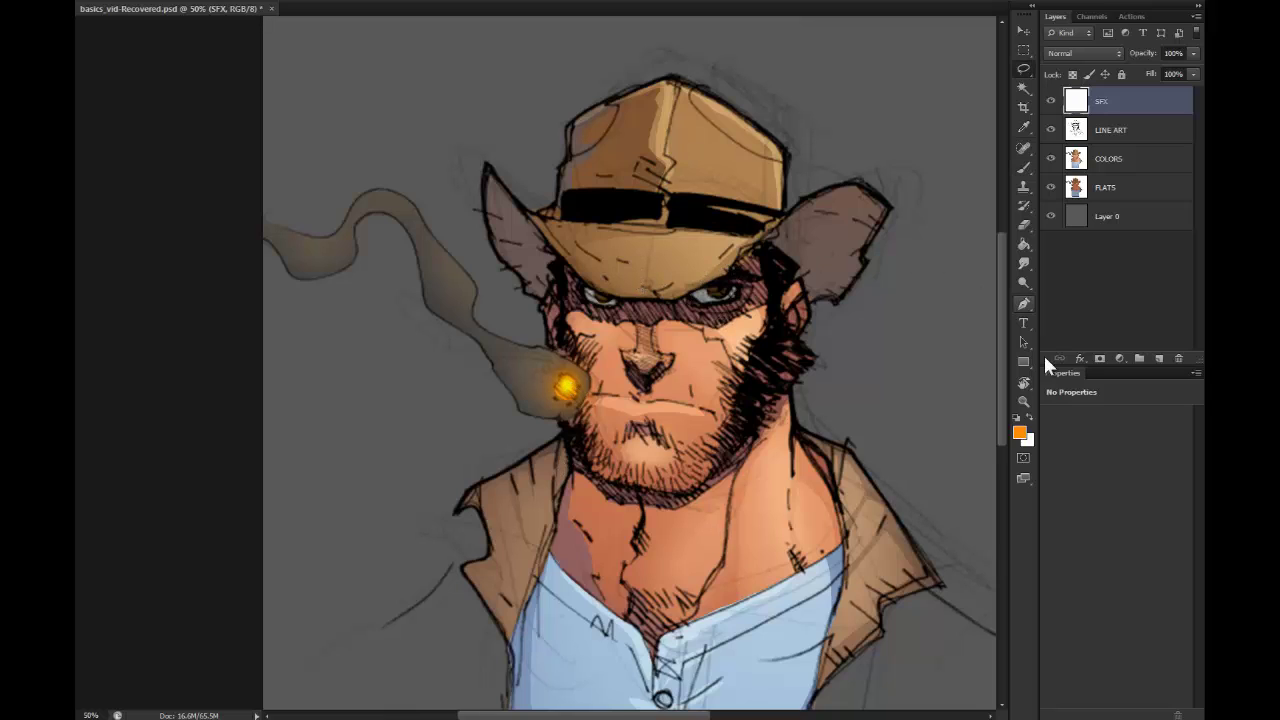
pyautogui.click(1023, 401)
pyautogui.keyDown('alt'); pyautogui.click(894, 472); pyautogui.keyUp('alt')
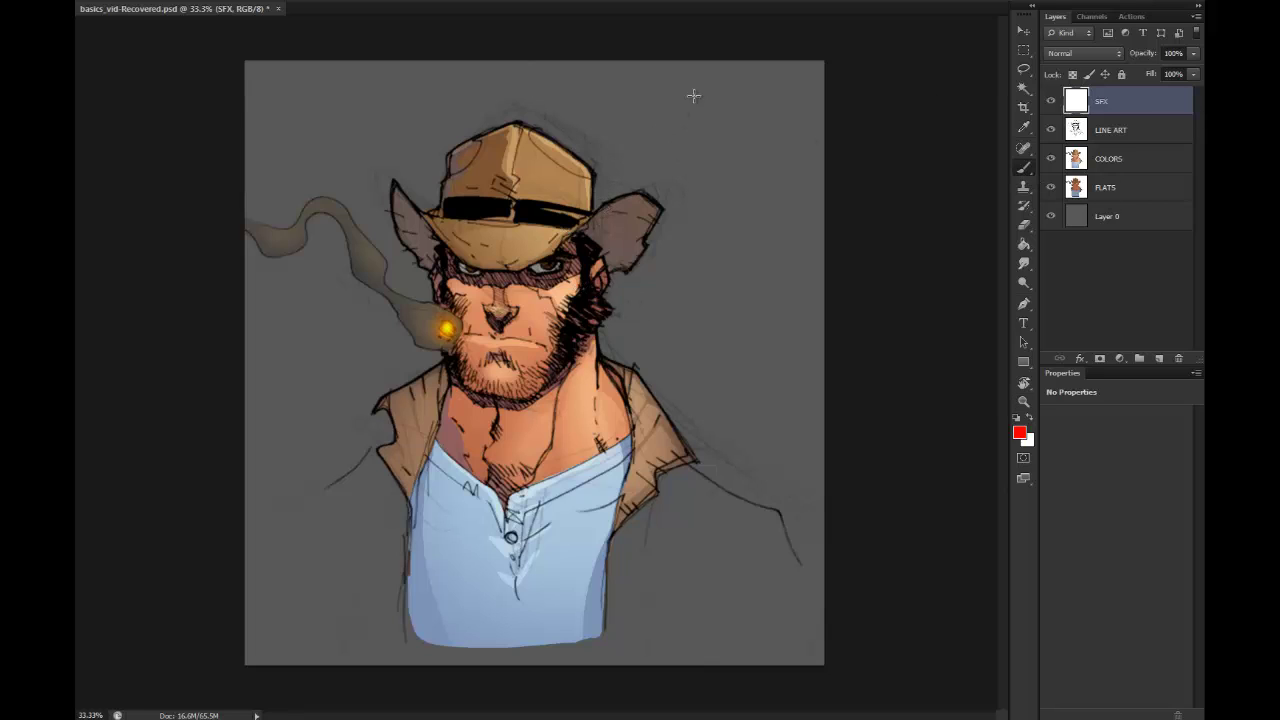
pyautogui.moveTo(618, 228); pyautogui.dragTo(700, 162)
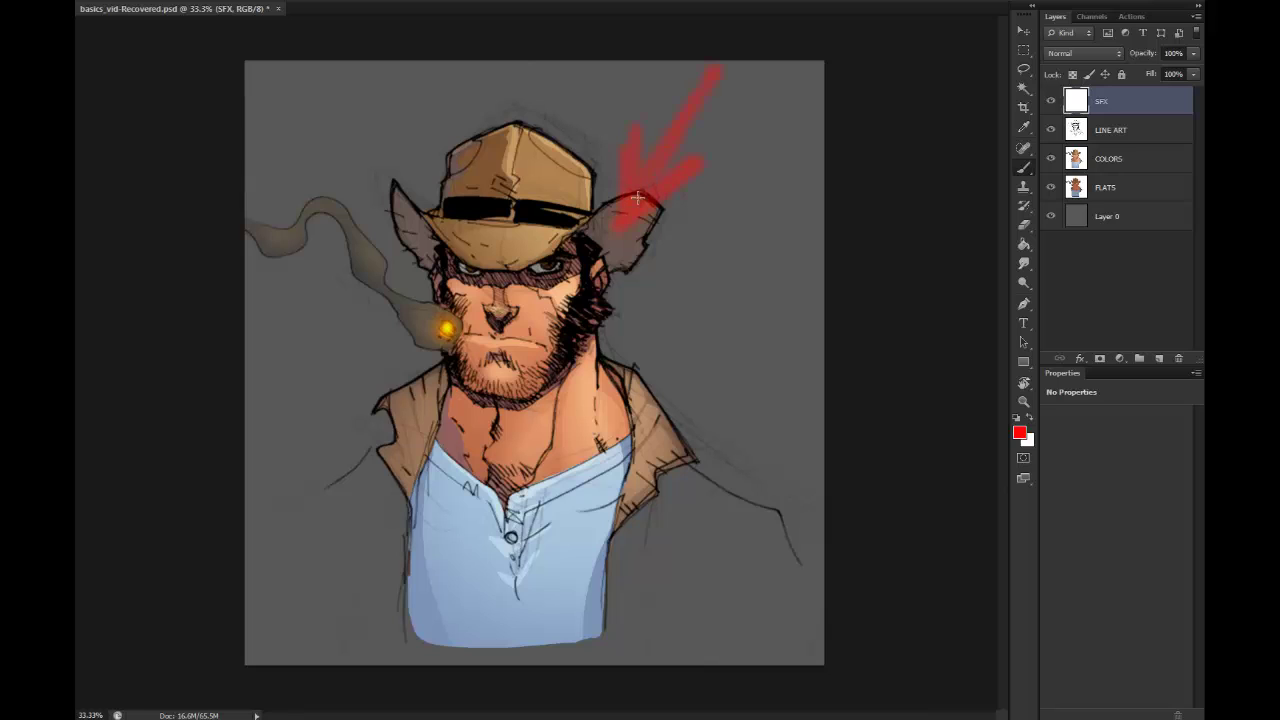
pyautogui.keyDown('alt'); pyautogui.click(445, 337); pyautogui.keyUp('alt')
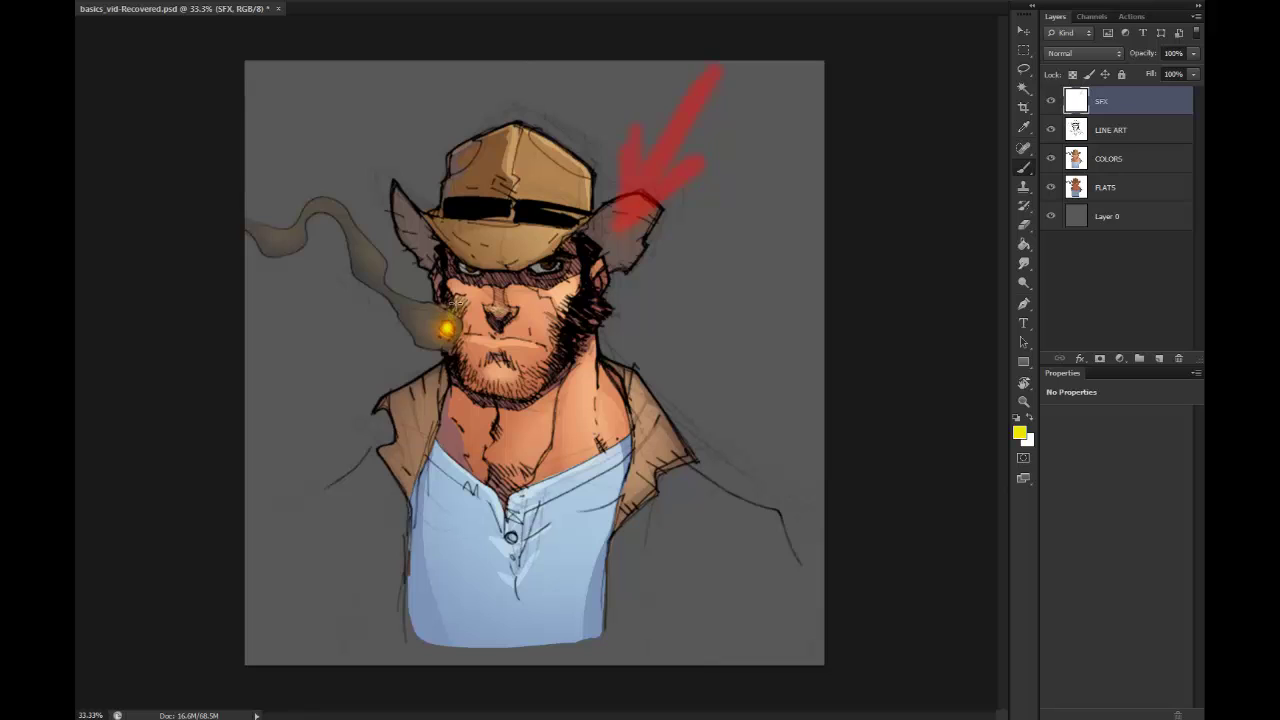
pyautogui.moveTo(455, 304)
pyautogui.mouseDown()
pyautogui.moveTo(462, 320)
pyautogui.moveTo(436, 350)
pyautogui.moveTo(450, 285)
pyautogui.mouseUp()
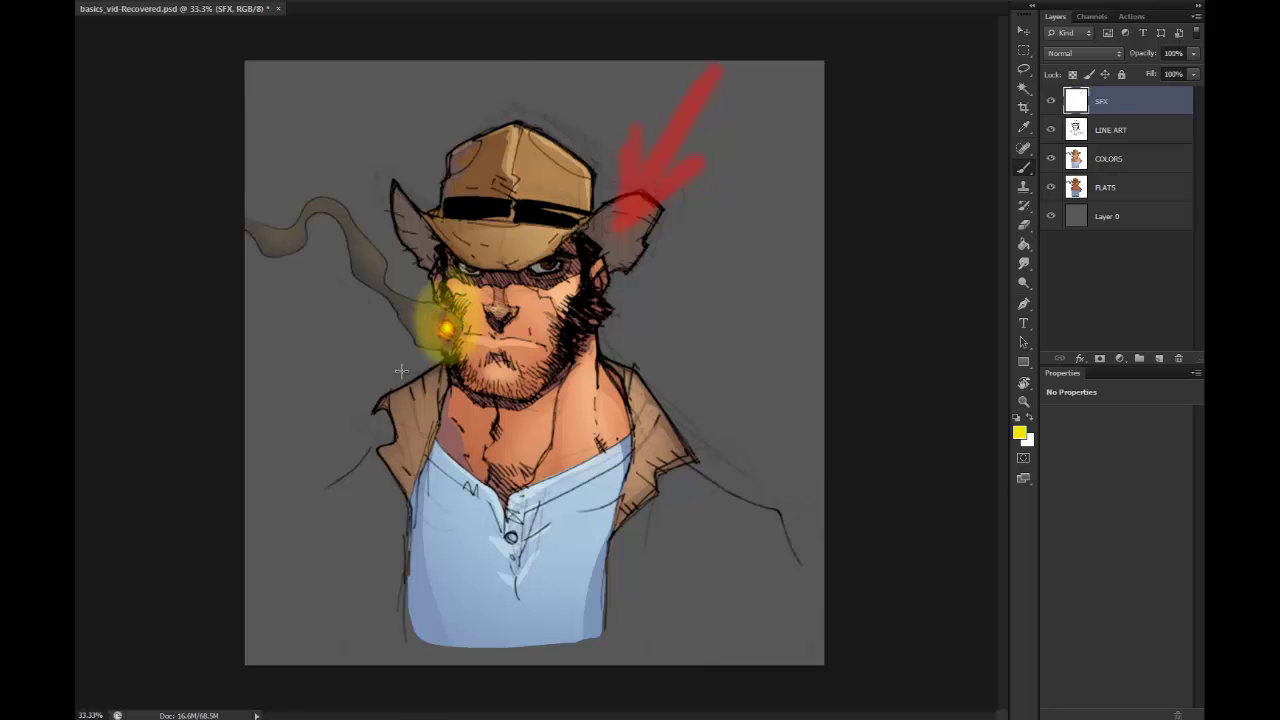
pyautogui.moveTo(401, 371)
pyautogui.mouseDown()
pyautogui.moveTo(404, 295)
pyautogui.moveTo(355, 364)
pyautogui.mouseUp()
pyautogui.hotkey('ctrl', 'alt', 'z')
pyautogui.hotkey('ctrl', 'alt', 'z')
pyautogui.hotkey('ctrl', 'alt', 'z')
pyautogui.hotkey('ctrl', 'alt', 'z')
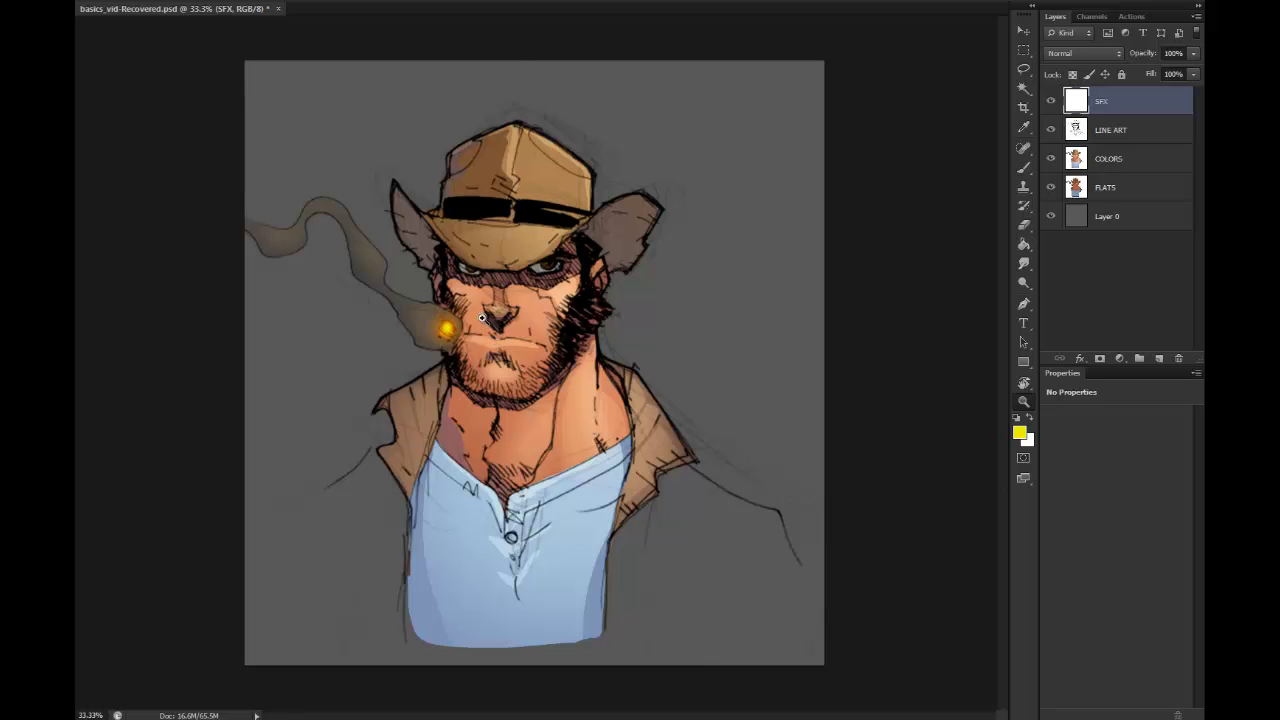
# Step: Select the flat skin area of the face and neck on the FLATS layer with the Magic Wand
pyautogui.hotkey('ctrl', '+')
pyautogui.moveTo(510, 306); pyautogui.dragTo(583, 294)
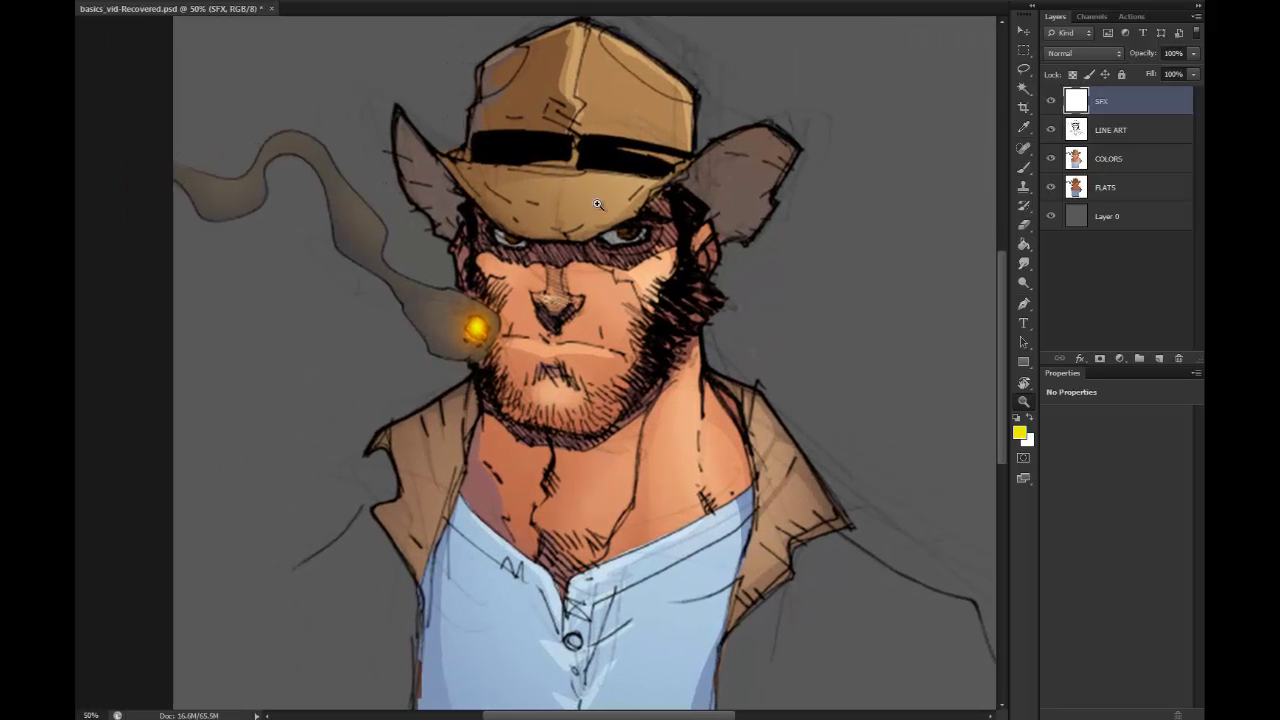
pyautogui.click(1108, 159)
pyautogui.click(1025, 87)
pyautogui.click(1110, 186)
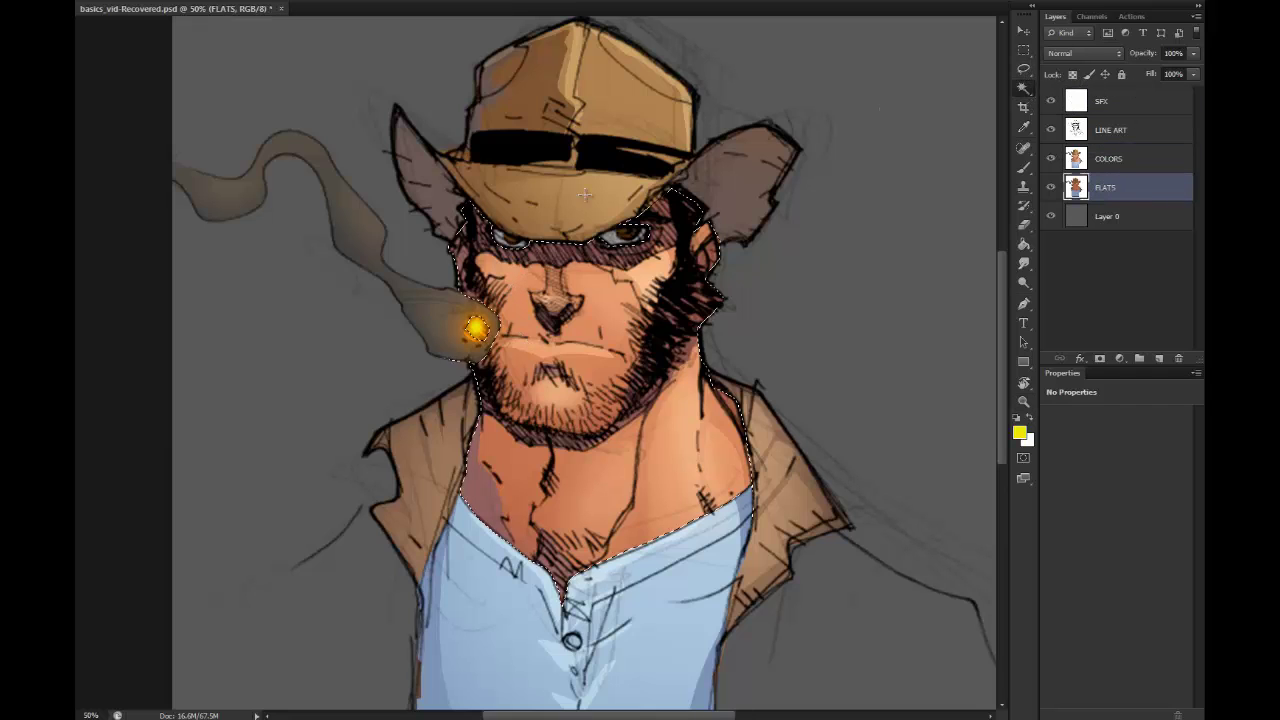
pyautogui.click(505, 324)
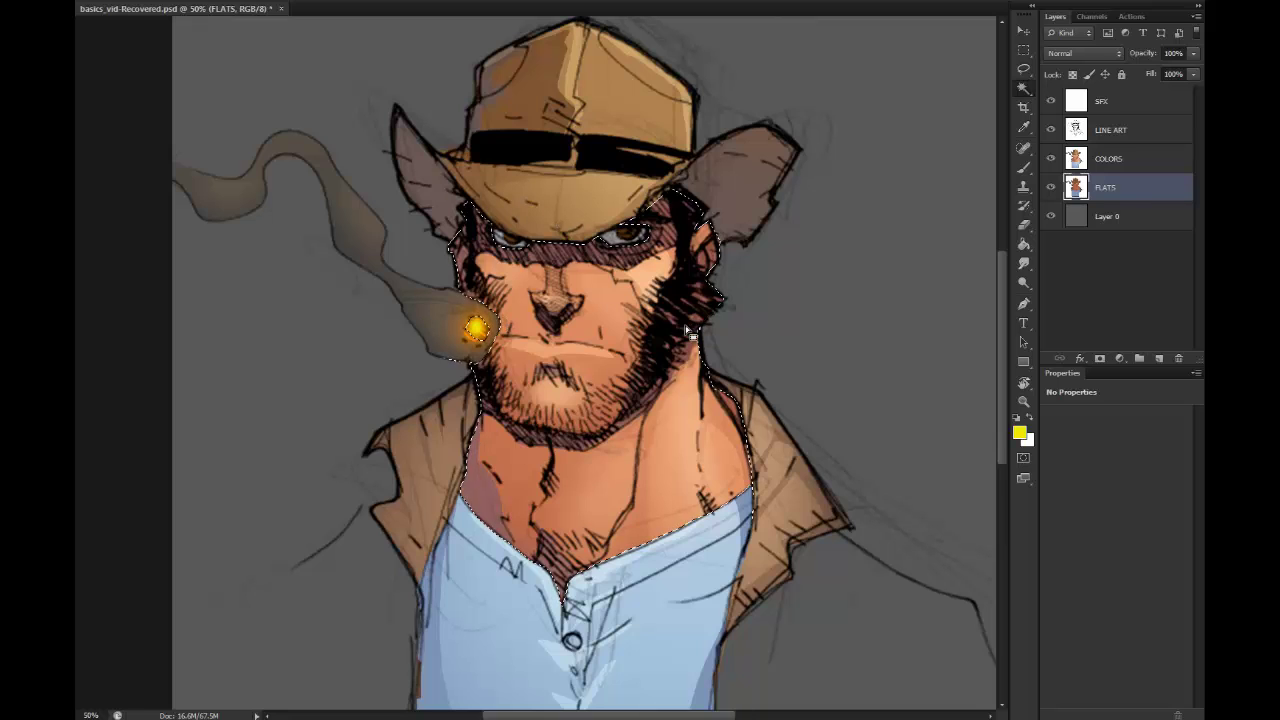
# Step: Add a new layer above COLORS and name it FIRE LIGHT
pyautogui.click(1108, 160)
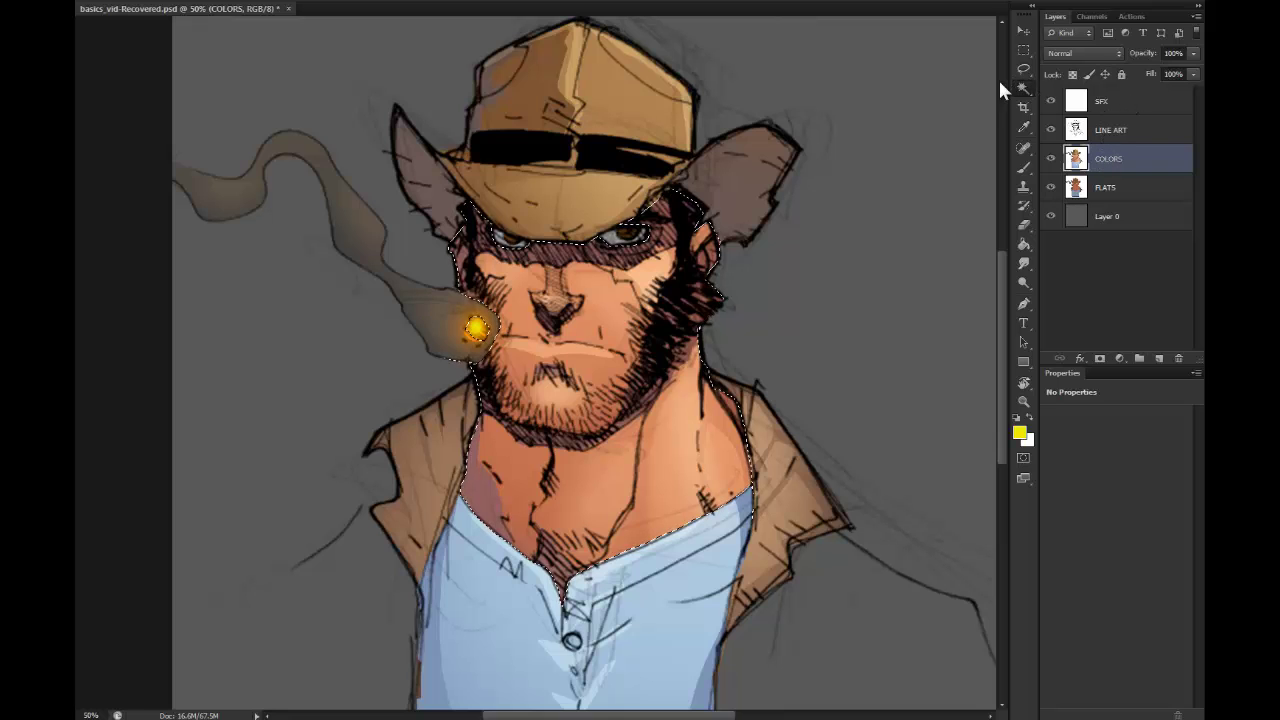
pyautogui.click(1159, 358)
pyautogui.doubleClick(1107, 158)
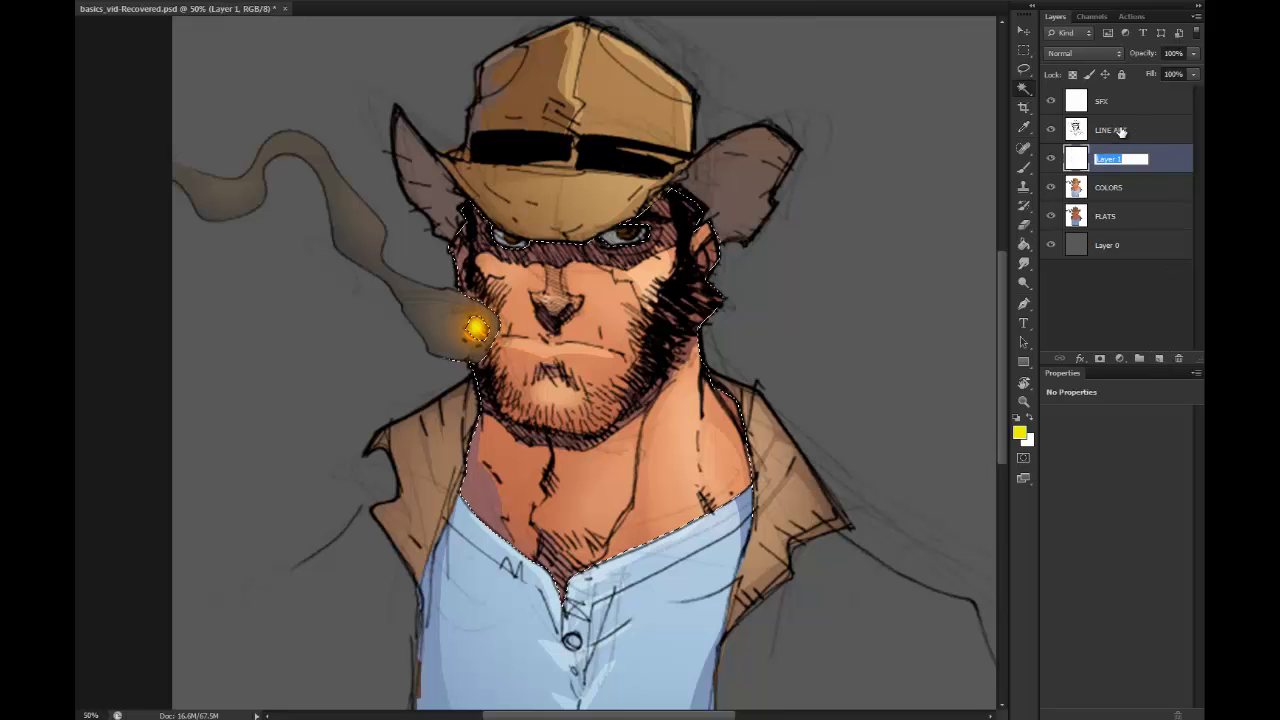
pyautogui.write('FIRE LIGHT')
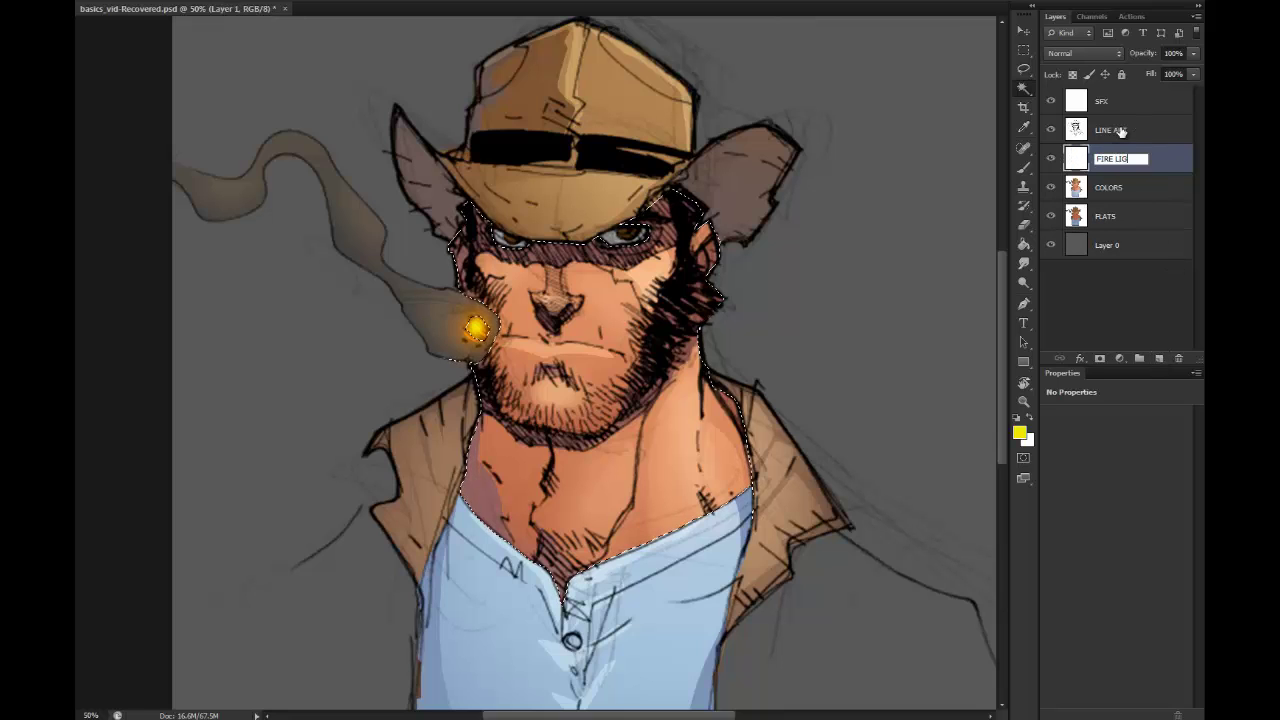
pyautogui.press('Return')
# Step: Clear the skin selection and outline the cigar-side half of the face with the Lasso
pyautogui.hotkey('ctrl', 'd')
pyautogui.press('l')
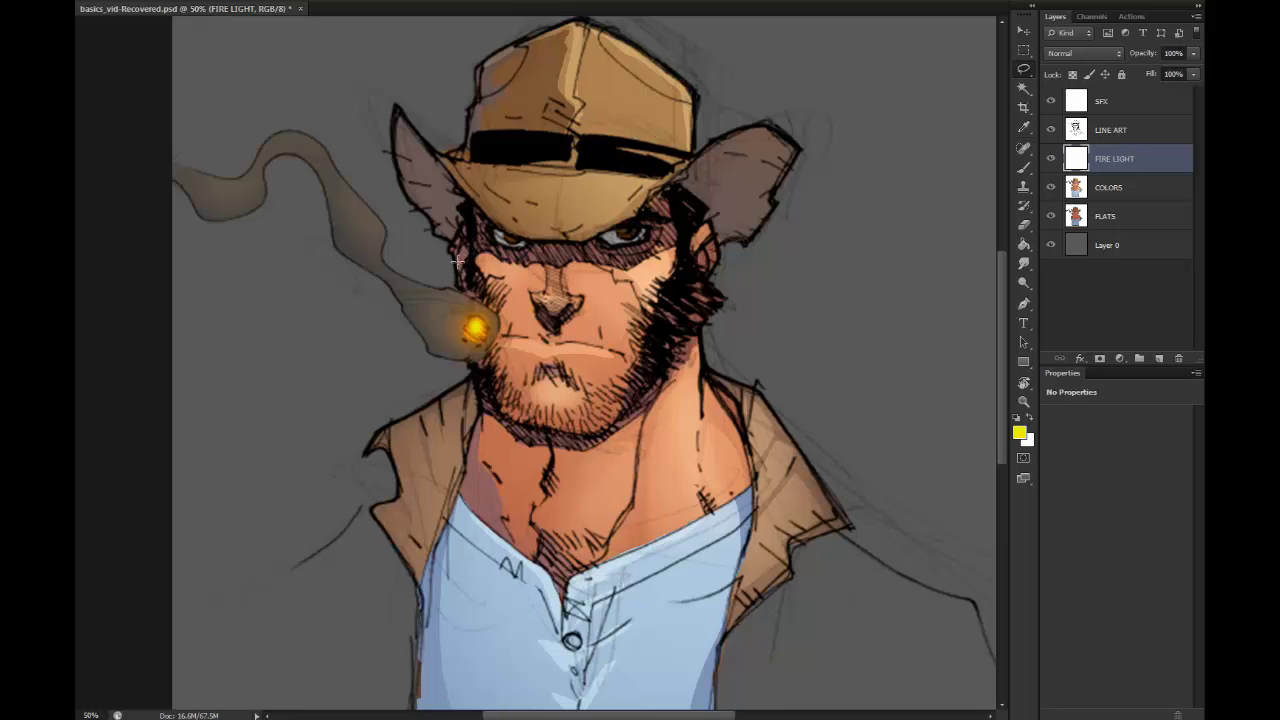
pyautogui.moveTo(454, 247); pyautogui.dragTo(467, 231)
pyautogui.moveTo(462, 292); pyautogui.dragTo(484, 256)
pyautogui.moveTo(538, 357)
pyautogui.mouseDown()
pyautogui.moveTo(537, 385)
pyautogui.moveTo(558, 380)
pyautogui.moveTo(537, 432)
pyautogui.moveTo(484, 400)
pyautogui.moveTo(460, 284)
pyautogui.mouseUp()
pyautogui.moveTo(520, 237)
pyautogui.mouseDown()
pyautogui.moveTo(545, 274)
pyautogui.moveTo(534, 242)
pyautogui.moveTo(497, 228)
pyautogui.moveTo(472, 197)
pyautogui.moveTo(470, 280)
pyautogui.mouseUp()
pyautogui.press('b')
pyautogui.moveTo(507, 234); pyautogui.dragTo(566, 241)
pyautogui.moveTo(542, 186); pyautogui.dragTo(556, 198)
# Step: Sample the orange of the cigar glow for the brush and trim the eye shadow area out of the face selection
pyautogui.keyDown('alt'); pyautogui.click(478, 327); pyautogui.keyUp('alt')
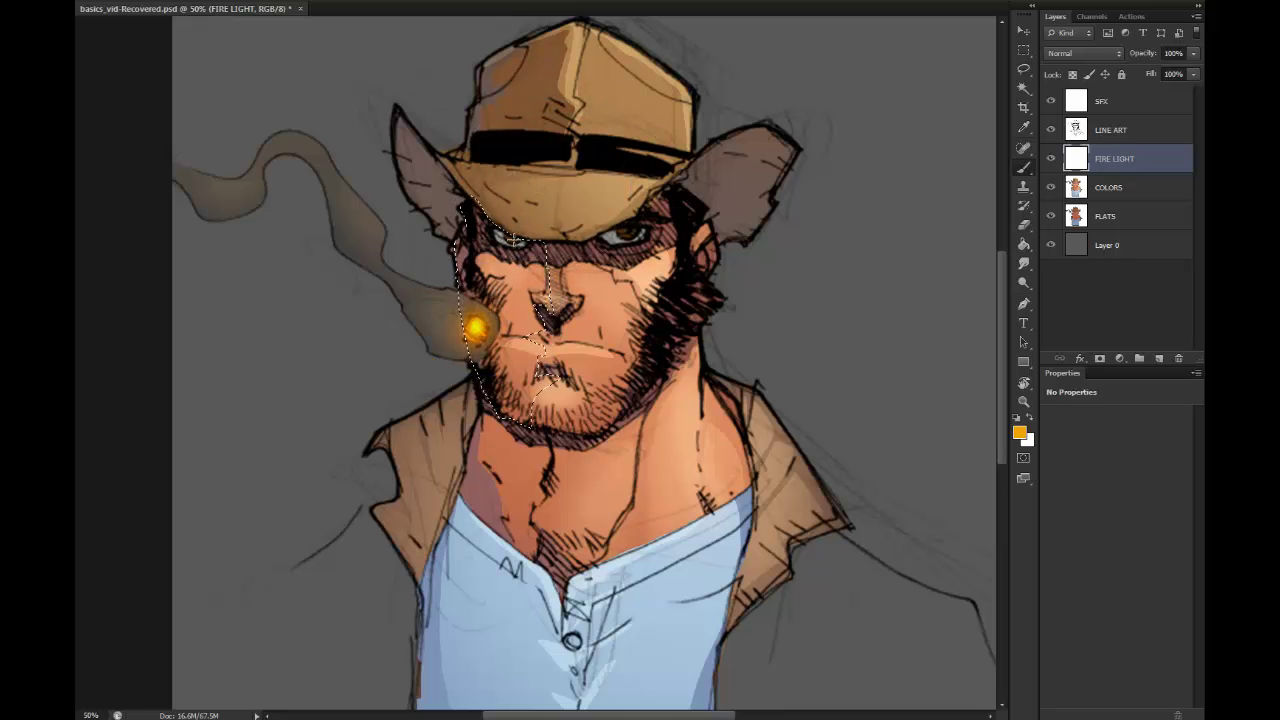
pyautogui.moveTo(516, 260)
pyautogui.mouseDown()
pyautogui.moveTo(505, 266)
pyautogui.moveTo(516, 266)
pyautogui.mouseUp()
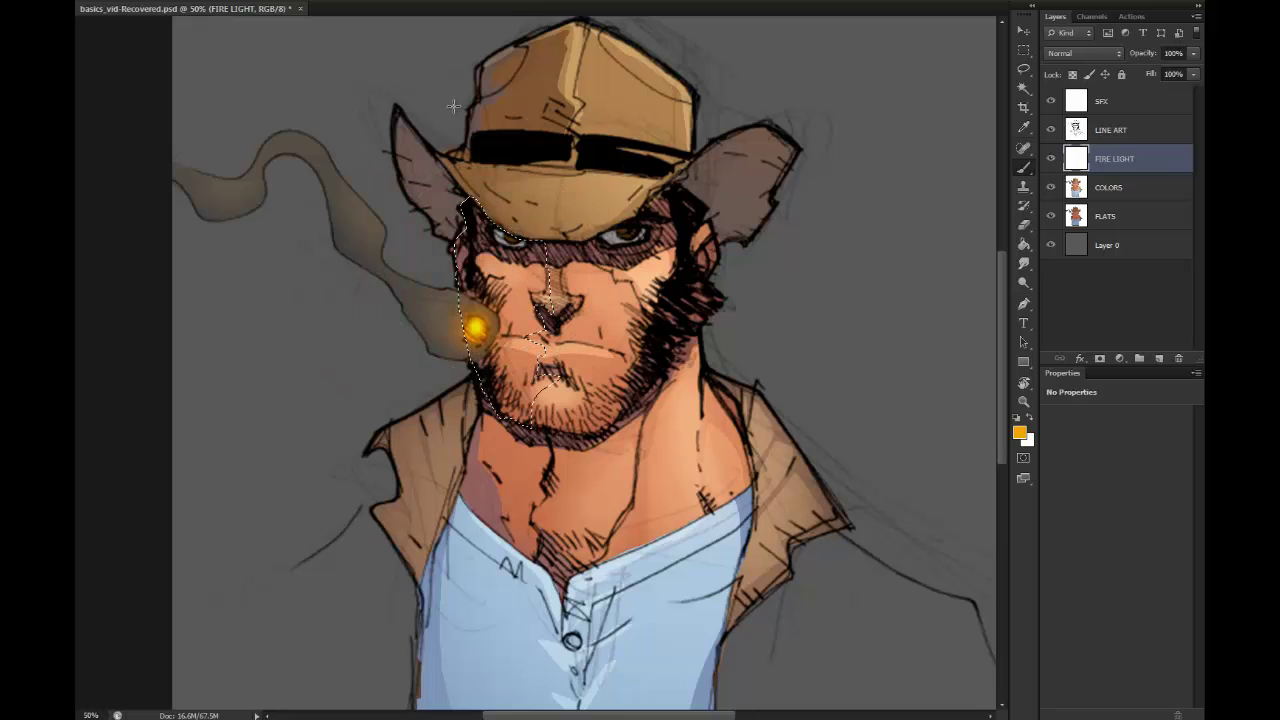
pyautogui.click(280, 5)
pyautogui.click(425, 188)
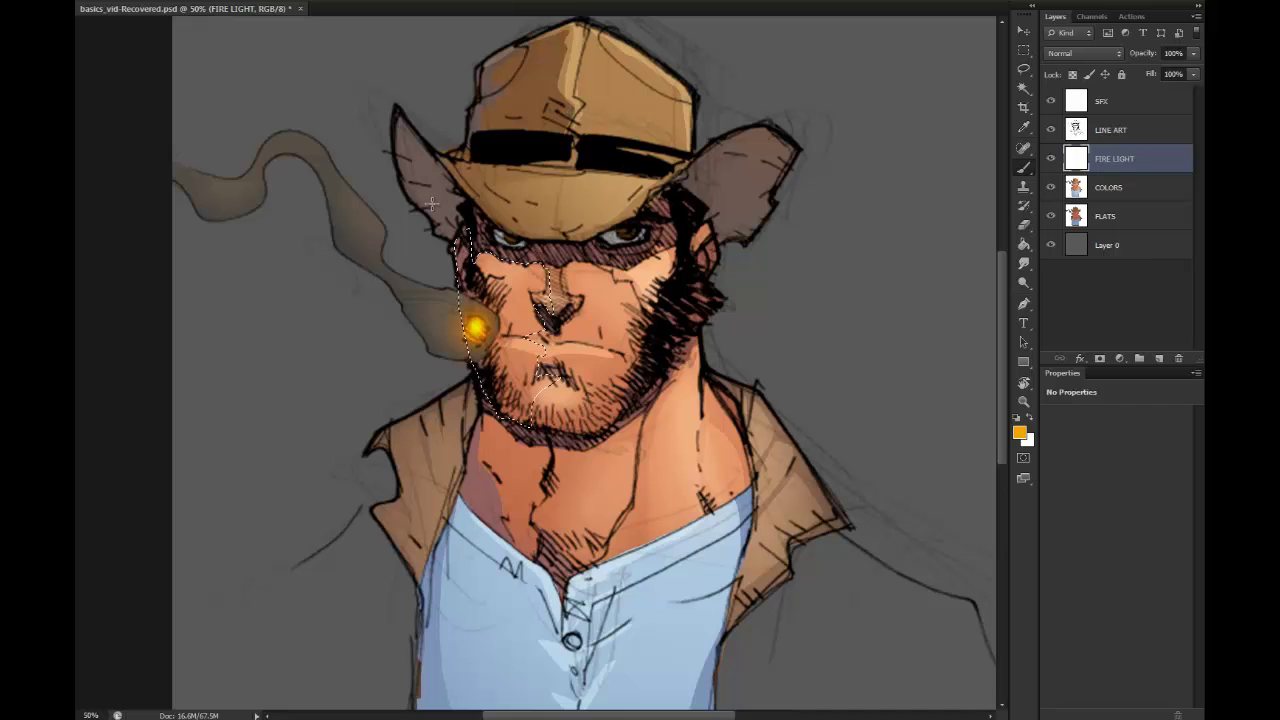
# Step: Try brushing the orange over the selected half of the face on FIRE LIGHT
pyautogui.moveTo(462, 262)
pyautogui.mouseDown()
pyautogui.moveTo(495, 360)
pyautogui.moveTo(534, 290)
pyautogui.mouseUp()
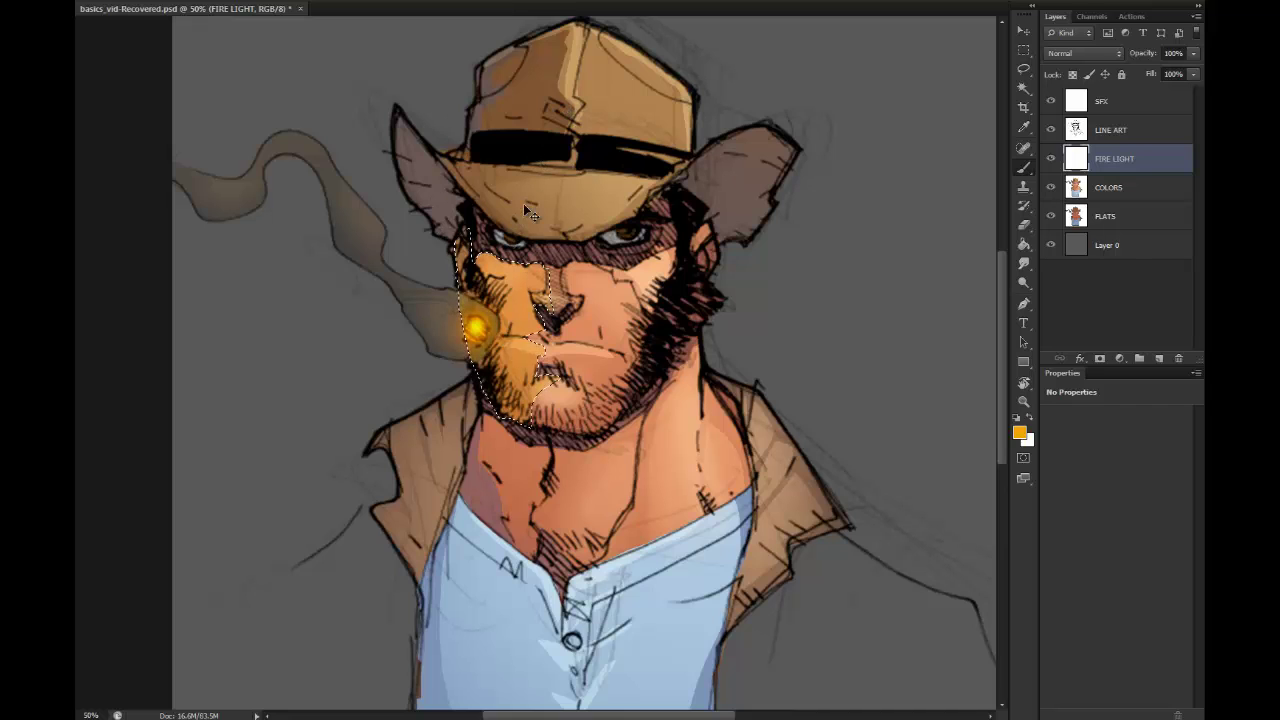
pyautogui.hotkey('ctrl', 'd')
pyautogui.press('l')
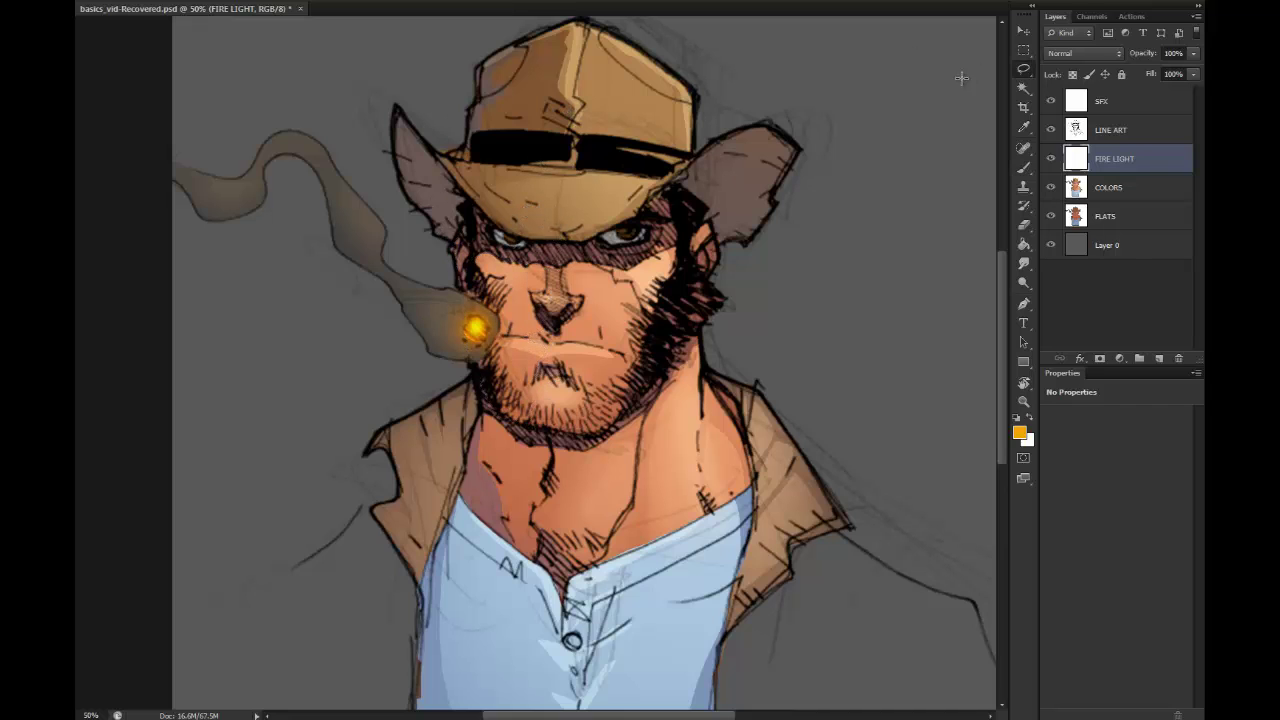
# Step: Restore the face selection and exclude the smoke area from it using the FLATS layer and the Magic Wand
pyautogui.hotkey('ctrl', 'shift', 'd')
pyautogui.click(1023, 88)
pyautogui.click(1105, 216)
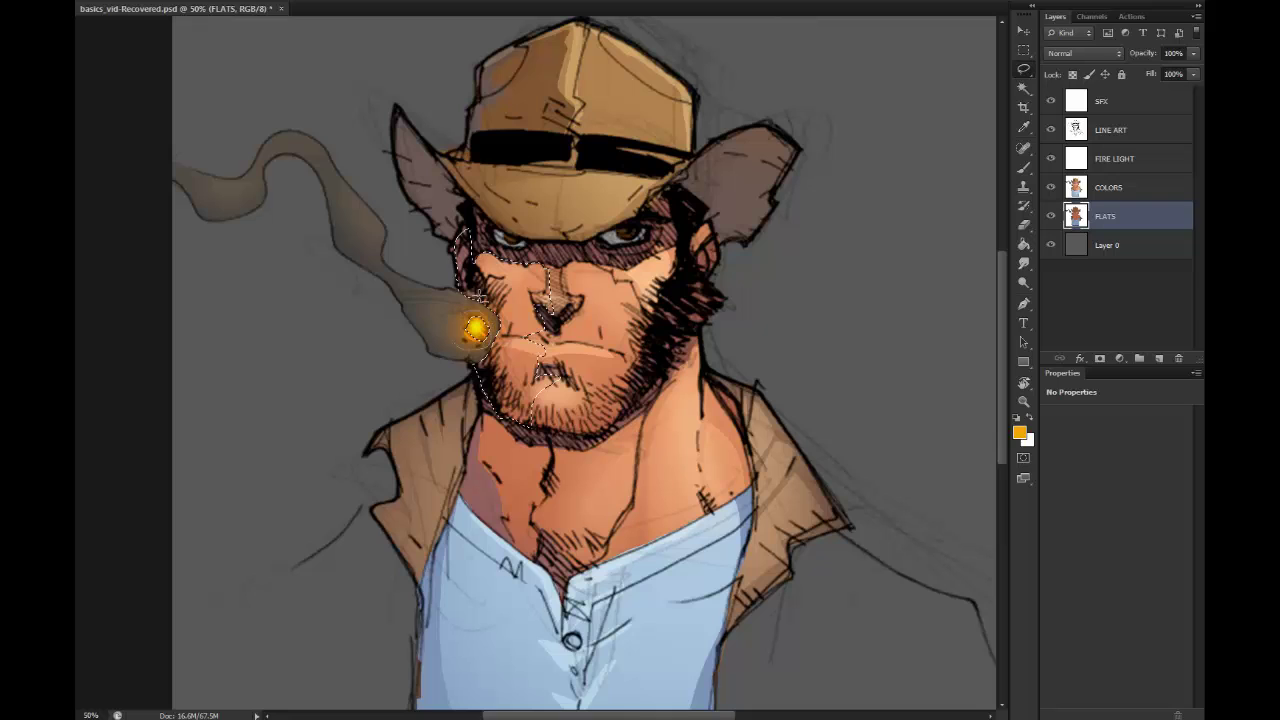
# Step: Try a light orange brush pass on the selected cheek on the FIRE LIGHT layer
pyautogui.press('b')
pyautogui.moveTo(495, 300); pyautogui.dragTo(476, 265)
pyautogui.click(1117, 159)
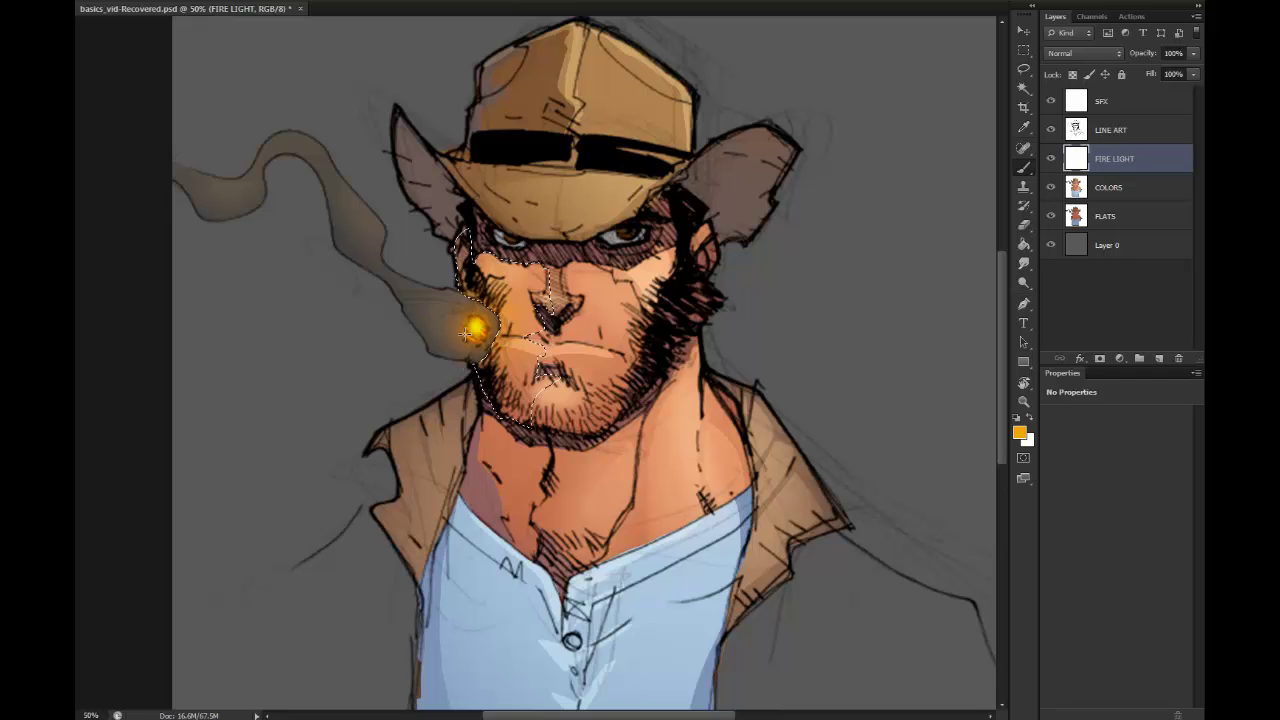
pyautogui.hotkey('ctrl', 'd')
# Step: Restore the face selection and remove the cigar tip from it using the FLATS layer
pyautogui.hotkey('ctrl', 'shift', 'd')
pyautogui.hotkey('alt', '[')
pyautogui.hotkey('alt', '[')
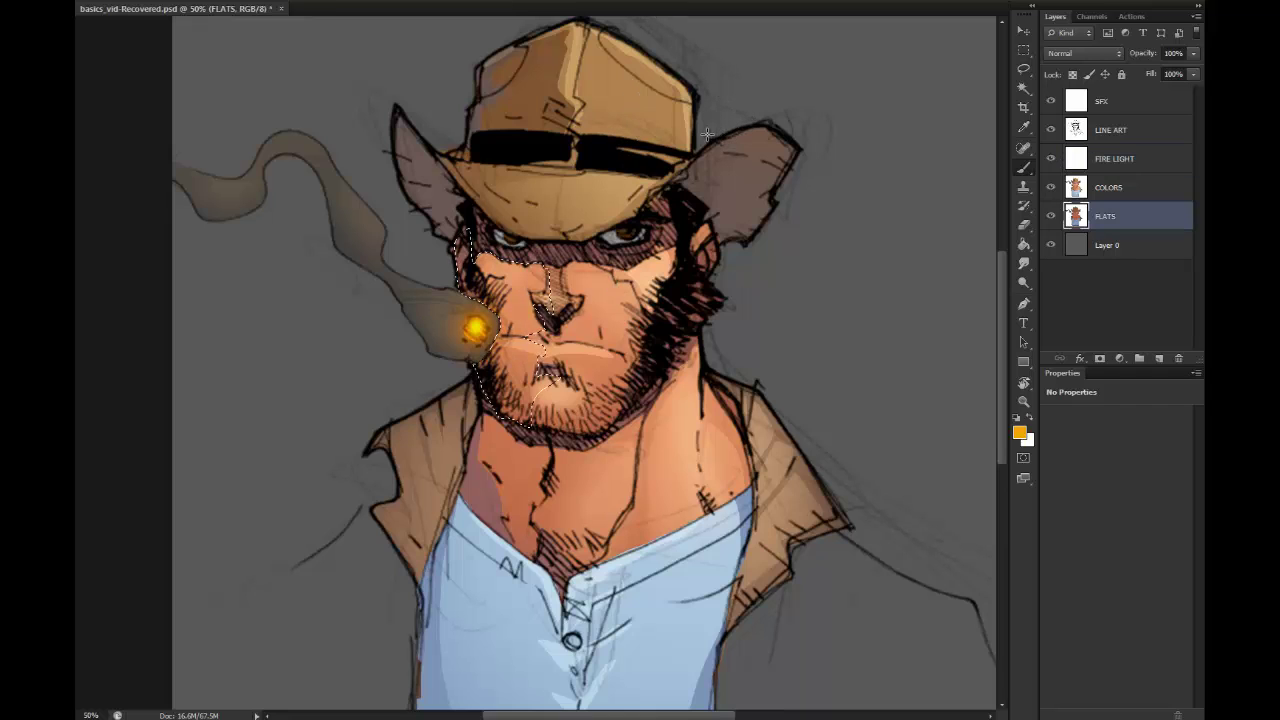
pyautogui.moveTo(455, 195); pyautogui.dragTo(492, 198)
# Step: Extend the face selection up to the hat brim with the Lasso and ready the brush on FIRE LIGHT
pyautogui.press('l')
pyautogui.click(1117, 161)
pyautogui.moveTo(540, 241)
pyautogui.mouseDown()
pyautogui.moveTo(472, 202)
pyautogui.moveTo(466, 258)
pyautogui.mouseUp()
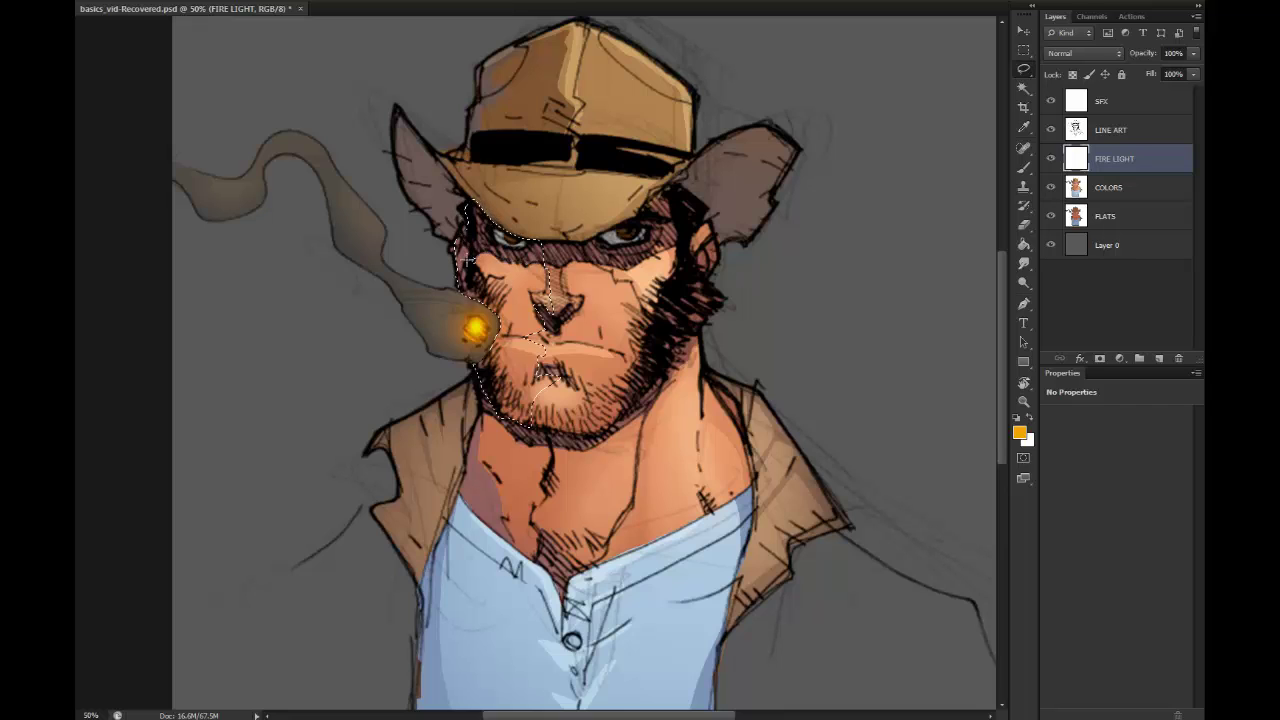
pyautogui.press('b')
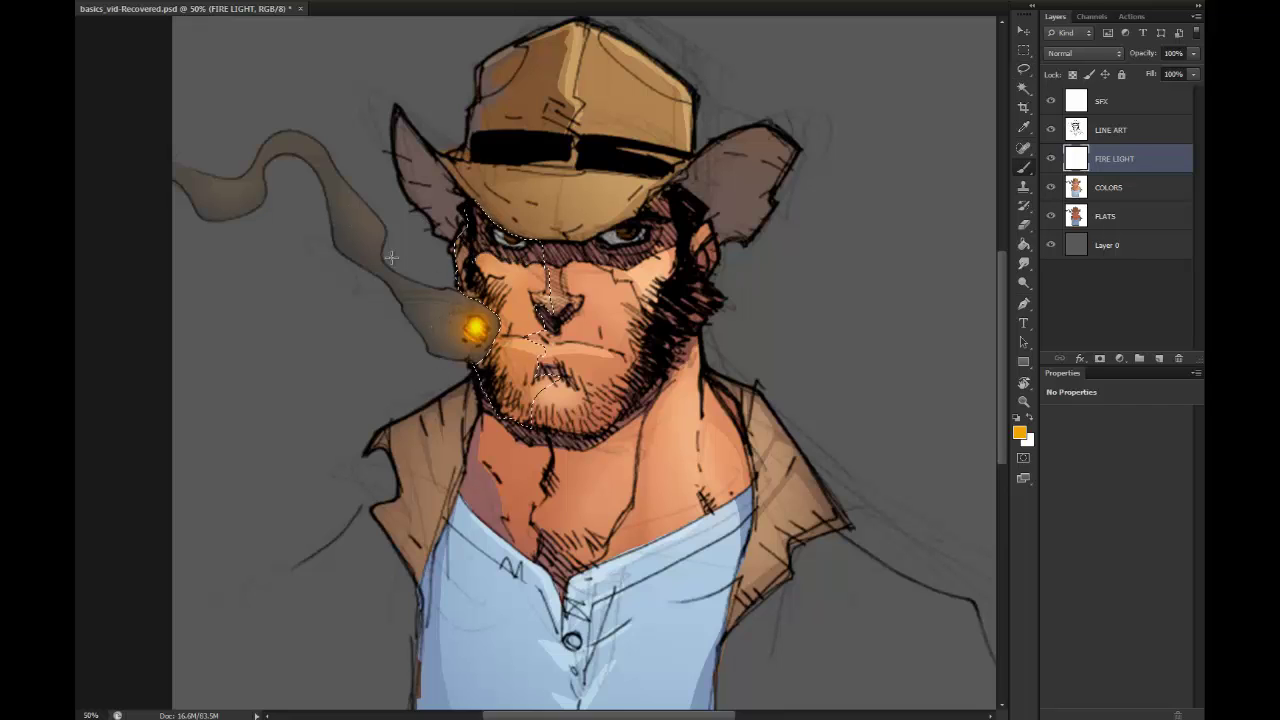
# Step: Brush orange fire light onto the selected cigar side of the face on the FIRE LIGHT layer and clear the selection
pyautogui.moveTo(398, 214)
pyautogui.mouseDown()
pyautogui.moveTo(417, 212)
pyautogui.moveTo(400, 211)
pyautogui.mouseUp()
pyautogui.moveTo(405, 268); pyautogui.dragTo(409, 261)
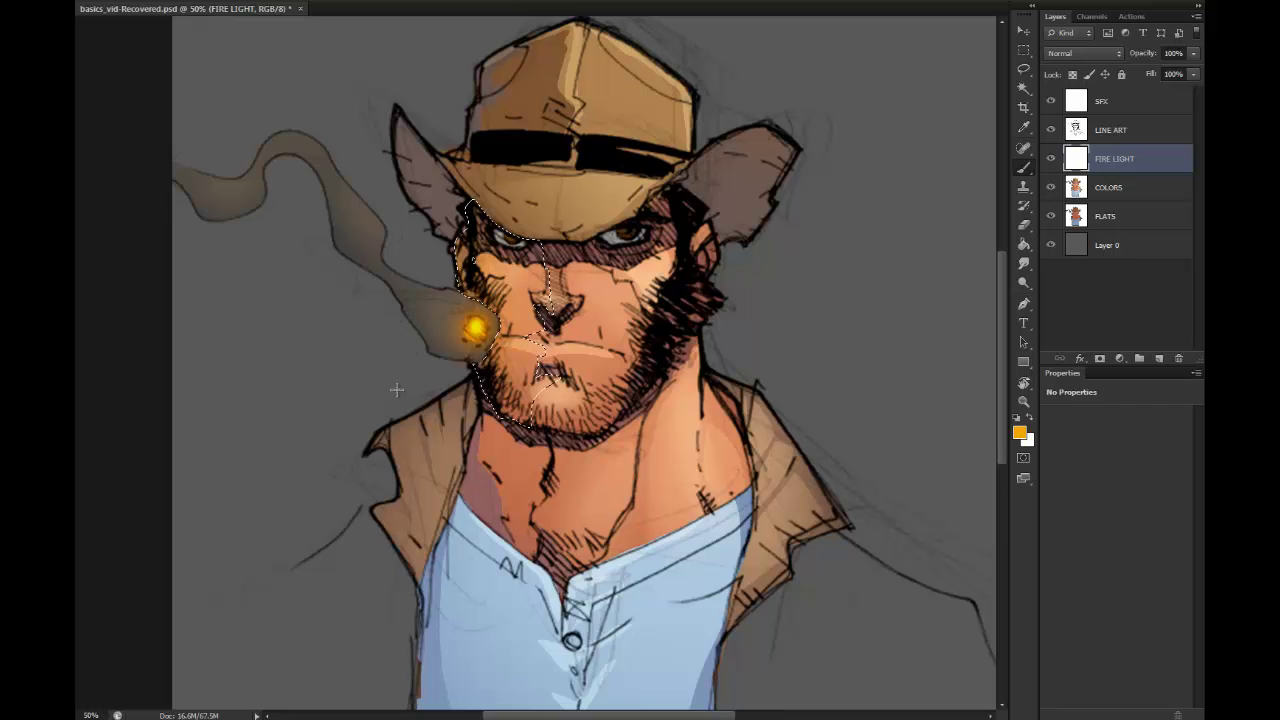
pyautogui.hotkey('ctrl', 'd')
# Step: Select the upturned hat brim on the cigar side with the Lasso, brush orange light onto its lower part, and deselect
pyautogui.press('l')
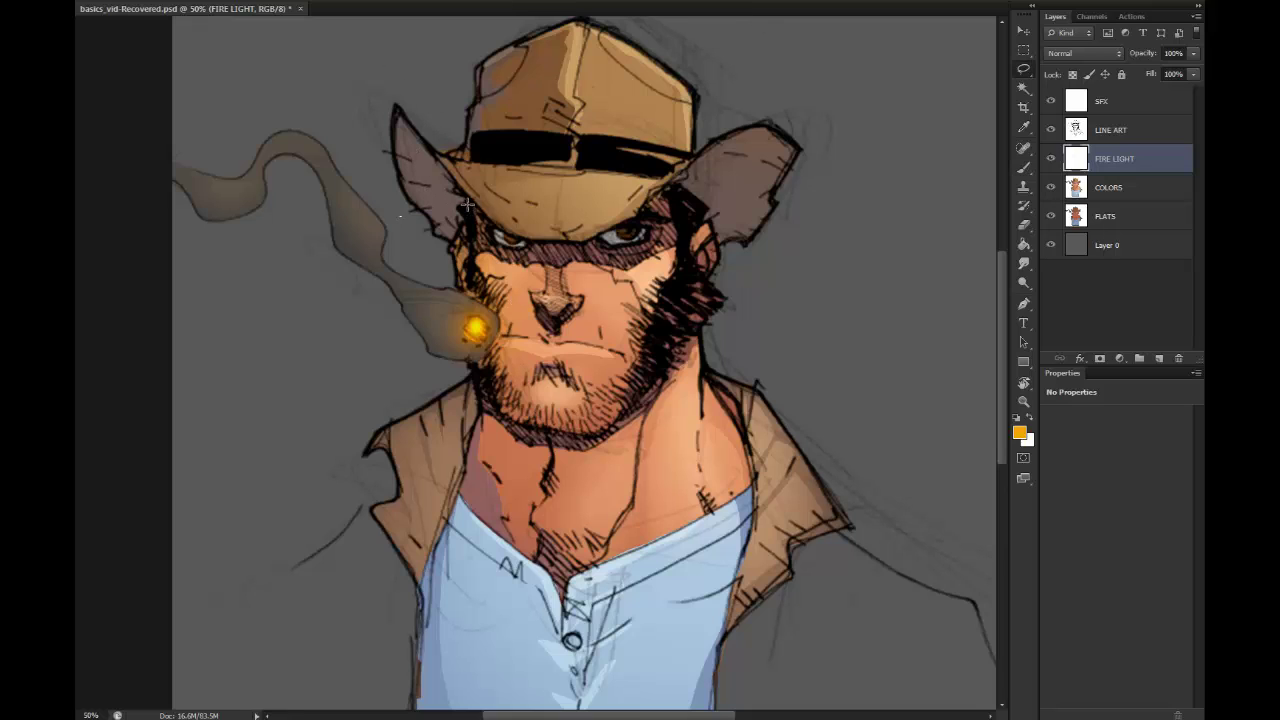
pyautogui.moveTo(465, 201)
pyautogui.mouseDown()
pyautogui.moveTo(396, 115)
pyautogui.moveTo(406, 195)
pyautogui.moveTo(411, 181)
pyautogui.moveTo(459, 177)
pyautogui.moveTo(470, 206)
pyautogui.moveTo(397, 114)
pyautogui.moveTo(407, 203)
pyautogui.moveTo(462, 246)
pyautogui.mouseUp()
pyautogui.press('b')
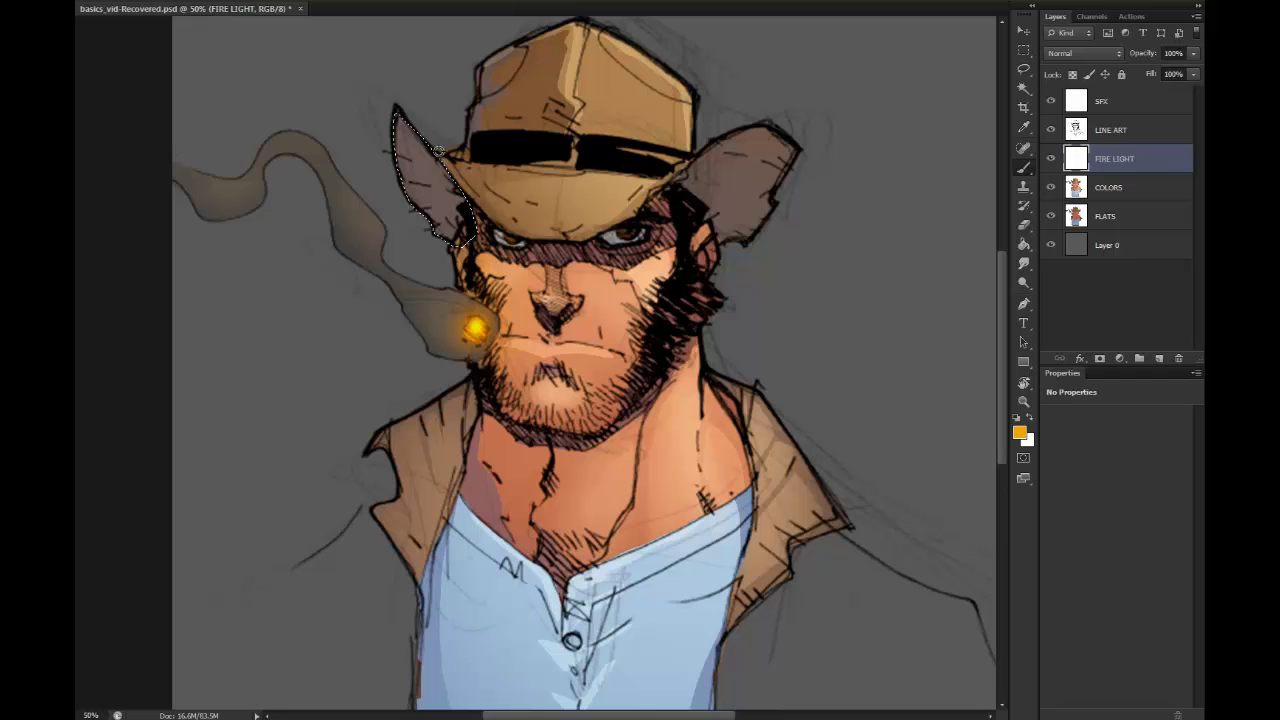
pyautogui.keyDown('alt'); pyautogui.rightClick(440, 152); pyautogui.keyUp('alt')
pyautogui.moveTo(440, 165); pyautogui.dragTo(386, 140)
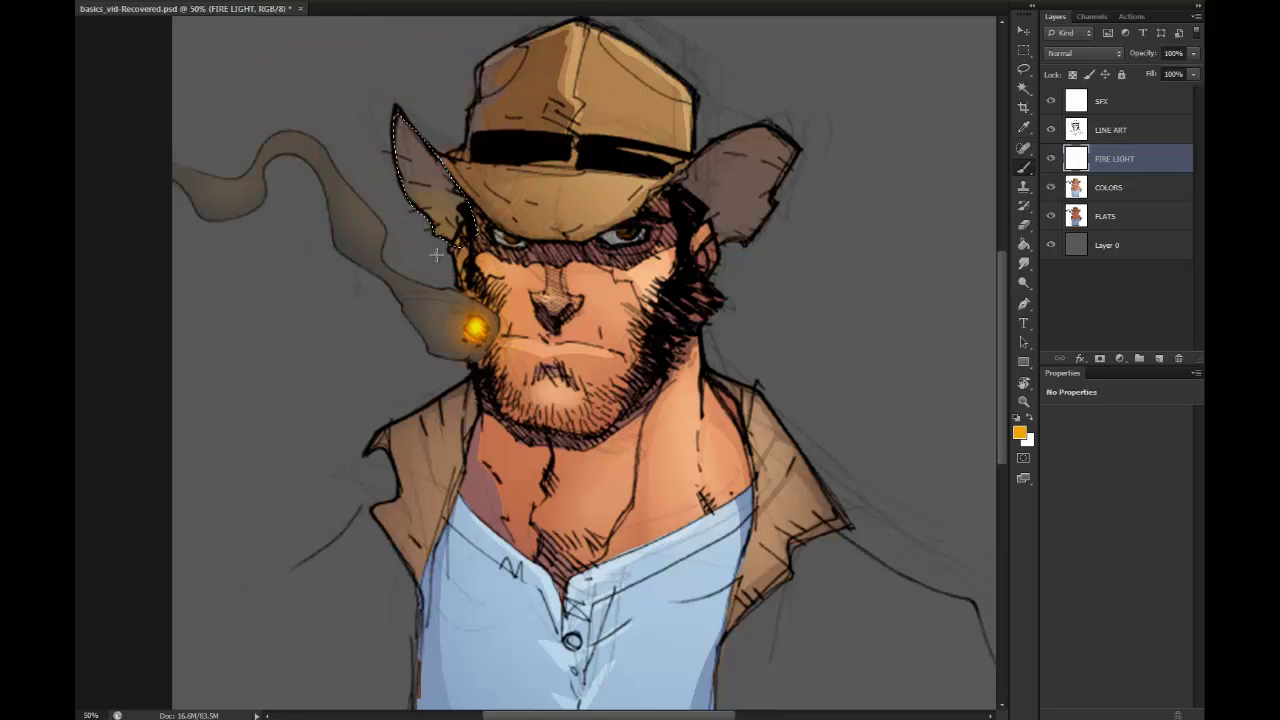
pyautogui.hotkey('ctrl', 'd')
# Step: Select the vest collar on the cigar side with the Lasso, brush soft orange fire light onto it, and deselect
pyautogui.press('l')
pyautogui.moveTo(452, 396)
pyautogui.mouseDown()
pyautogui.moveTo(470, 378)
pyautogui.moveTo(434, 404)
pyautogui.mouseUp()
pyautogui.moveTo(431, 592)
pyautogui.mouseDown()
pyautogui.moveTo(480, 450)
pyautogui.moveTo(485, 372)
pyautogui.moveTo(486, 403)
pyautogui.mouseUp()
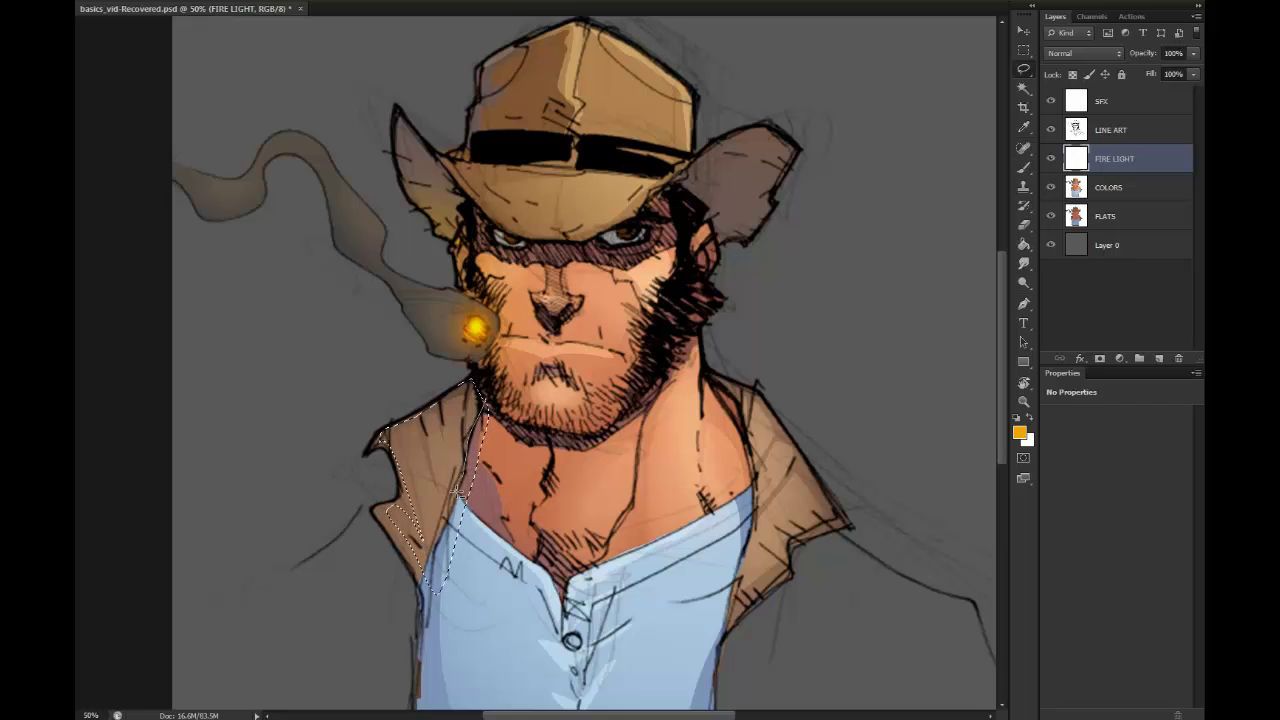
pyautogui.press('b')
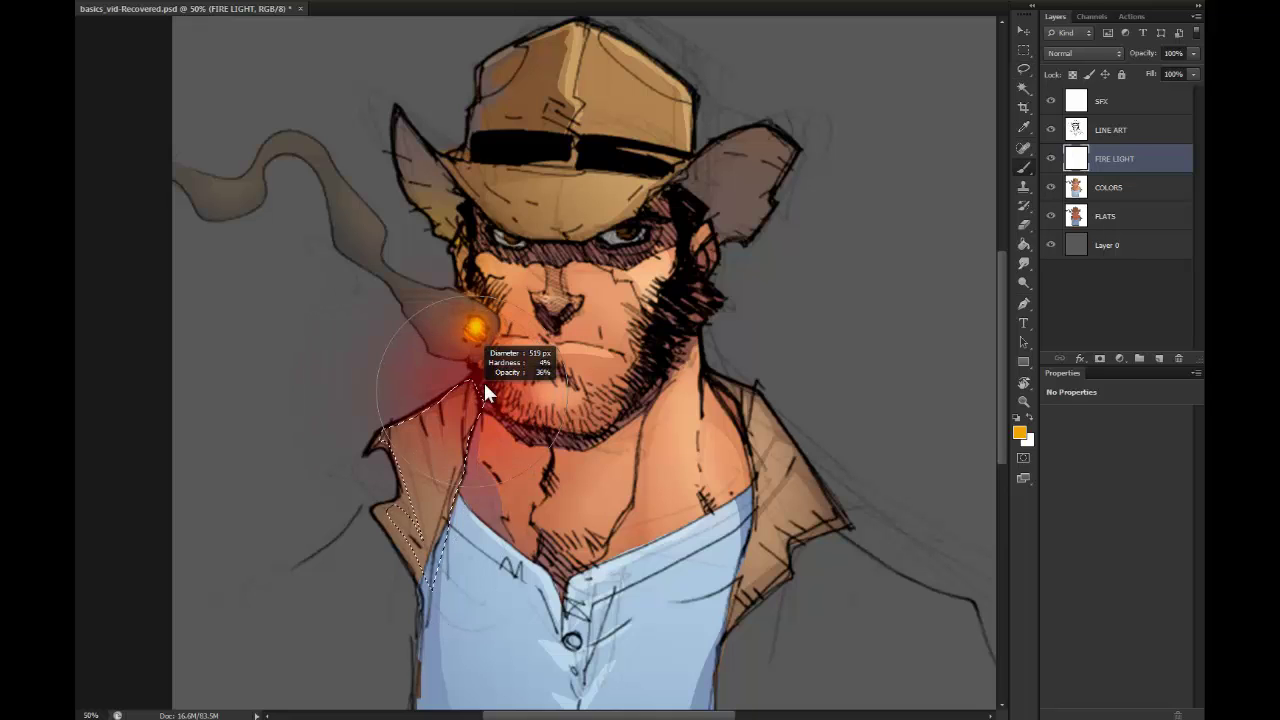
pyautogui.hotkey('ctrl', 'd')
# Step: Add an orange-yellow fire glow to both eyes on the FIRE LIGHT layer using the Lasso and Brush
pyautogui.press('l')
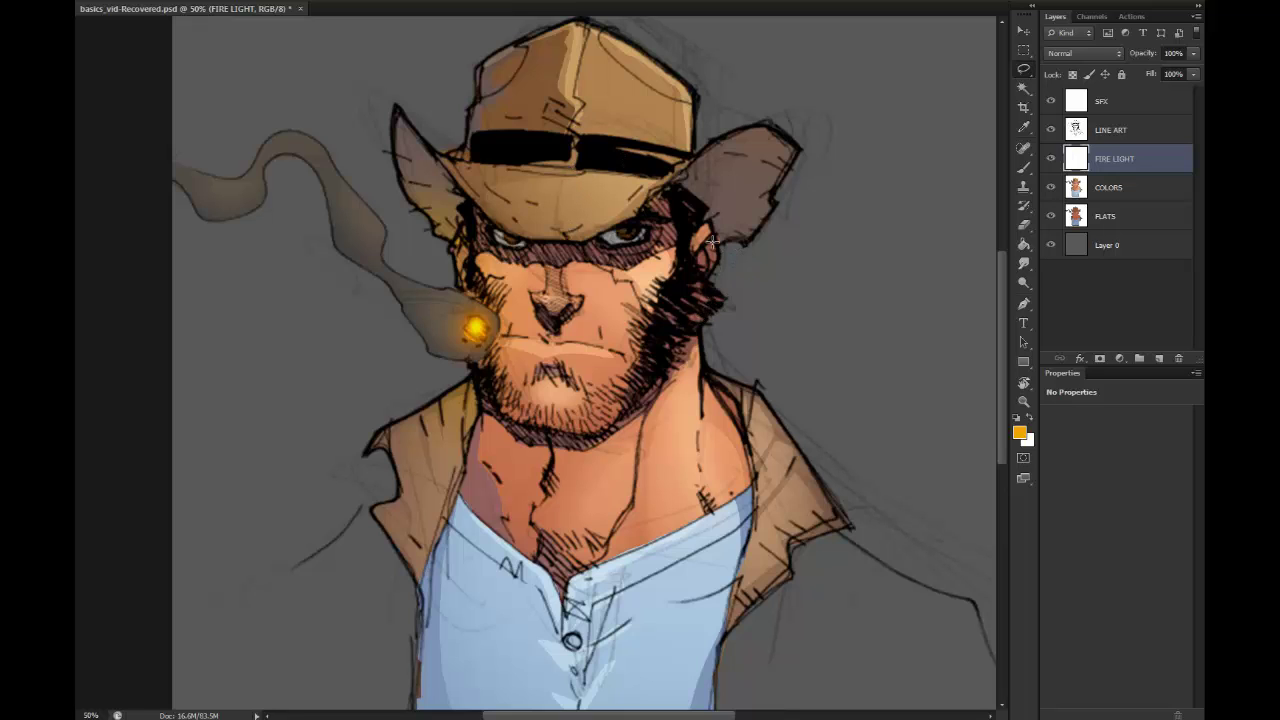
pyautogui.press('z')
pyautogui.keyDown('alt'); pyautogui.click(886, 474); pyautogui.keyUp('alt')
pyautogui.keyDown('alt'); pyautogui.click(854, 511); pyautogui.keyUp('alt')
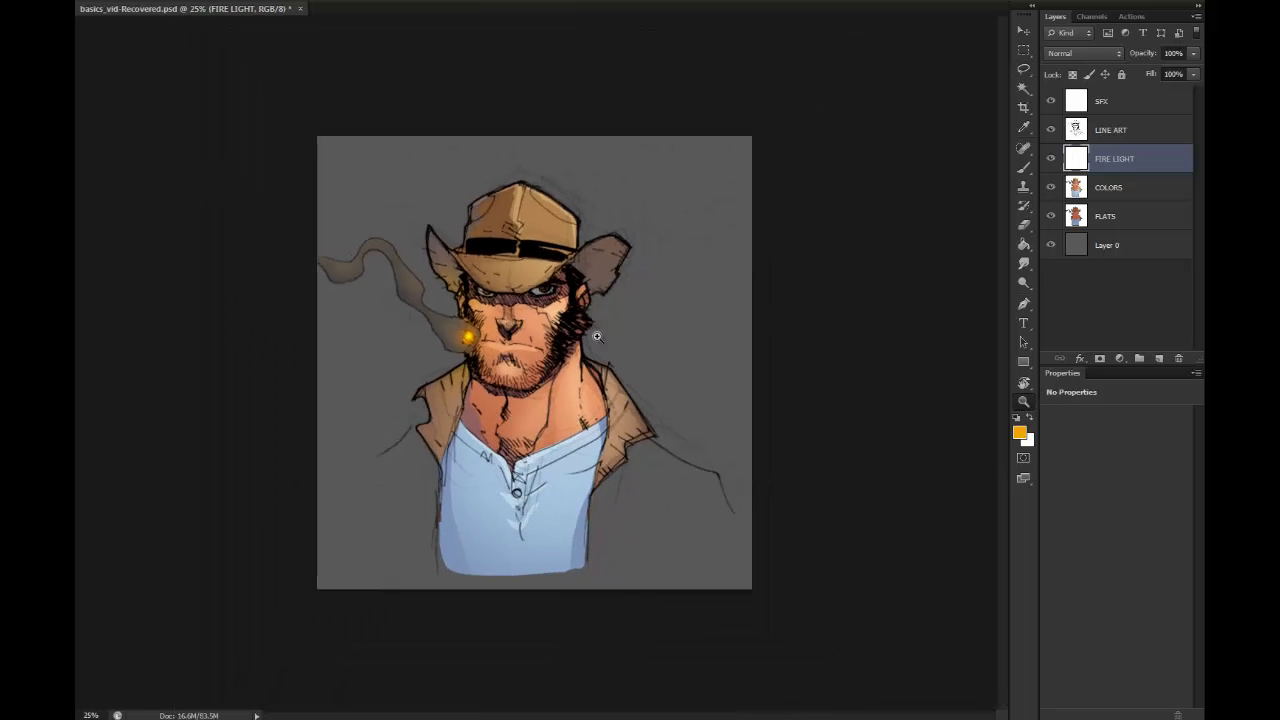
pyautogui.click(586, 352)
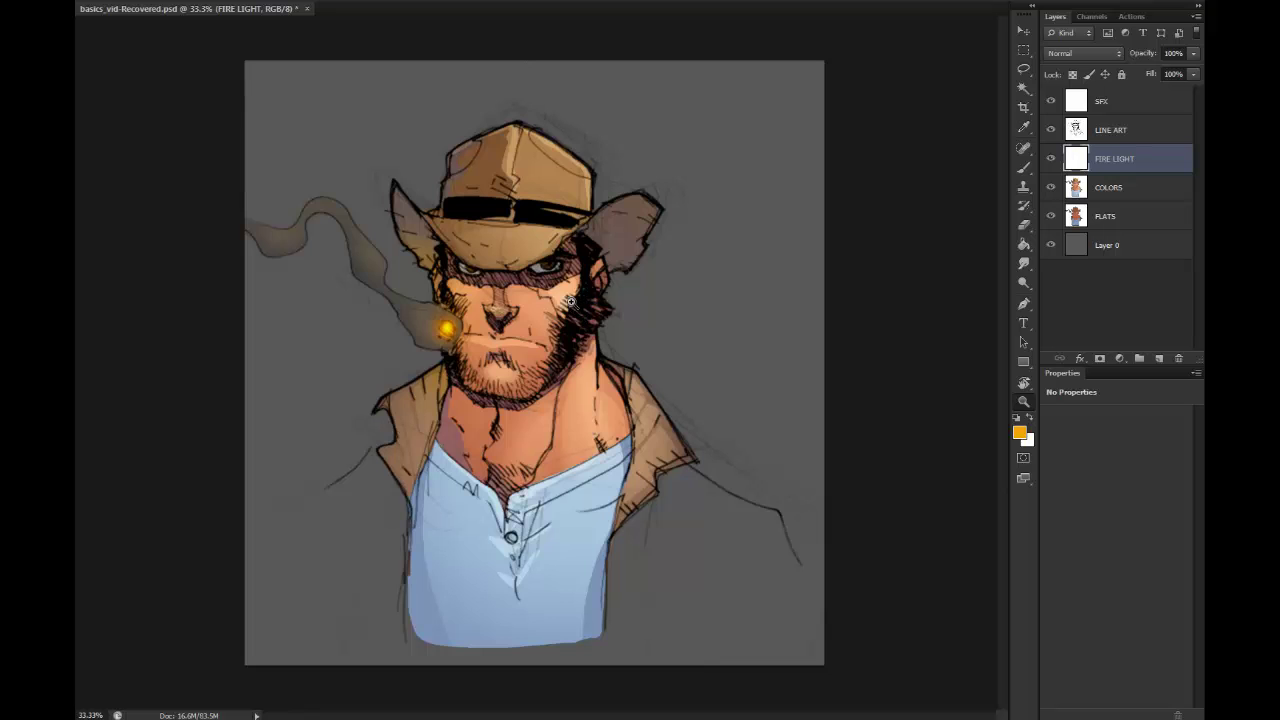
pyautogui.click(507, 287)
pyautogui.keyDown('alt'); pyautogui.click(507, 307); pyautogui.keyUp('alt')
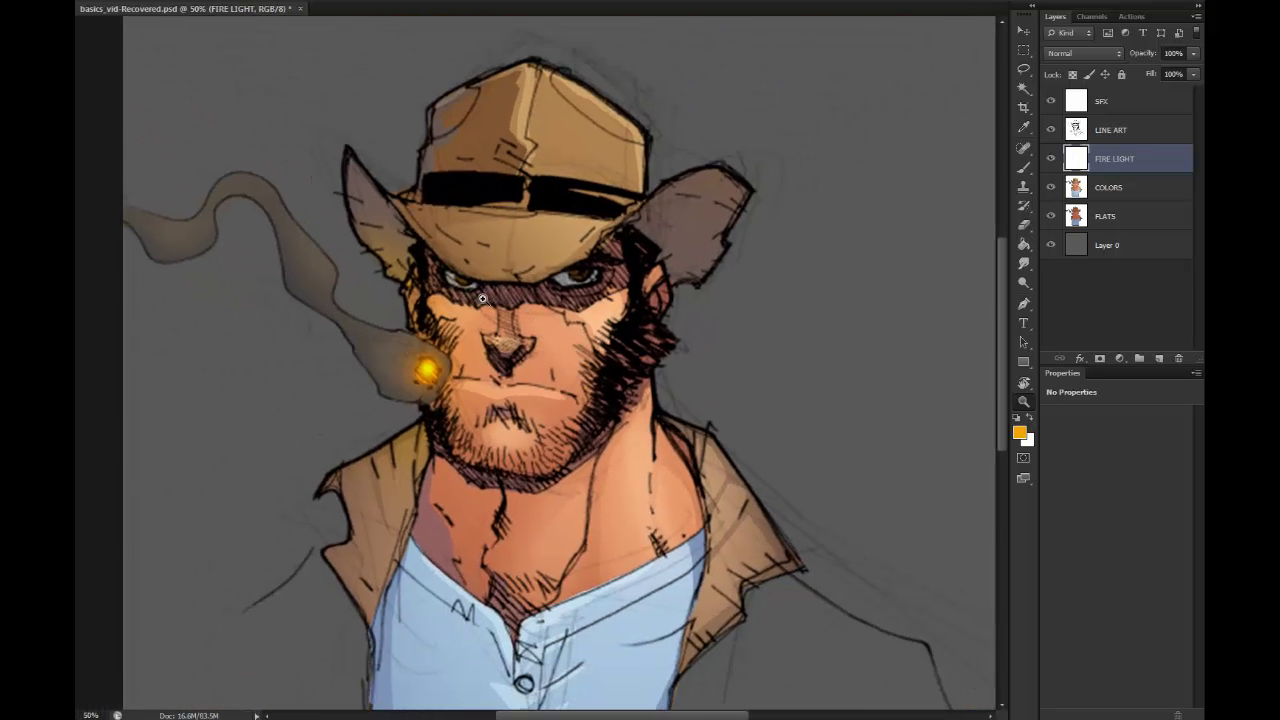
pyautogui.click(472, 286)
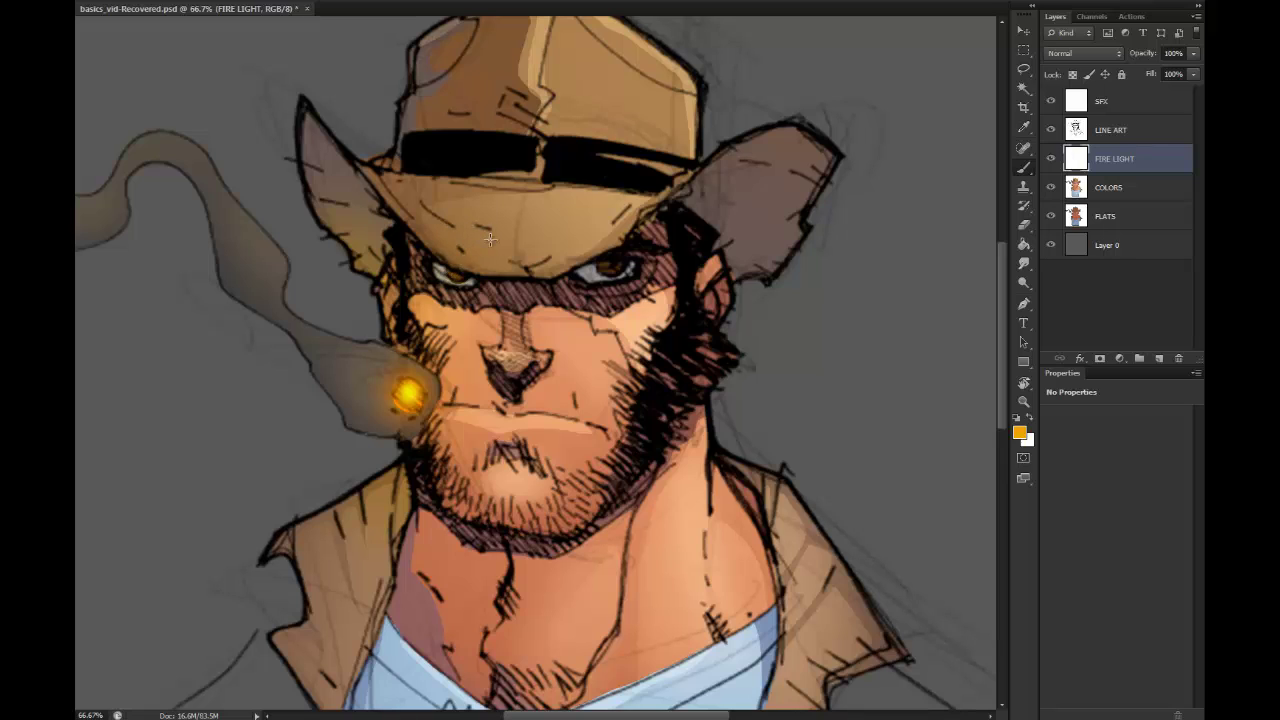
pyautogui.press('l')
pyautogui.press('b')
pyautogui.press('l')
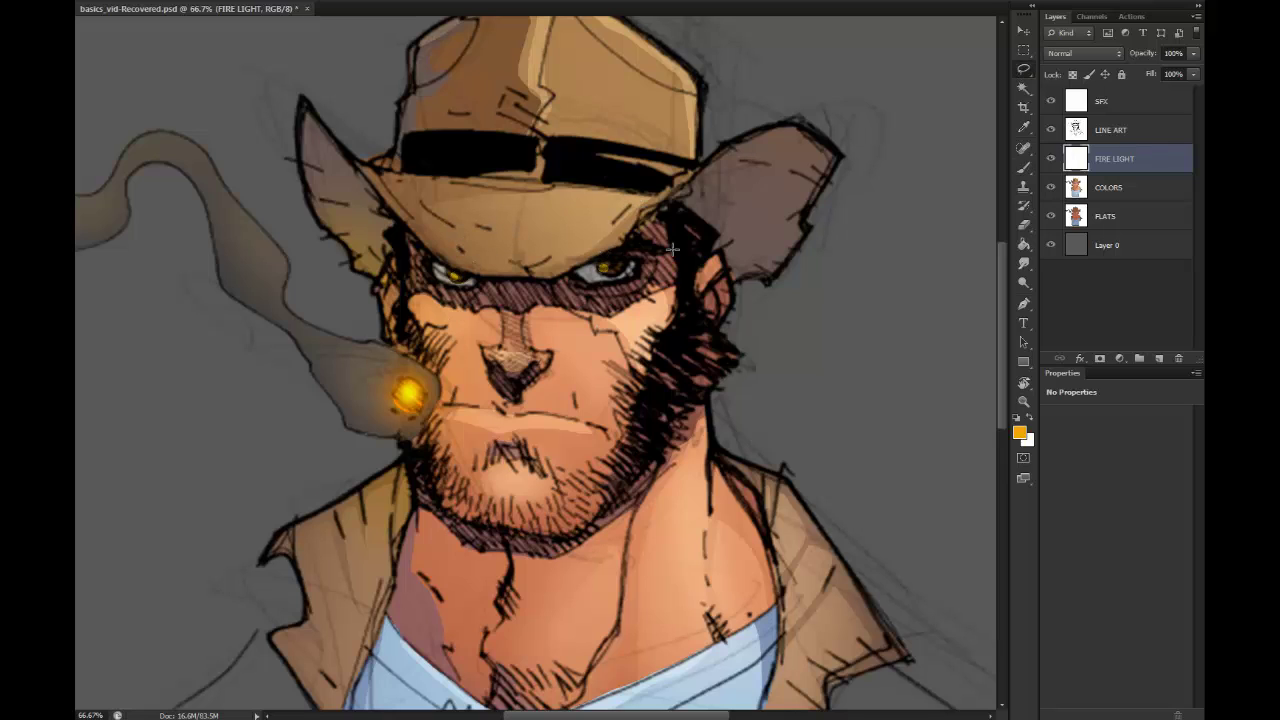
pyautogui.press('b')
pyautogui.click(1023, 401)
pyautogui.keyDown('alt'); pyautogui.click(638, 390); pyautogui.keyUp('alt')
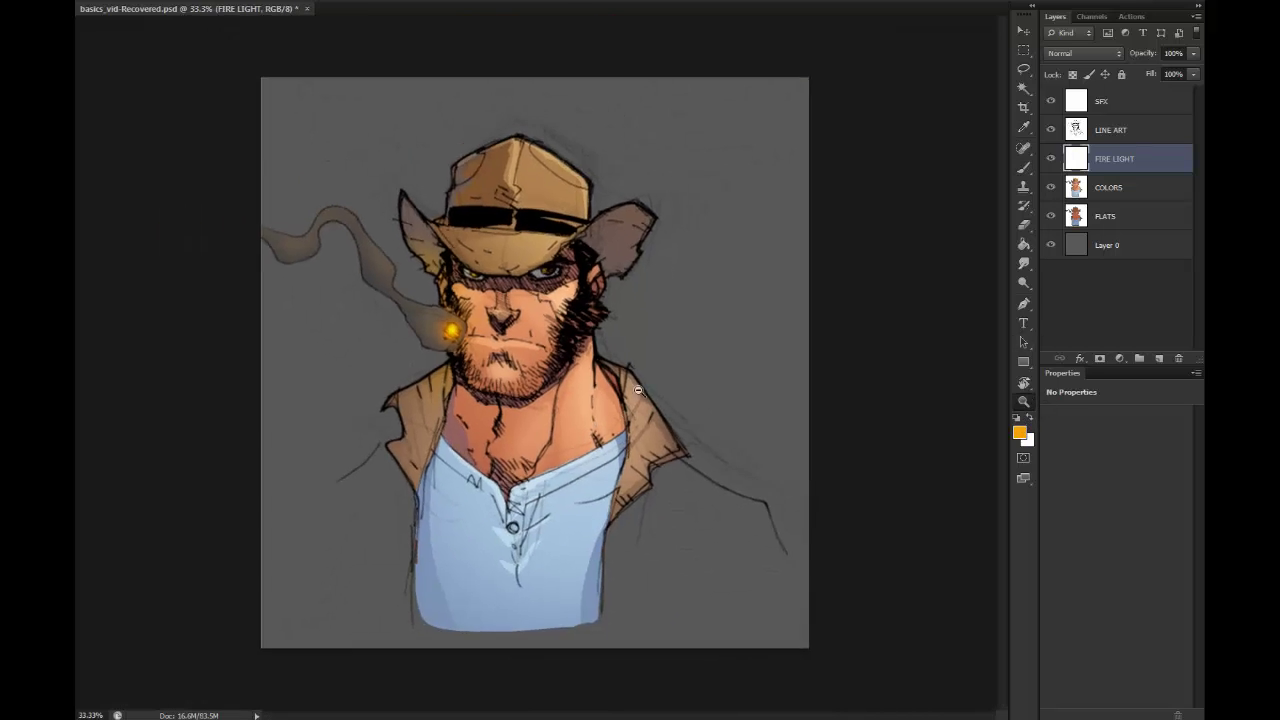
pyautogui.keyDown('alt'); pyautogui.click(638, 390); pyautogui.keyUp('alt')
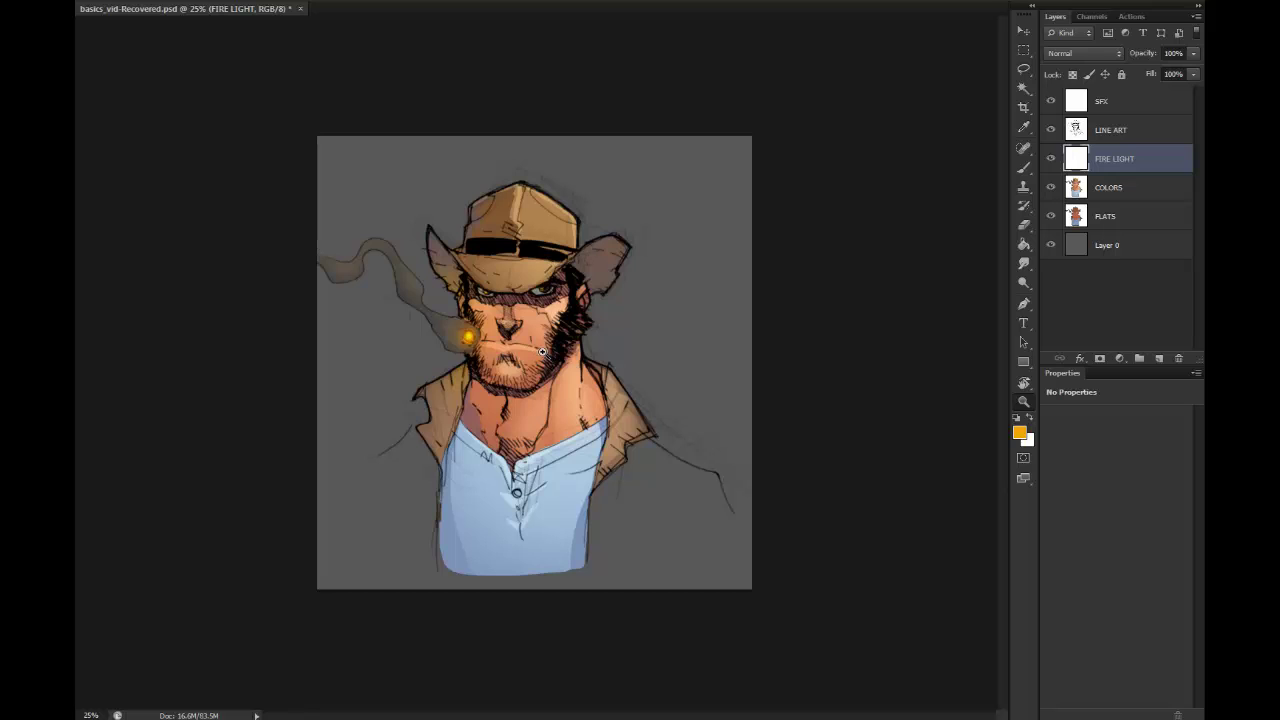
pyautogui.click(528, 345)
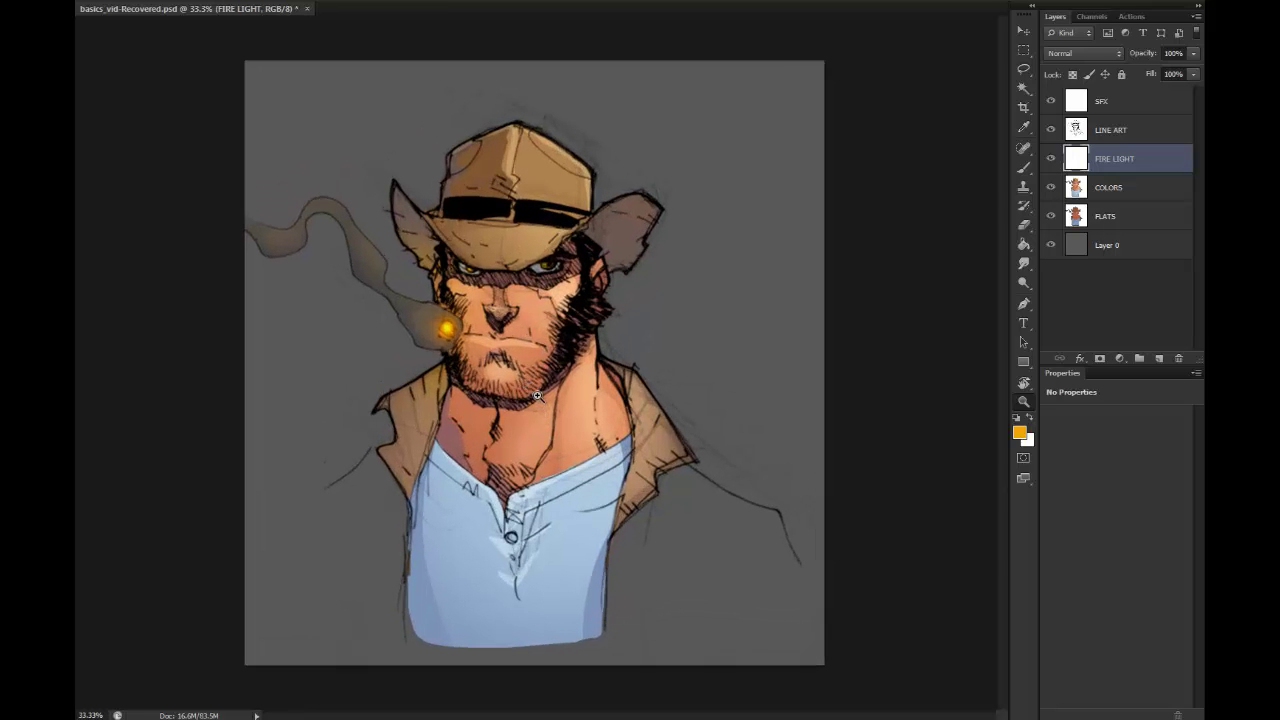
pyautogui.keyDown('alt'); pyautogui.click(598, 398); pyautogui.keyUp('alt')
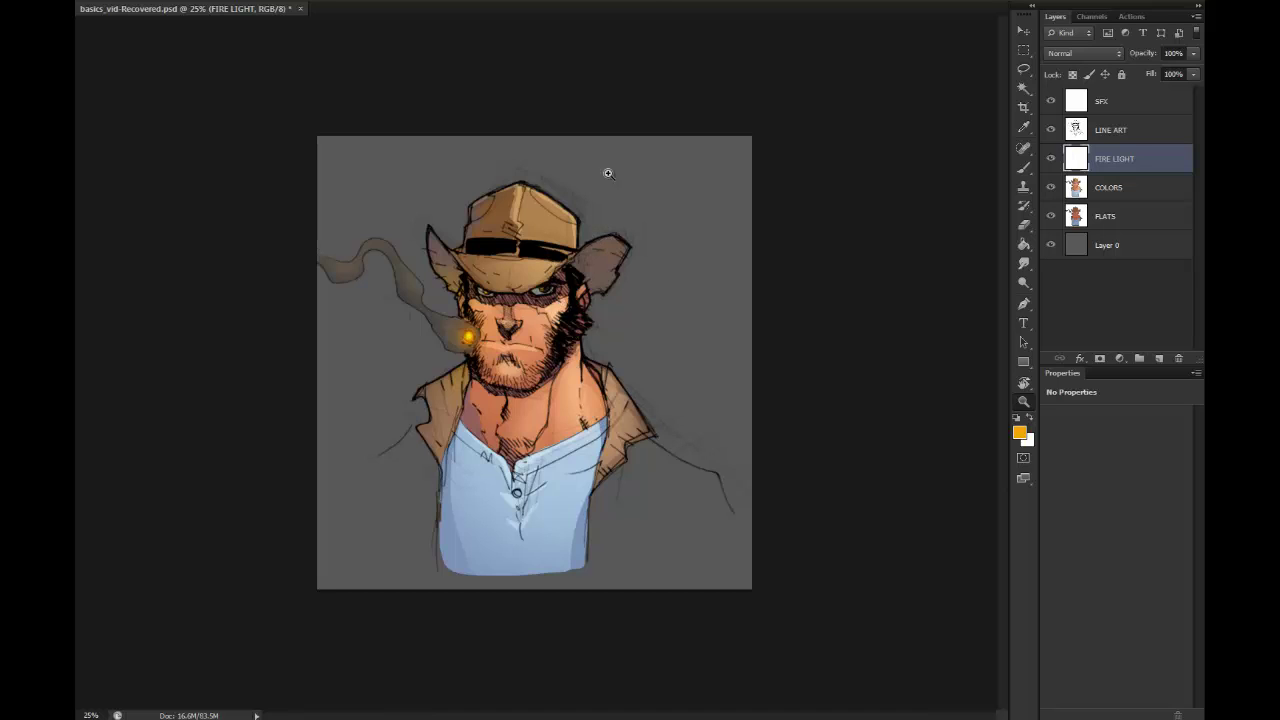
# Step: Try a large orange brush stroke in Color Dodge mode across the background on Layer 0
pyautogui.click(1023, 87)
pyautogui.click(1100, 242)
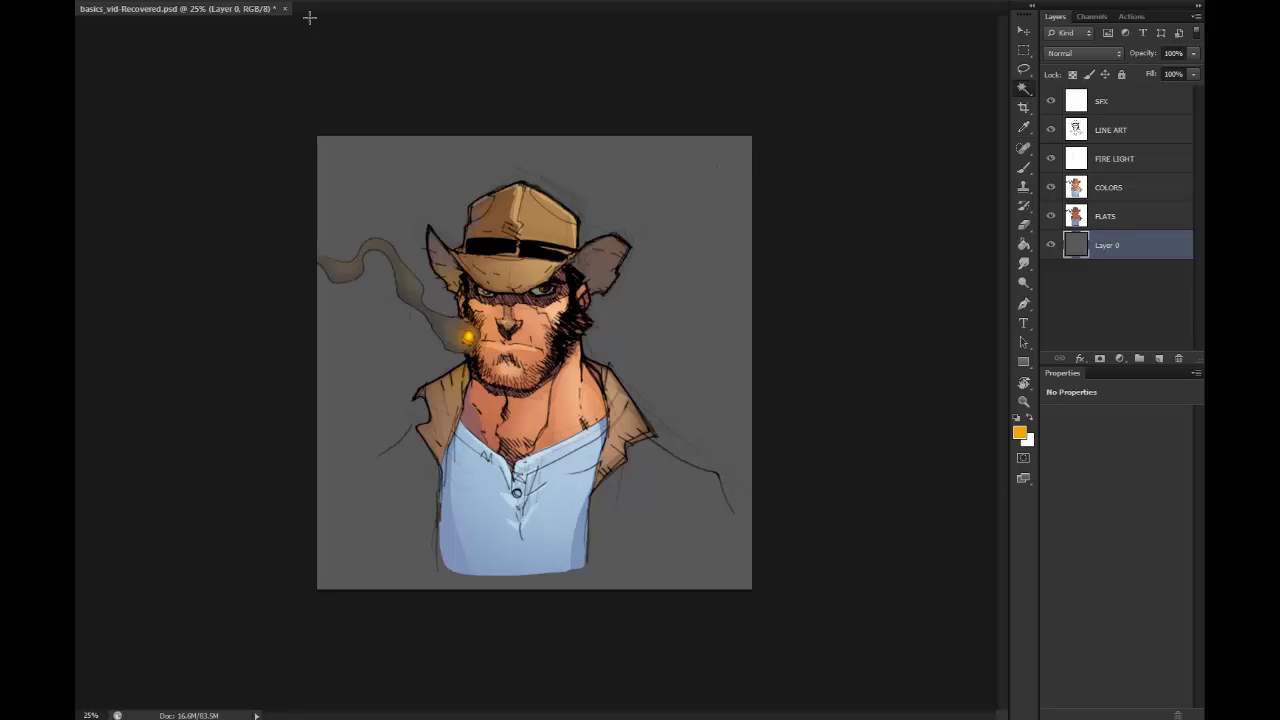
pyautogui.press('b')
pyautogui.click(250, 5)
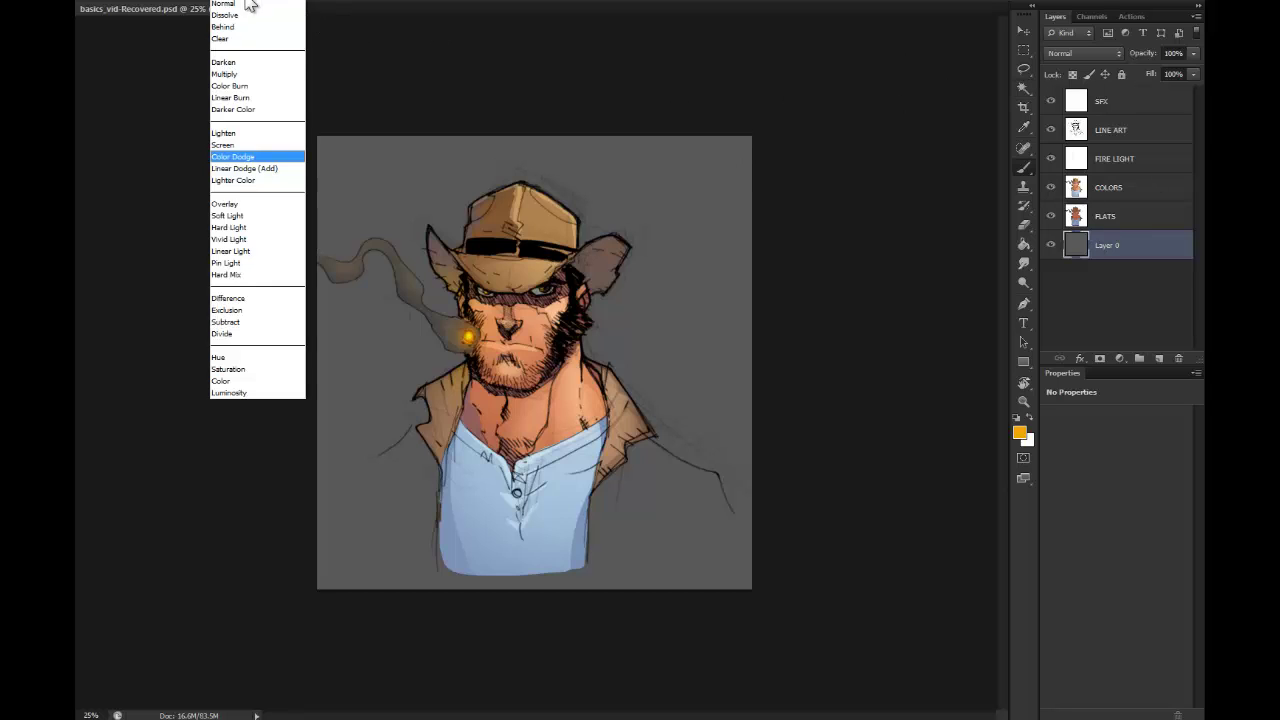
pyautogui.click(248, 157)
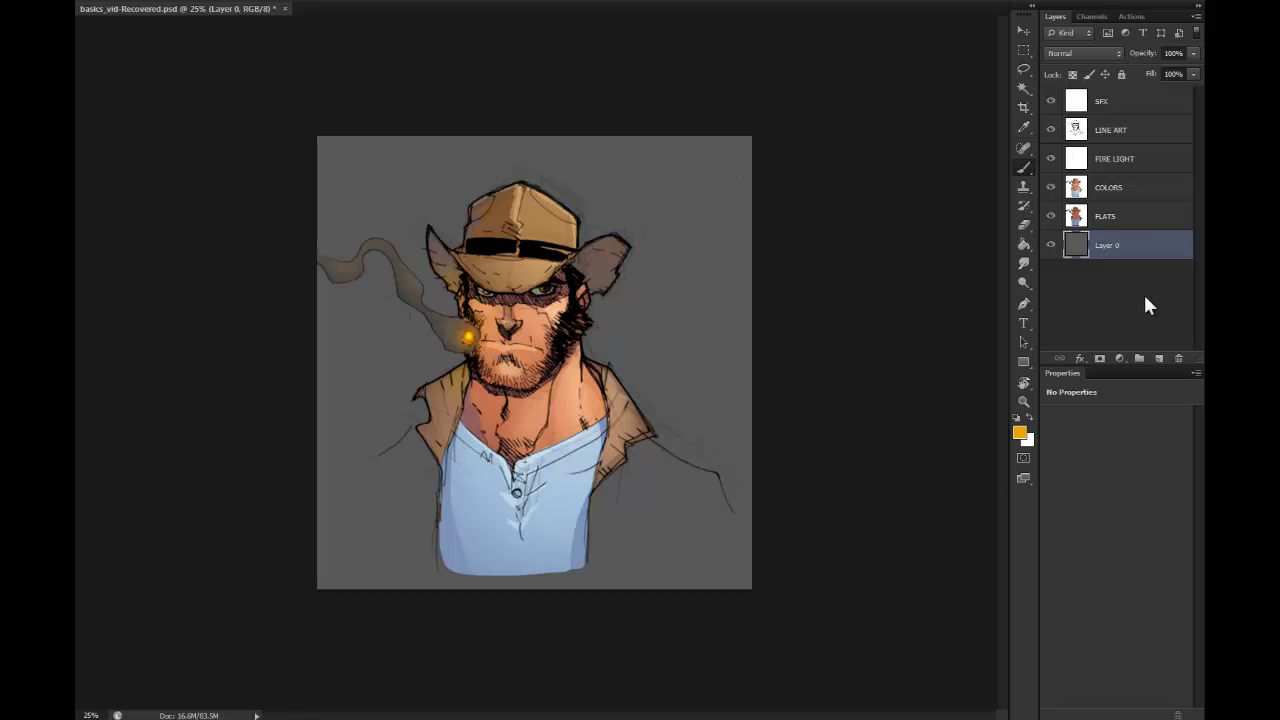
pyautogui.moveTo(594, 222); pyautogui.dragTo(395, 545)
pyautogui.hotkey('ctrl', 'z')
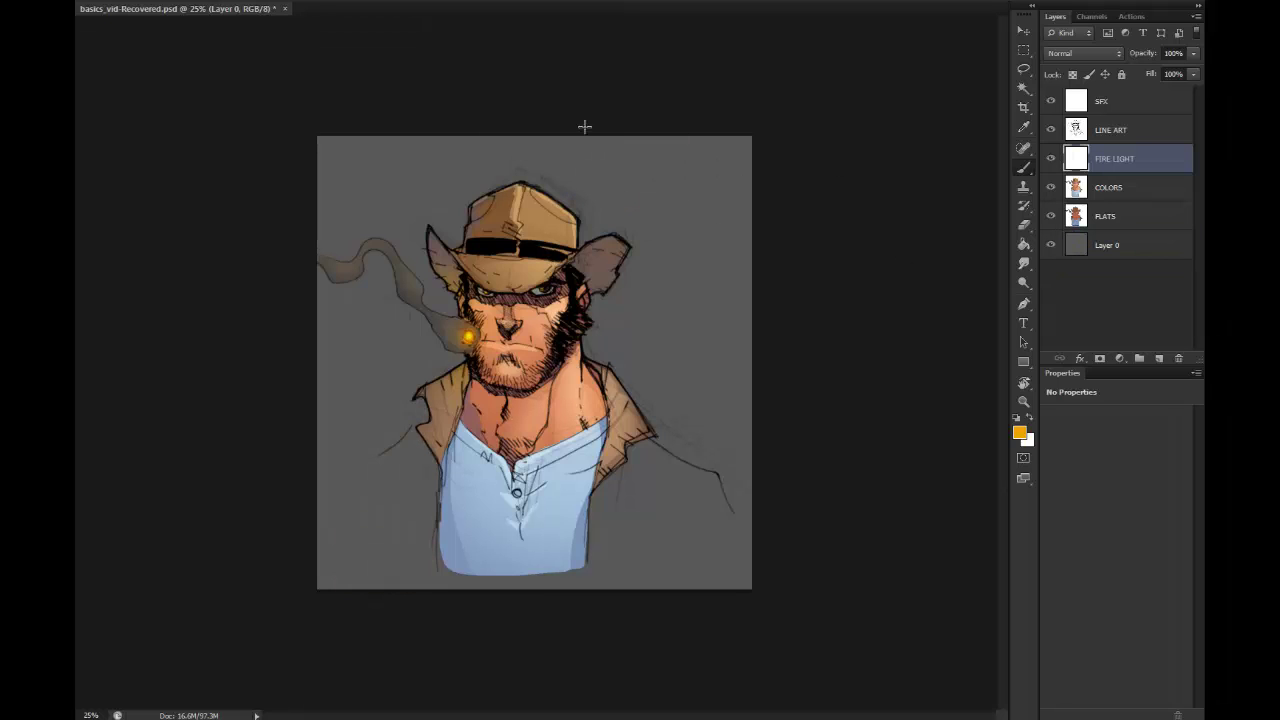
# Step: Try an orange gradient running diagonally down from the picture's upper right on the FIRE LIGHT layer
pyautogui.hotkey('alt', ']')
pyautogui.hotkey('alt', ']')
pyautogui.hotkey('alt', ']')
pyautogui.moveTo(1025, 250)
pyautogui.mouseDown()
pyautogui.moveTo(1036, 240)
pyautogui.moveTo(1077, 253)
pyautogui.mouseUp()
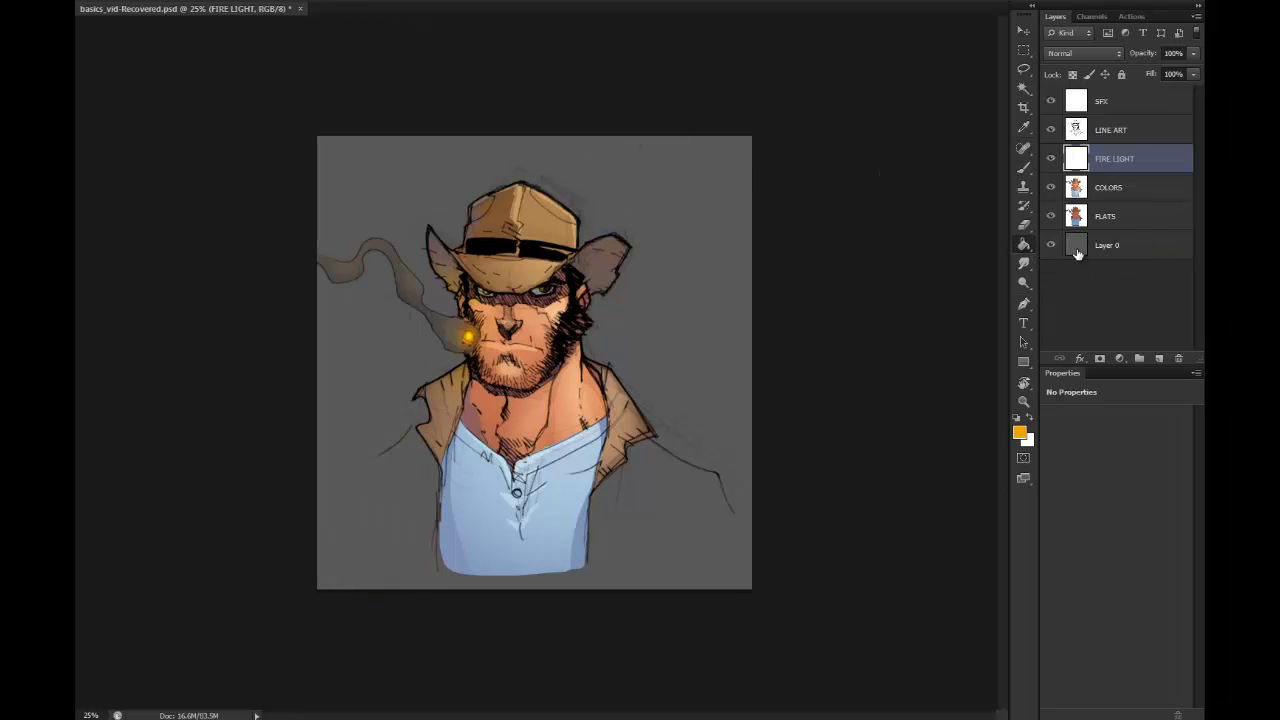
pyautogui.hotkey('shift', 'g')
pyautogui.moveTo(702, 48); pyautogui.dragTo(430, 581)
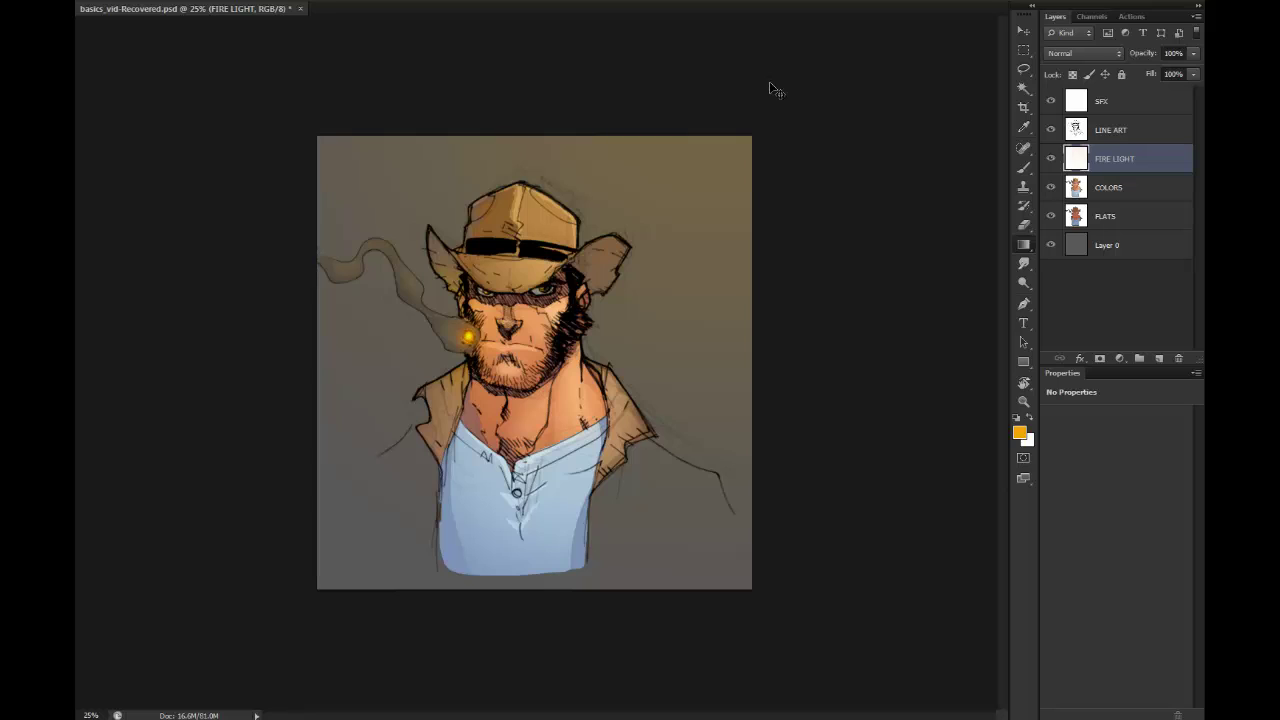
pyautogui.hotkey('ctrl', 'z')
# Step: Lay two overlapping orange gradients from the picture's upper right down into the grey background on Layer 0
pyautogui.click(1118, 257)
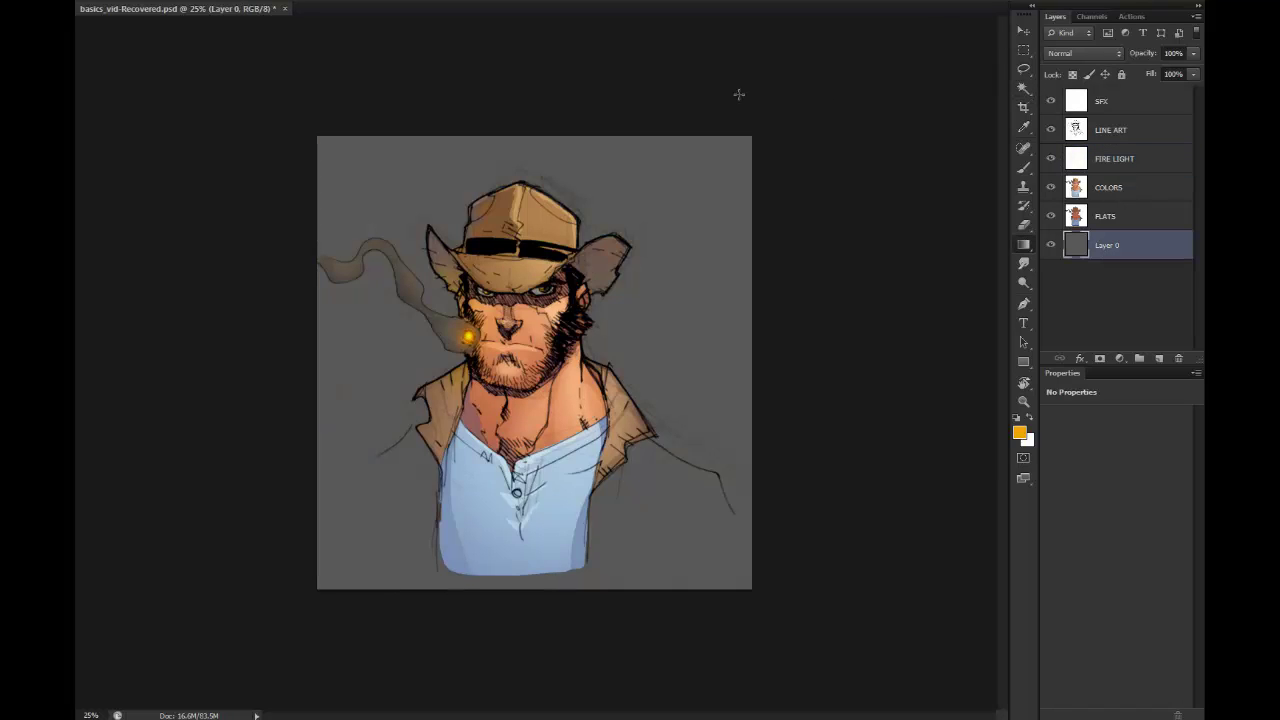
pyautogui.moveTo(678, 48); pyautogui.dragTo(493, 449)
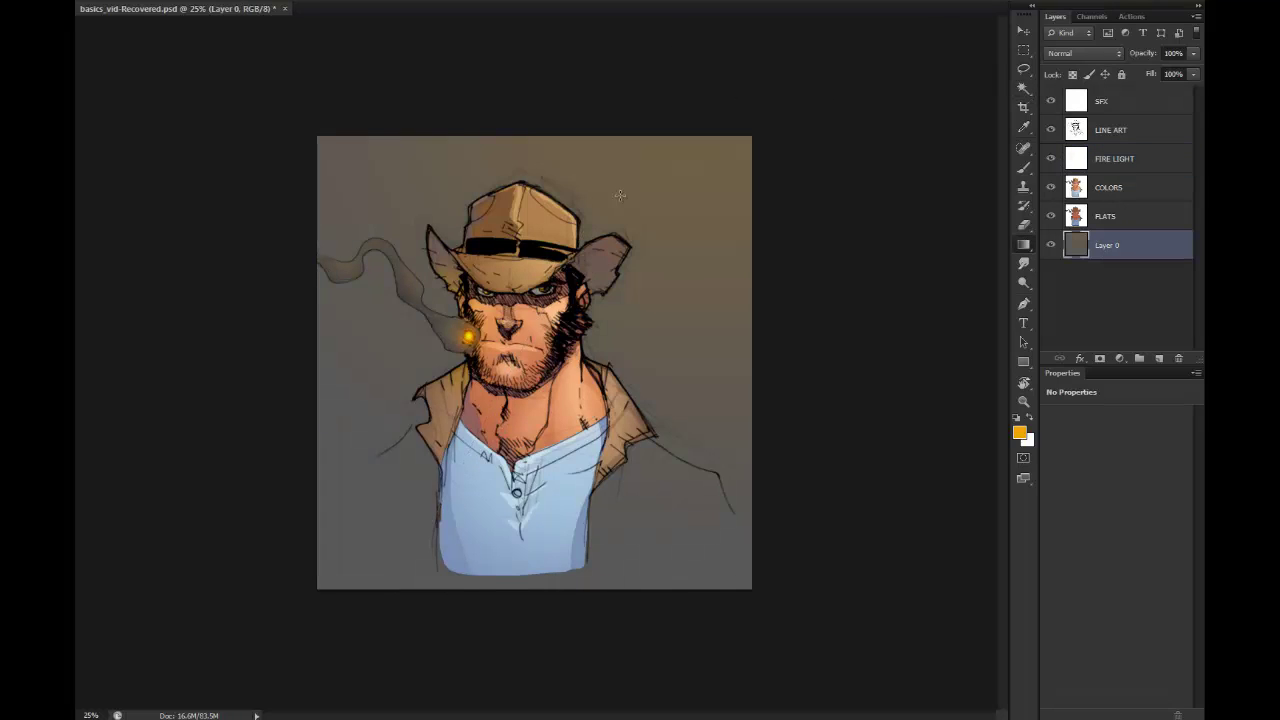
pyautogui.moveTo(677, 88)
pyautogui.mouseDown()
pyautogui.moveTo(652, 135)
pyautogui.moveTo(648, 288)
pyautogui.mouseUp()
pyautogui.press('l')
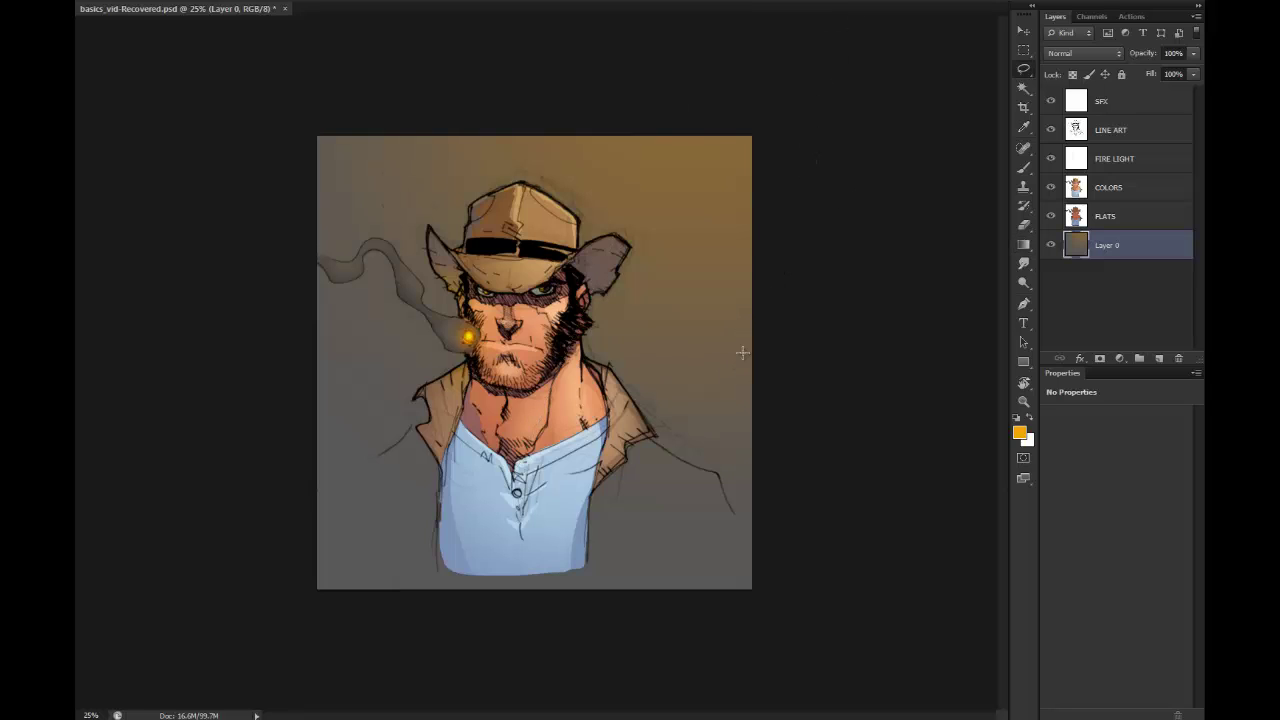
# Step: Try a short orange gradient near the hat on the LINE ART layer
pyautogui.click(1080, 130)
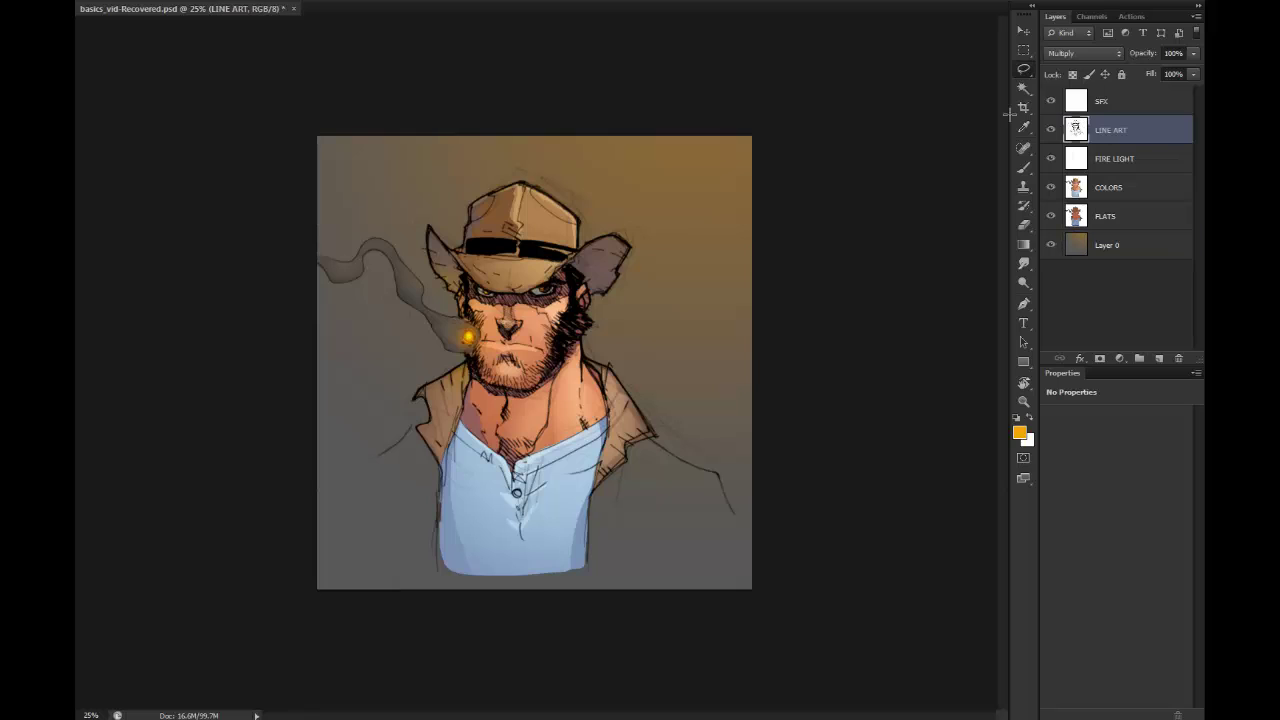
pyautogui.press('g')
pyautogui.moveTo(598, 198); pyautogui.dragTo(592, 214)
pyautogui.hotkey('ctrl', 'z')
pyautogui.click(354, 2)
pyautogui.click(352, 136)
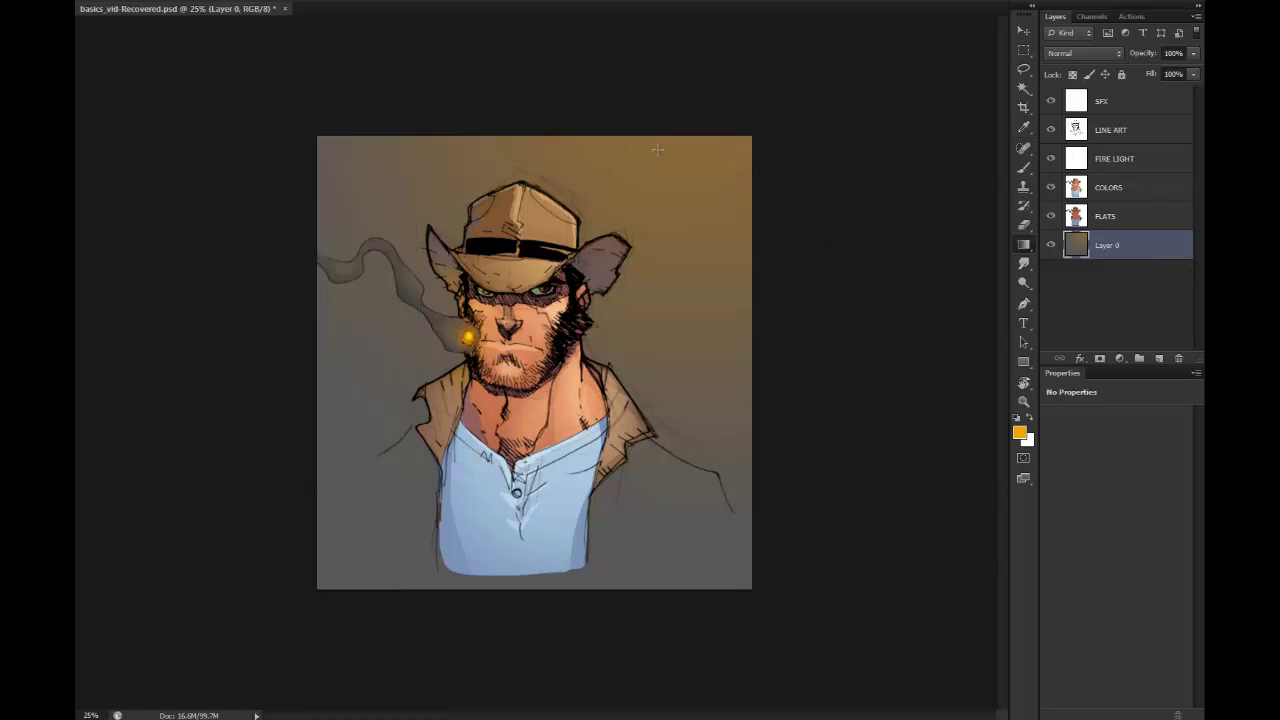
# Step: Try an orange gradient from the picture's upper right down across the figure on the SFX layer
pyautogui.click(1112, 100)
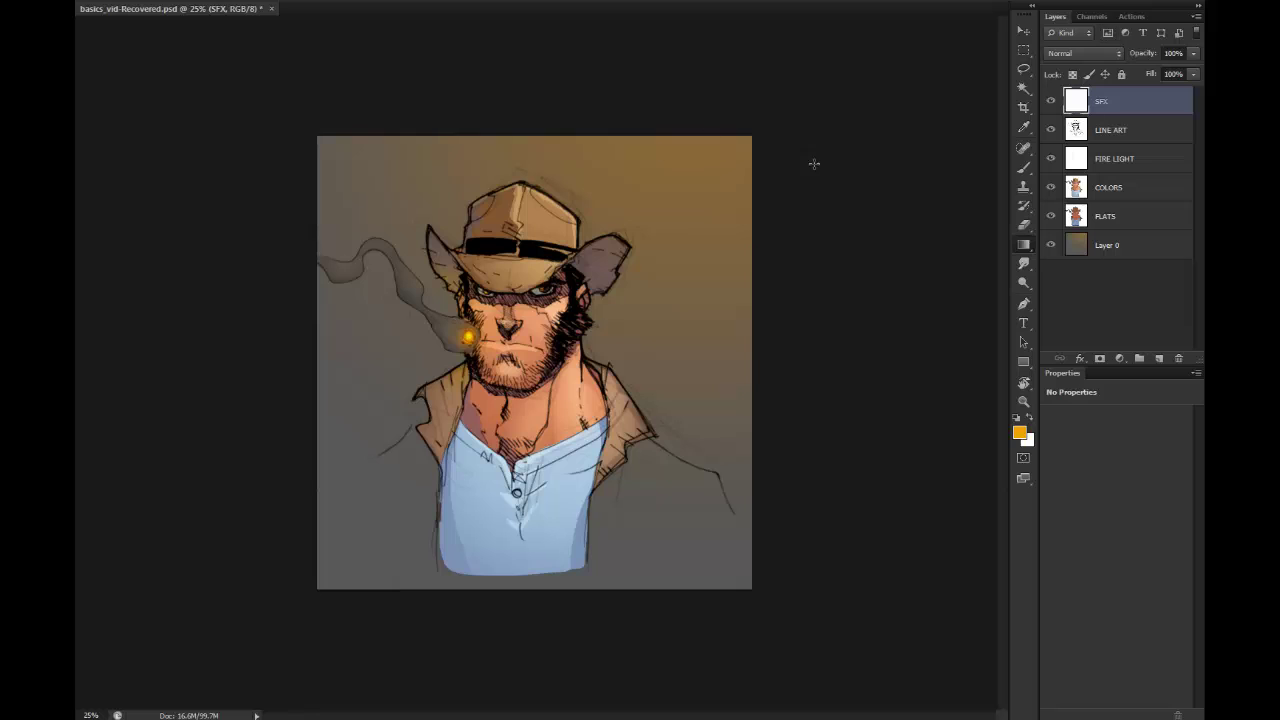
pyautogui.moveTo(647, 119); pyautogui.dragTo(530, 407)
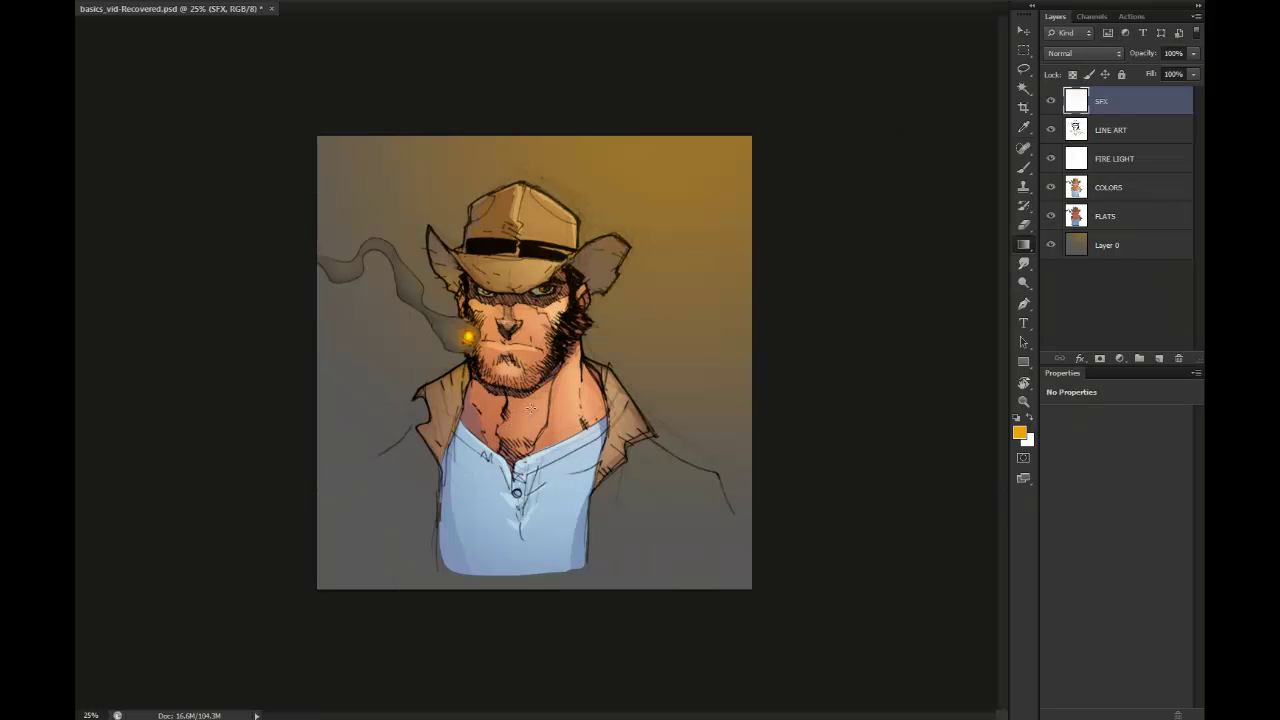
pyautogui.press('l')
pyautogui.hotkey('ctrl', 'z')
pyautogui.press('z')
pyautogui.click(553, 354)
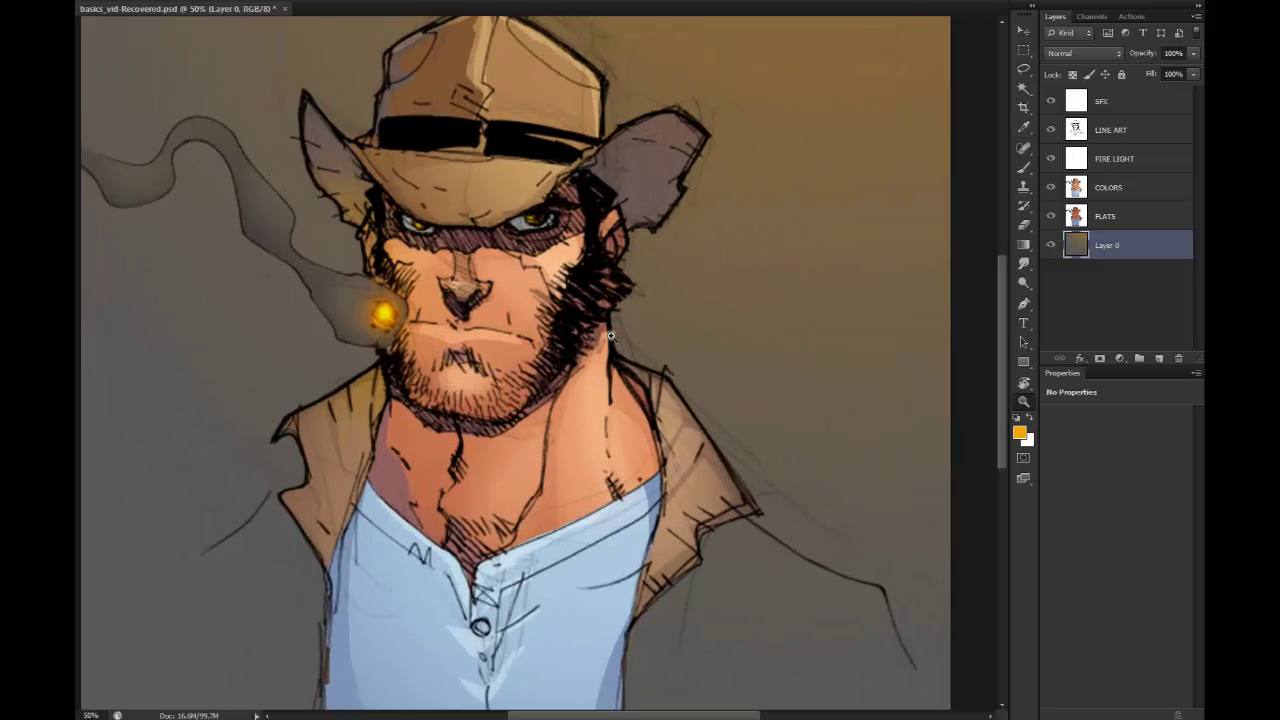
pyautogui.keyDown('alt'); pyautogui.click(610, 337); pyautogui.keyUp('alt')
pyautogui.keyDown('alt'); pyautogui.click(618, 383); pyautogui.keyUp('alt')
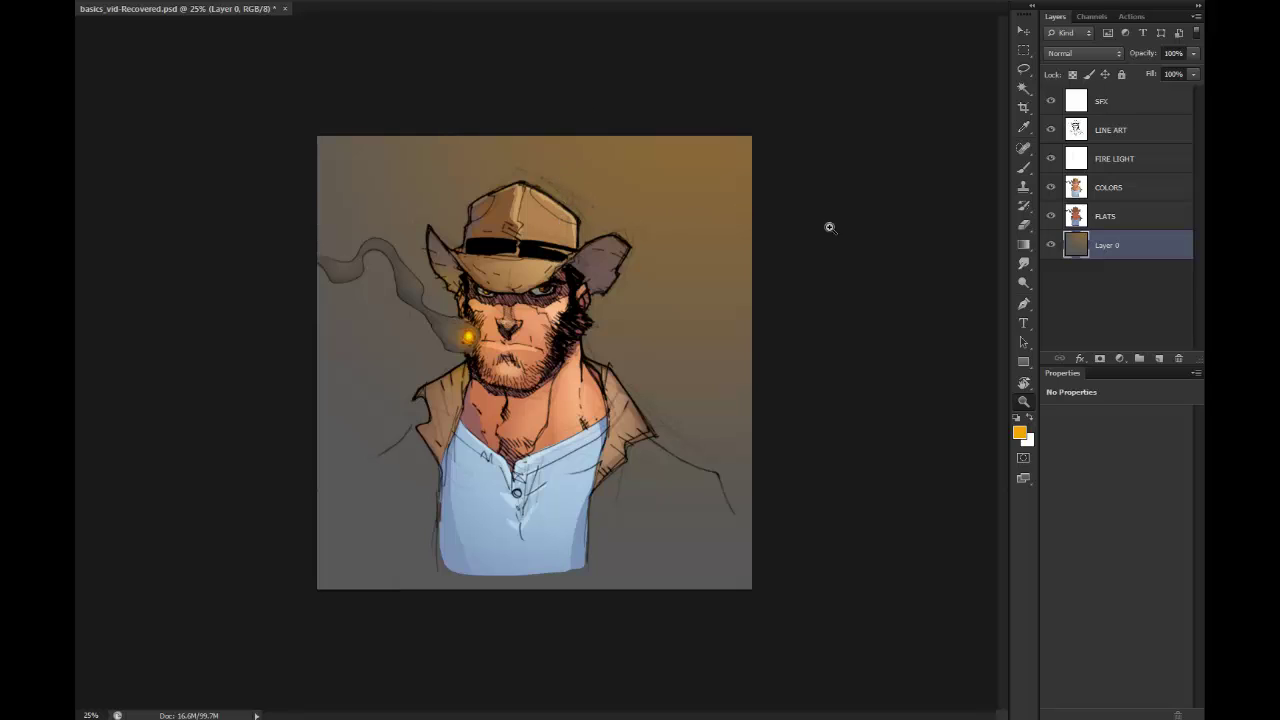
# Step: Add a new layer above SFX and set its blending mode to Color
pyautogui.click(1114, 101)
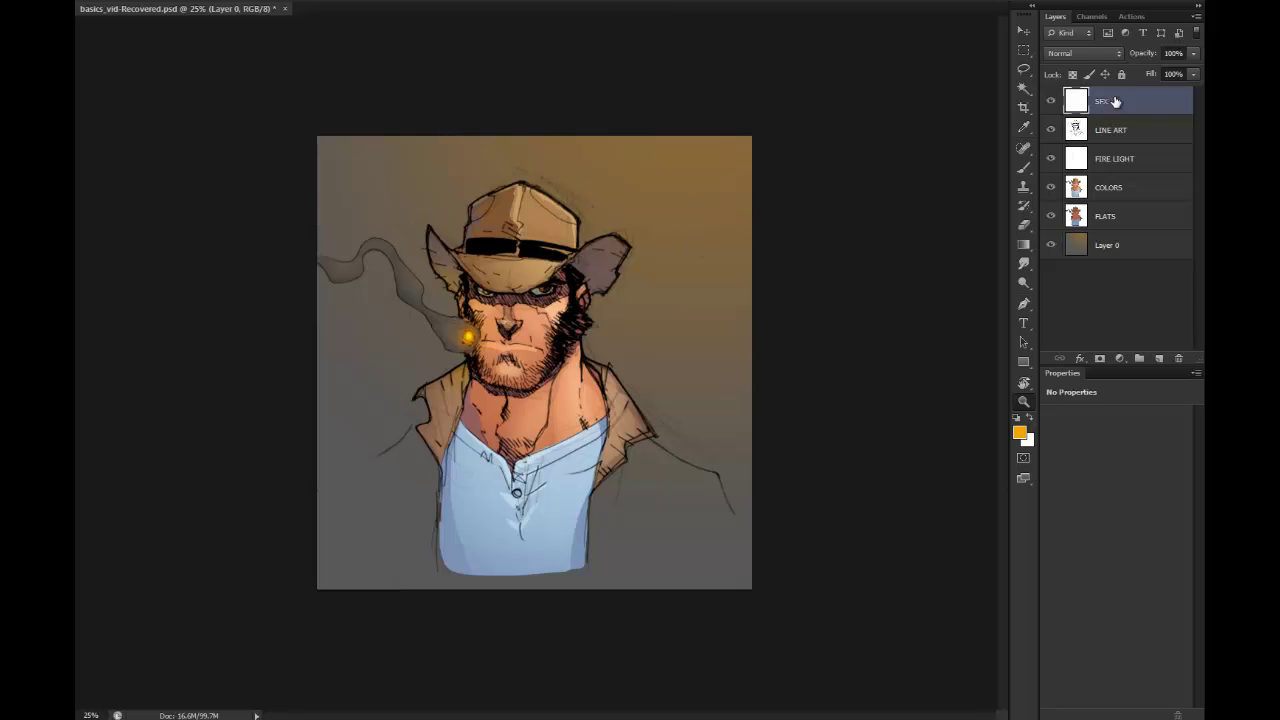
pyautogui.click(1158, 358)
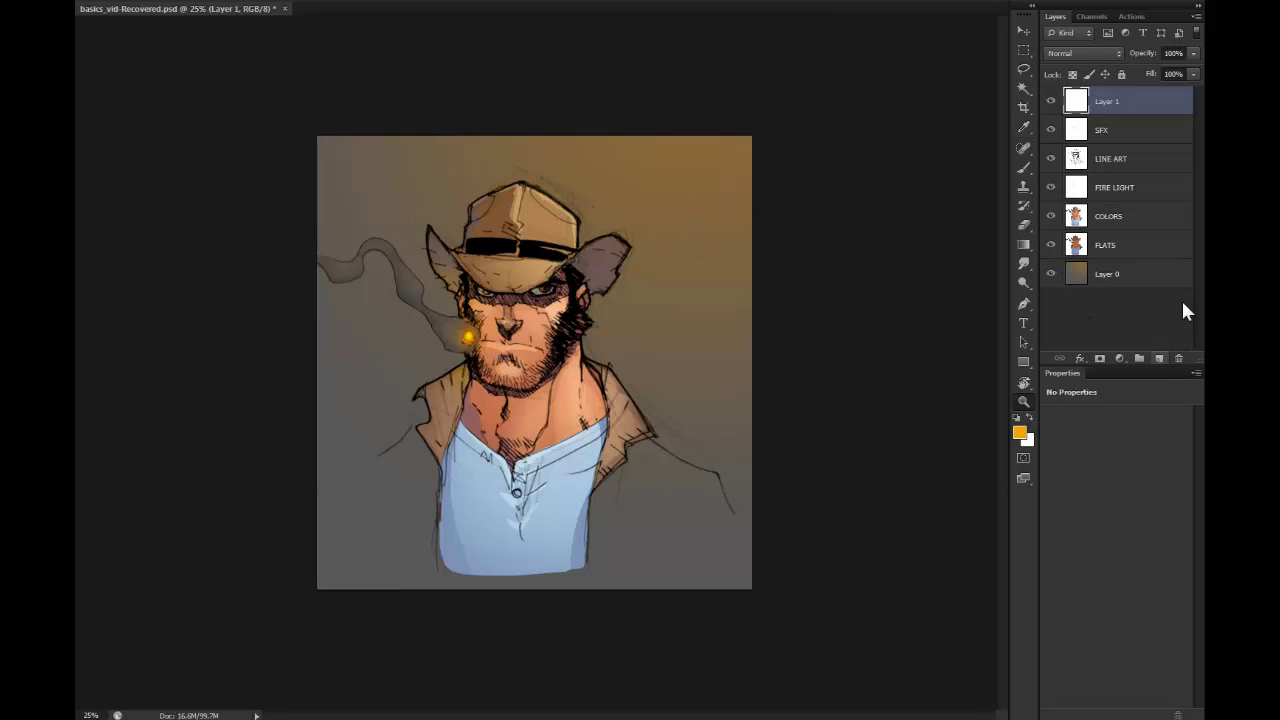
pyautogui.click(1084, 53)
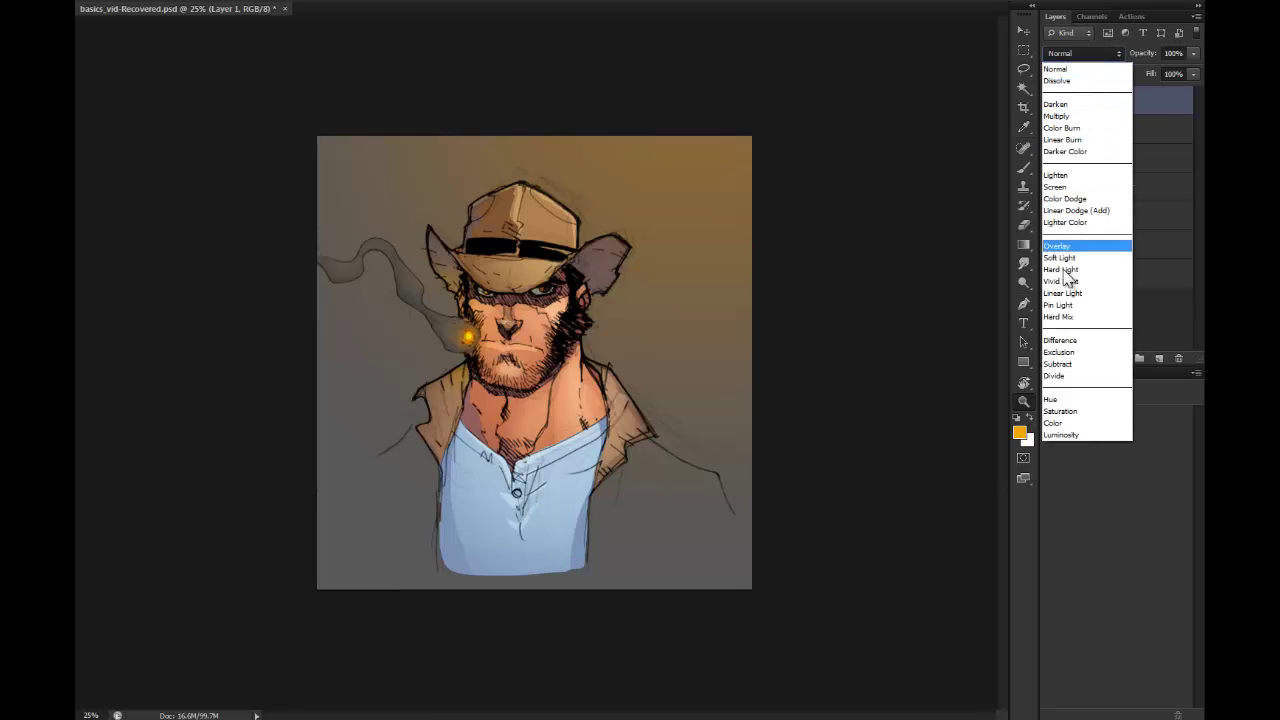
pyautogui.click(1058, 423)
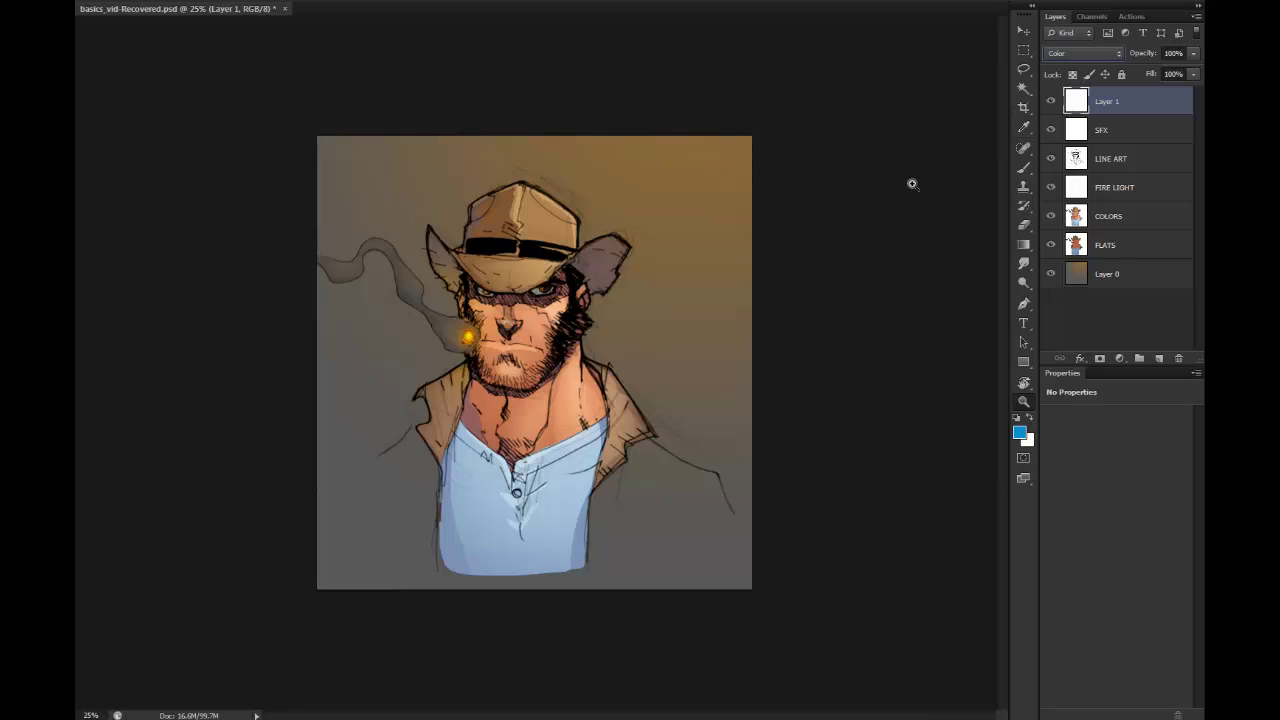
# Step: Fill the Color-mode Layer 1 with solid blue using the Paint Bucket and lower its opacity to 30%
pyautogui.moveTo(1024, 243); pyautogui.dragTo(1100, 258)
pyautogui.click(622, 200)
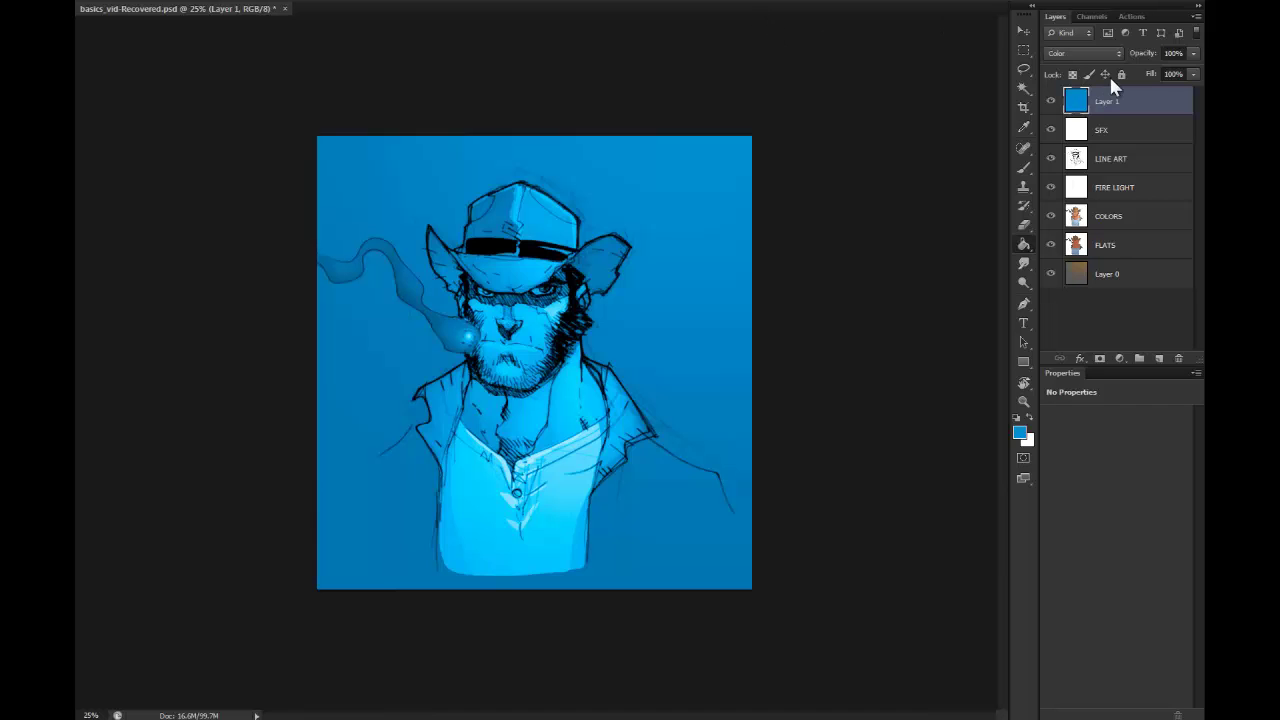
pyautogui.click(1193, 53)
pyautogui.moveTo(1158, 75); pyautogui.dragTo(1145, 78)
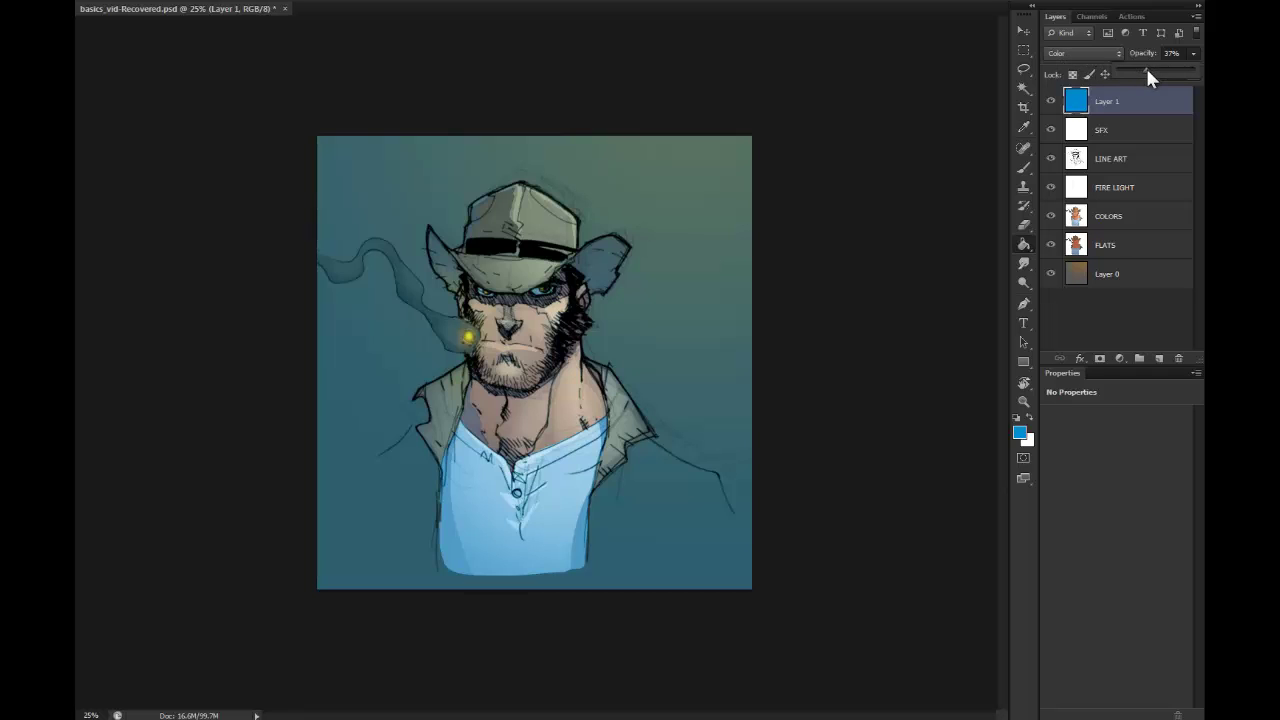
pyautogui.moveTo(1147, 72); pyautogui.dragTo(1135, 60)
# Step: Try recolouring the blue layer to orange with Hue/Saturation, using Hue +180, Saturation +1 and slightly lower lightness
pyautogui.hotkey('ctrl', 'u')
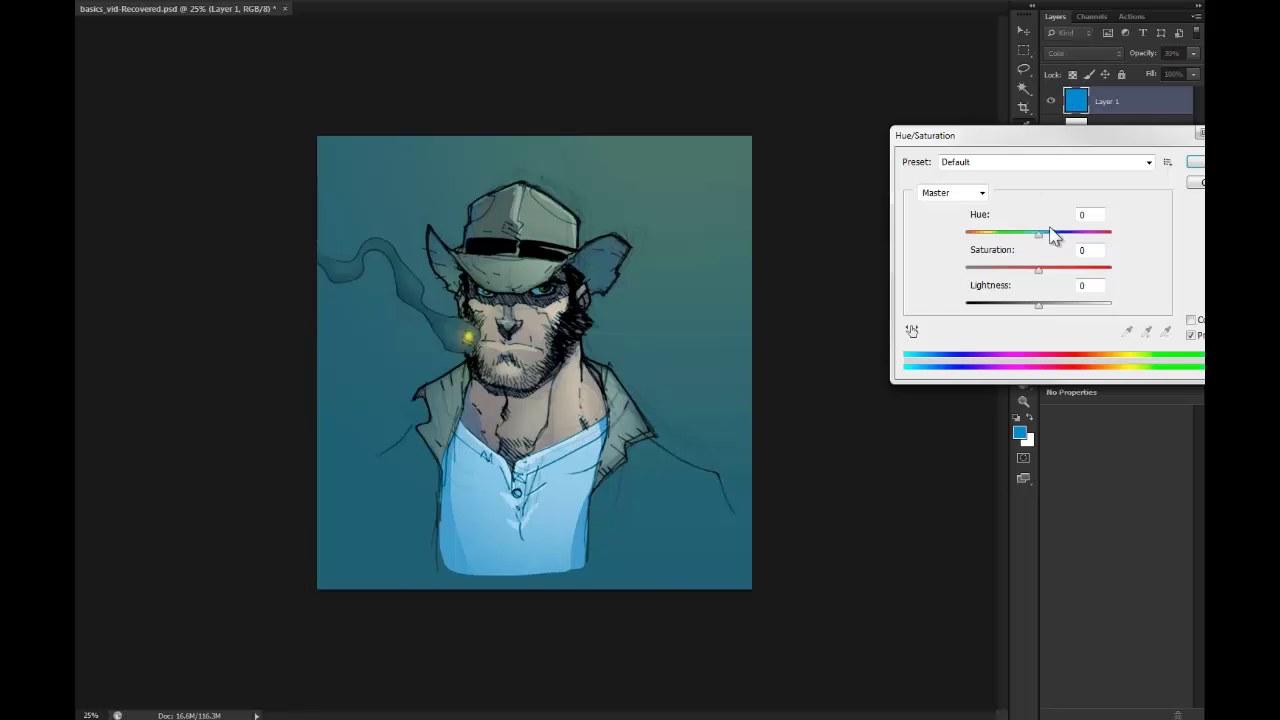
pyautogui.moveTo(1044, 233); pyautogui.dragTo(947, 241)
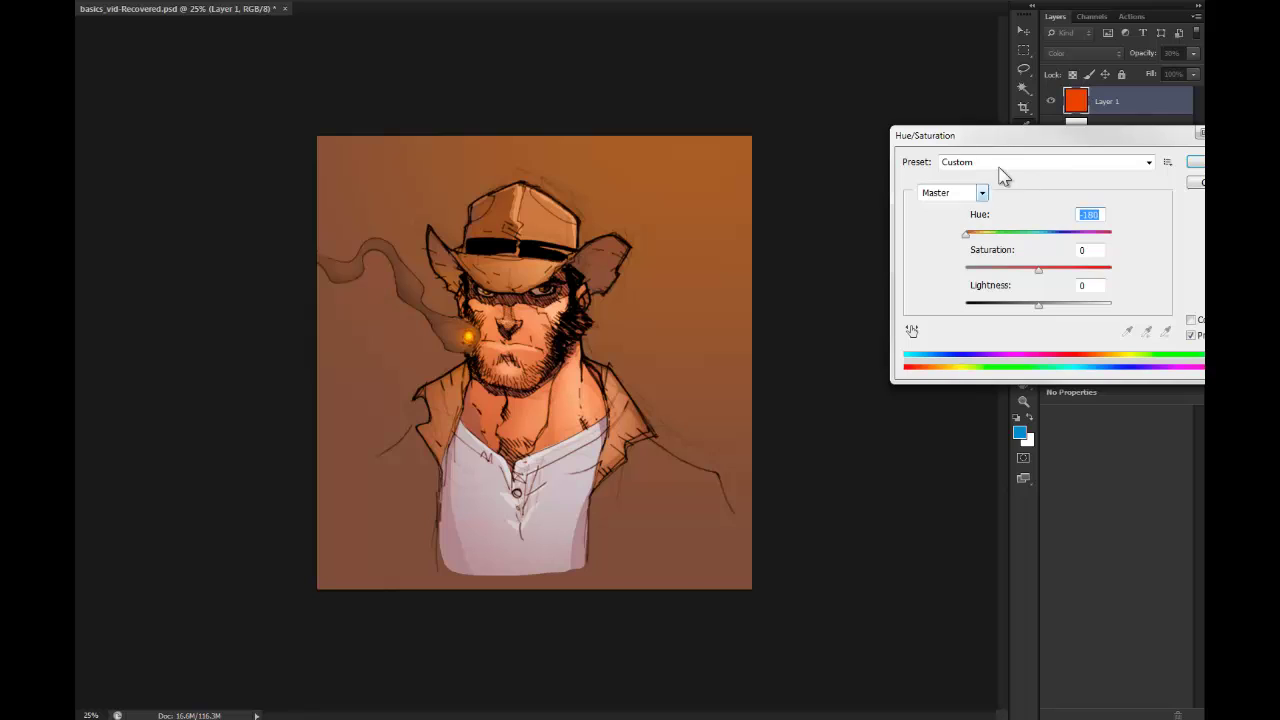
pyautogui.moveTo(1038, 270)
pyautogui.mouseDown()
pyautogui.moveTo(1064, 268)
pyautogui.moveTo(1046, 277)
pyautogui.mouseUp()
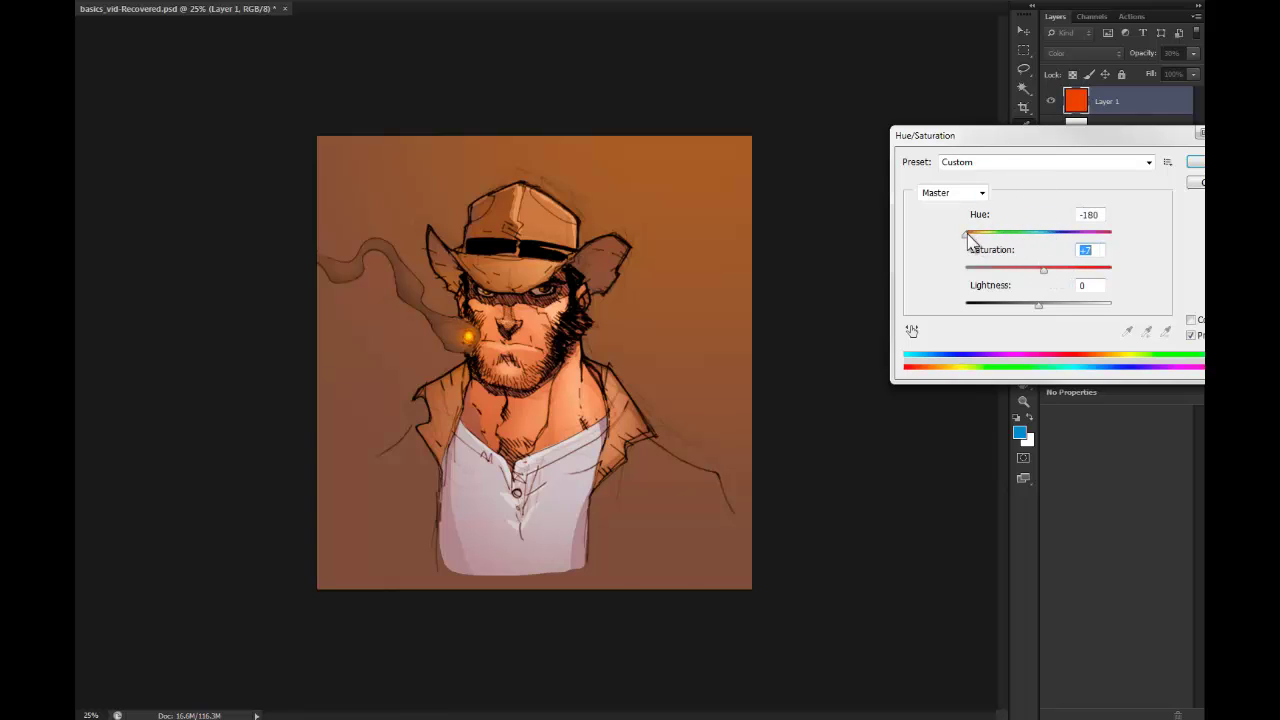
pyautogui.moveTo(967, 233); pyautogui.dragTo(1008, 283)
pyautogui.moveTo(1060, 236); pyautogui.dragTo(1128, 233)
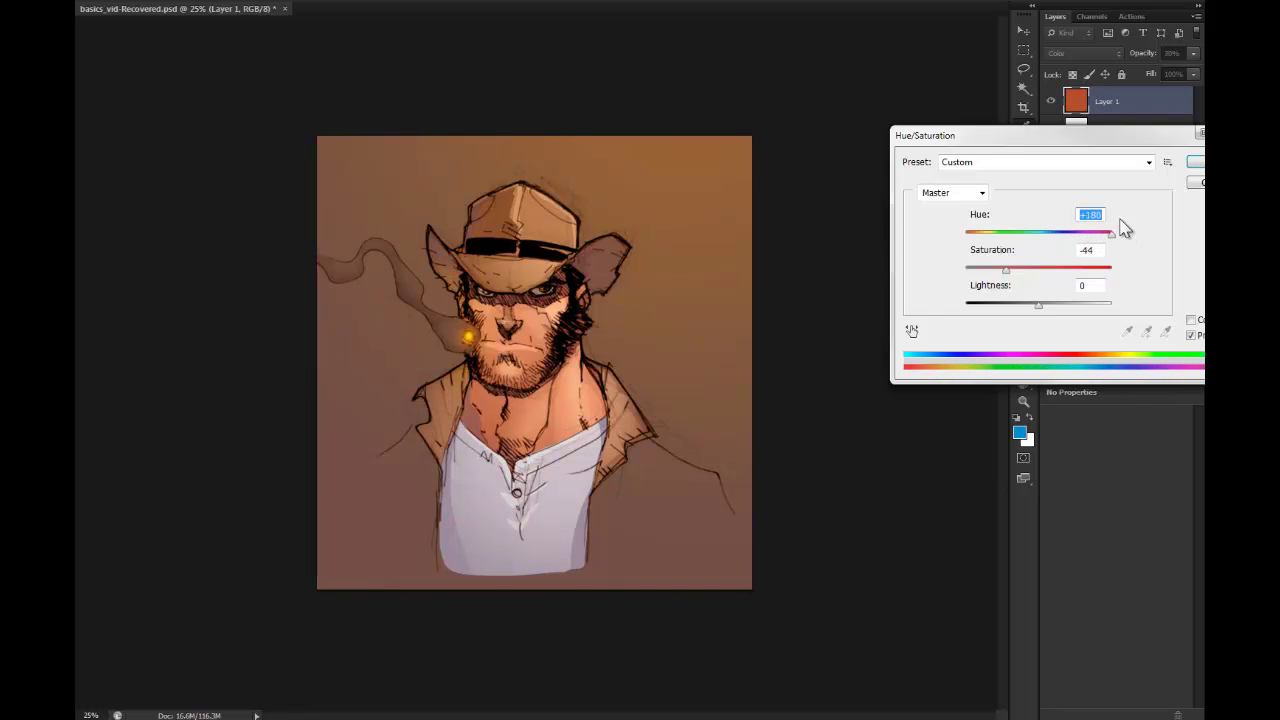
pyautogui.moveTo(1007, 271); pyautogui.dragTo(1033, 313)
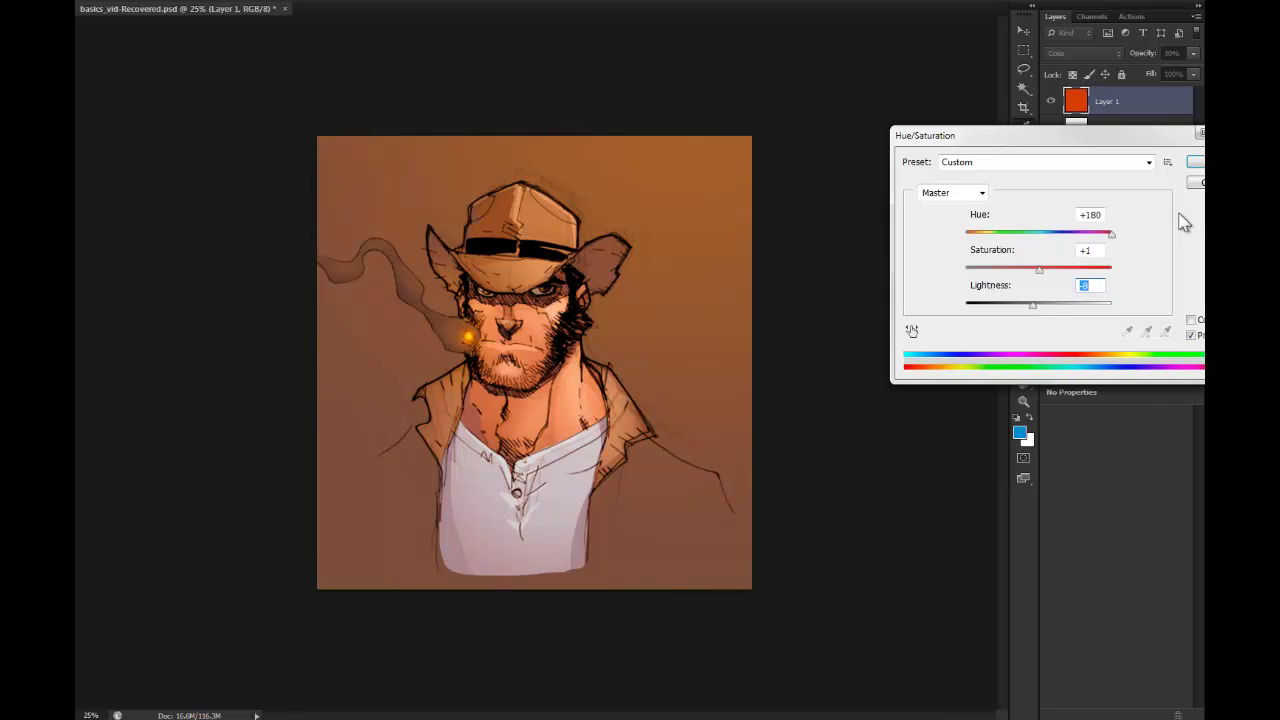
pyautogui.click(1194, 162)
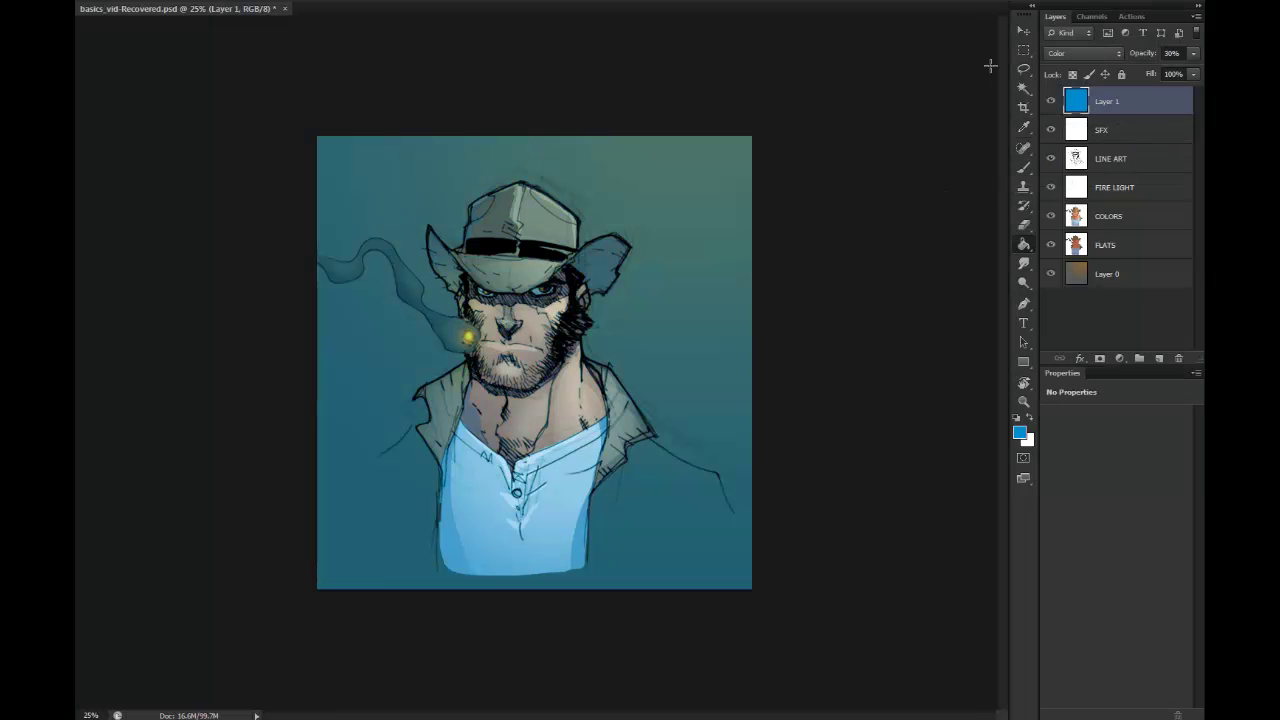
# Step: Move the SFX layer above the blue Color-mode layer in the layer stack
pyautogui.press('l')
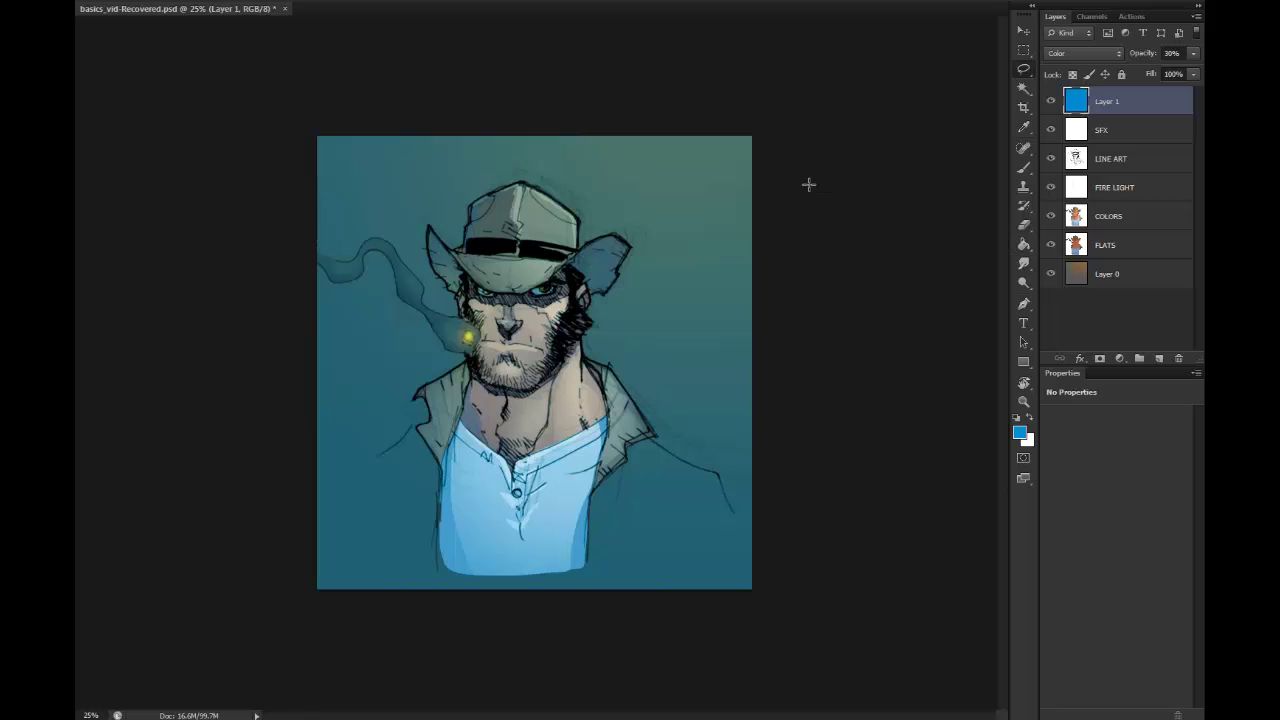
pyautogui.moveTo(1115, 109); pyautogui.dragTo(1121, 80)
pyautogui.moveTo(1108, 132); pyautogui.dragTo(1104, 100)
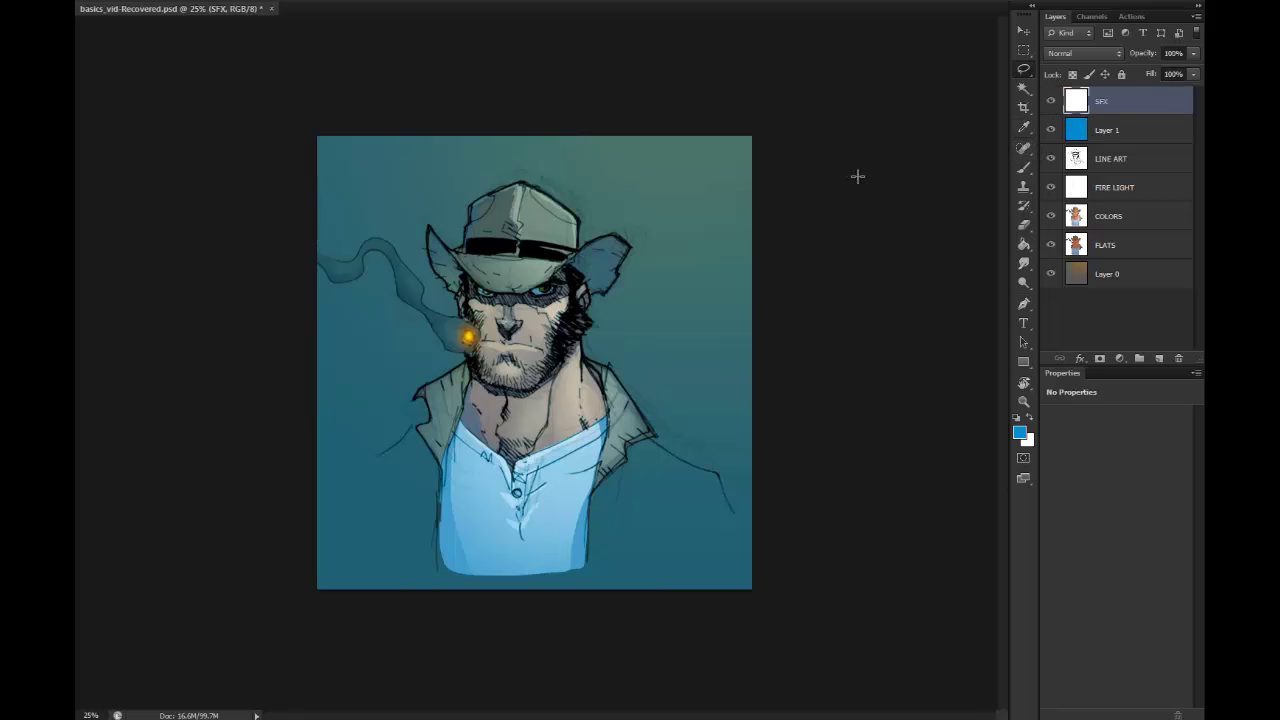
# Step: Adjust the saturation and lightness of the FIRE LIGHT layer with Hue/Saturation
pyautogui.click(1110, 187)
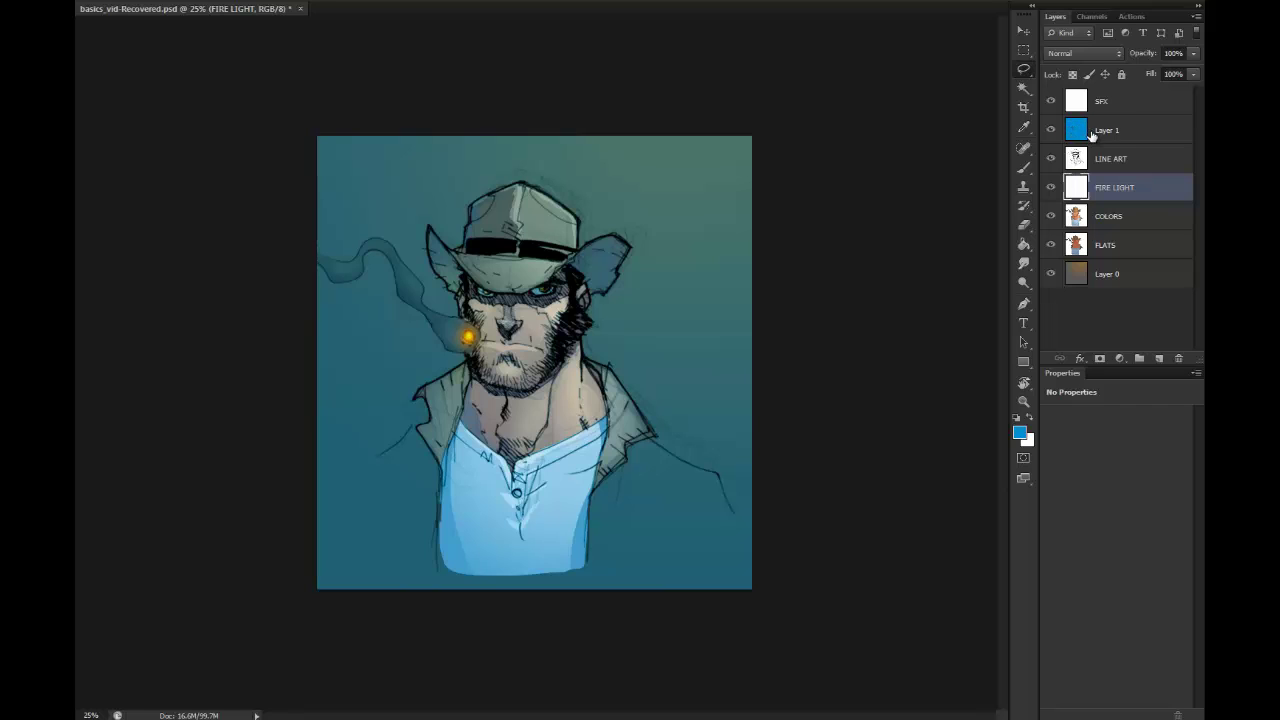
pyautogui.hotkey('ctrl', 'u')
pyautogui.moveTo(1040, 268); pyautogui.dragTo(1076, 304)
pyautogui.click(1195, 162)
pyautogui.click(565, 362)
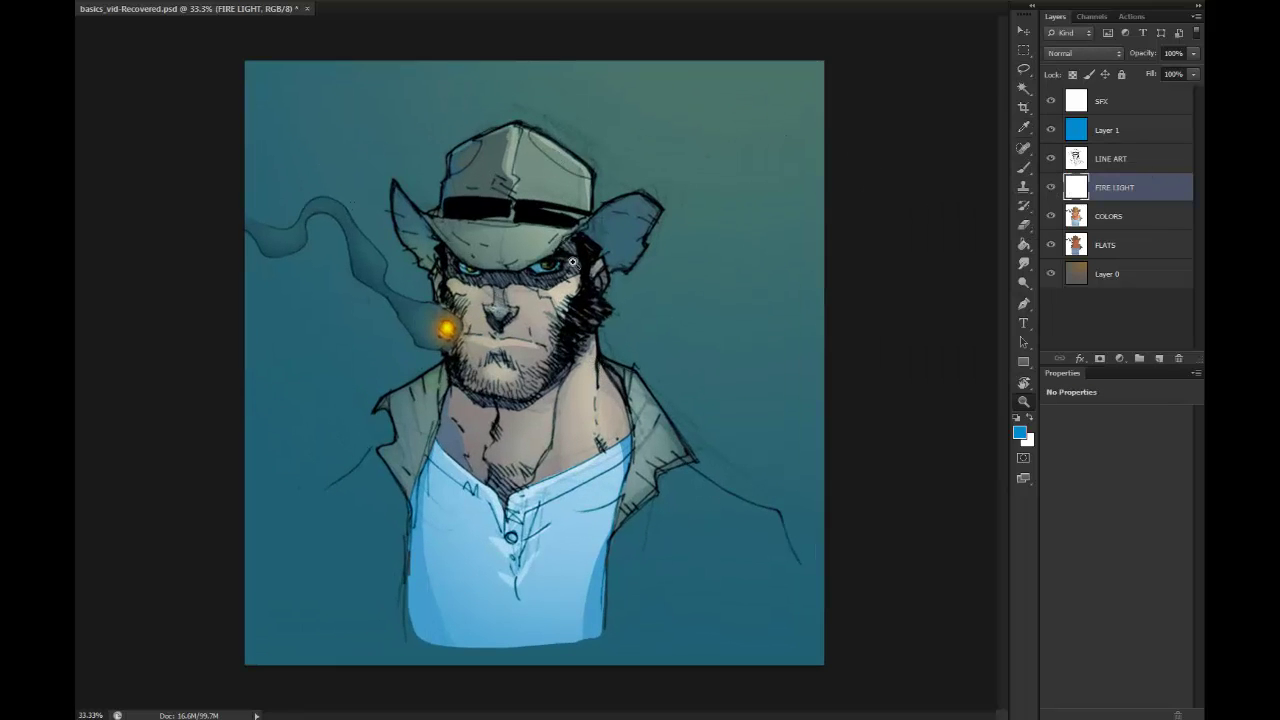